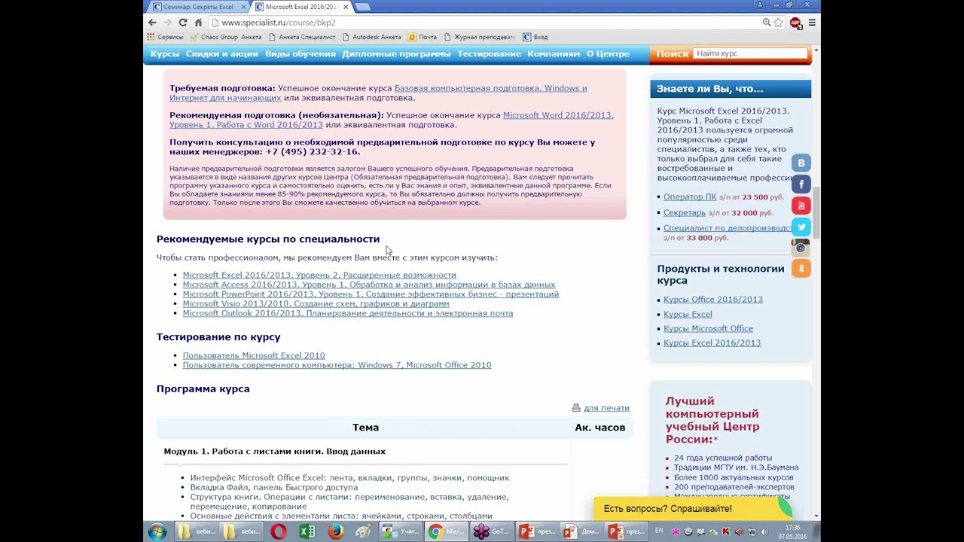
Switch to Excel, create a blank workbook and select cell A1
scroll(387, 249, up, 3)
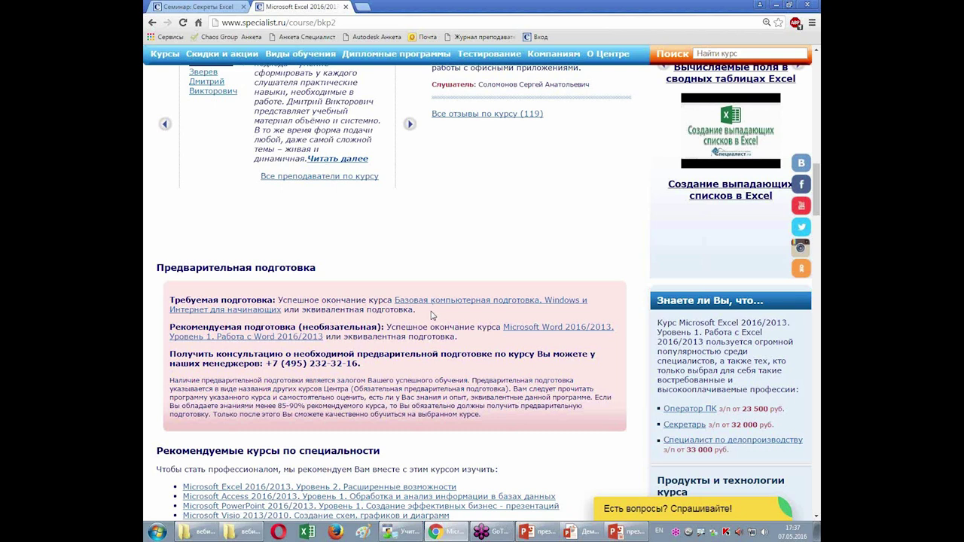
click(307, 532)
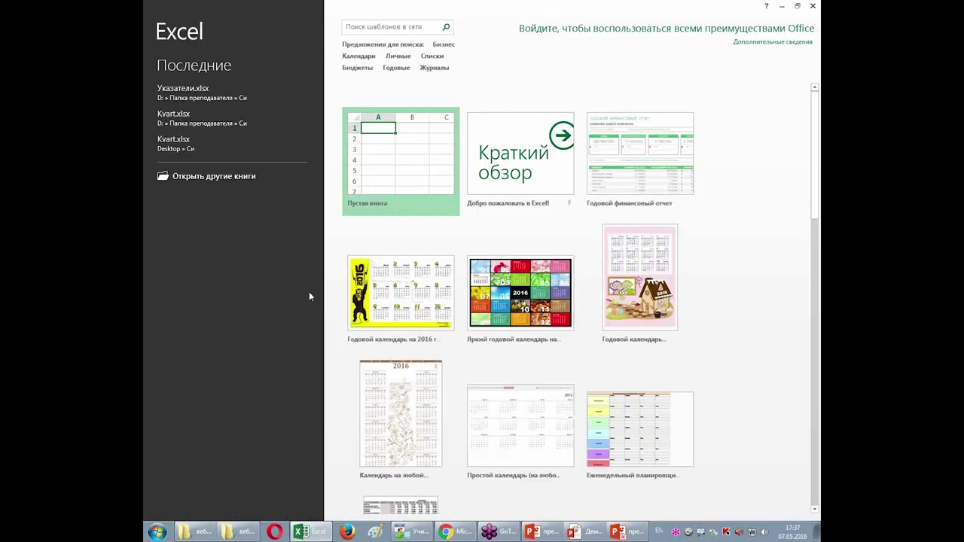
click(387, 162)
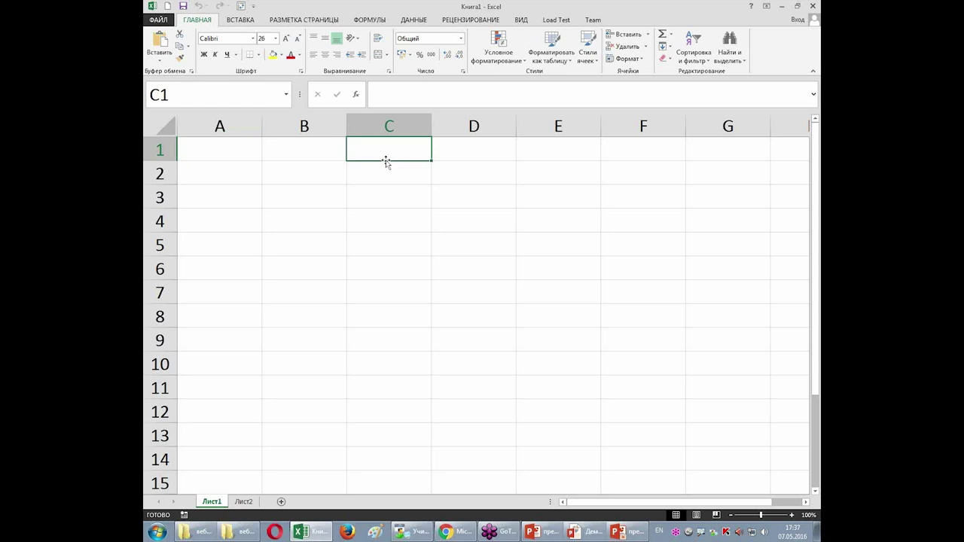
key(Left)
key(Left)
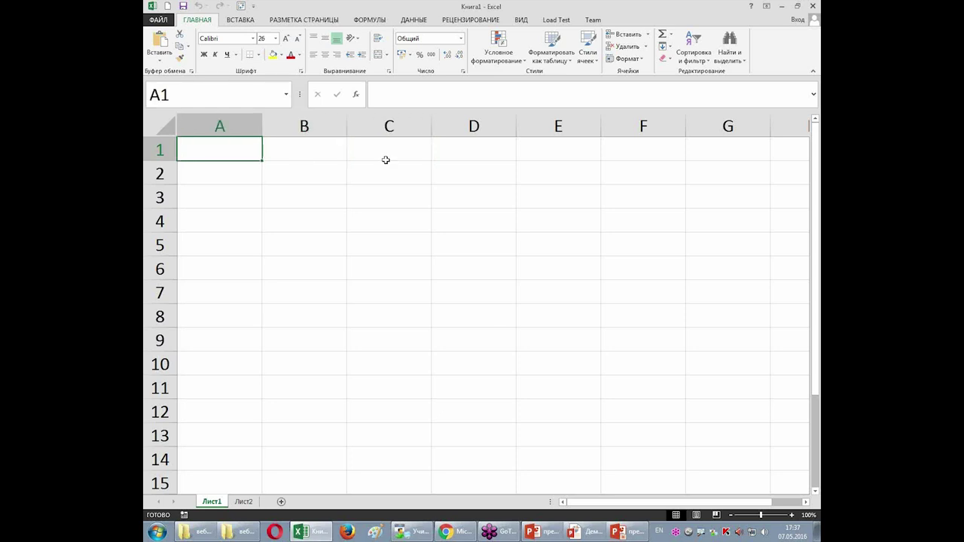
text(zy)
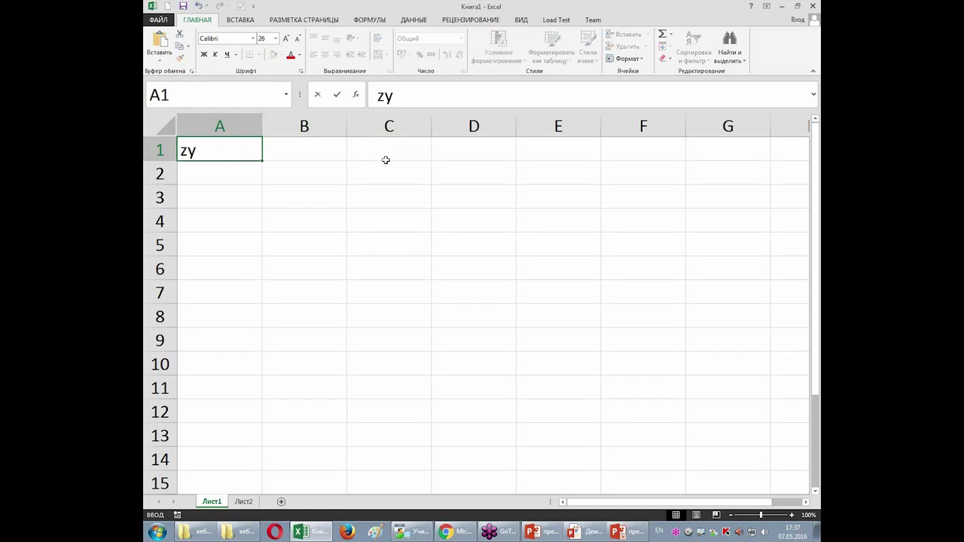
key(BackSpace)
key(BackSpace)
Enter "январь" in cell A1 with the Russian keyboard layout and fill the month series across to E1
key(alt+shift)
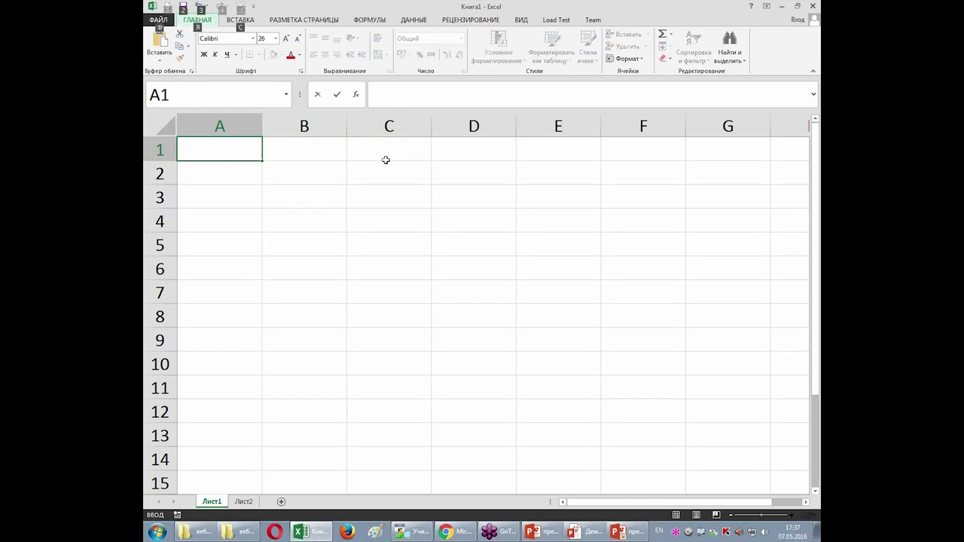
key(Cyrillic_ya)
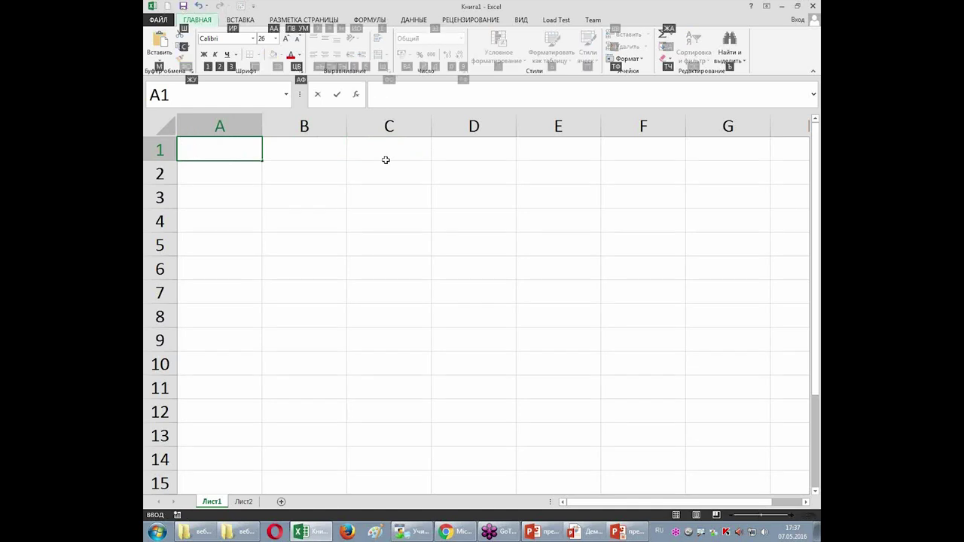
click(229, 147)
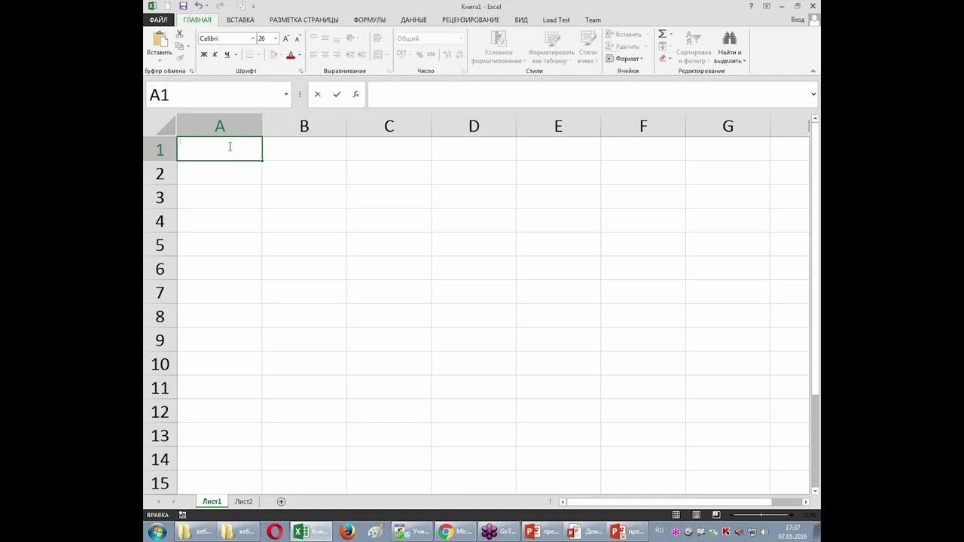
text(январь)
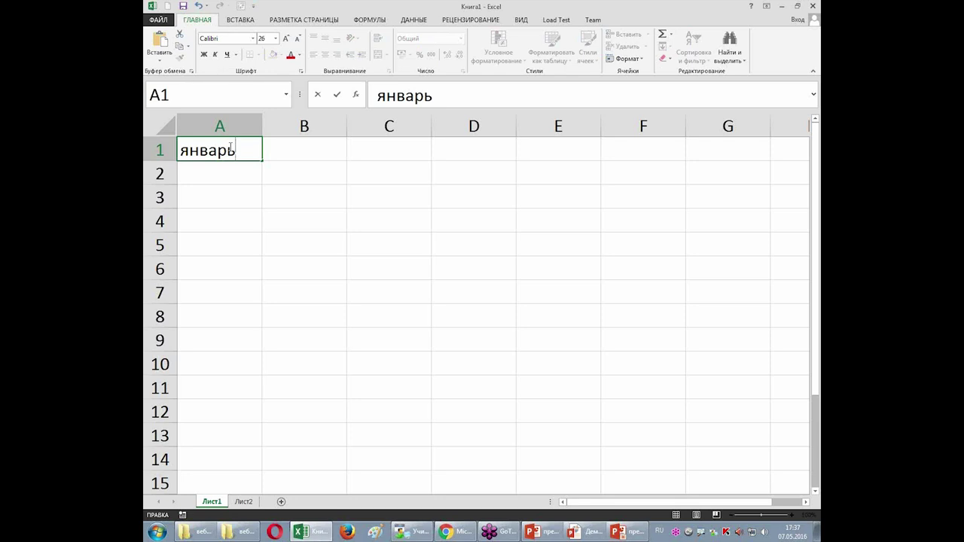
drag(236, 188, 588, 162)
click(255, 156)
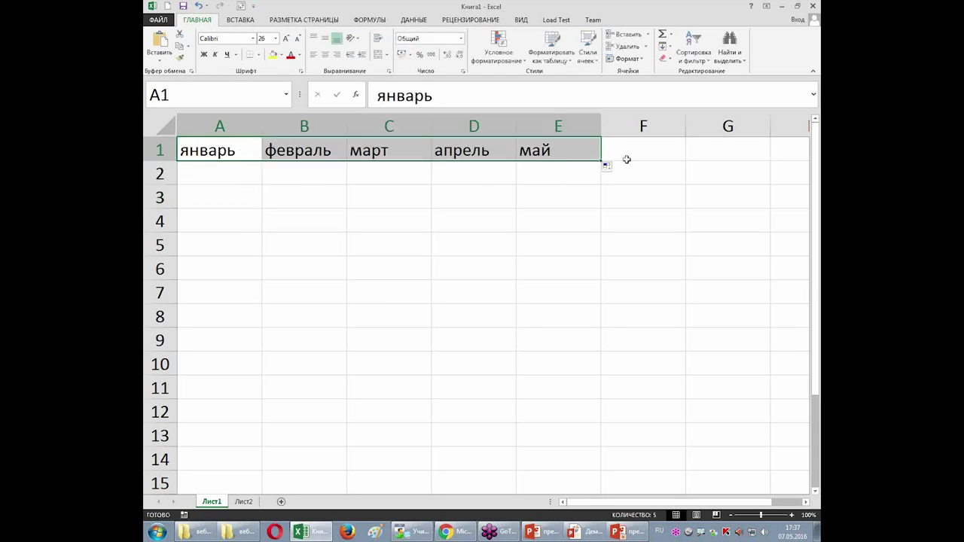
Add the heading "Итого" in cell F1
click(641, 151)
text(Итого)
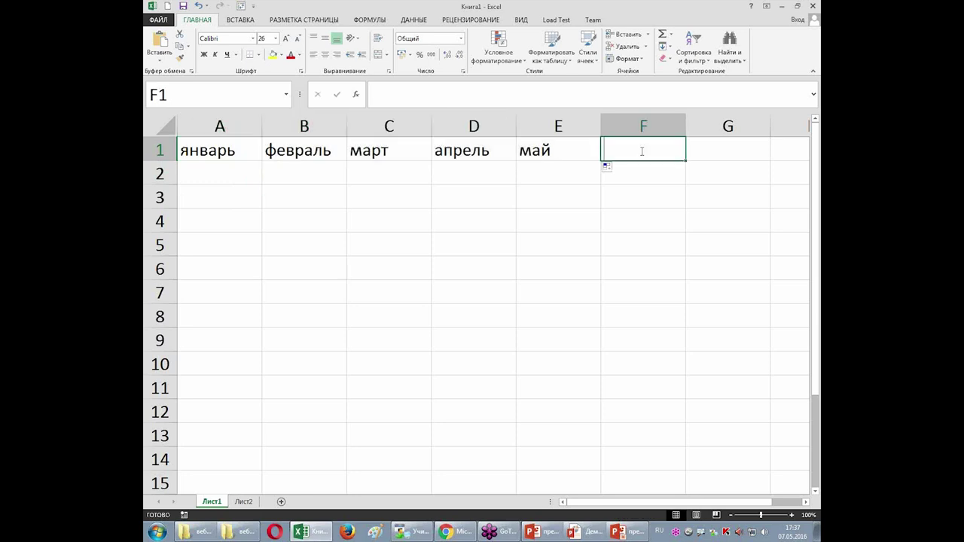
key(Return)
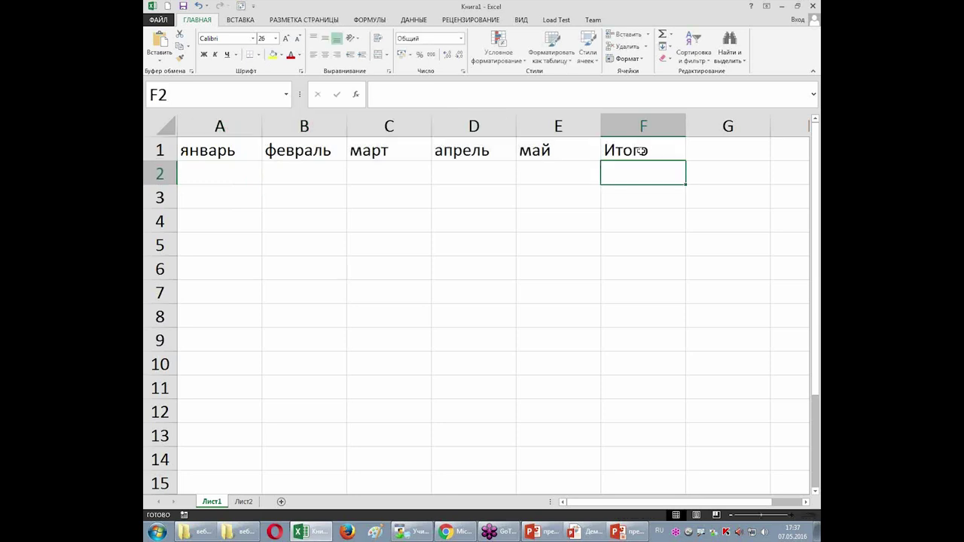
Enter the formula =A2+B2+C2+D2+E2 in cell F2 by referencing the five month cells
text(=)
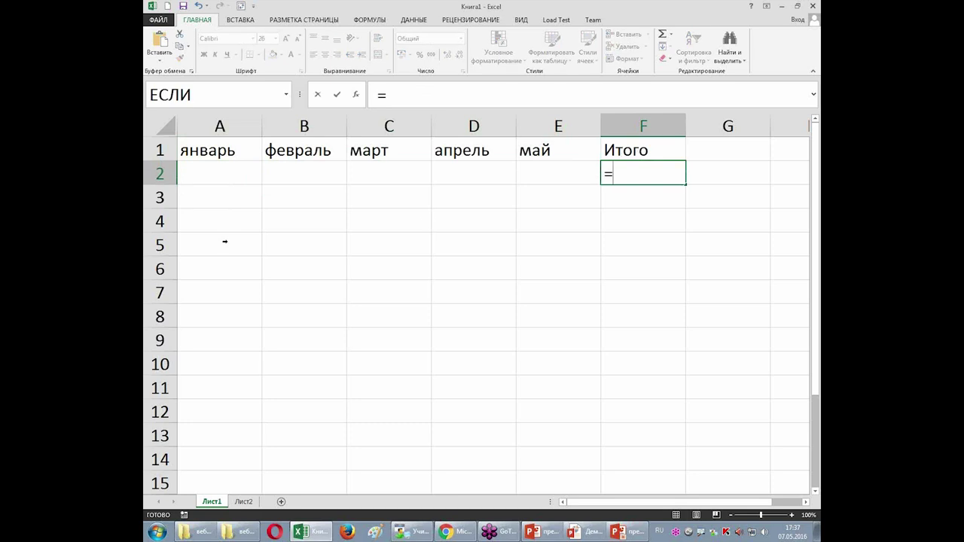
click(198, 173)
text(+)
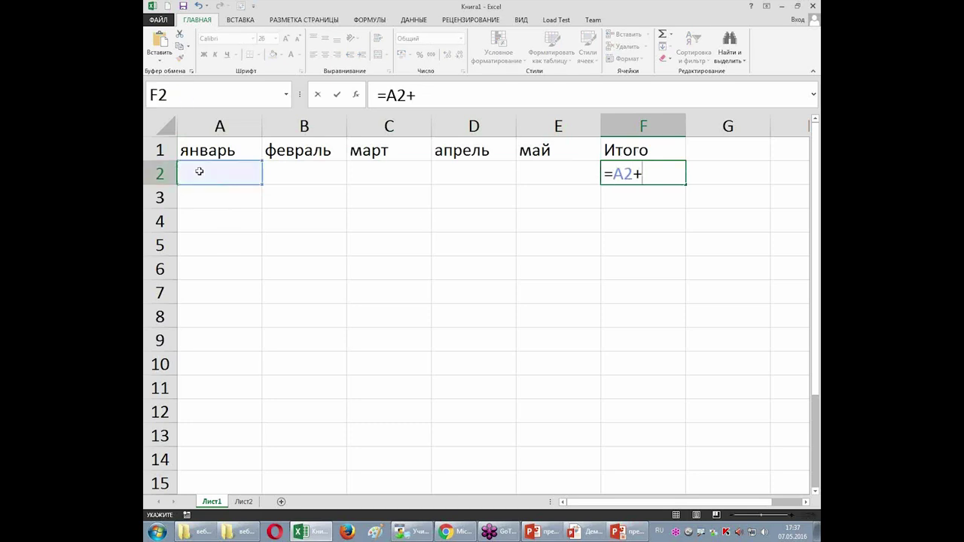
click(313, 177)
text(+)
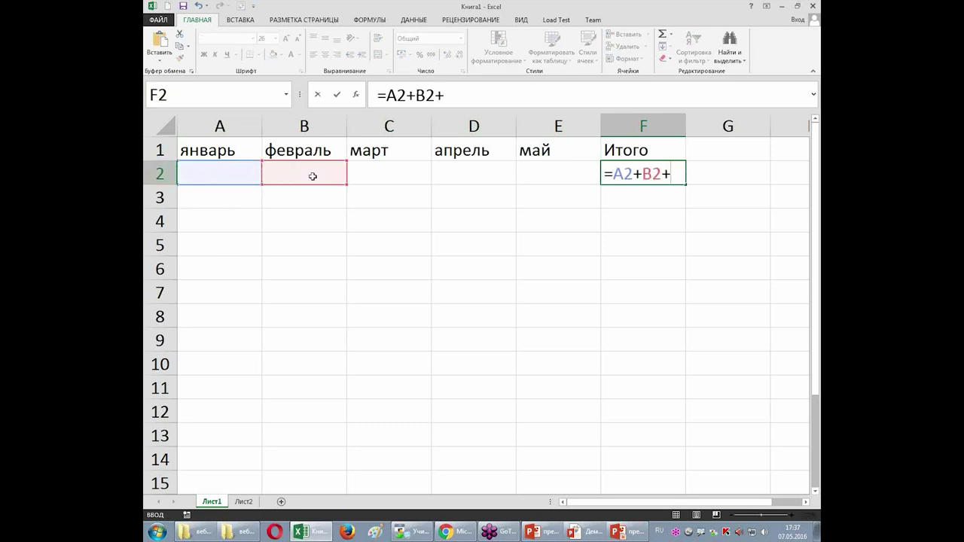
click(382, 174)
text(+)
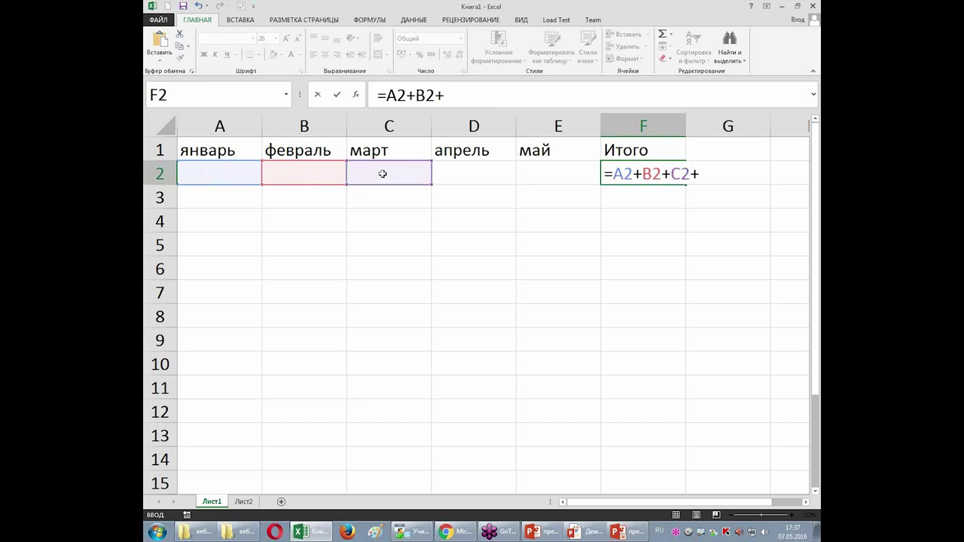
click(446, 174)
text(++)
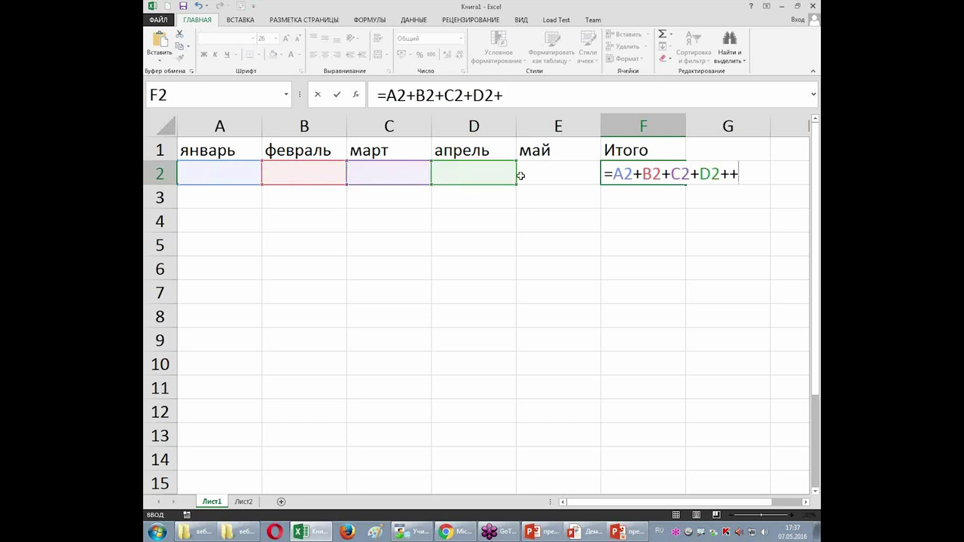
key(BackSpace)
click(551, 174)
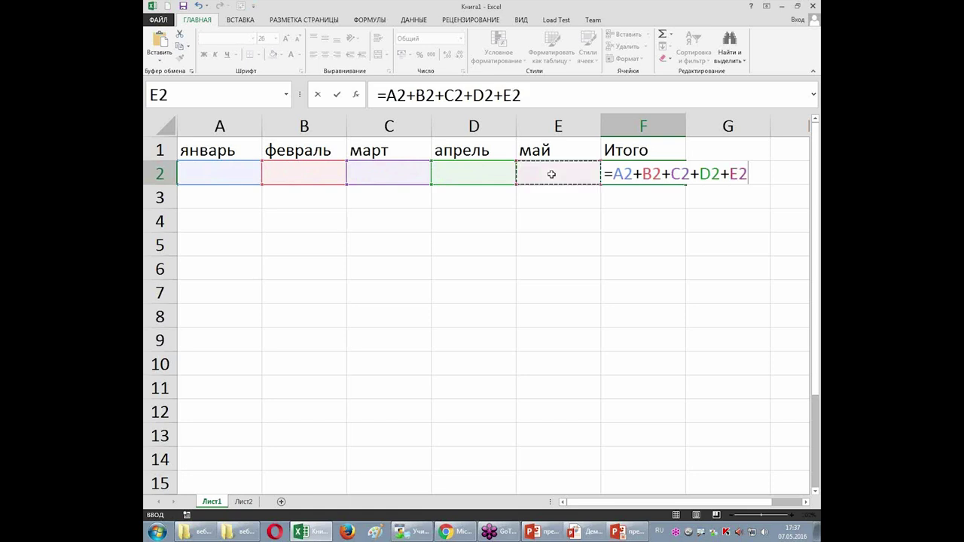
key(Return)
key(Up)
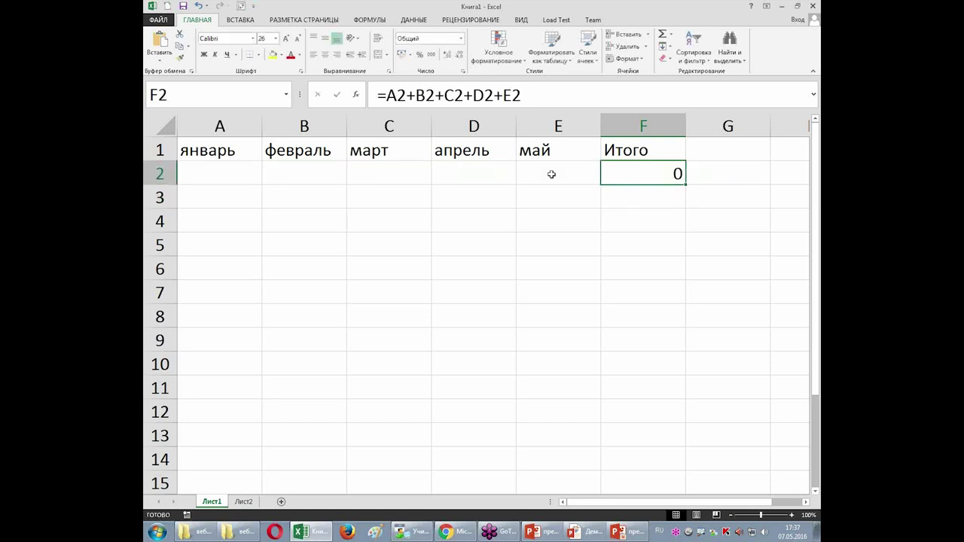
Examine which cells the formula in F2 refers to, leaving the formula as it is
double_click(634, 172)
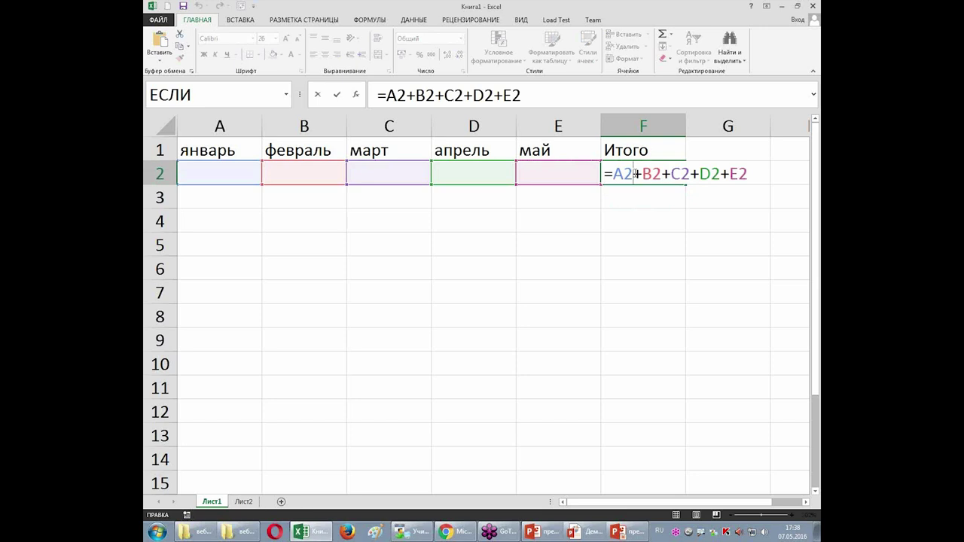
key(ctrl+Return)
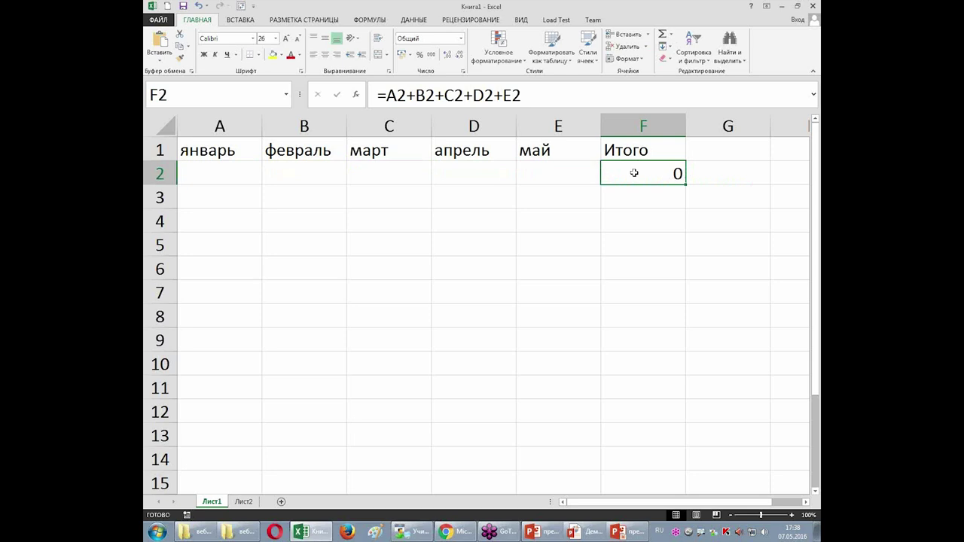
click(541, 242)
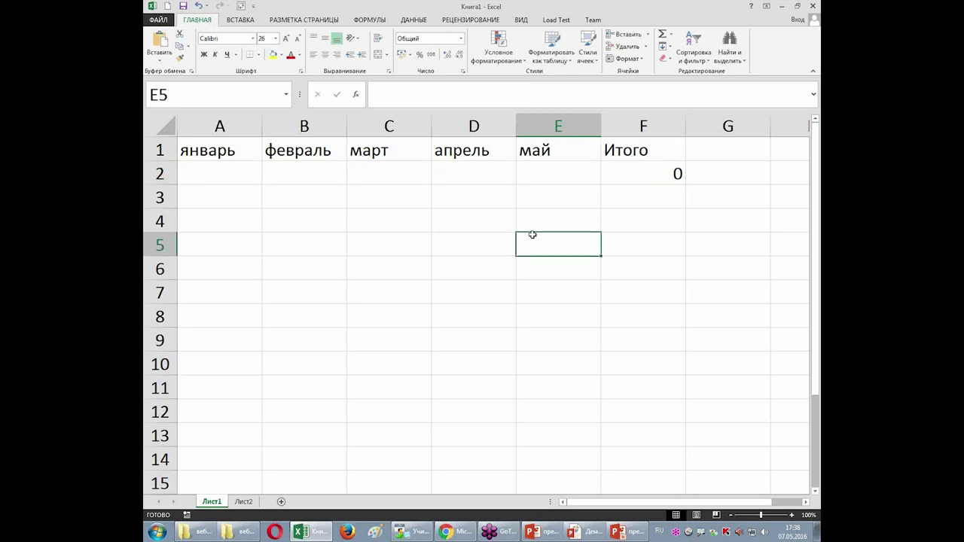
Examine the function library and the data-handling commands, and return to the basic formatting commands
click(369, 20)
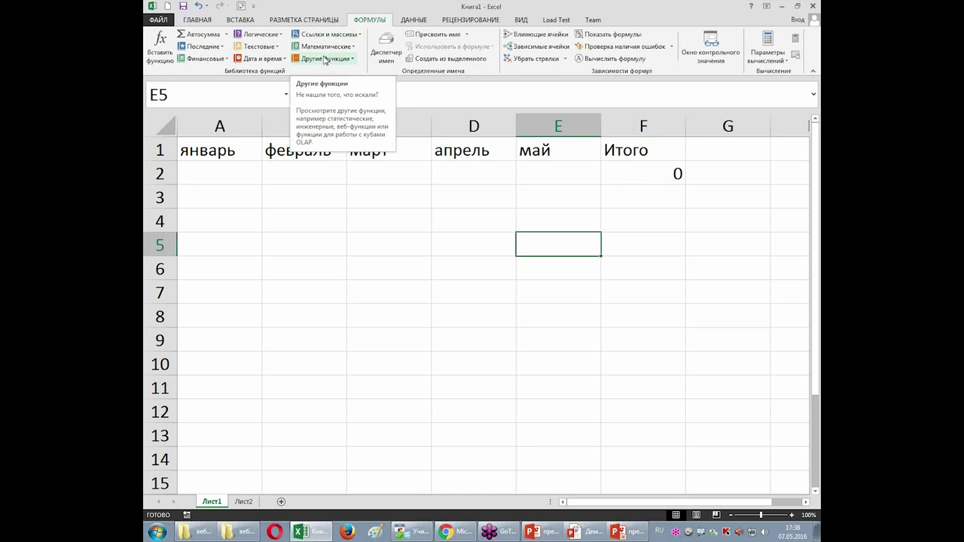
click(415, 23)
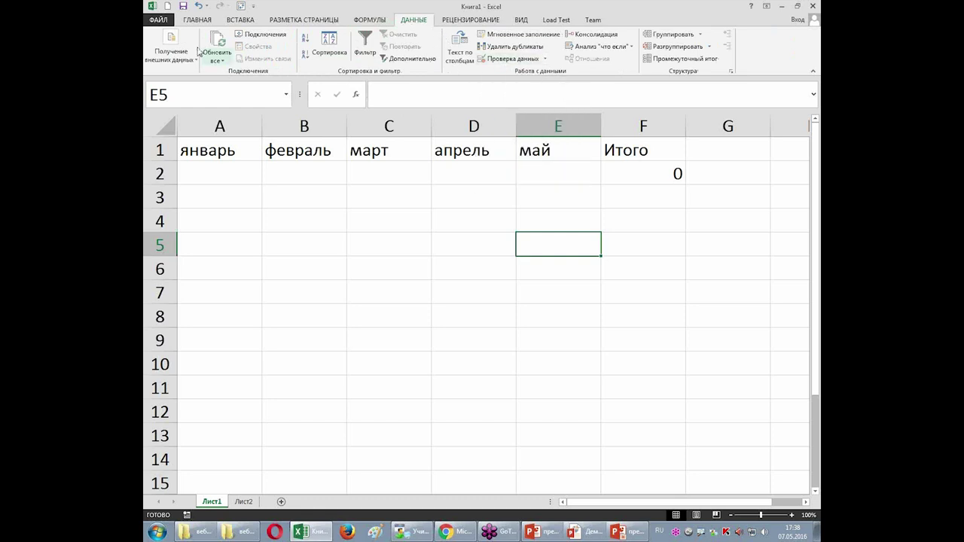
click(198, 20)
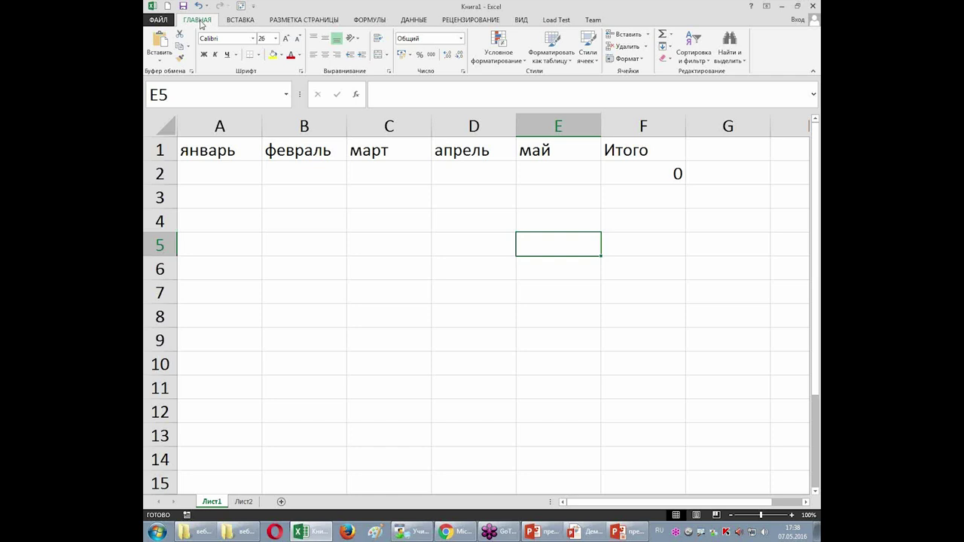
Switch to Chrome and open the recommended course "Microsoft Excel 2016/2013. Уровень 2. Расширенные возможности" in a new browser tab
click(317, 538)
scroll(334, 377, up, 2)
scroll(331, 377, down, 3)
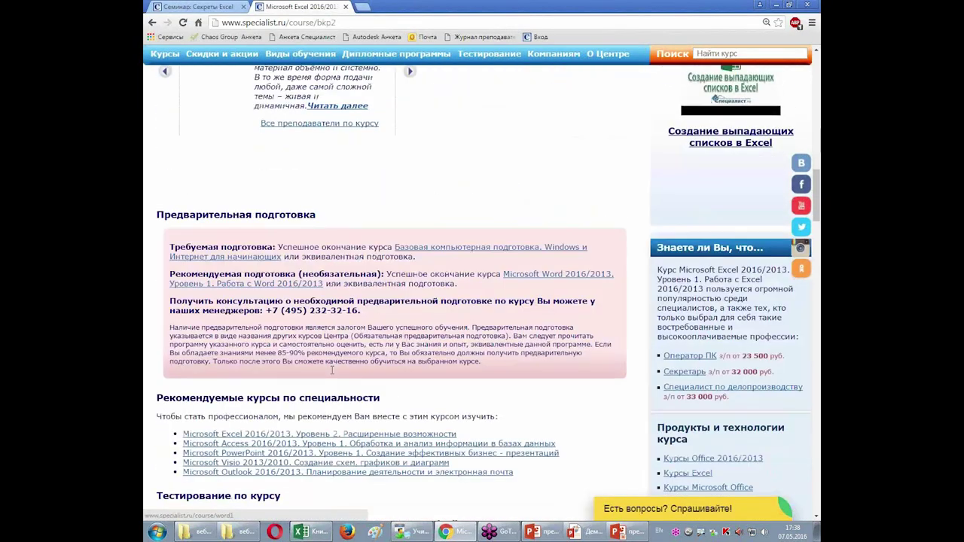
click(343, 434)
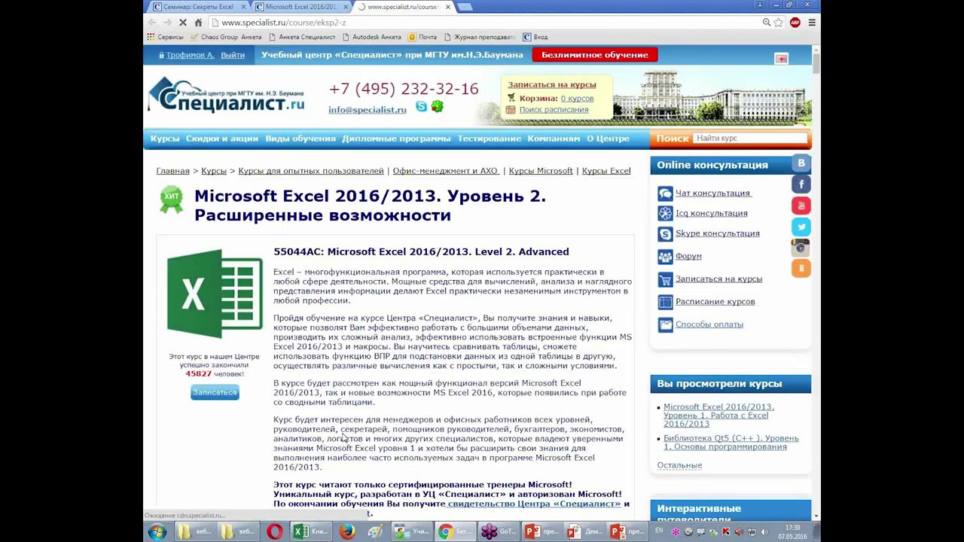
From the Expert exam preparation list, open the course "Microsoft Excel 2016/2013. Уровень 3. Анализ и визуализация данных"
scroll(495, 410, down, 2)
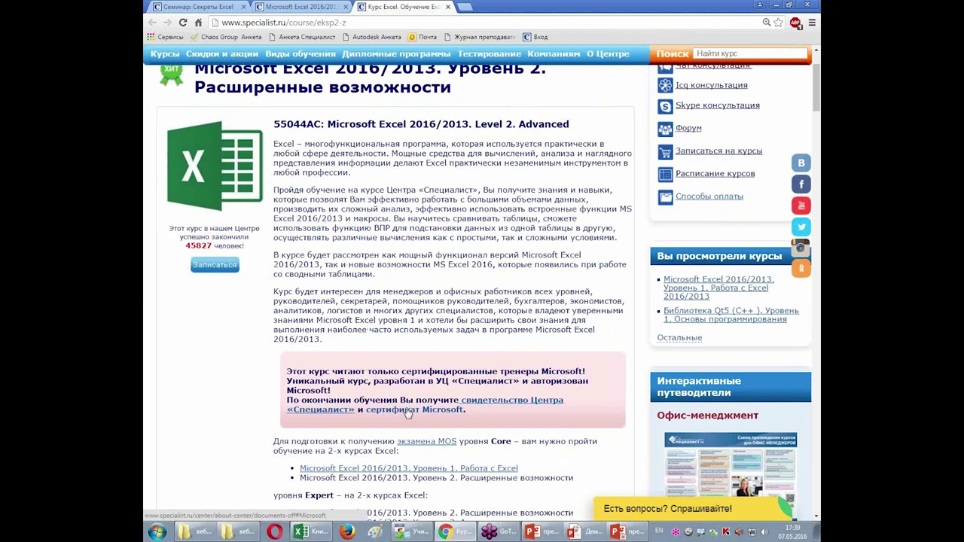
scroll(482, 219, down, 2)
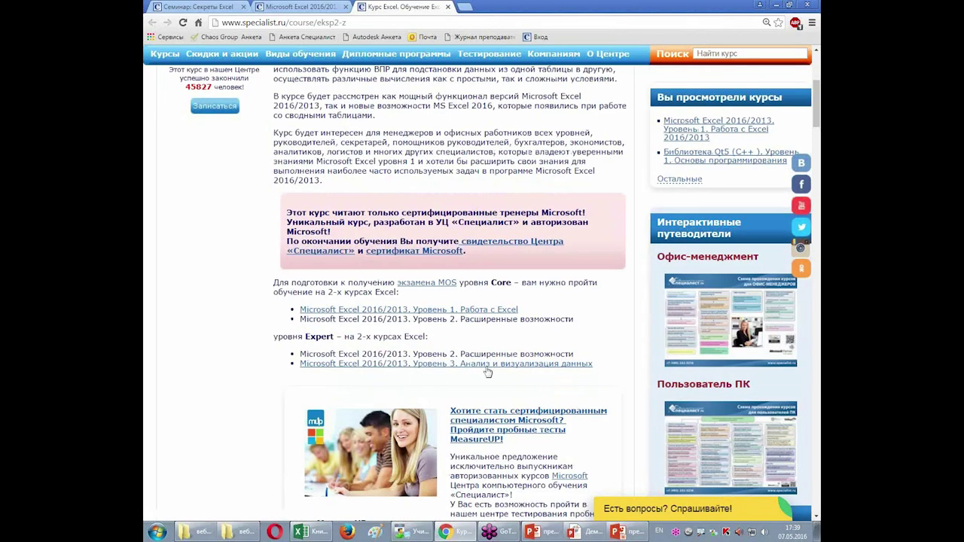
click(475, 366)
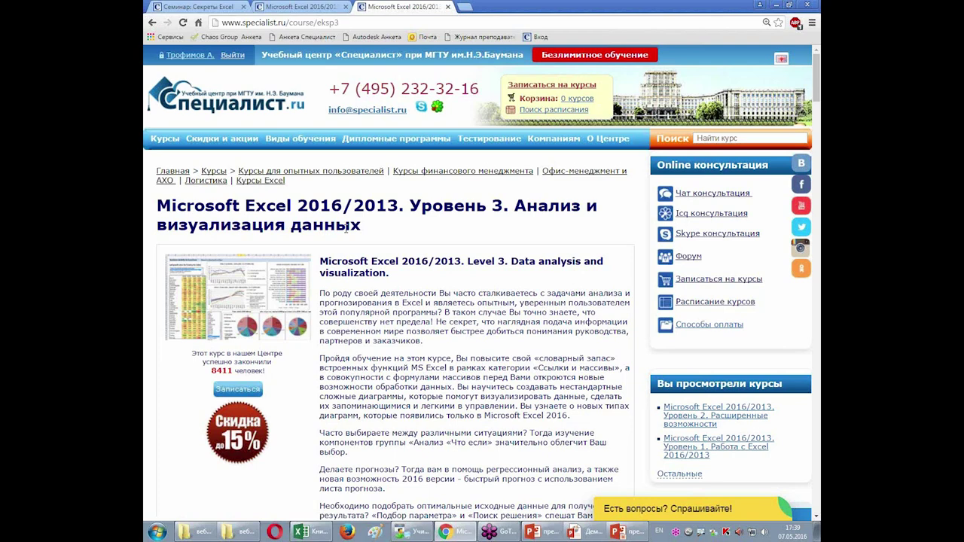
Examine the Level 3 course's prerequisites, free testing link, learning outcomes and recommended follow-up courses
scroll(346, 230, down, 10)
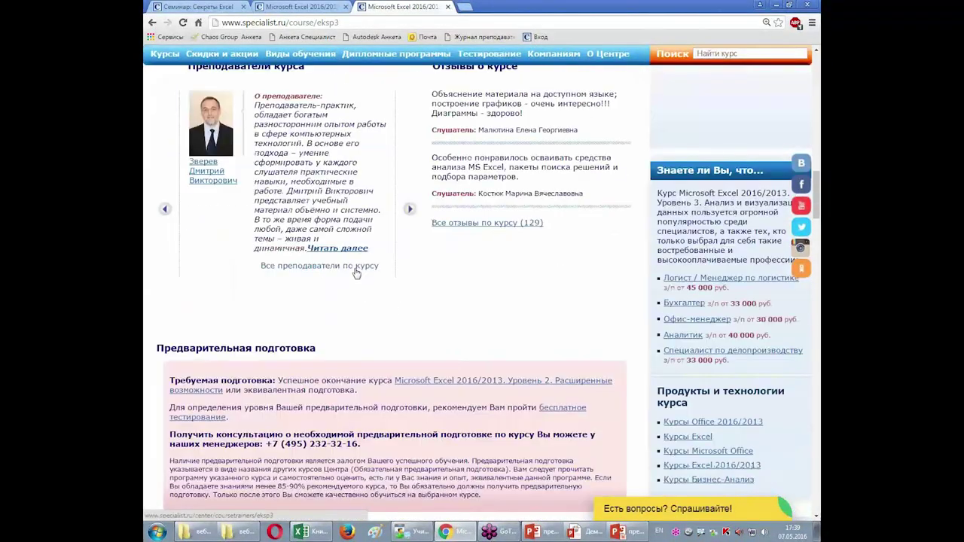
scroll(355, 269, down, 2)
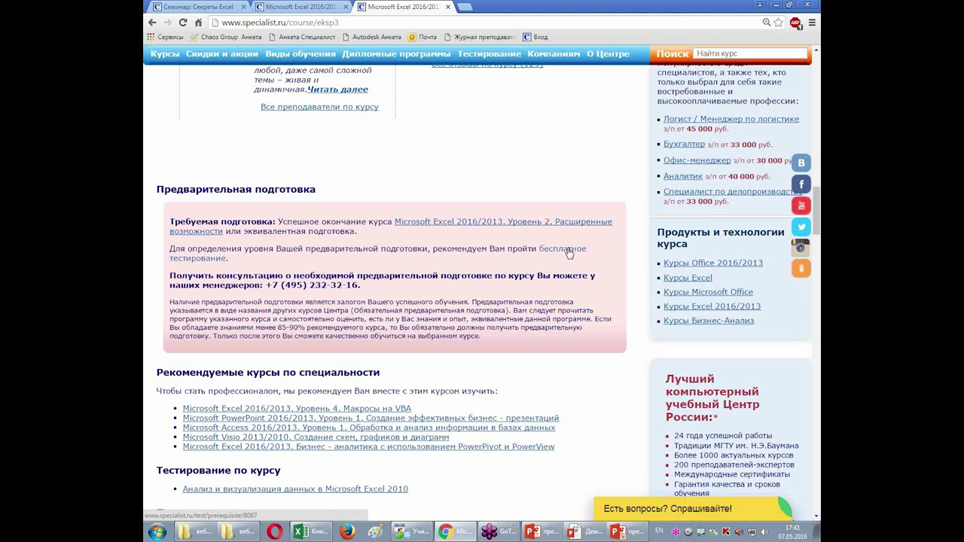
click(568, 251)
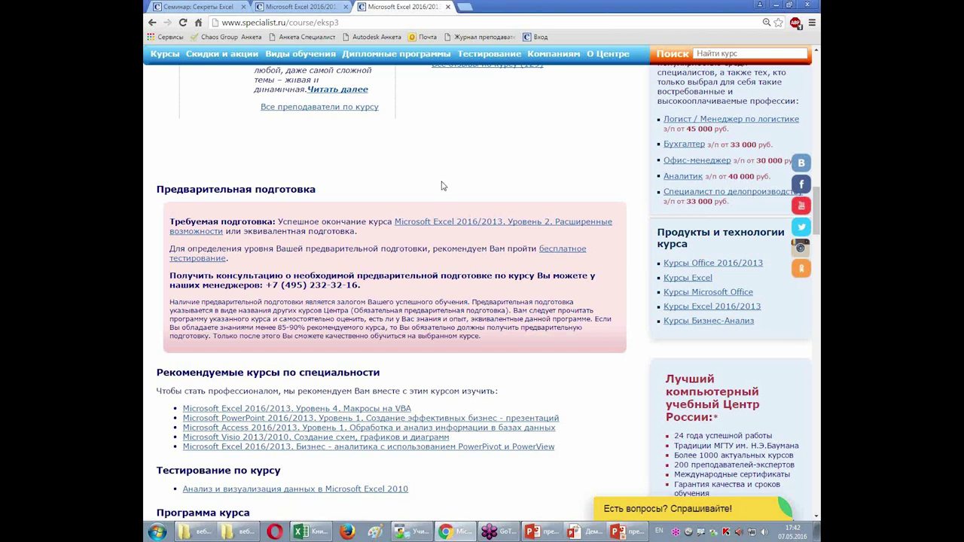
scroll(442, 186, up, 10)
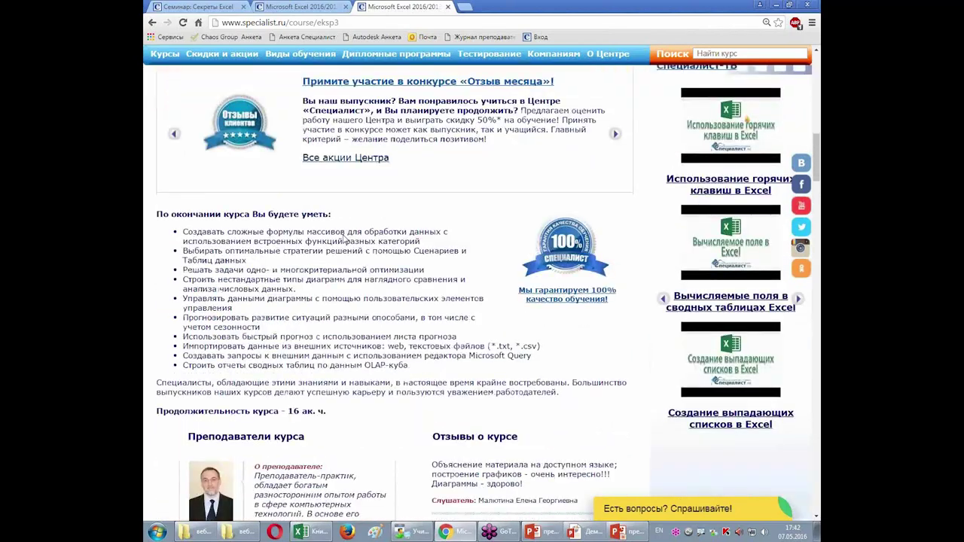
scroll(345, 238, down, 10)
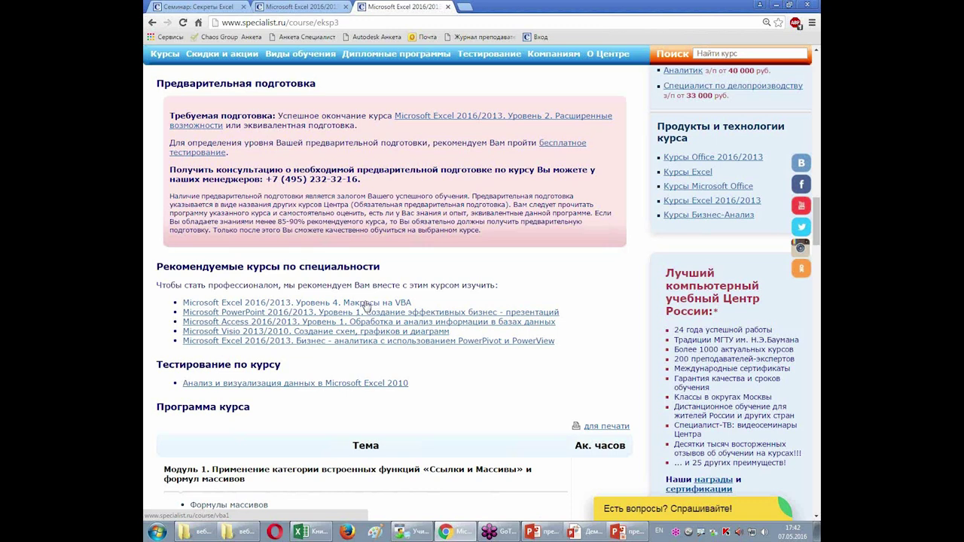
Open the recommended course "Microsoft Excel 2016/2013. Уровень 4. Макросы на VBA" and examine its description, learning outcomes, prerequisites and follow-up courses
click(366, 303)
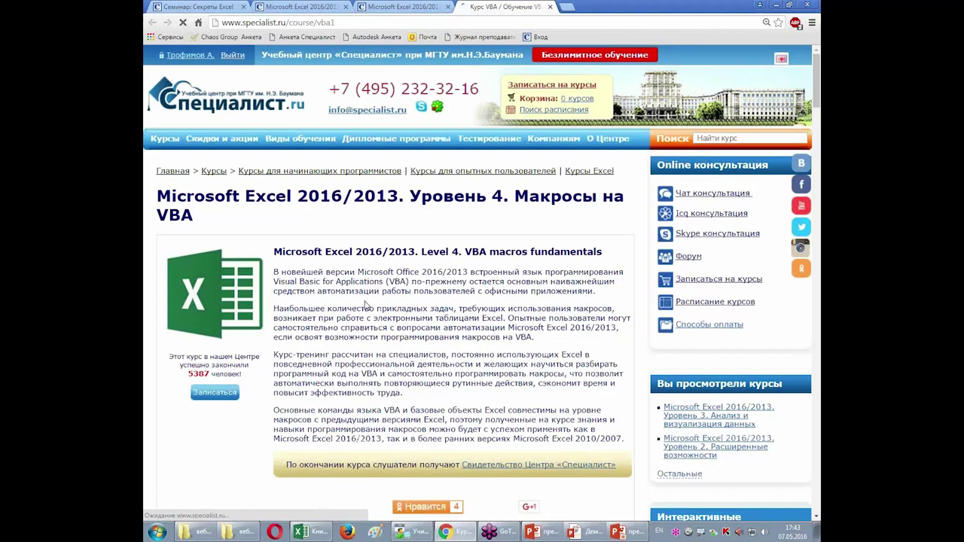
scroll(357, 303, down, 11)
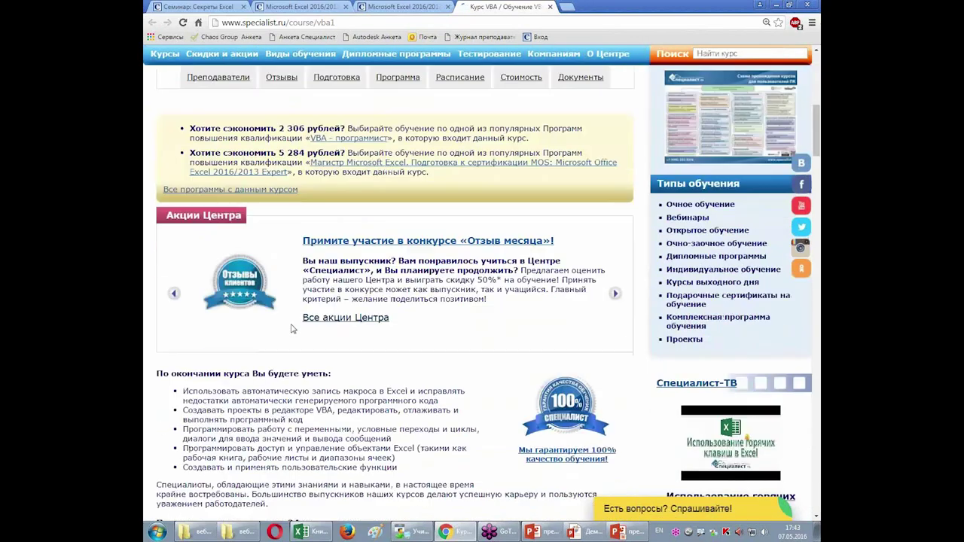
scroll(293, 324, down, 8)
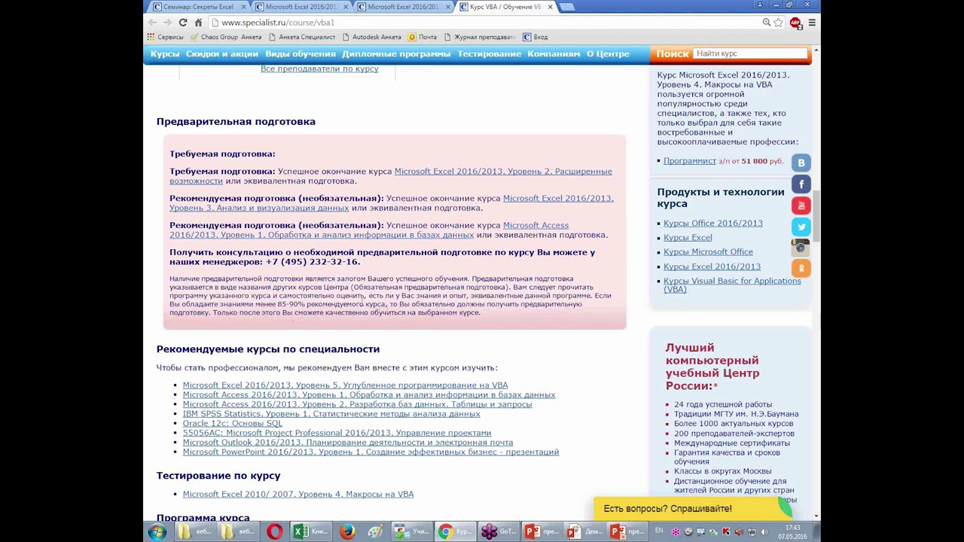
scroll(367, 295, up, 10)
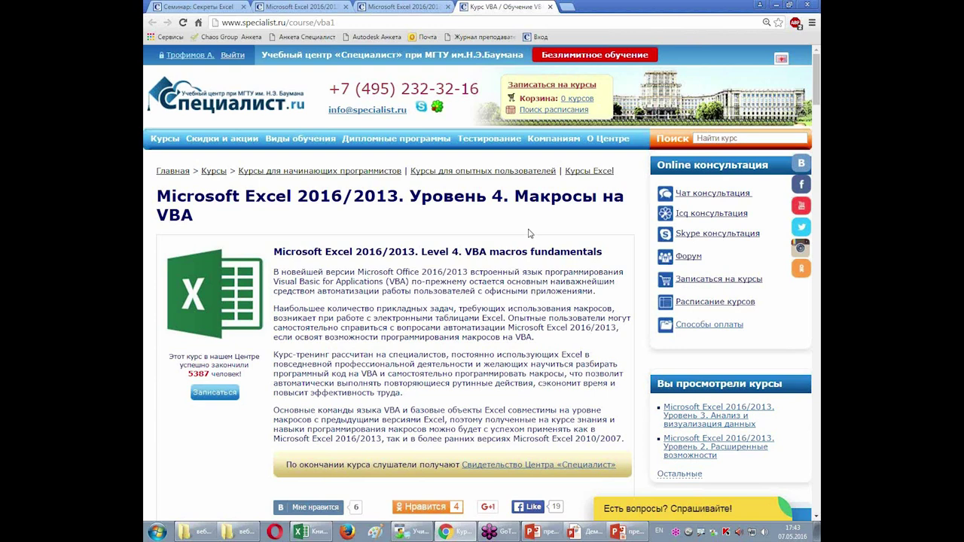
scroll(529, 234, down, 10)
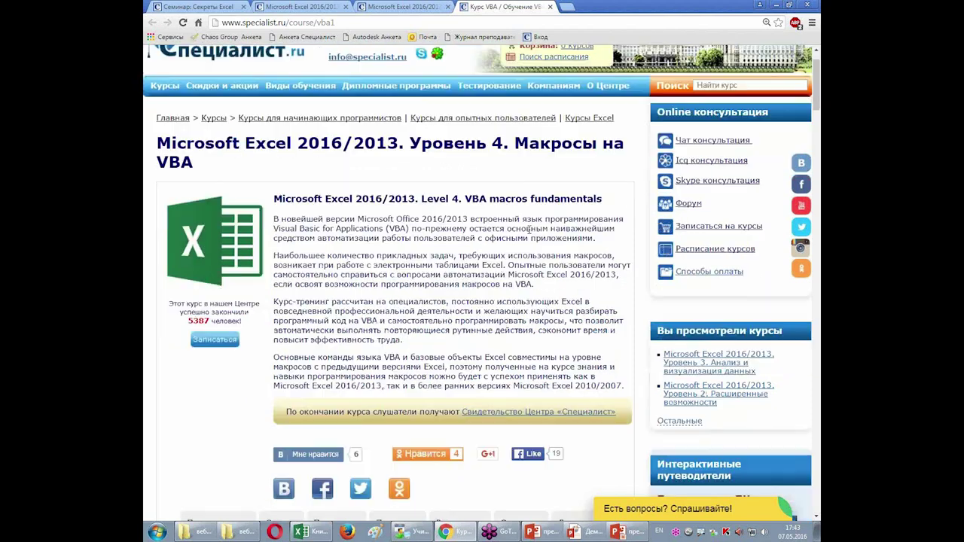
scroll(490, 252, down, 12)
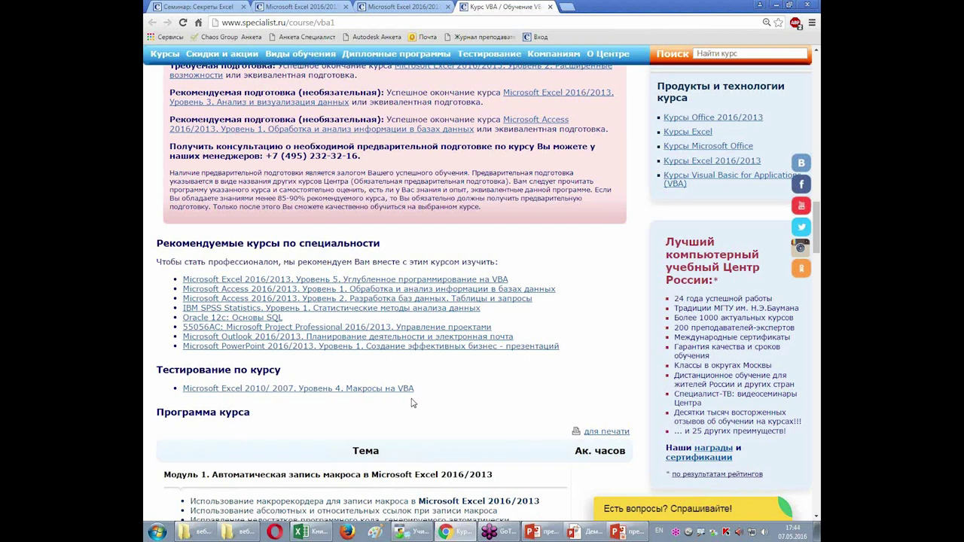
Switch to the PowerPoint slide show and advance to the "0 Уровень Советы и Секреты" slide
key(alt+Tab)
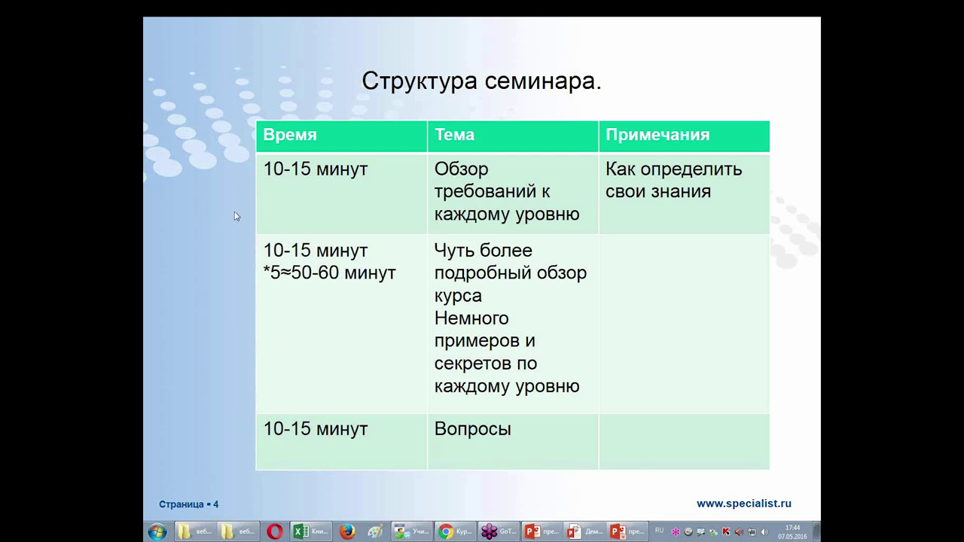
click(231, 198)
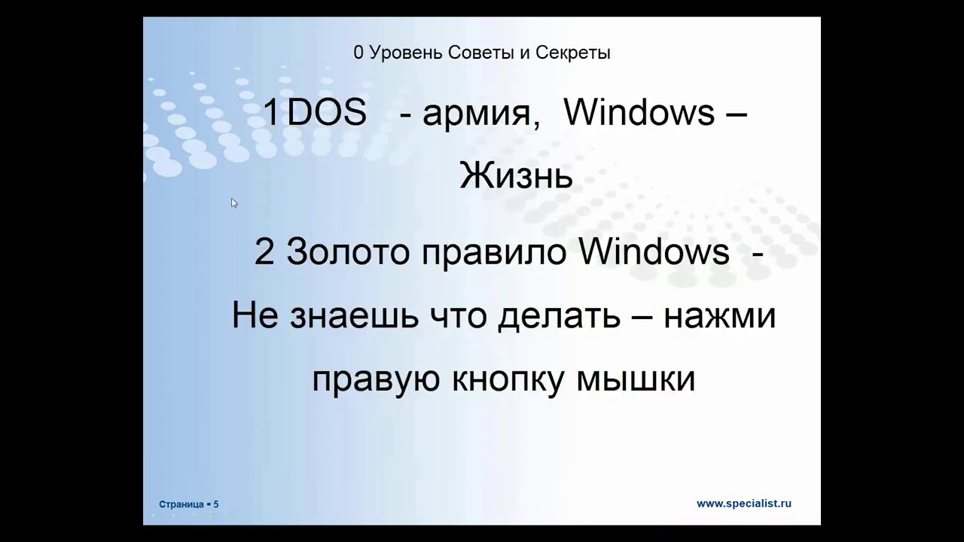
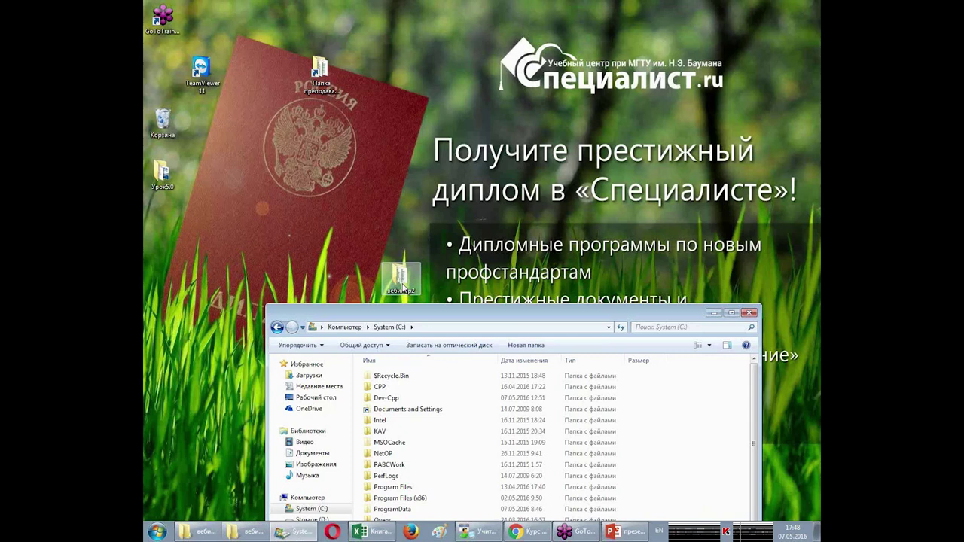
Reposition the System (C:) window on the desktop and make a copy of the вебинар2 folder on the desktop
drag(504, 320, 684, 60)
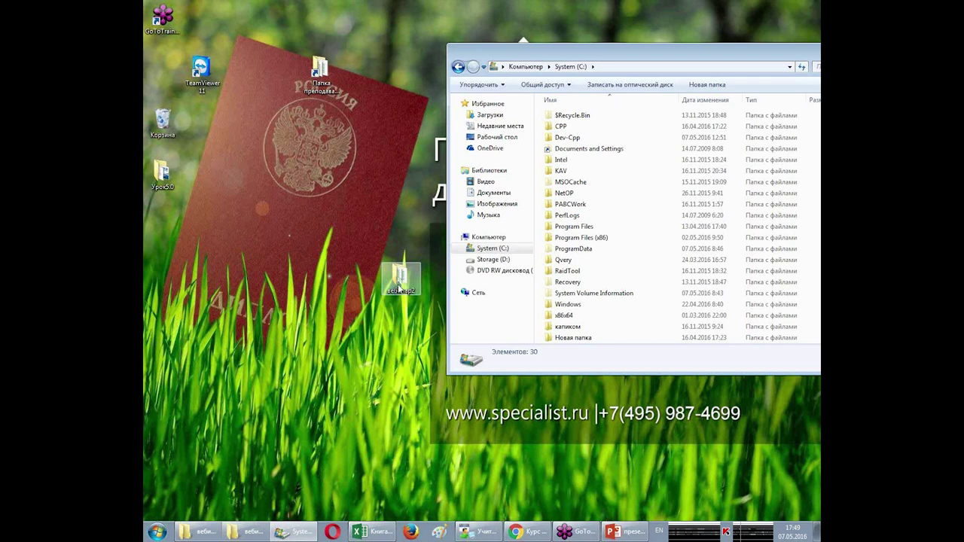
mouse_move(400, 289)
mouse_down()
mouse_move(614, 198)
mouse_move(616, 189)
mouse_move(637, 202)
mouse_move(401, 292)
mouse_up()
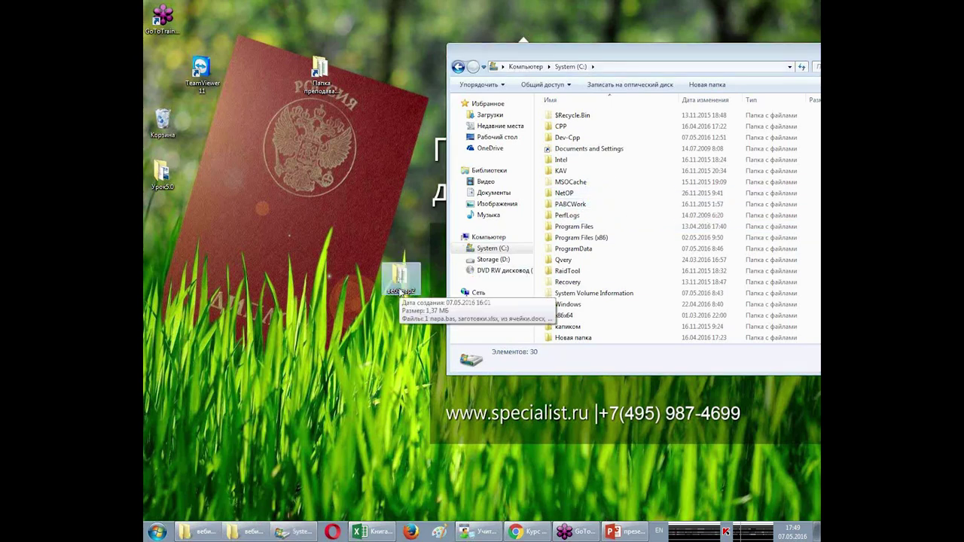
drag(628, 53, 341, 329)
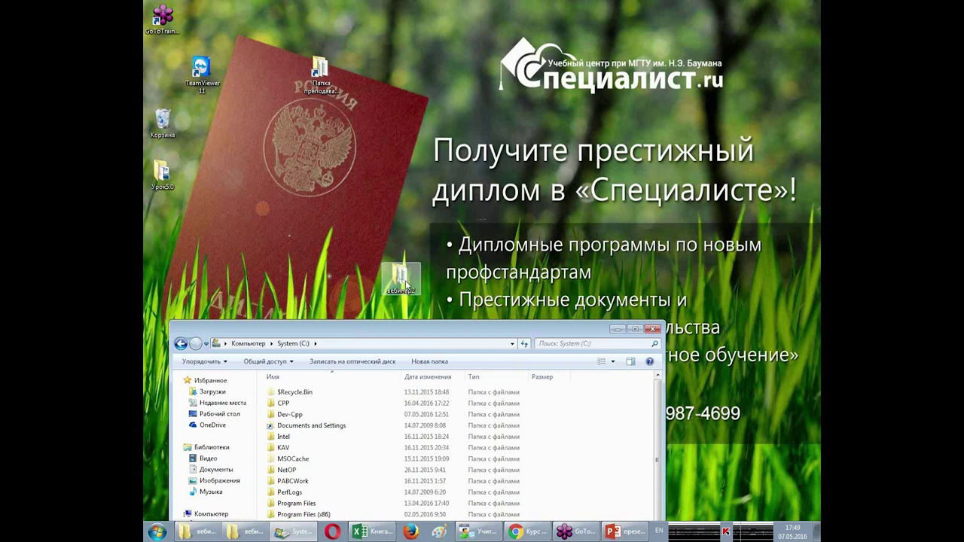
mouse_move(405, 284)
mouse_down()
mouse_move(387, 417)
mouse_move(426, 305)
mouse_move(403, 252)
mouse_move(359, 322)
mouse_move(372, 418)
mouse_move(386, 270)
mouse_move(382, 428)
mouse_move(399, 329)
mouse_move(395, 407)
mouse_move(394, 337)
mouse_move(411, 268)
mouse_up()
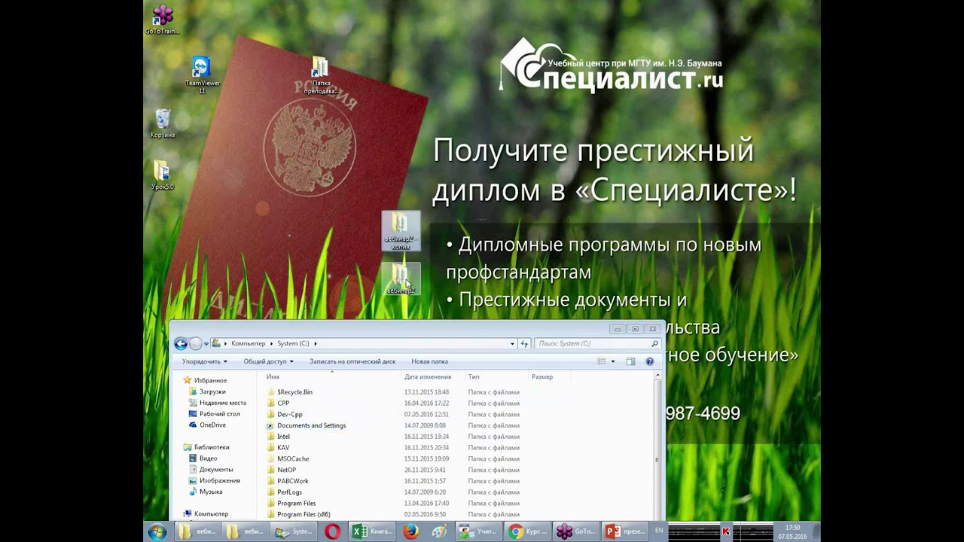
Delete the copied folder "вебинар2 - копия" from the desktop, leaving its name unedited
click(413, 241)
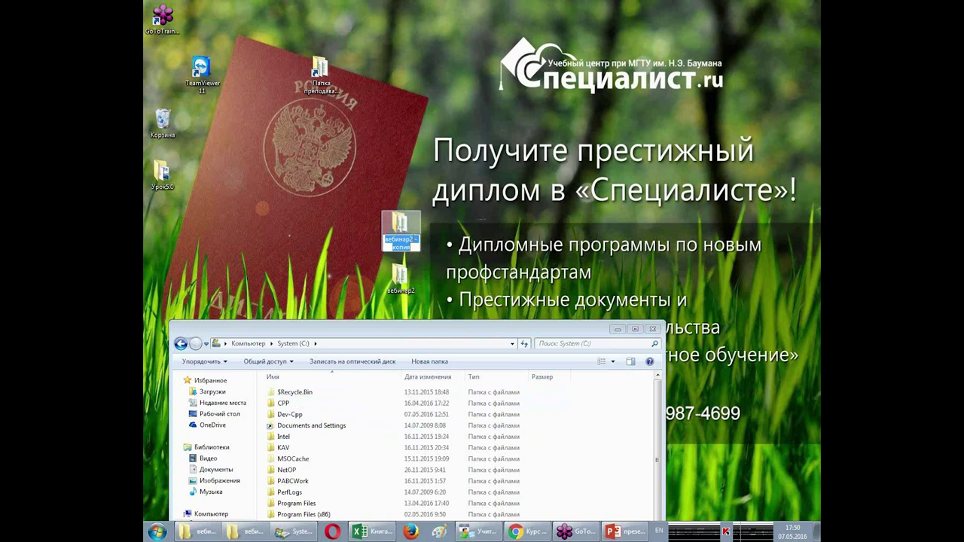
click(393, 235)
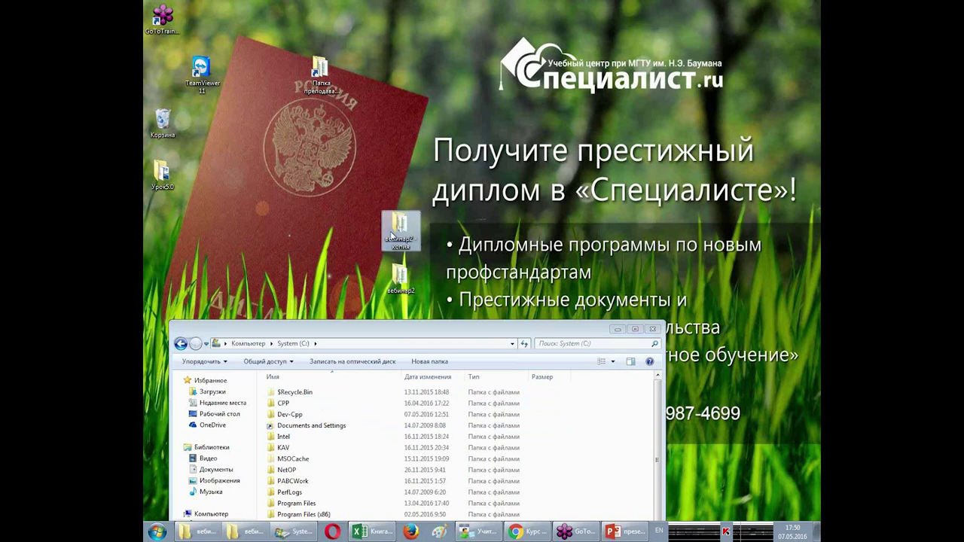
key(Delete)
key(Return)
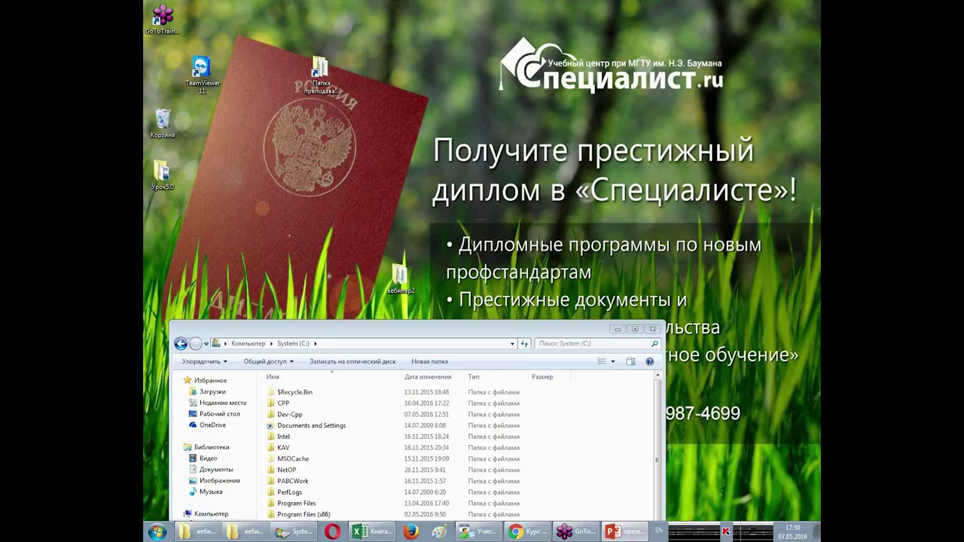
Return to the PowerPoint slide show, revisit the "0 Уровень Советы и Секреты" slide and advance to "1 Уровень Советы и Секреты"
key(alt+Tab)
key(Page_Down)
key(Page_Down)
key(Page_Down)
key(Page_Down)
key(Page_Down)
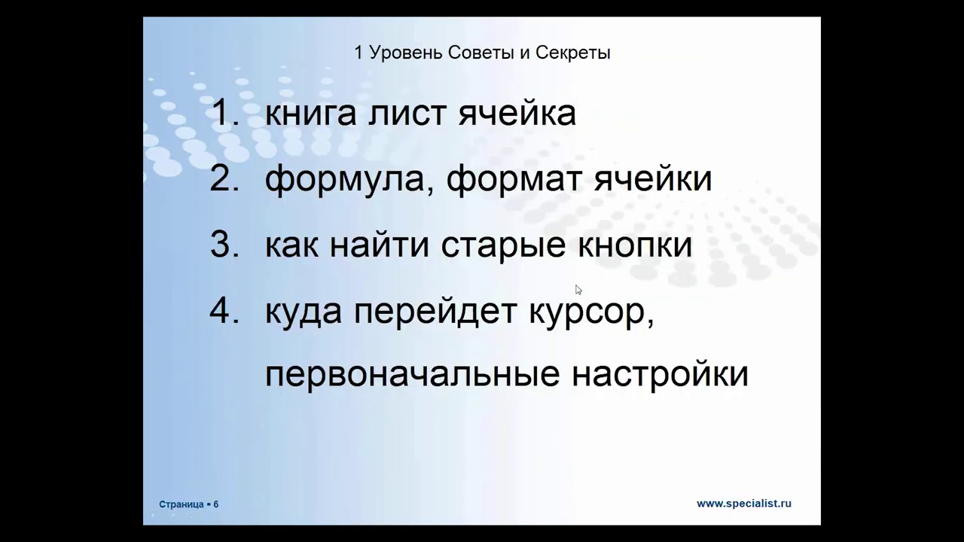
key(Page_Up)
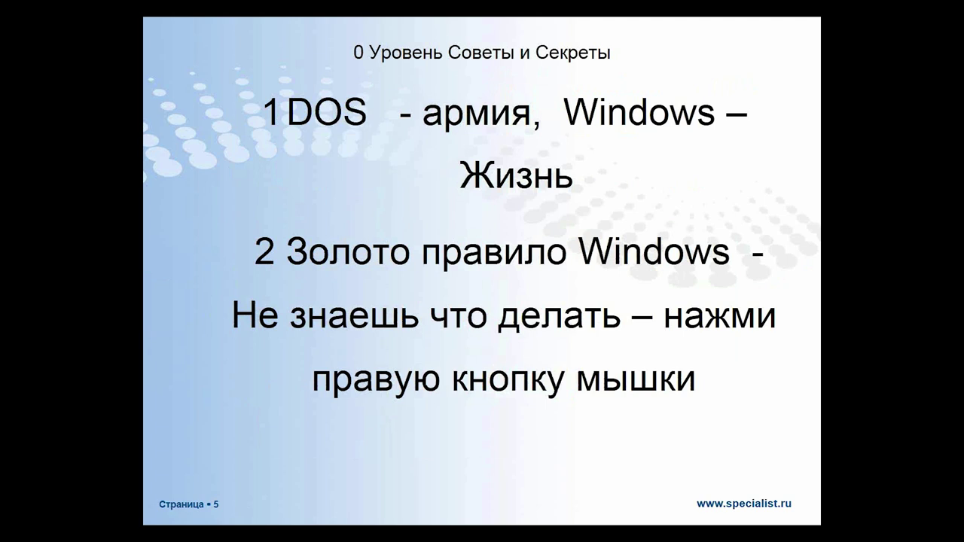
right_click(497, 201)
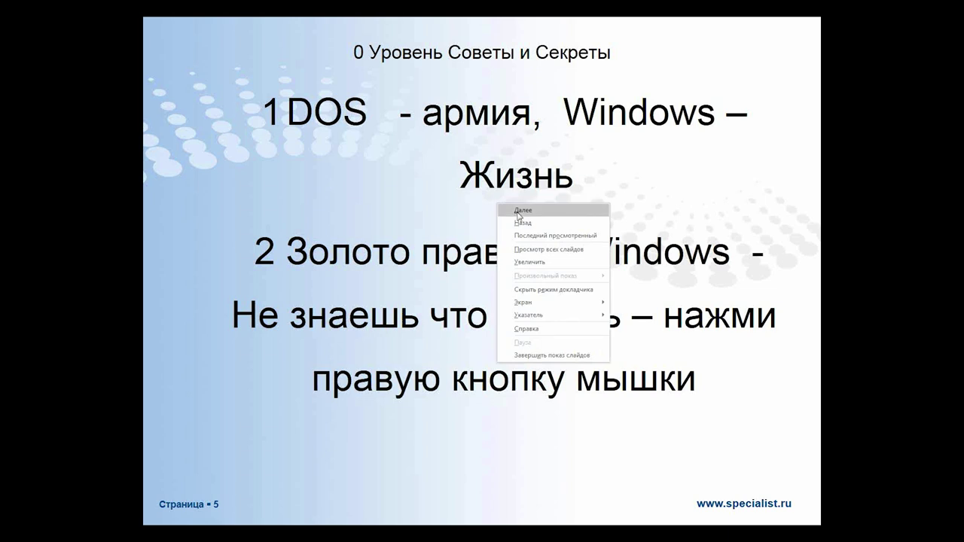
click(518, 217)
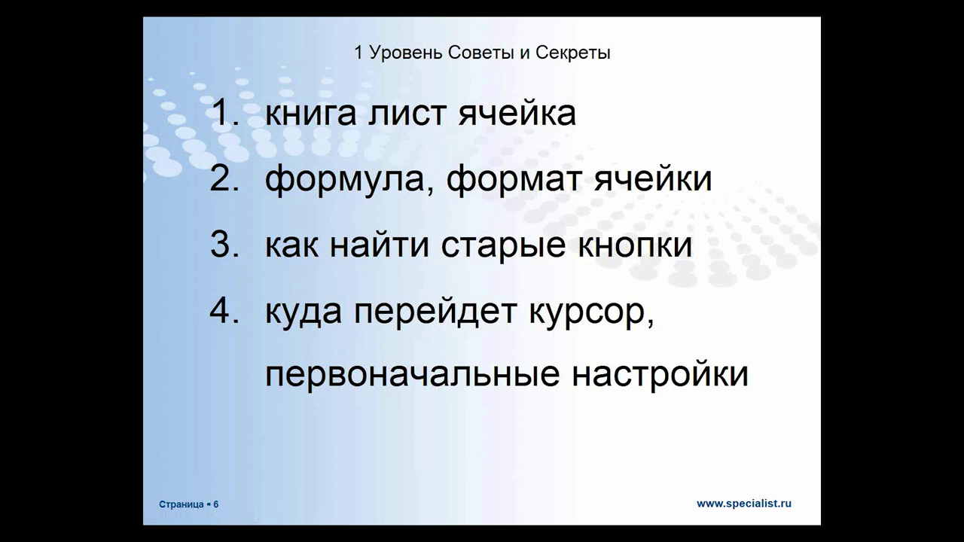
Switch to the вебинар2 folder window in Windows Explorer and open из ячейки.docx in Word, moving its window into view
key(alt+Tab)
key(alt+Tab)
key(alt+Tab)
key(alt+Tab)
key(alt+Tab)
key(alt+Tab)
key(alt+Tab)
key(alt+Tab)
key(alt+Tab)
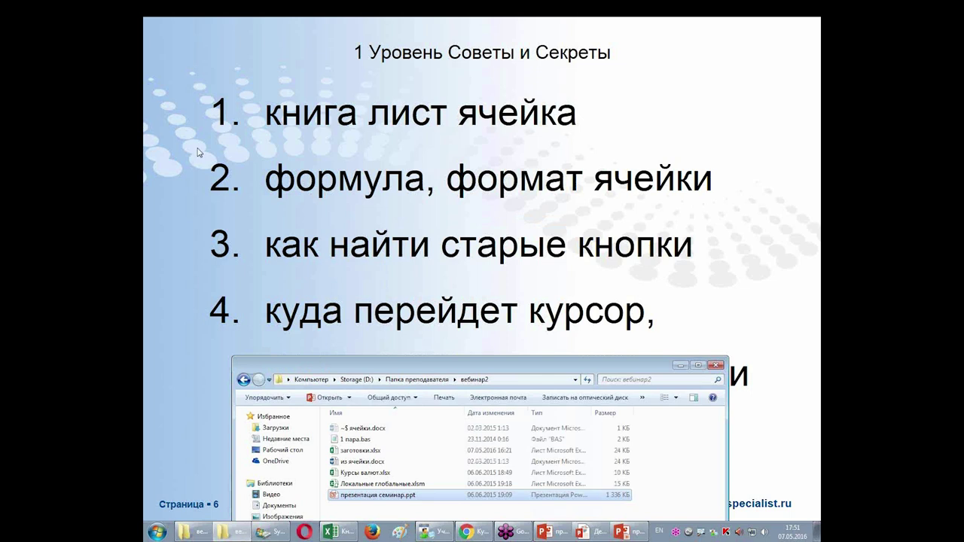
drag(410, 371, 450, 169)
click(405, 261)
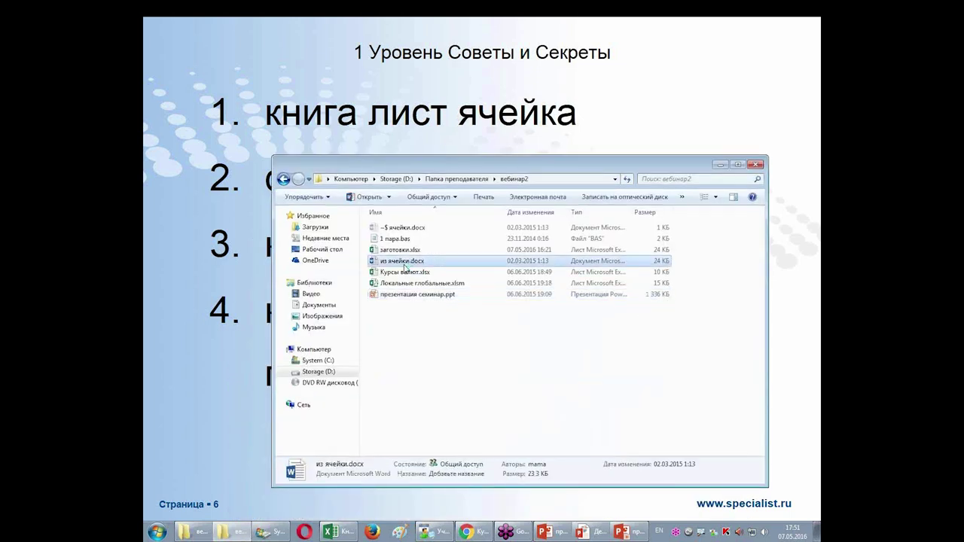
double_click(406, 262)
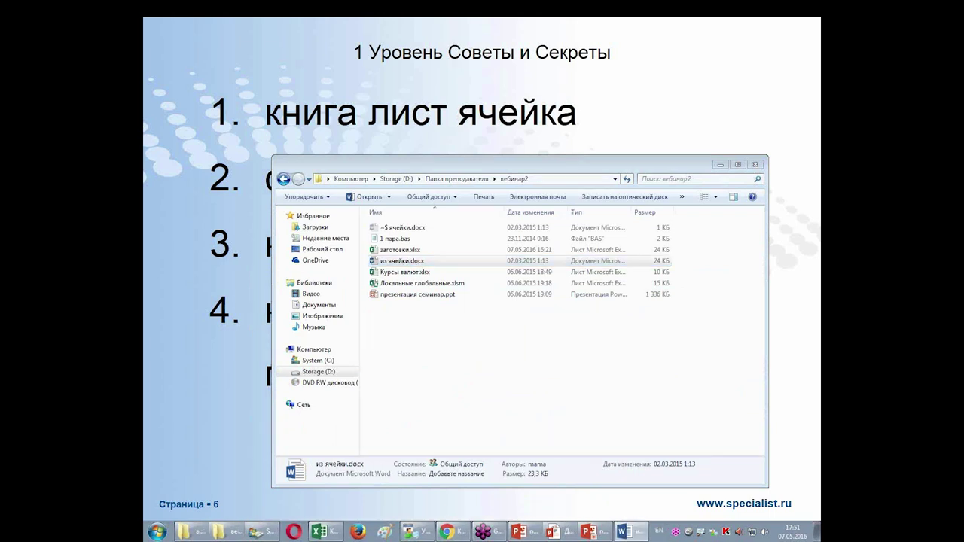
drag(625, 17, 528, 26)
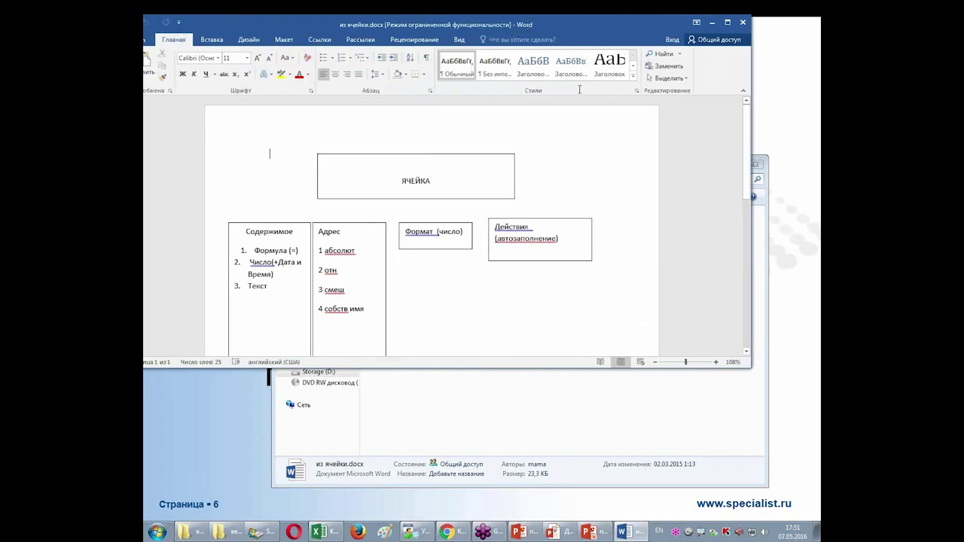
Examine the ЯЧЕЙКА diagram by highlighting its title and the entries for contents, address types and actions
drag(447, 179, 369, 186)
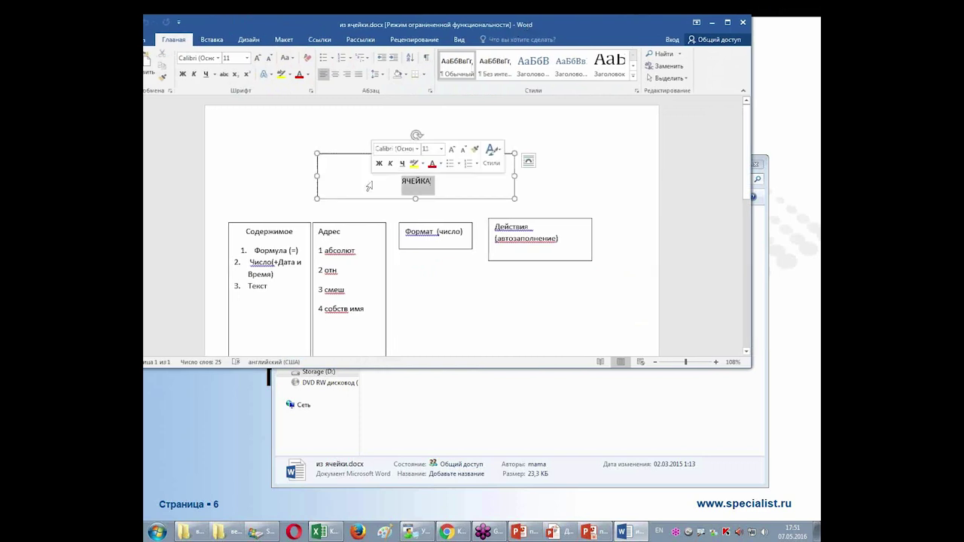
drag(252, 250, 269, 287)
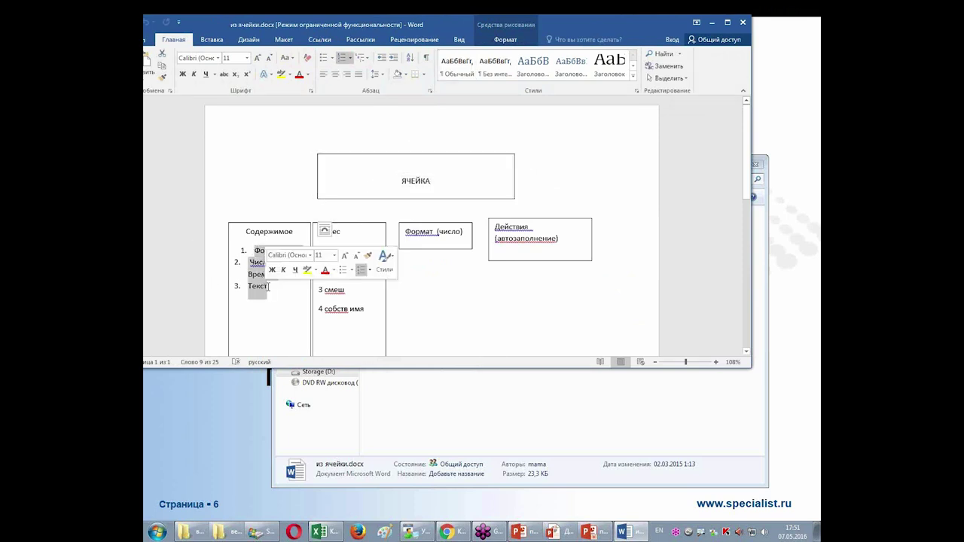
click(355, 315)
drag(320, 251, 357, 315)
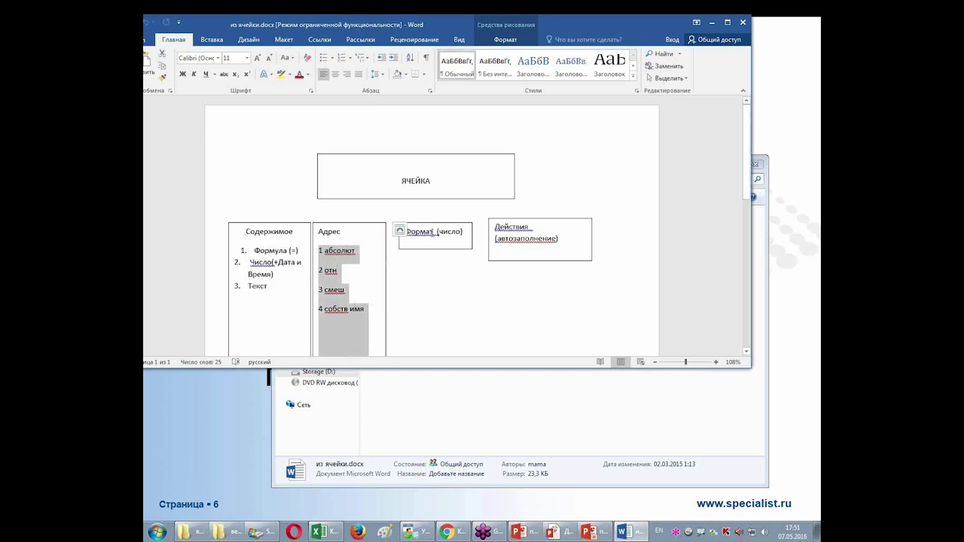
click(521, 237)
drag(495, 226, 547, 246)
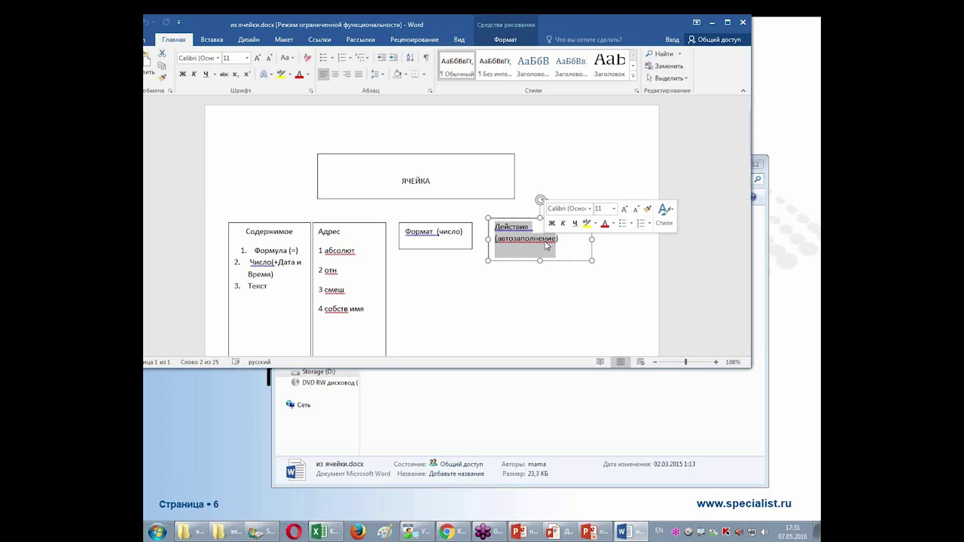
click(348, 293)
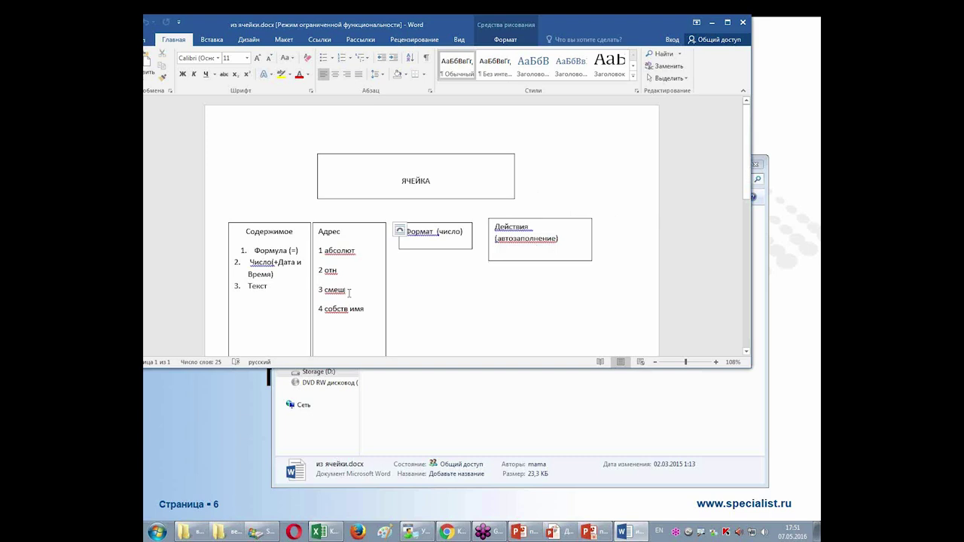
Open the заготовки.xlsx workbook from the вебинар2 folder in Excel and display the Уровень 1 sheet
click(360, 403)
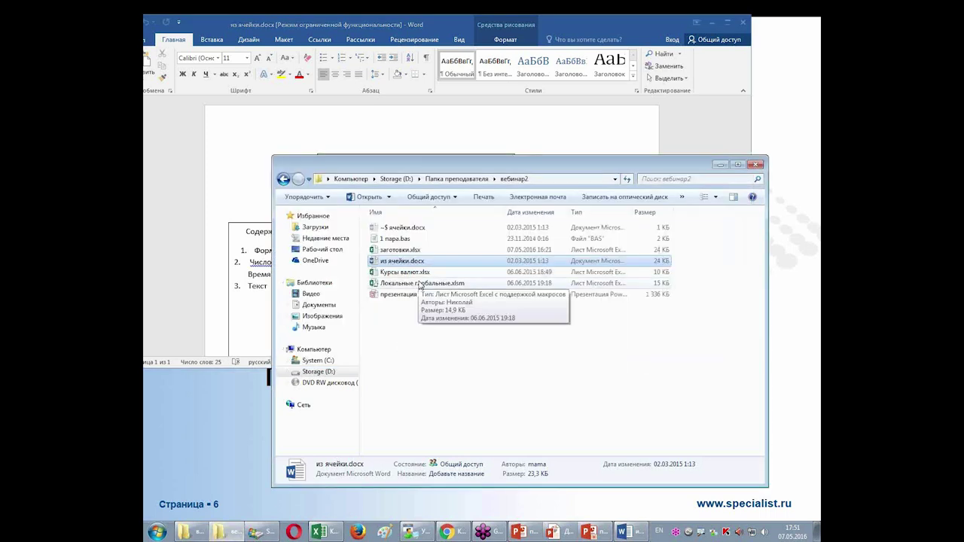
double_click(410, 250)
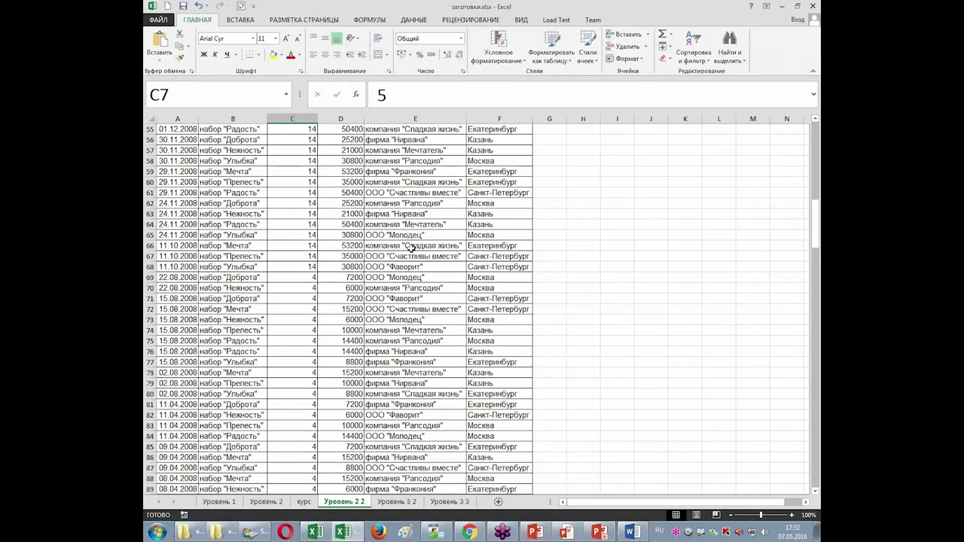
click(219, 502)
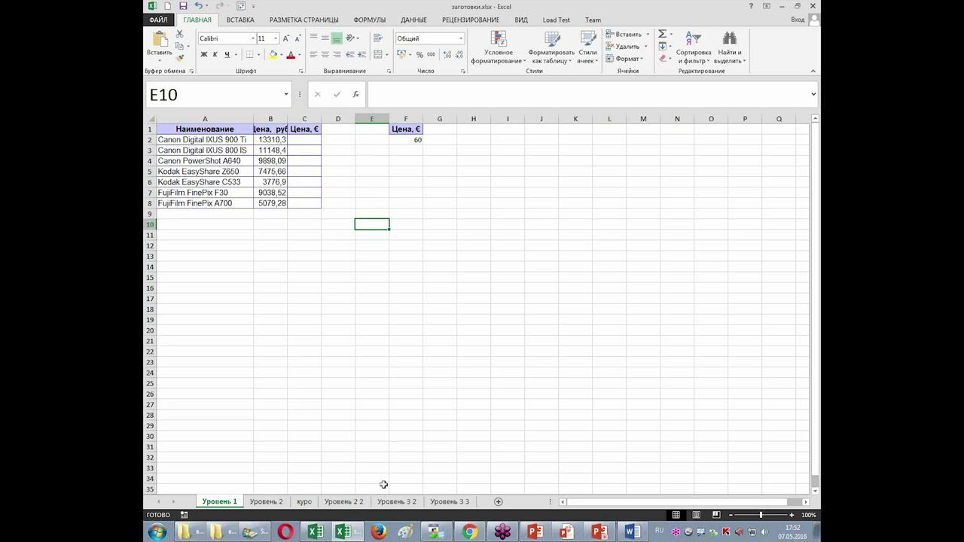
Select cell C2 under "Цена, €" and autofit column B to the width of its rouble prices
click(271, 142)
click(303, 139)
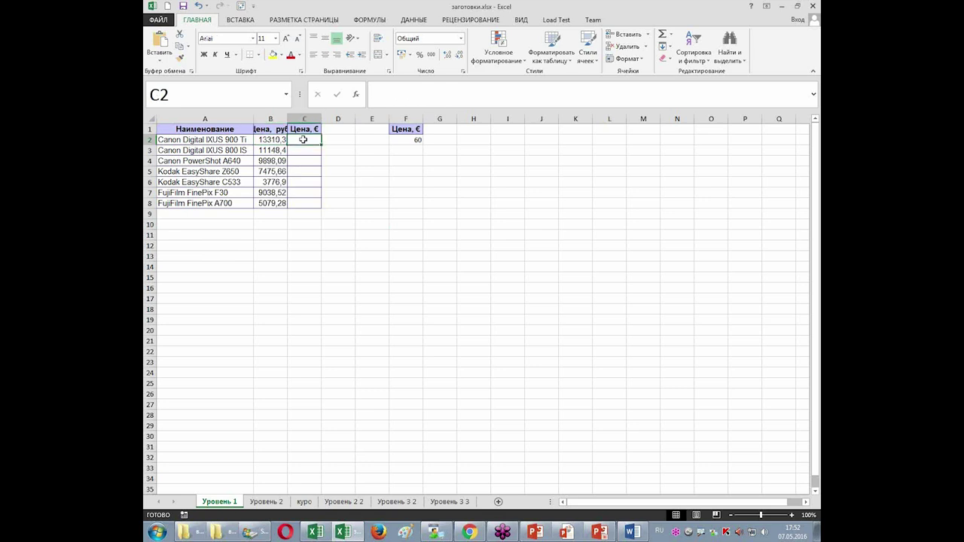
ctrl+scroll(303, 139, up, 4)
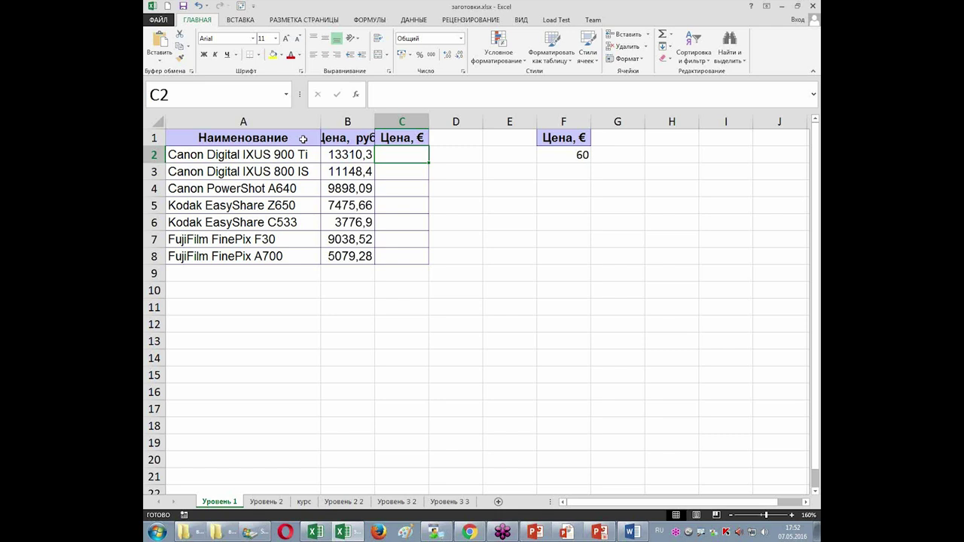
double_click(374, 121)
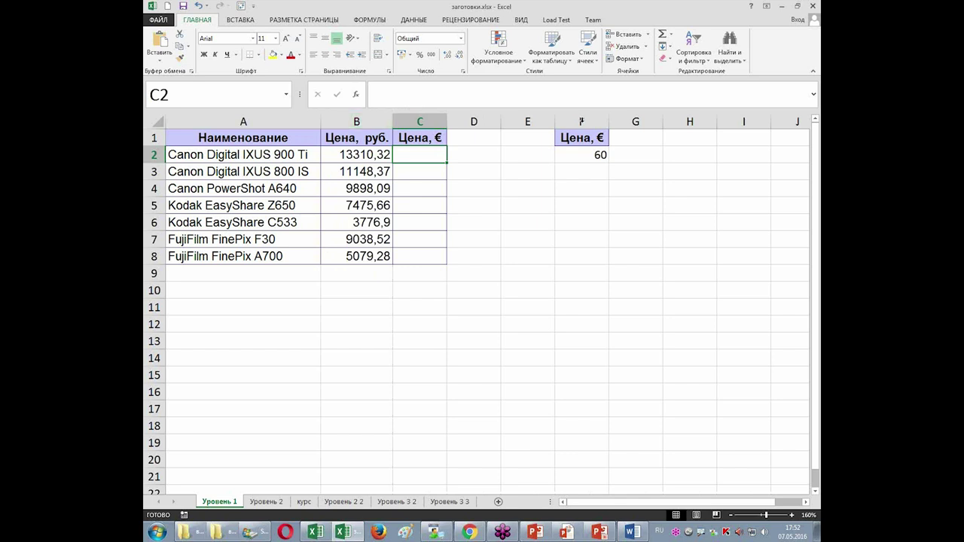
Start a formula in cell C2 and try different ways of entering a reference to B2, clearing each one
click(557, 156)
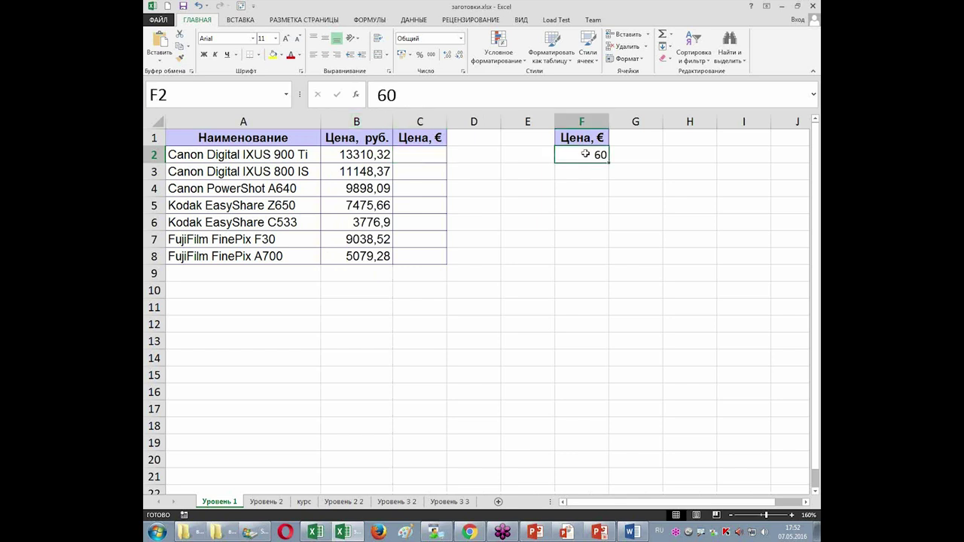
click(423, 155)
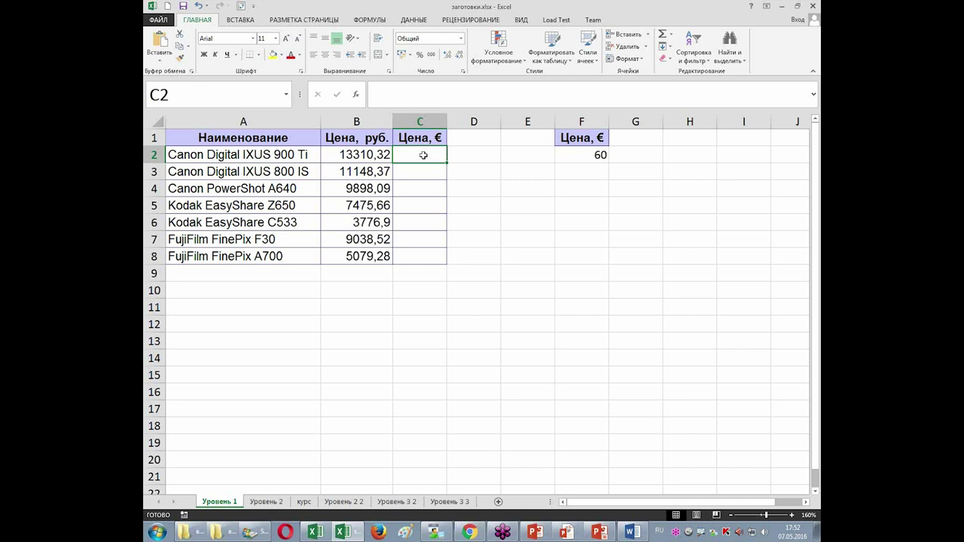
text(=)
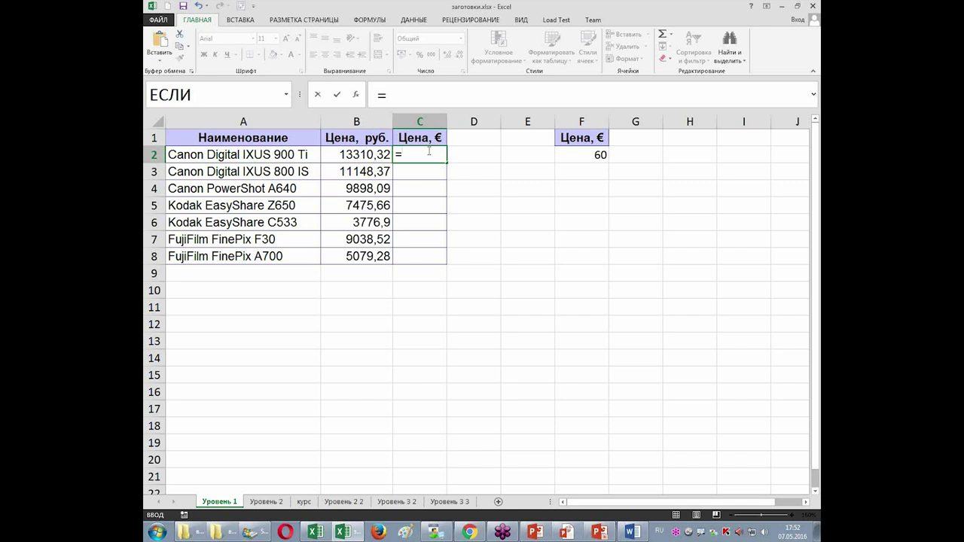
text(и2)
key(BackSpace)
key(BackSpace)
click(357, 154)
key(BackSpace)
key(BackSpace)
key(Left)
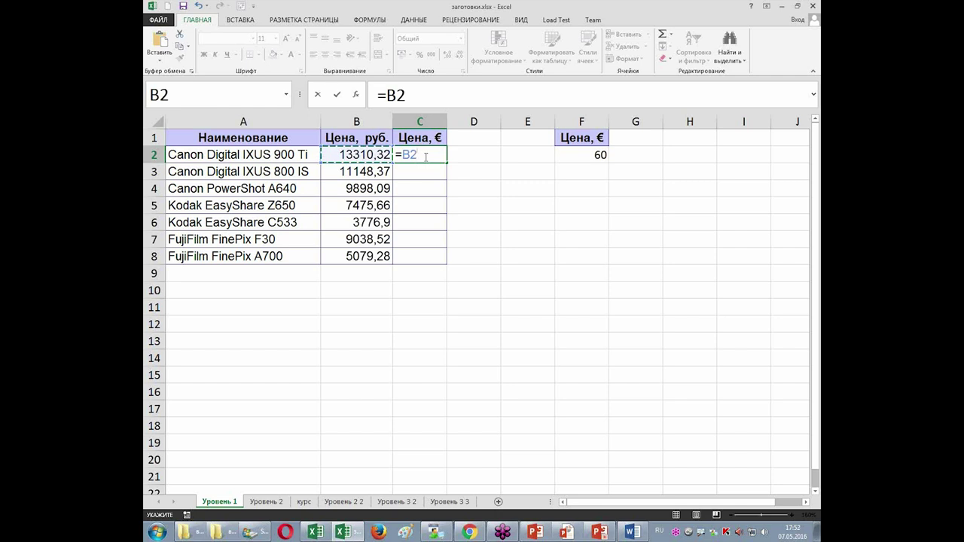
key(BackSpace)
key(BackSpace)
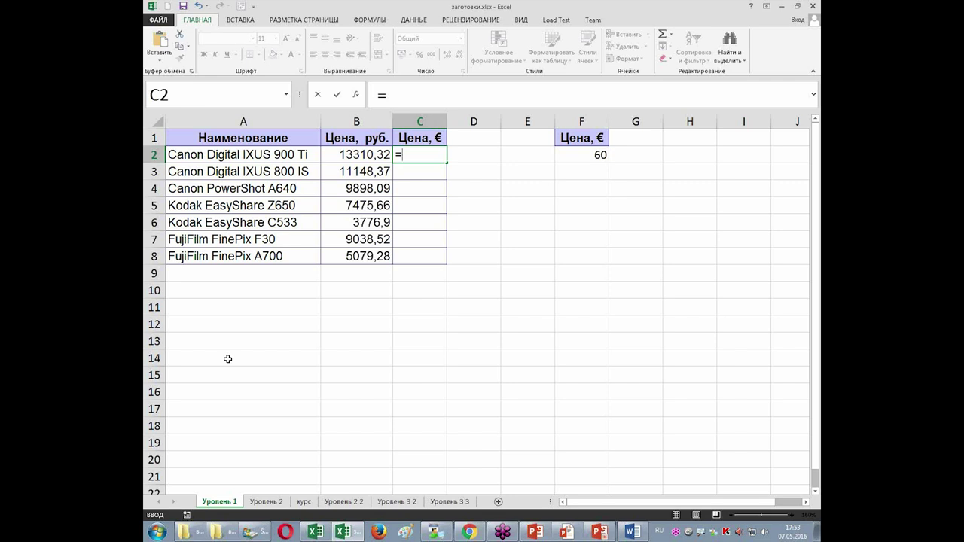
Build the formula =B2/$F$2 in C2, cycling the F2 rate reference through the address types until it is absolute
key(Left)
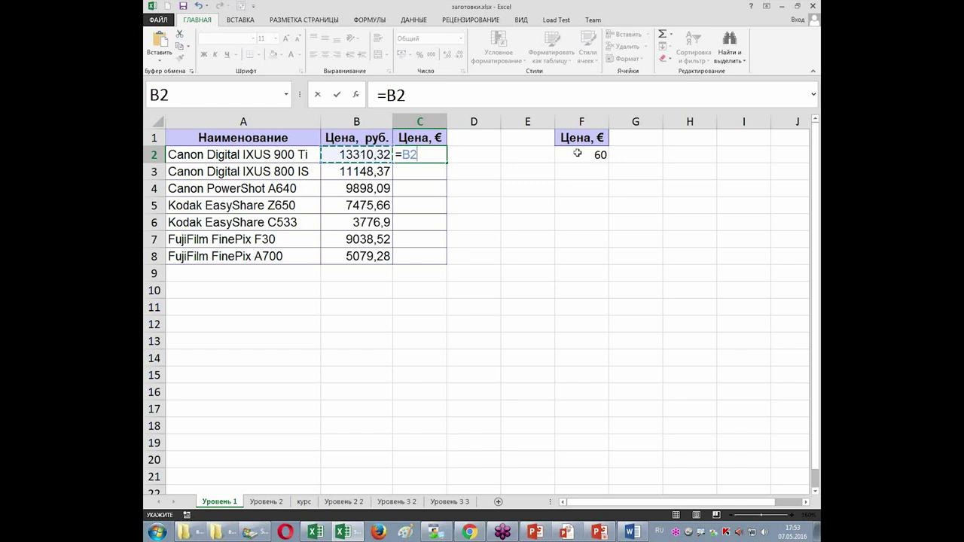
text(/)
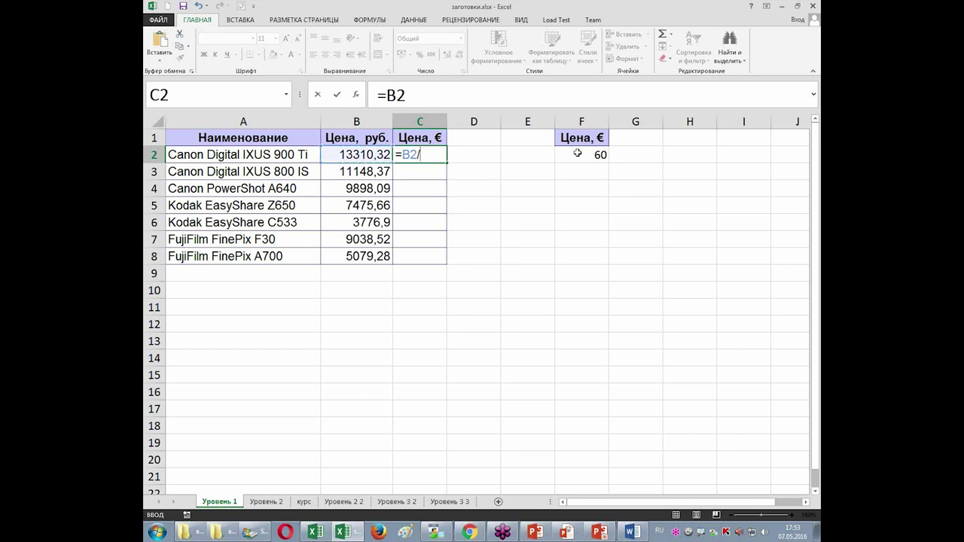
click(578, 155)
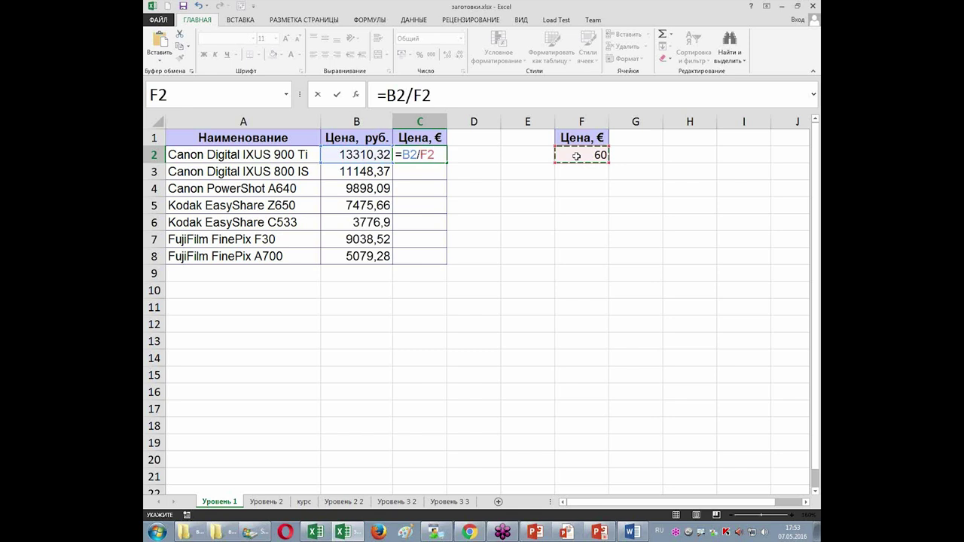
key(F4)
key(F4)
key(F4)
key(F4)
key(F4)
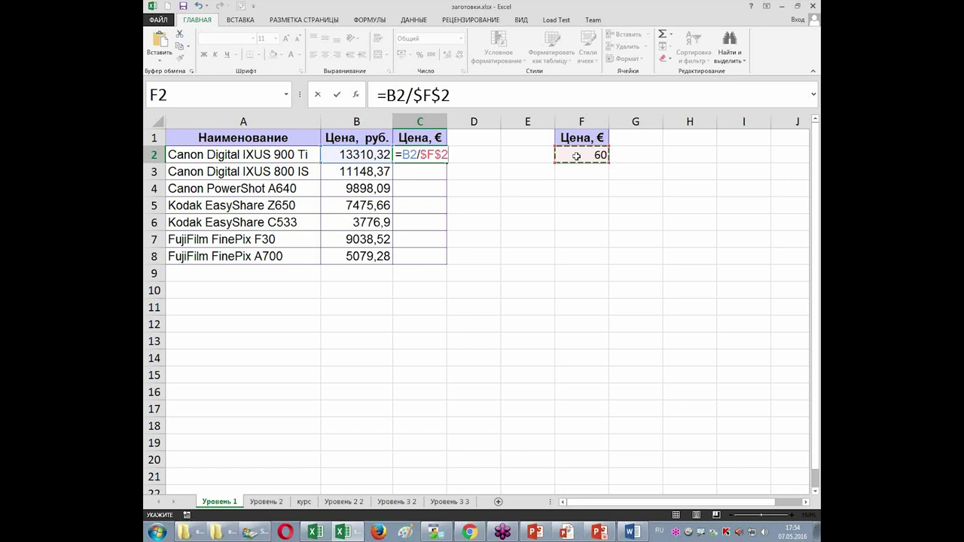
Cycle through the open windows in the window switcher, and dismiss it to stay in the workbook
key(alt+Tab)
key(Tab)
key(Tab)
key(Tab)
key(Tab)
key(Tab)
key(Tab)
key(Tab)
key(Tab)
key(Tab)
key(Tab)
key(Tab)
key(Tab)
key(Tab)
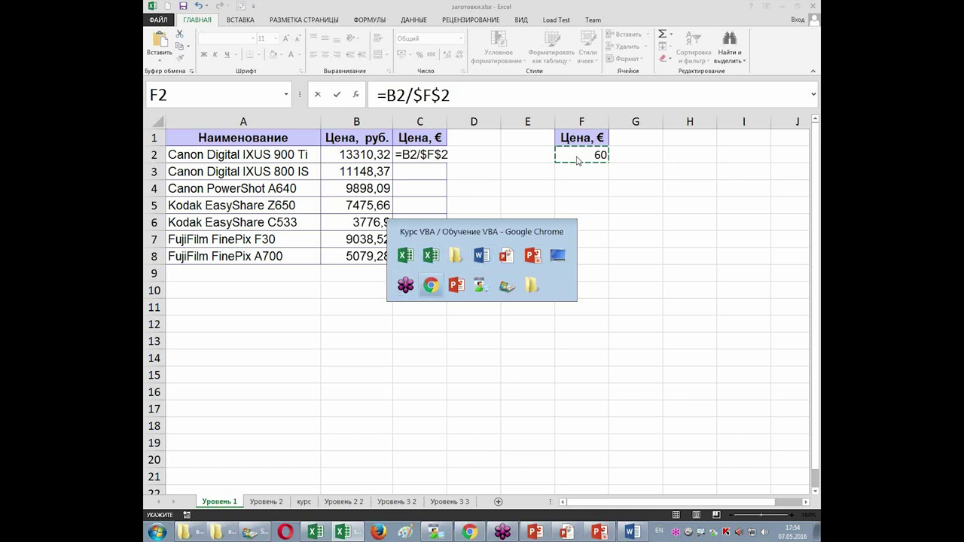
key(Tab)
key(Tab)
key(Tab)
key(Tab)
key(Tab)
key(Tab)
key(Tab)
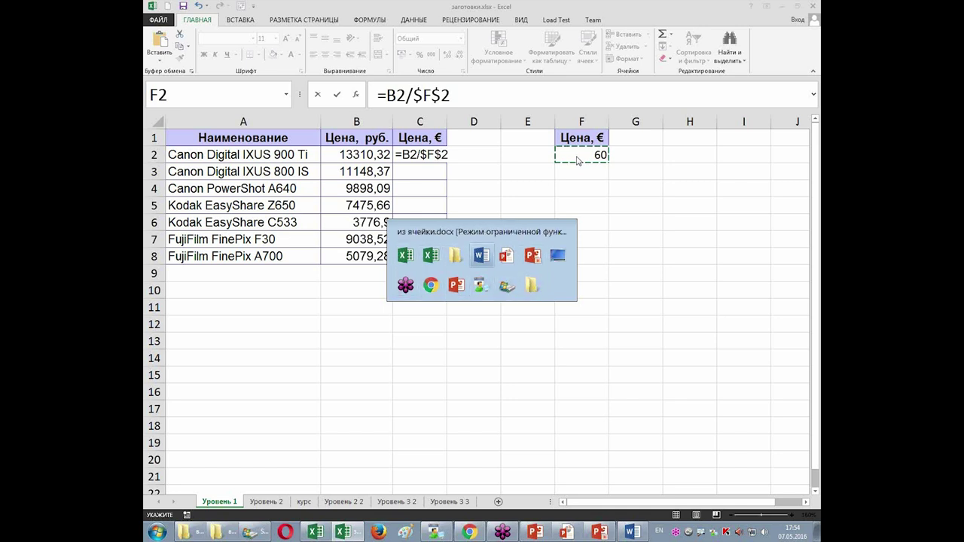
key(Escape)
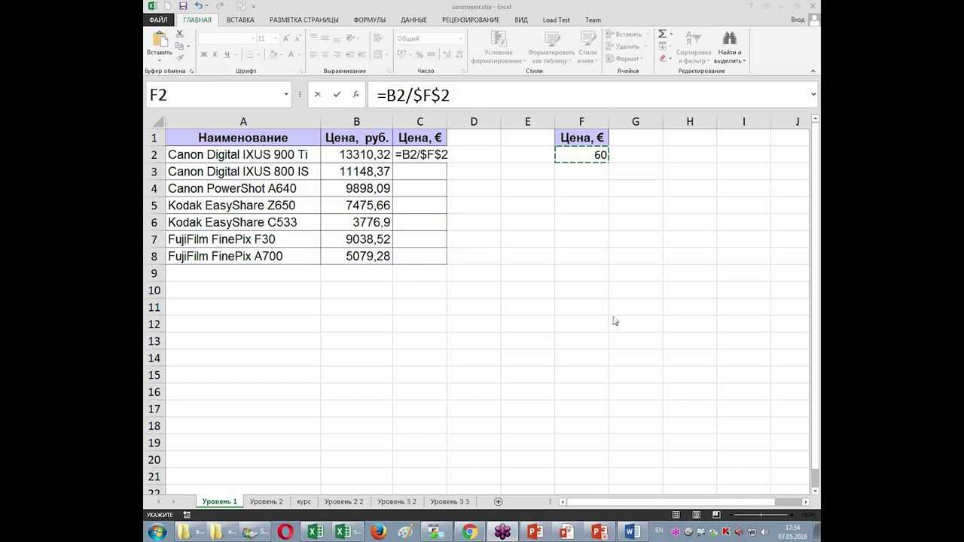
Replace the divisor in C2's formula with an absolute reference to the курс sheet's euro rate, giving =B2/курс!$A$2
click(460, 95)
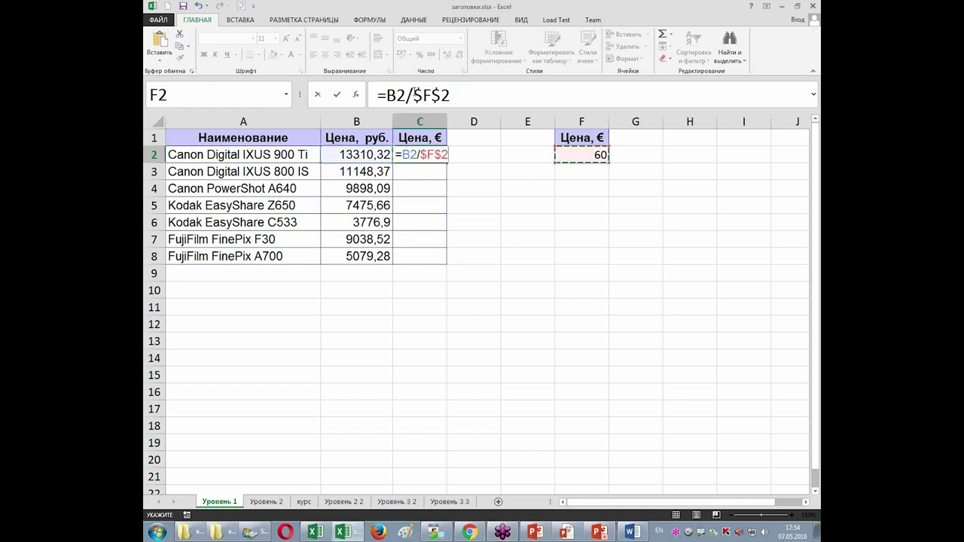
drag(451, 95, 413, 95)
key(F2)
key(BackSpace)
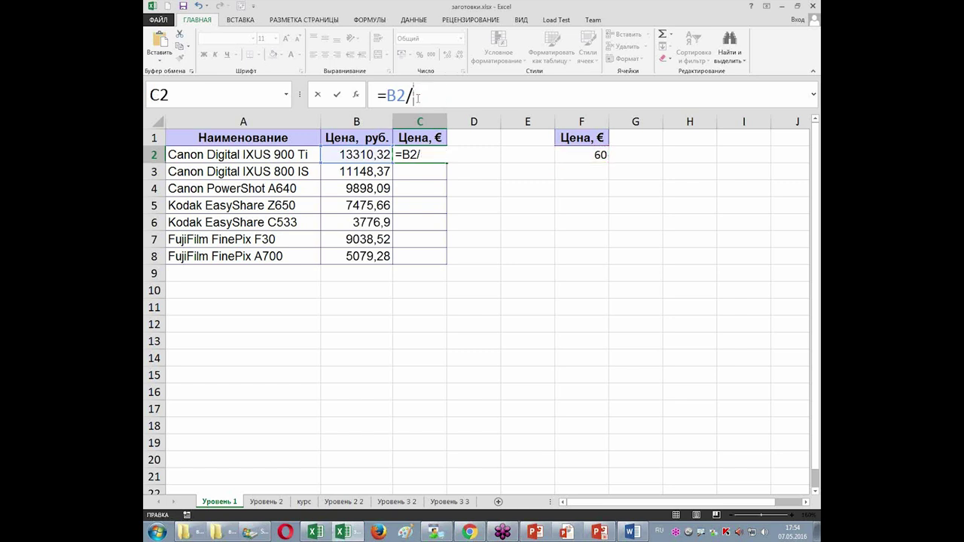
click(303, 502)
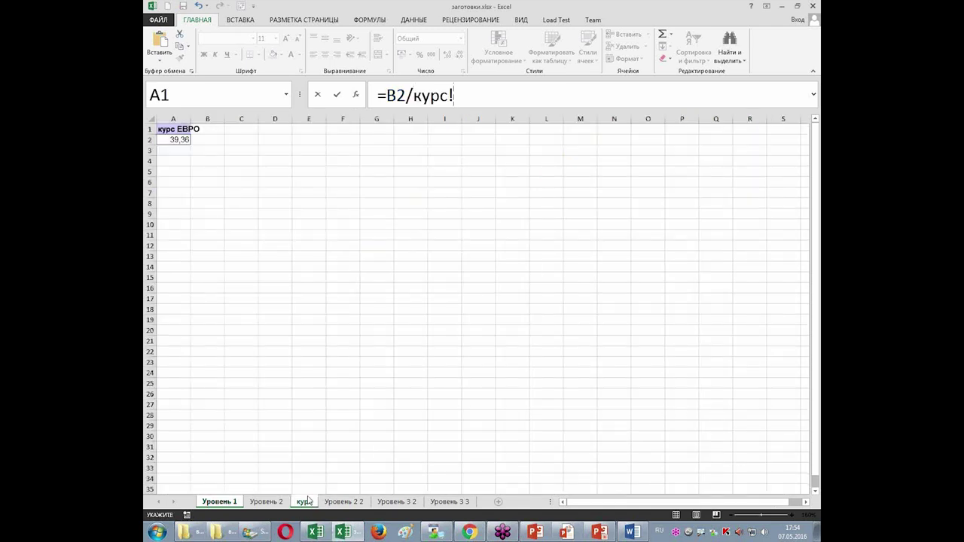
click(179, 140)
key(F4)
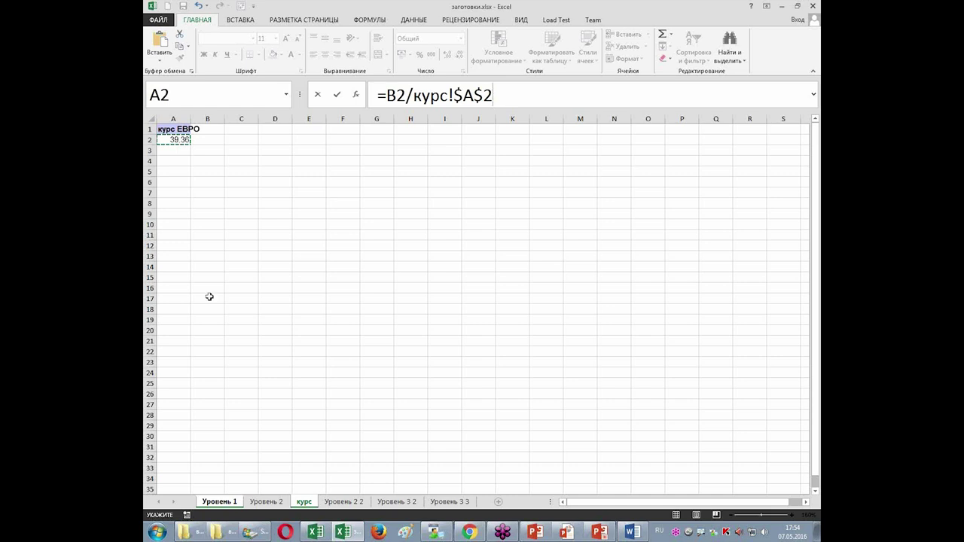
Go back to the Уровень 1 sheet while editing and change the formula to =B2/'Уровень 1'!F8+'Уровень 1'!E13
click(218, 502)
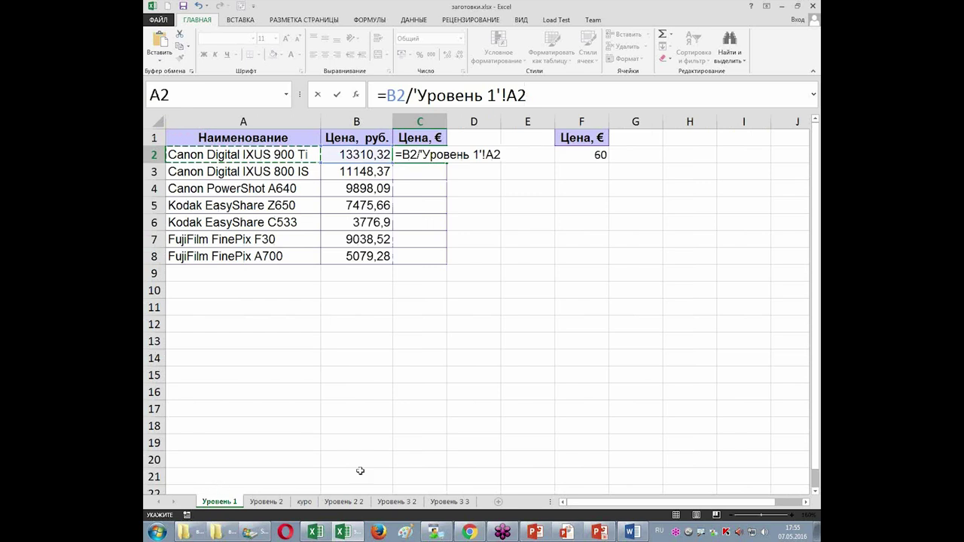
click(619, 365)
click(581, 257)
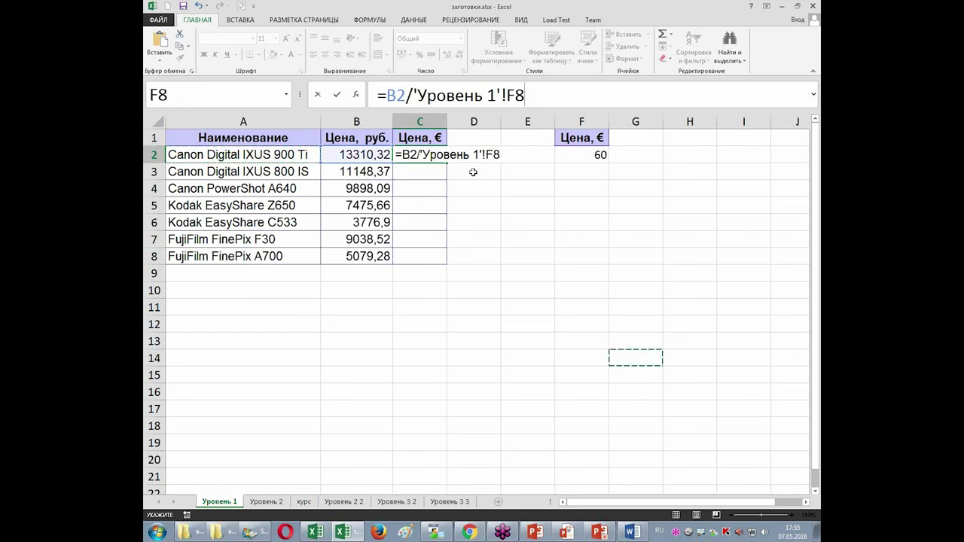
text(+)
click(526, 339)
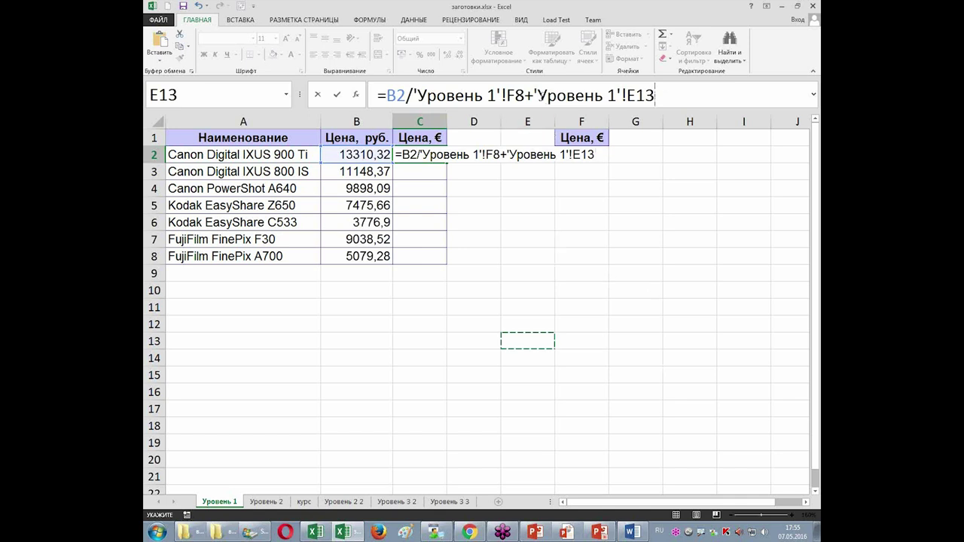
Examine the sheet names, apostrophes and cell addresses in C2's formula by highlighting them, and cancel the entry
click(536, 95)
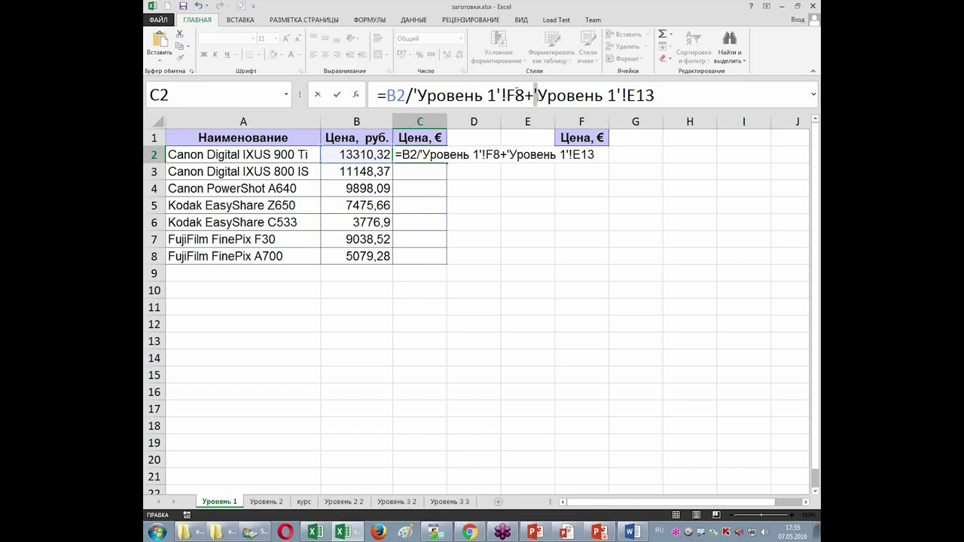
drag(497, 95, 418, 95)
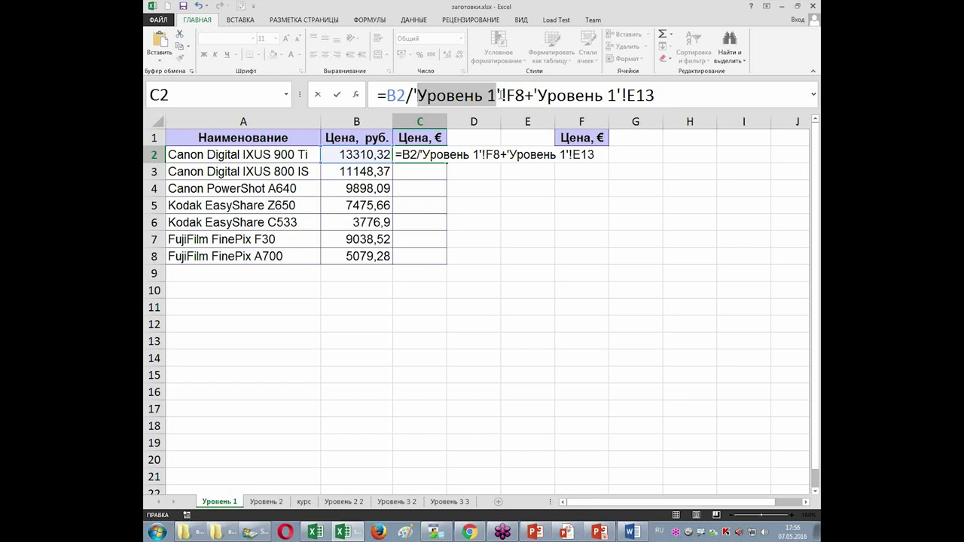
click(500, 93)
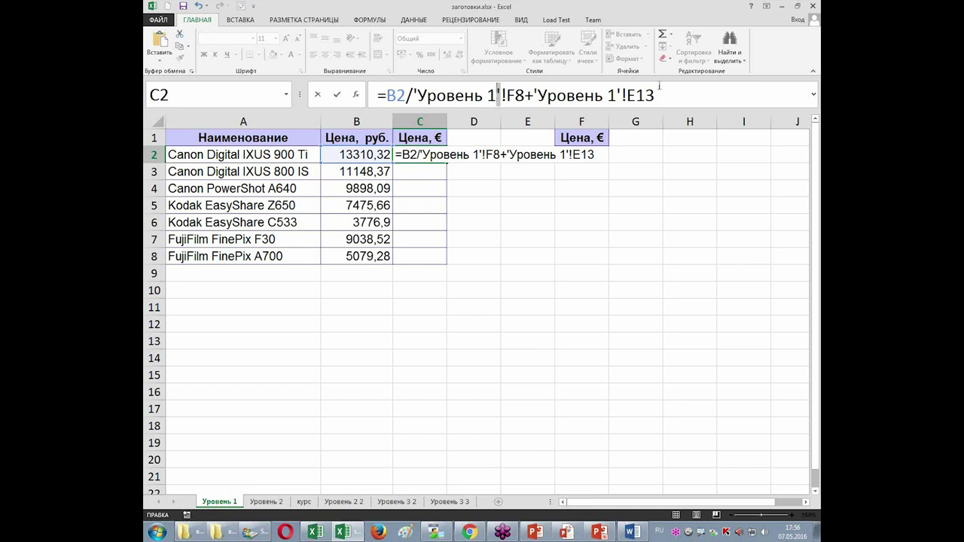
drag(655, 93, 415, 97)
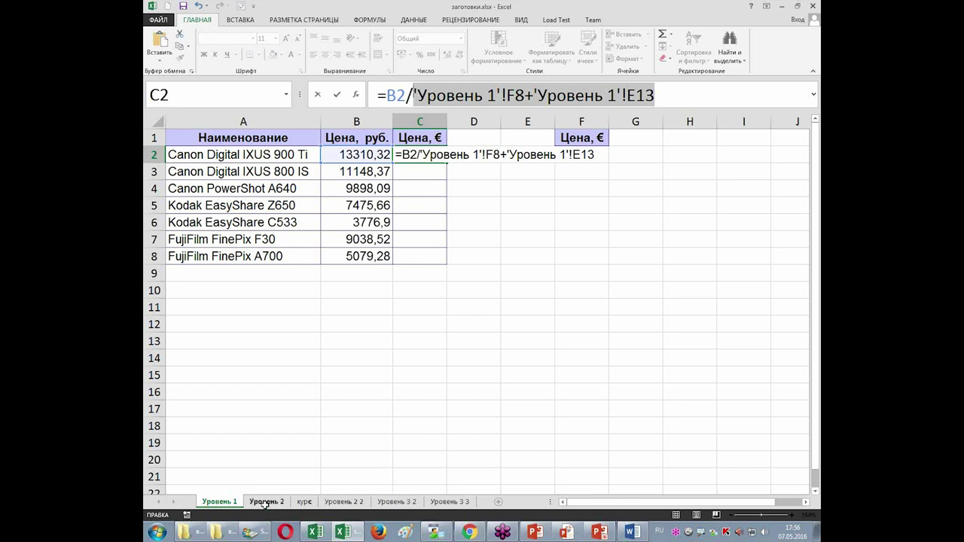
double_click(503, 94)
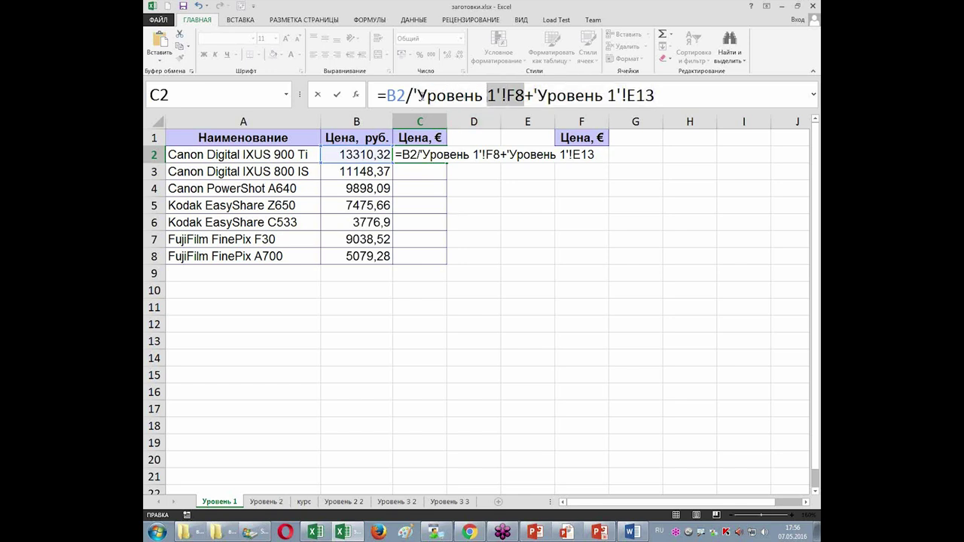
click(419, 95)
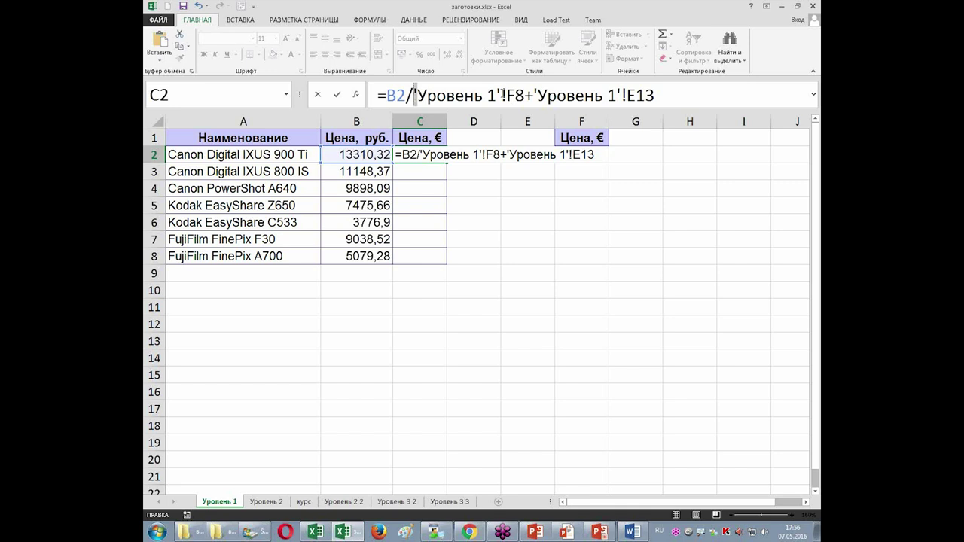
click(498, 94)
key(Escape)
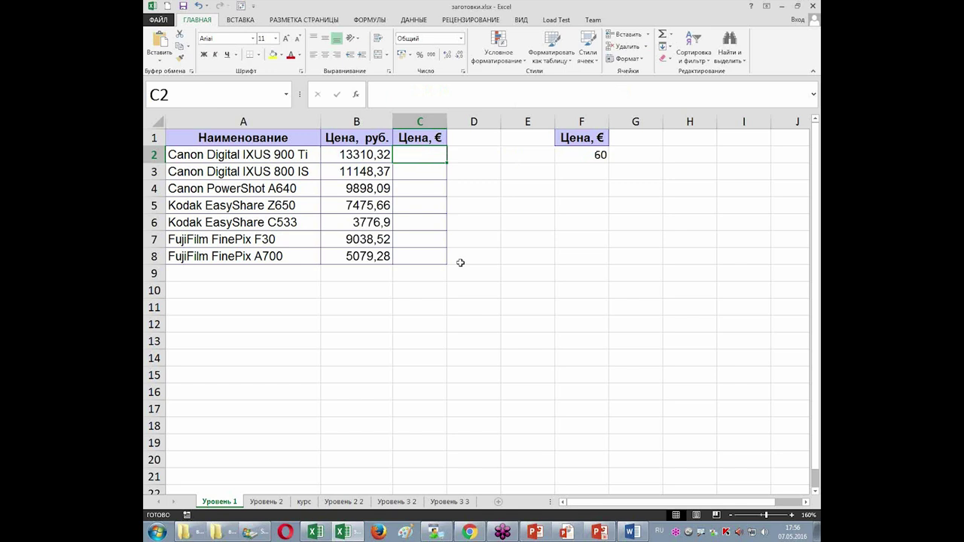
Open Курсы валют.xlsx from the вебинар2 folder and switch back to the заготовки.xlsx workbook
click(201, 532)
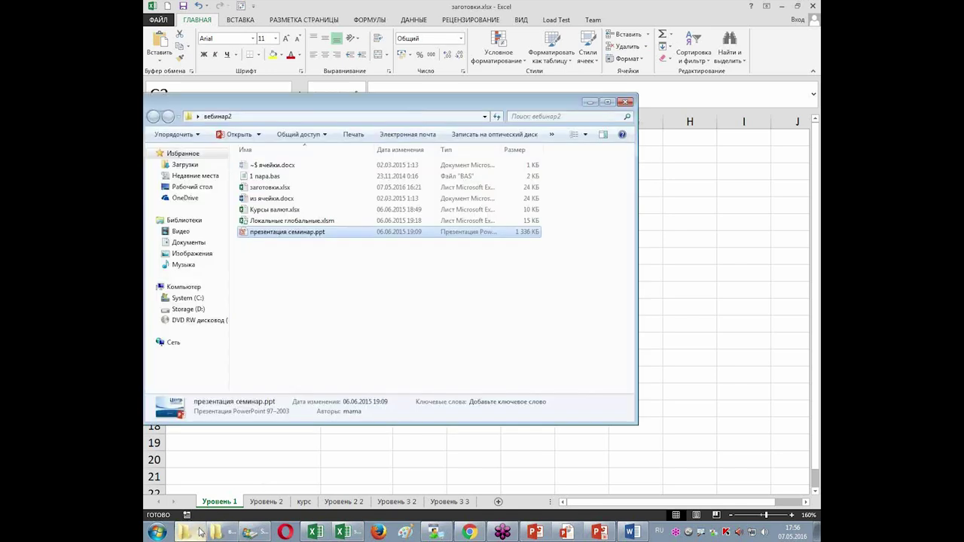
double_click(275, 210)
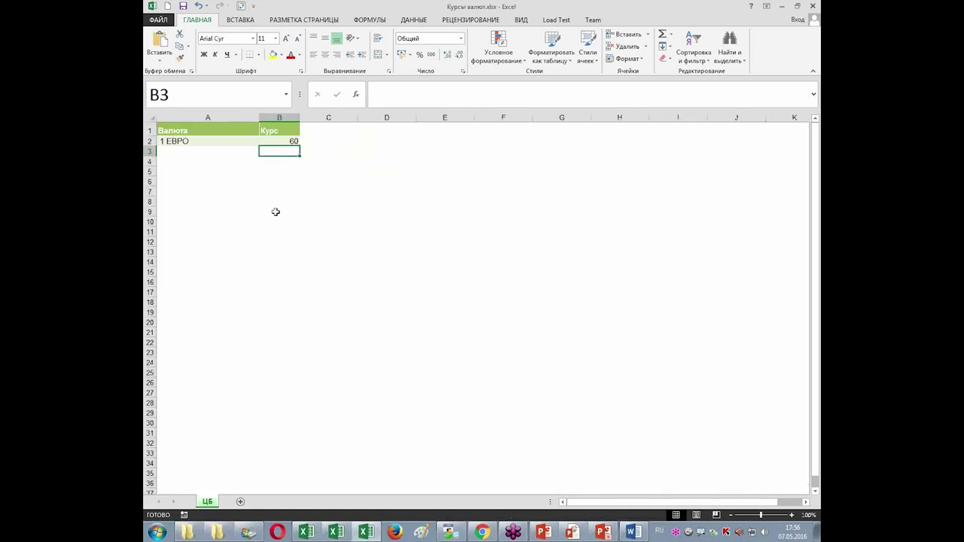
mouse_move(332, 535)
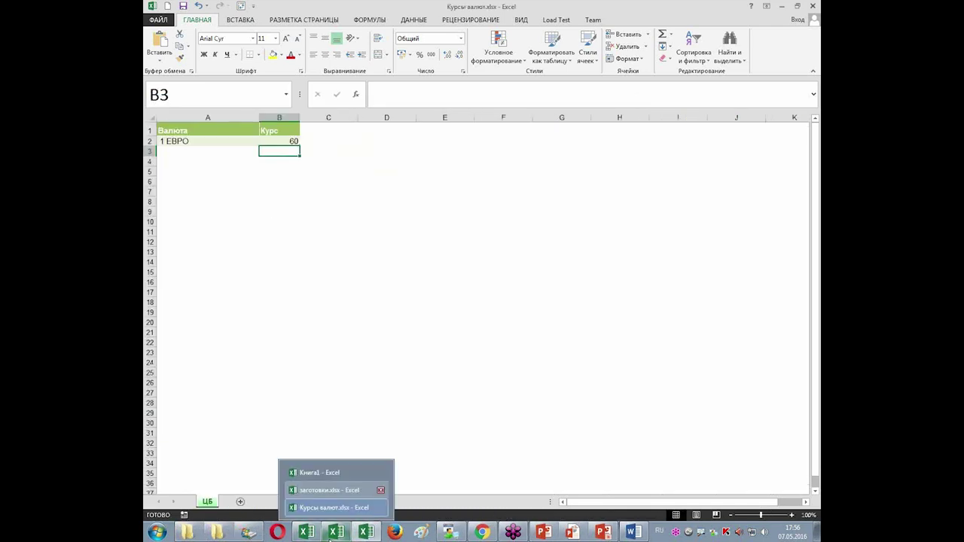
click(331, 490)
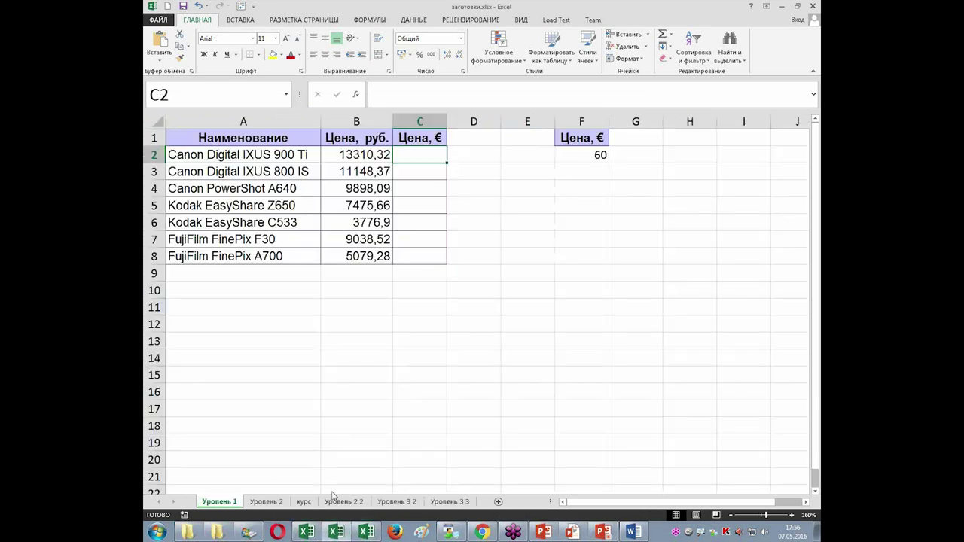
Enter the formula =B2/'[Курсы валют.xlsx]ЦБ'!$B$2 in C2, taking the euro rate from the open Курсы валют.xlsx workbook
text(=)
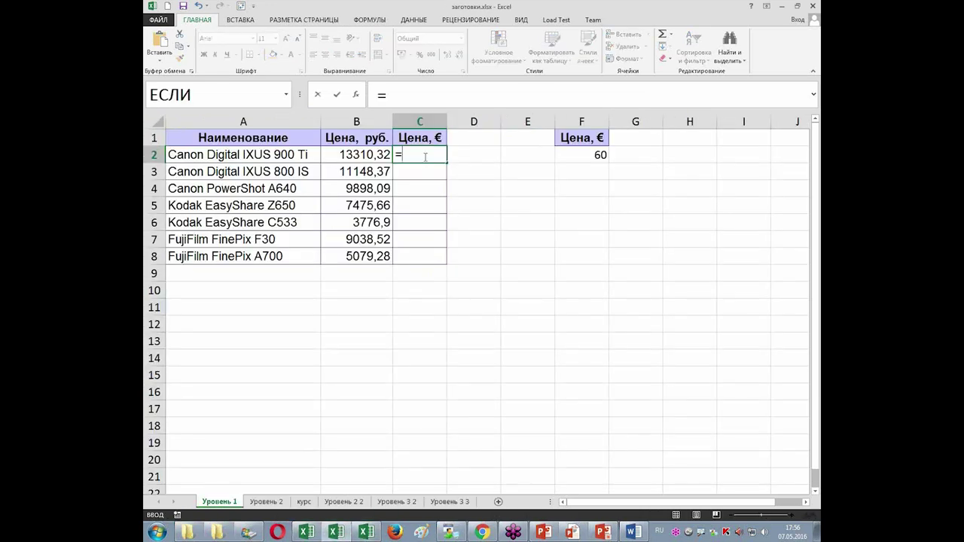
click(356, 151)
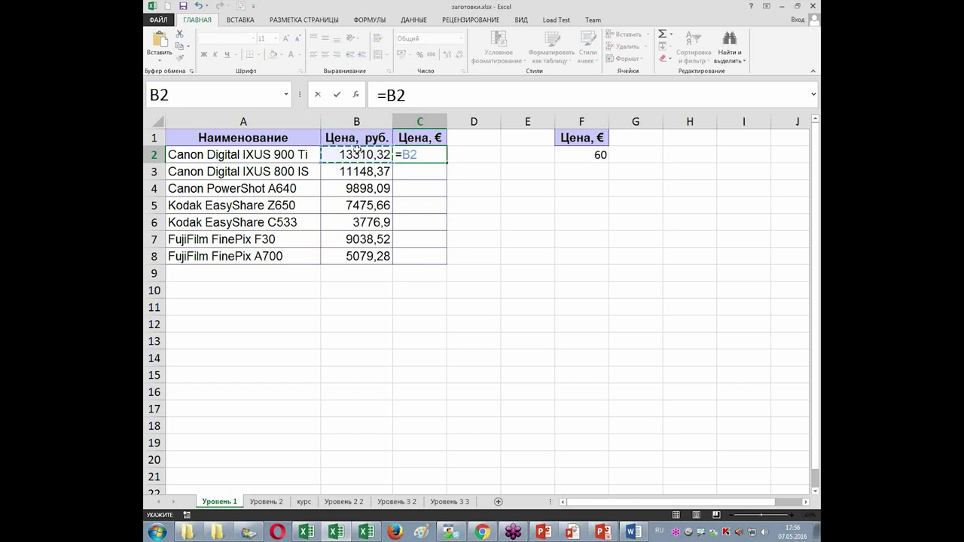
text(/)
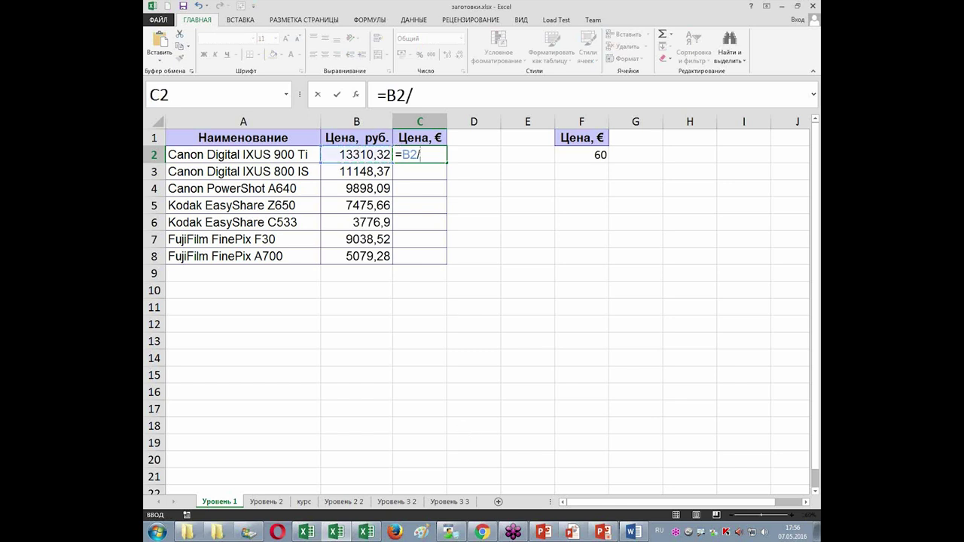
mouse_move(347, 537)
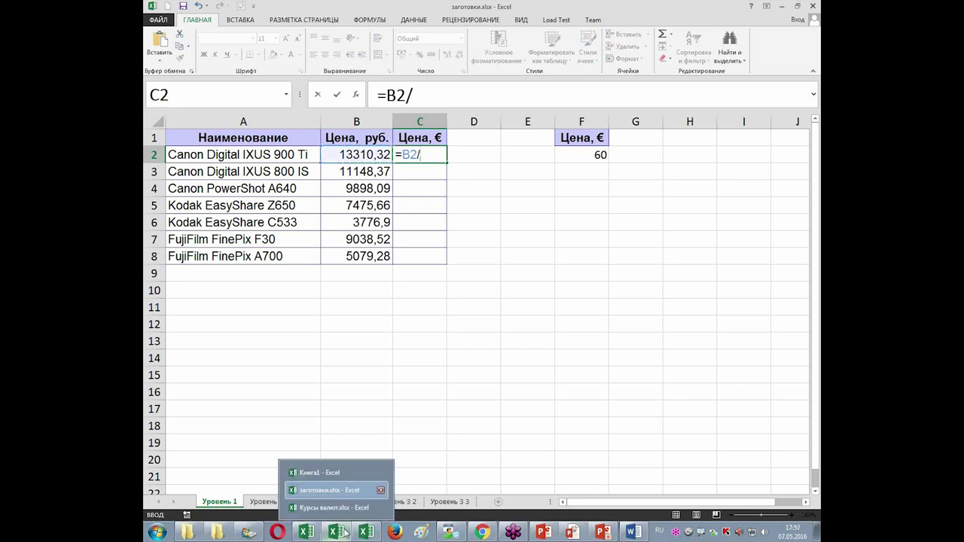
click(342, 515)
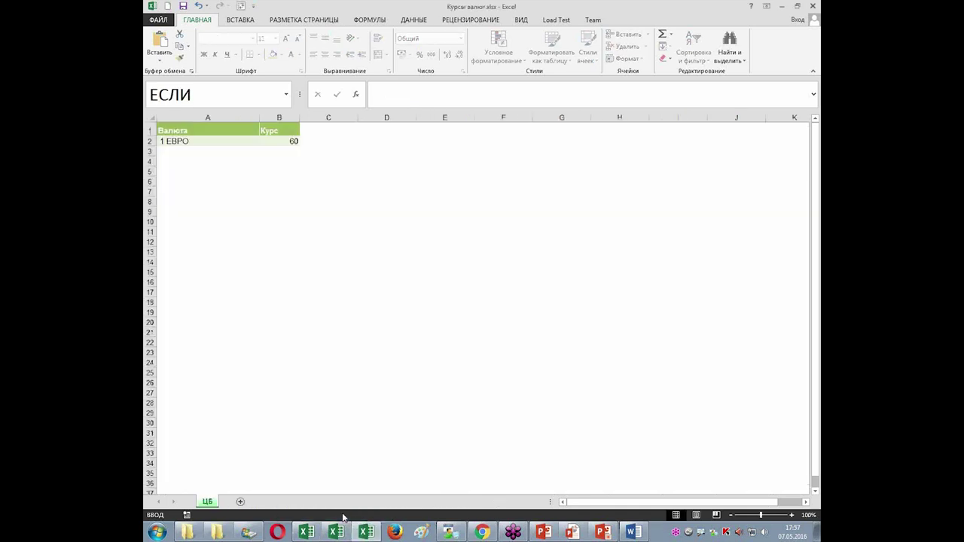
click(271, 141)
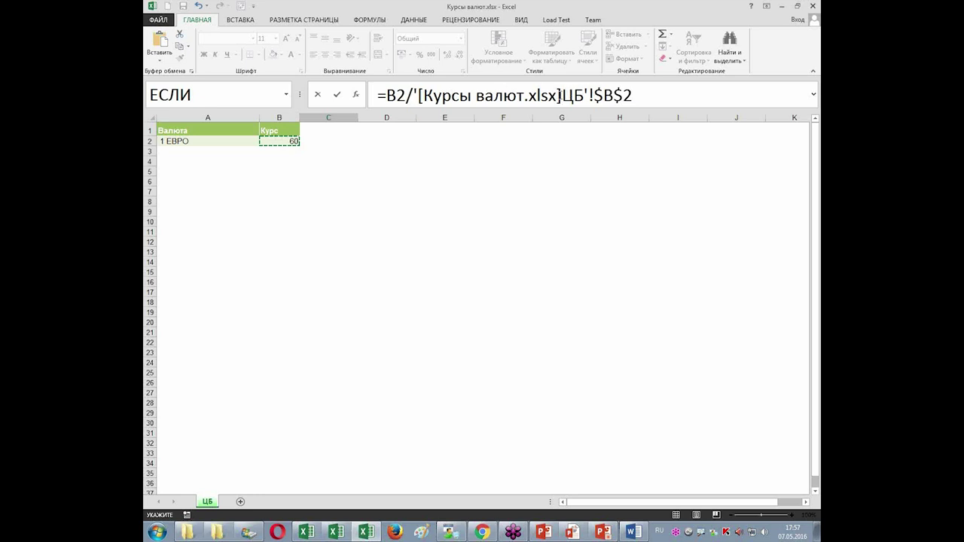
click(586, 94)
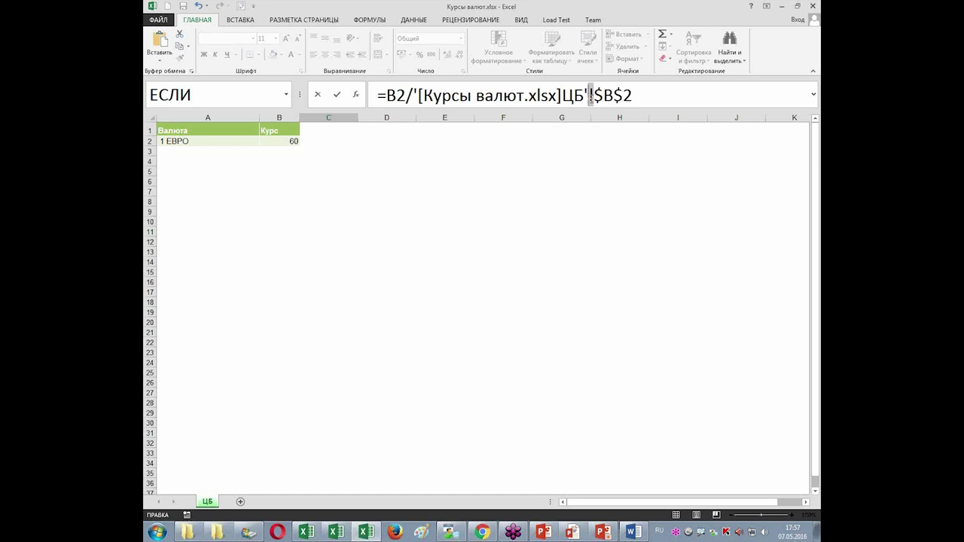
drag(637, 95, 589, 95)
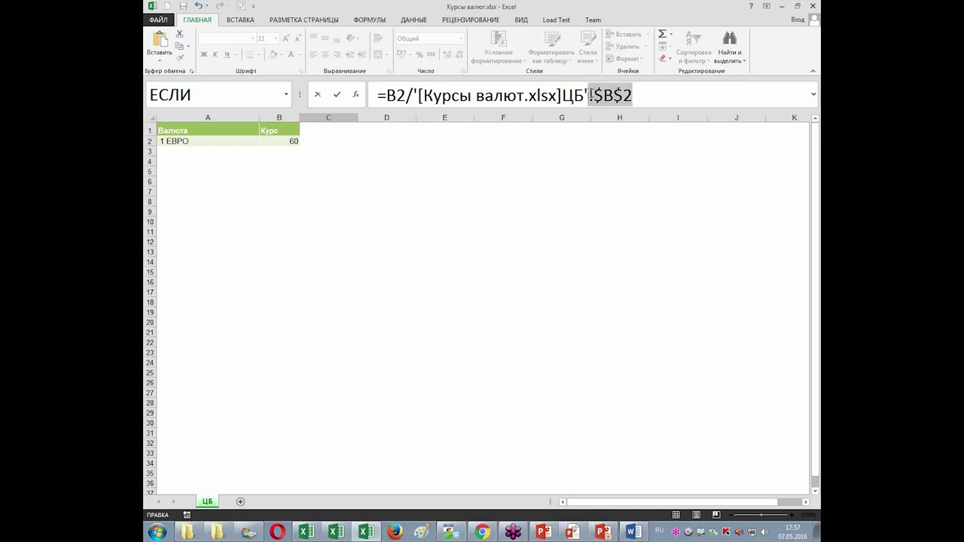
key(Return)
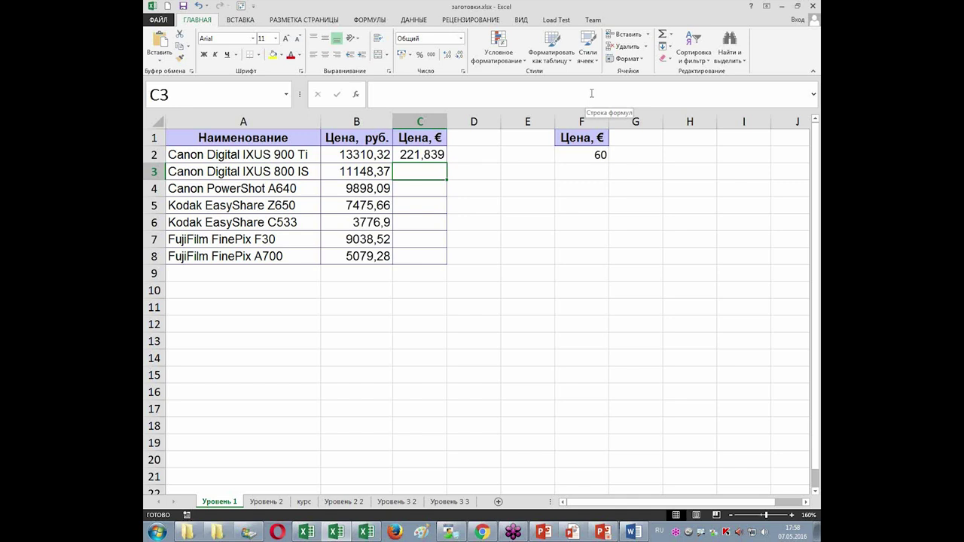
Fill C2's cross-workbook formula down through C8 for the remaining products
click(440, 154)
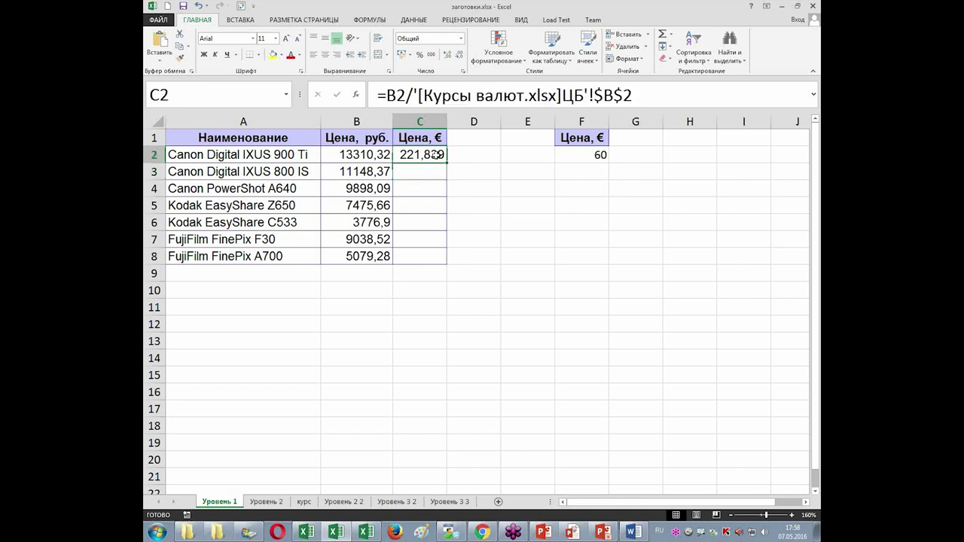
drag(447, 163, 449, 262)
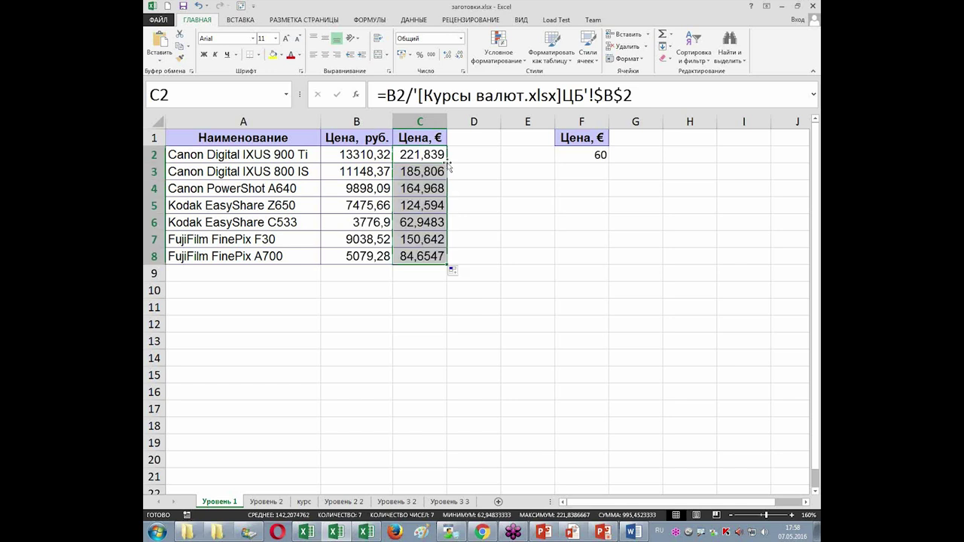
click(466, 255)
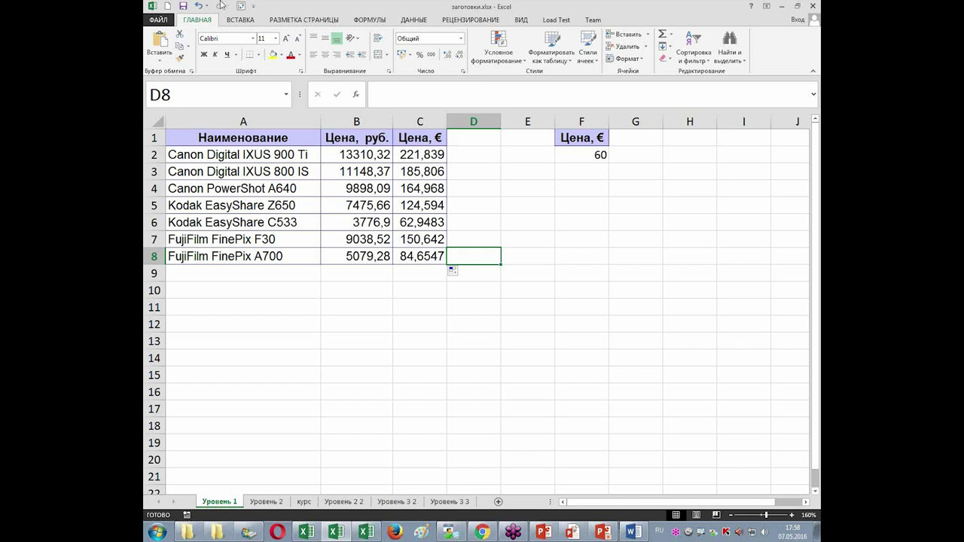
Examine the file formats offered when saving the workbook under another type, and return to the sheet without saving
click(160, 21)
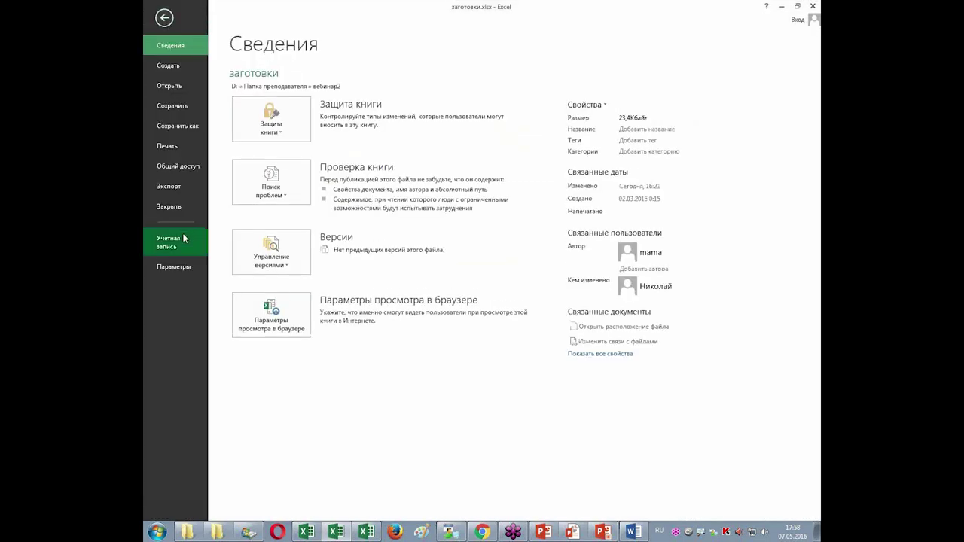
click(195, 128)
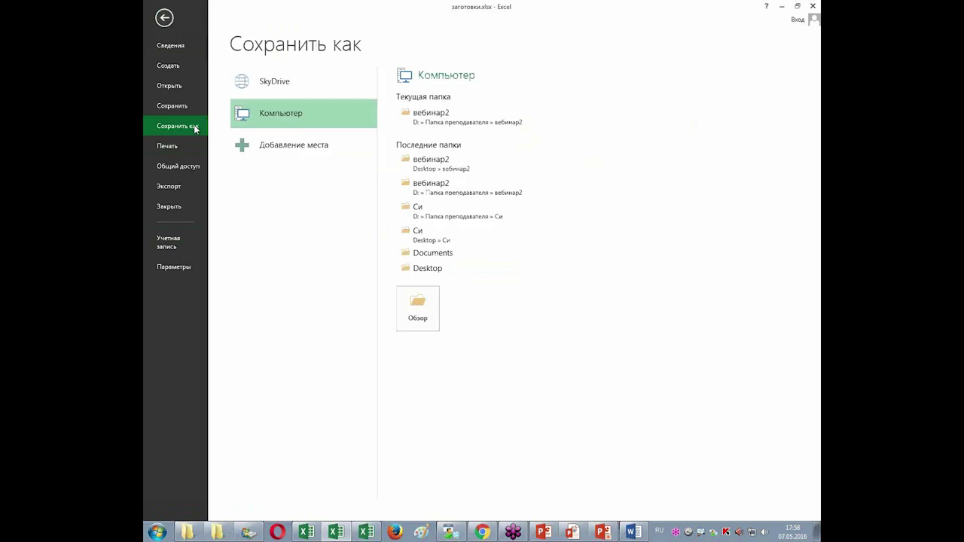
click(410, 311)
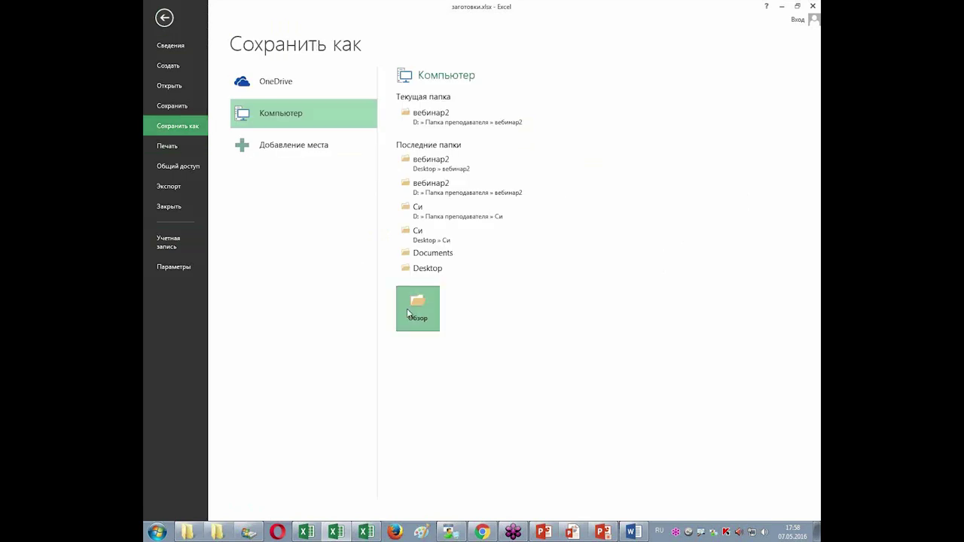
click(471, 199)
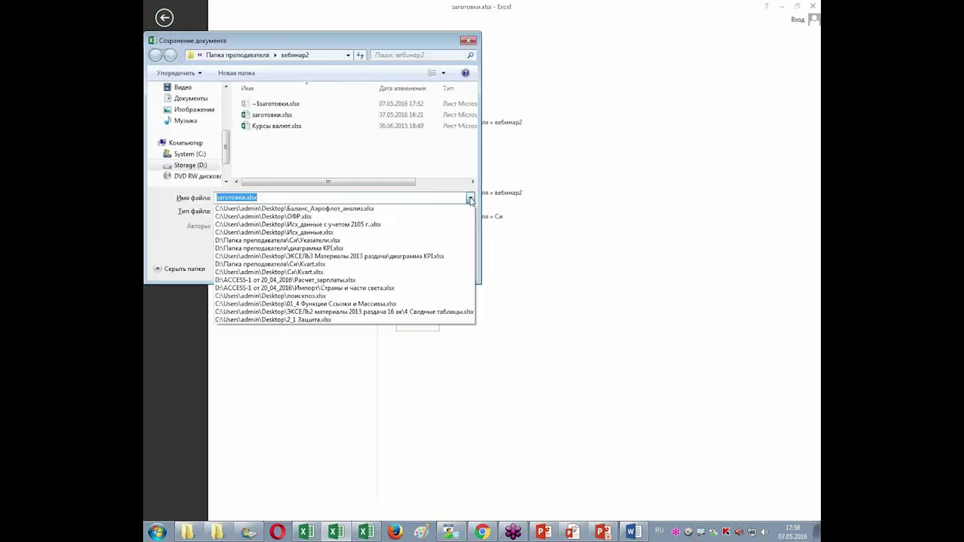
click(471, 199)
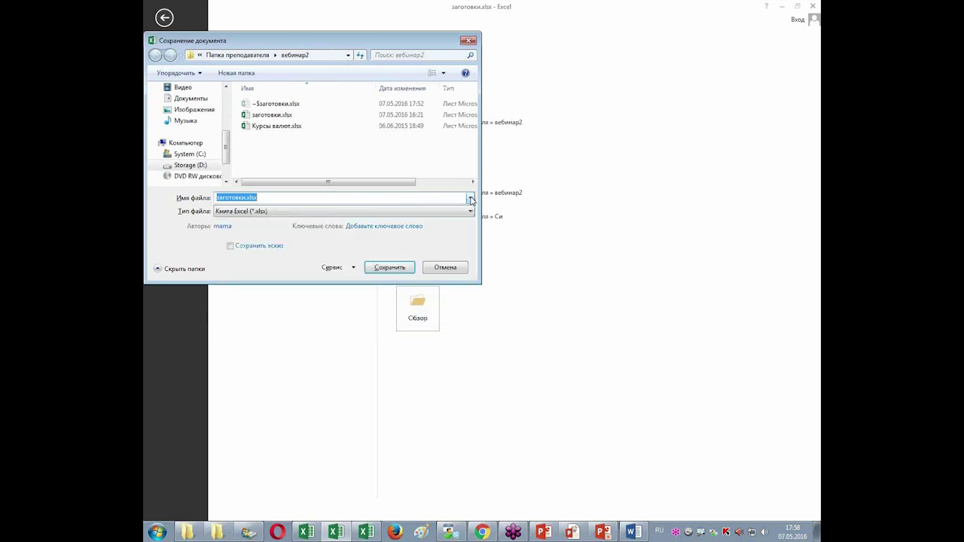
click(472, 212)
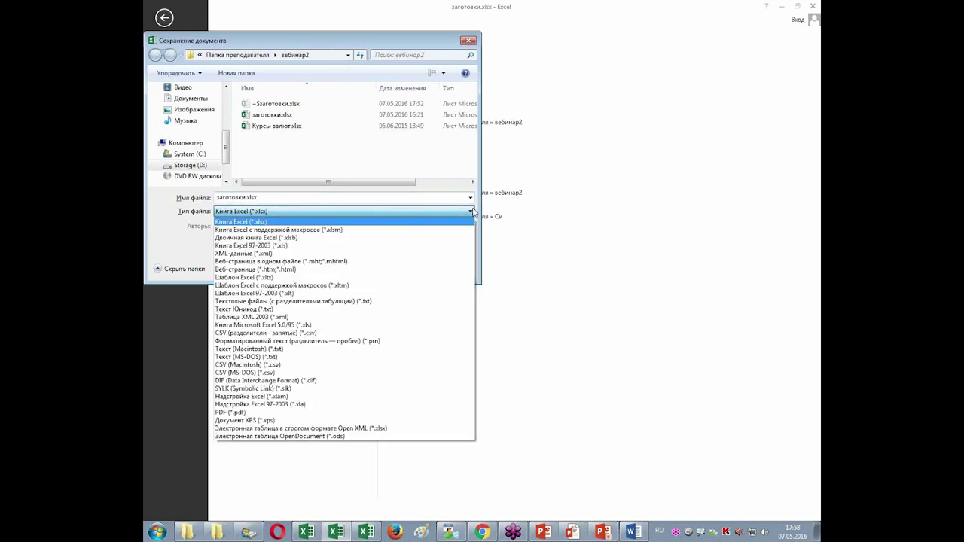
click(359, 245)
key(Escape)
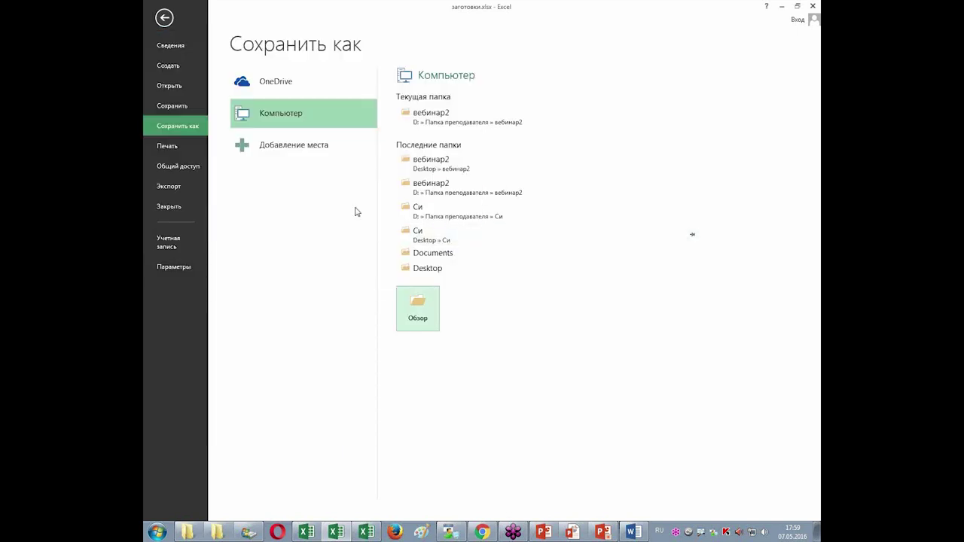
click(165, 19)
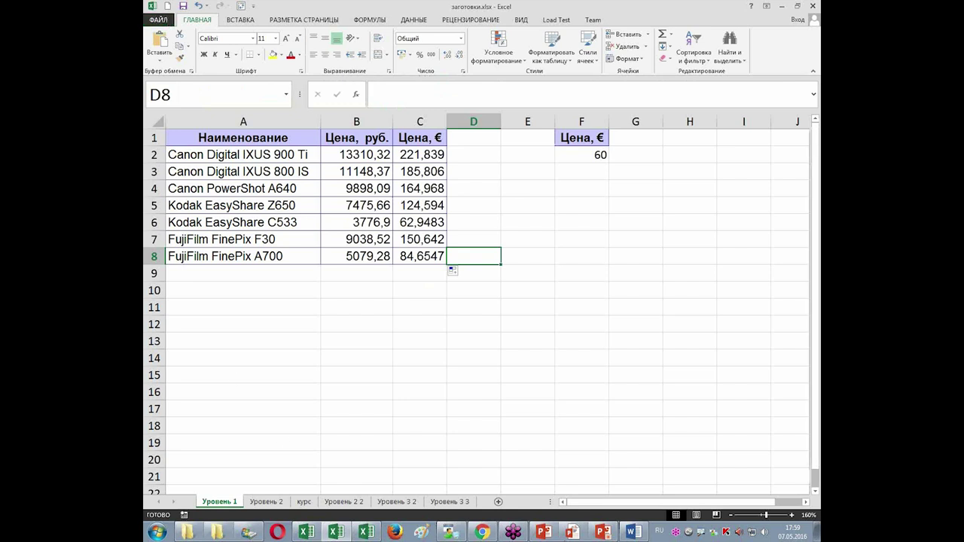
Switch to the PowerPoint slide "1 Уровень Советы и Секреты" to view the topic list, and return to the заготовки.xlsx workbook
click(600, 535)
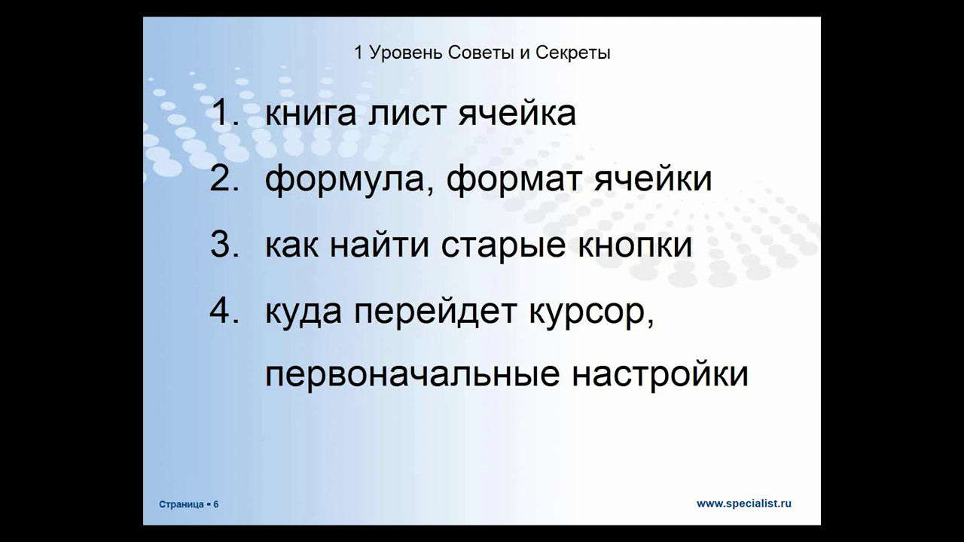
key(alt+Tab)
key(Tab)
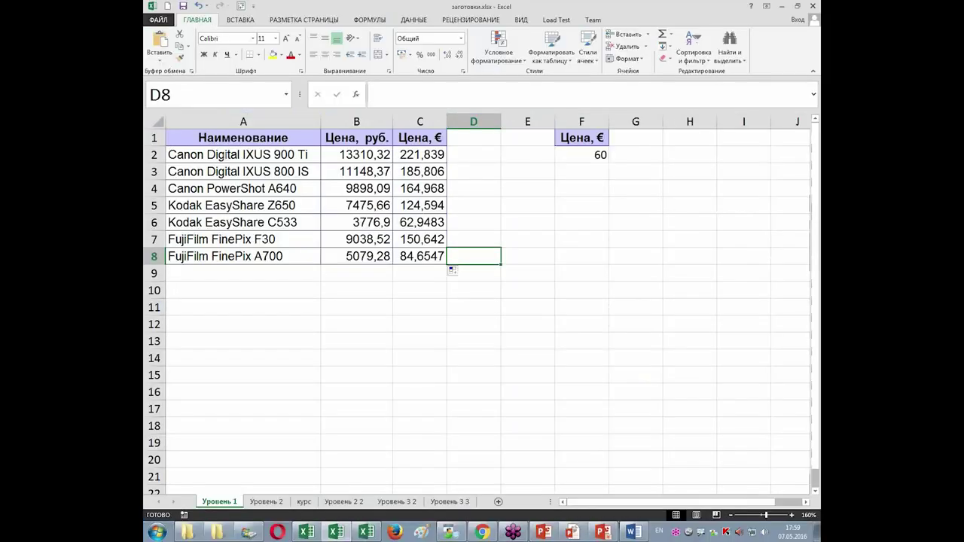
Open the Excel options and show the Quick Access Toolbar customization settings (Панель быстрого доступа)
click(160, 20)
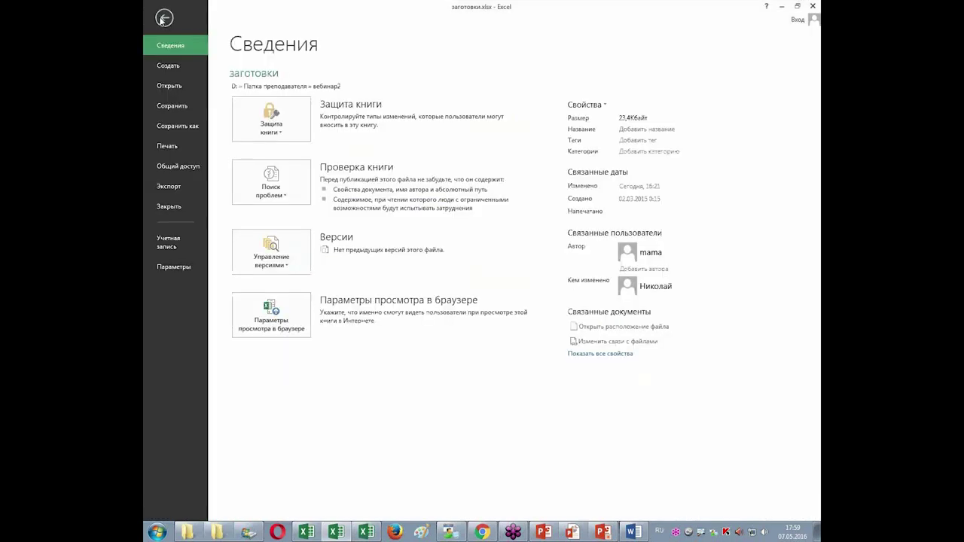
click(172, 268)
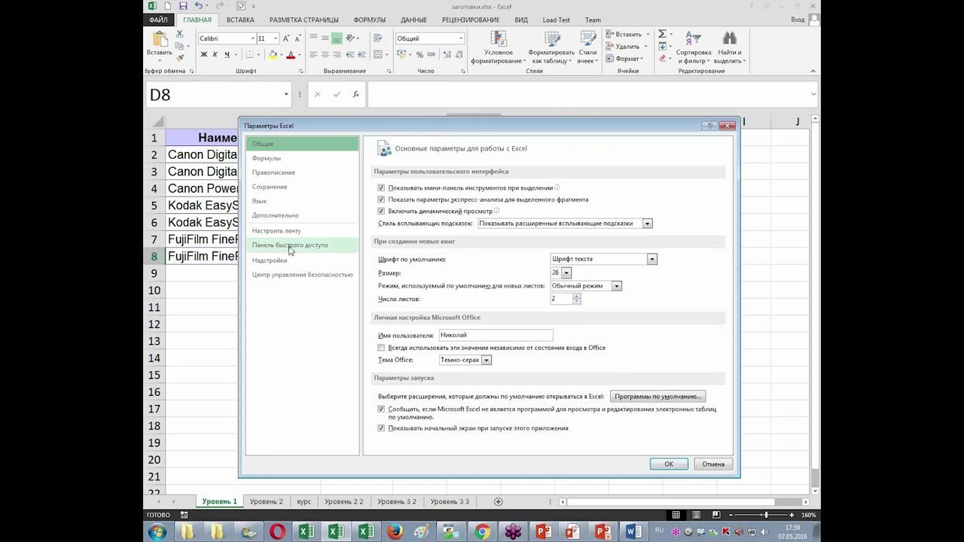
click(290, 248)
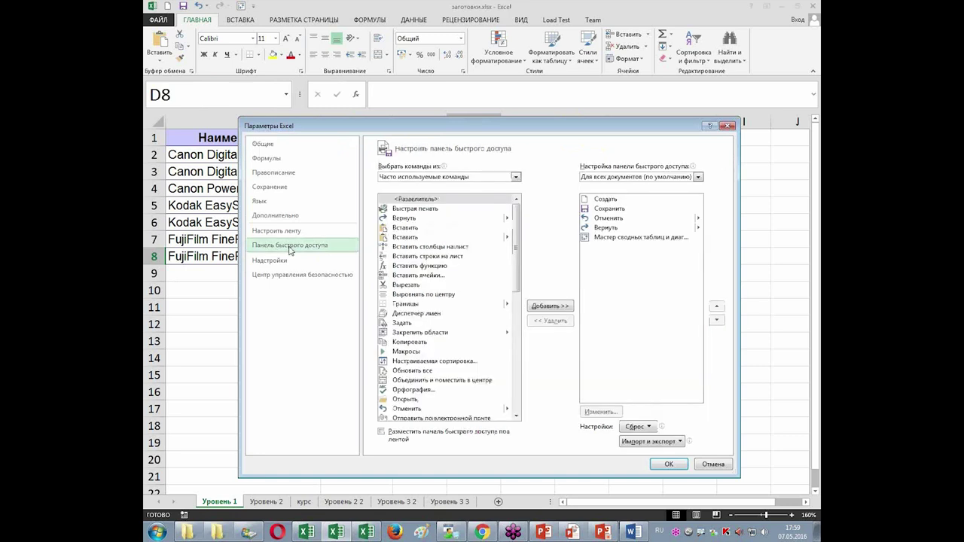
click(286, 233)
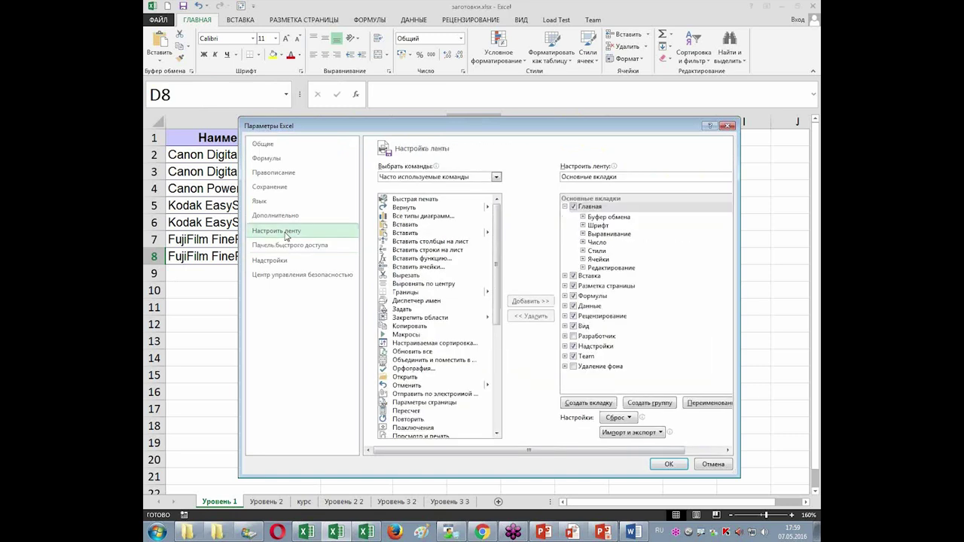
click(293, 246)
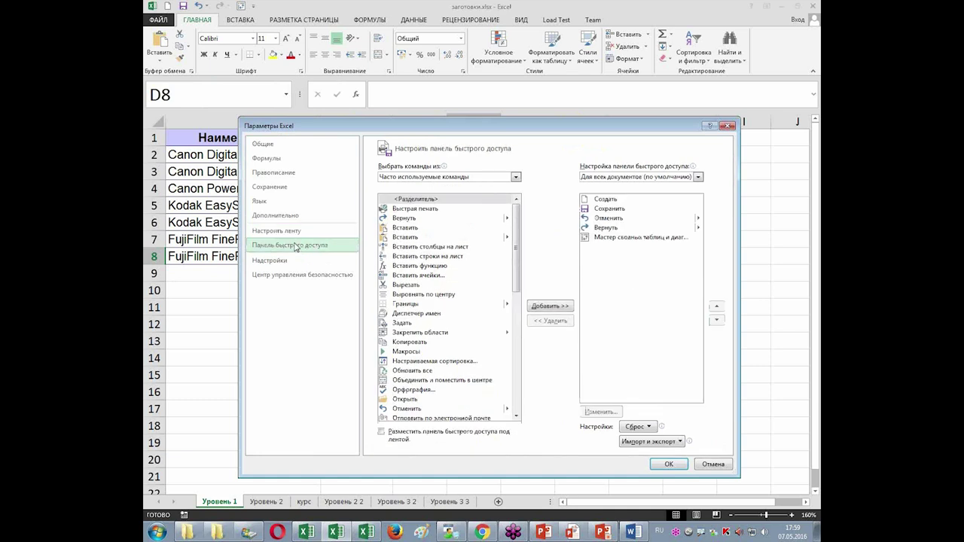
List all commands (Все команды) available for the Quick Access Toolbar, browse through them, and close the options without changes
click(516, 177)
scroll(514, 253, down, 2)
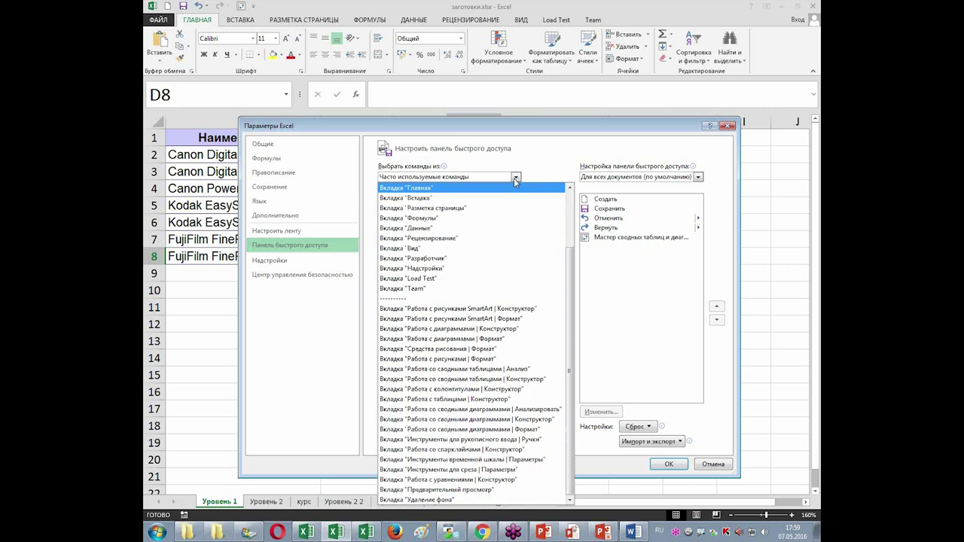
scroll(514, 226, up, 3)
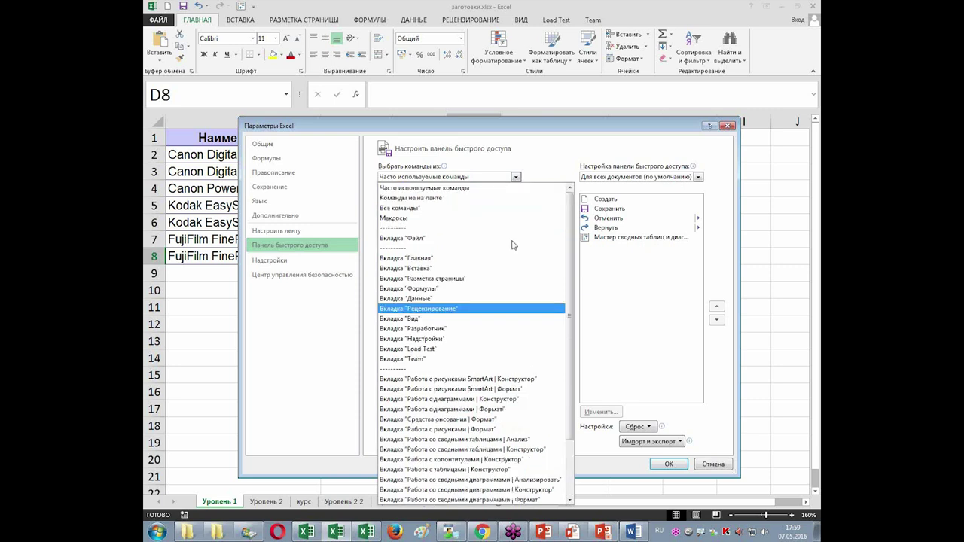
click(486, 208)
scroll(490, 249, down, 10)
scroll(497, 258, down, 5)
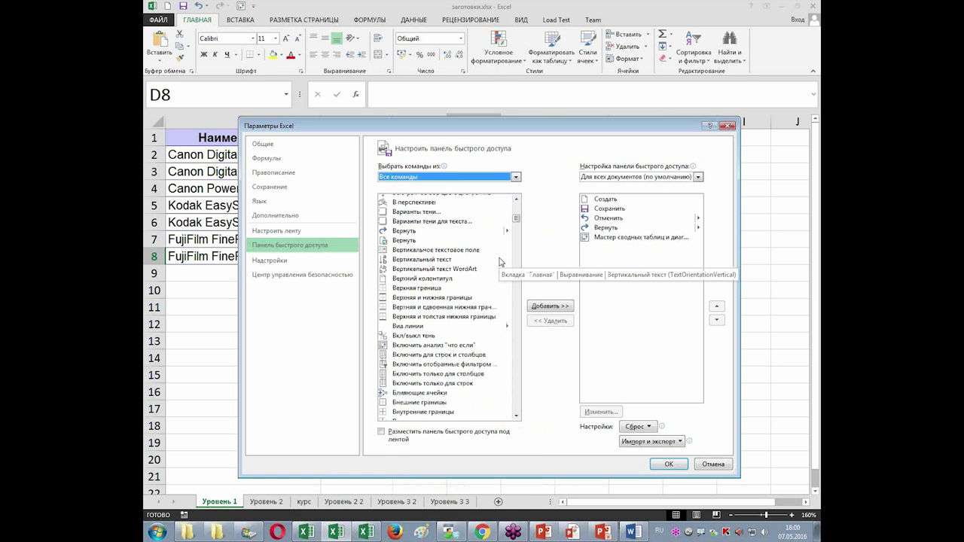
scroll(499, 261, down, 15)
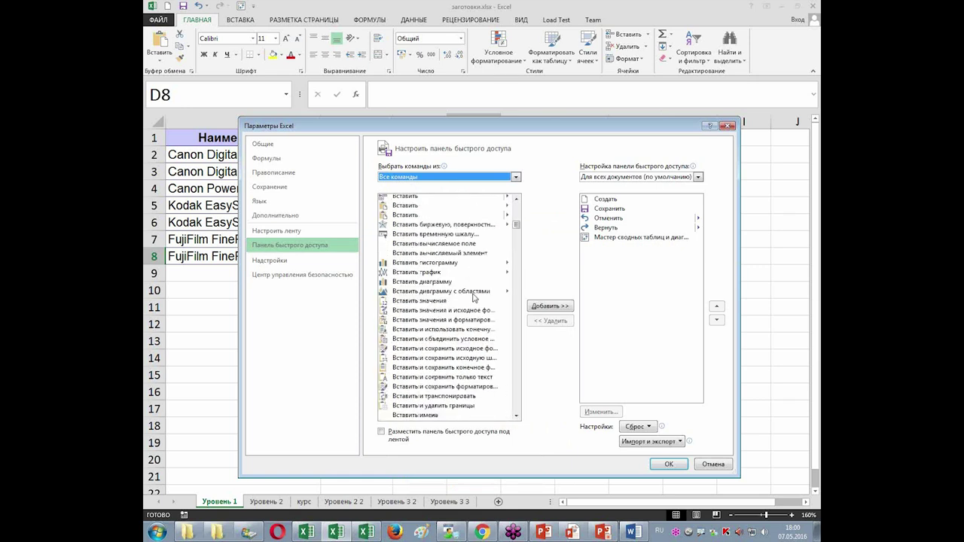
scroll(474, 298, down, 15)
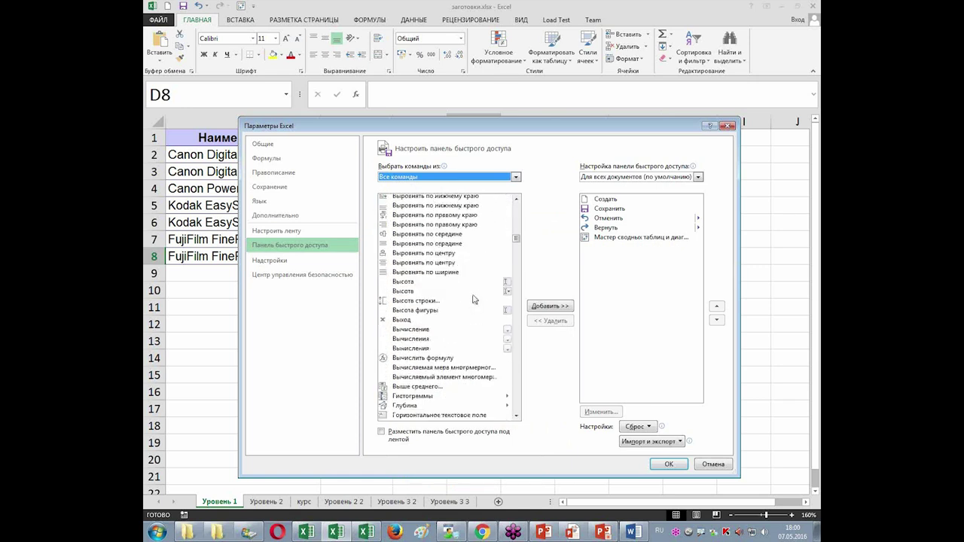
scroll(474, 299, down, 15)
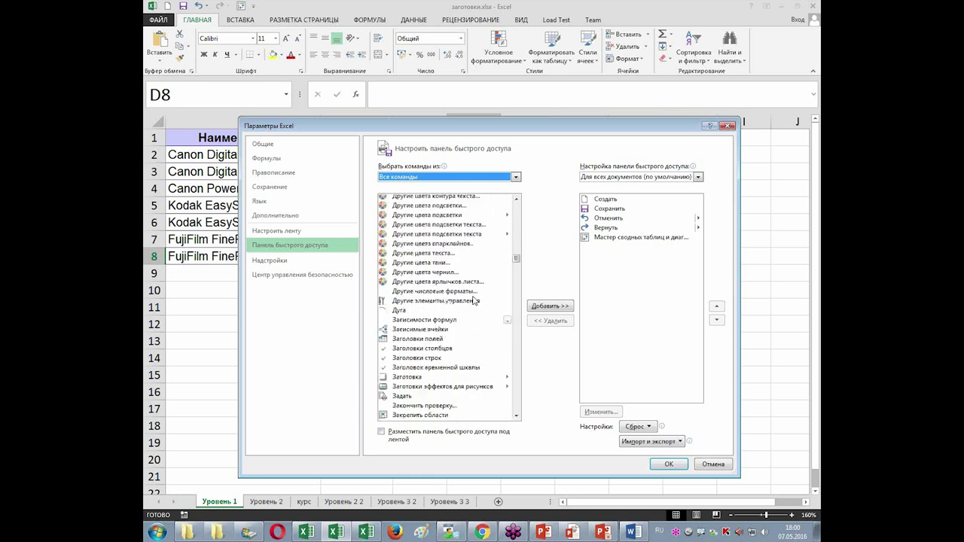
scroll(474, 300, down, 15)
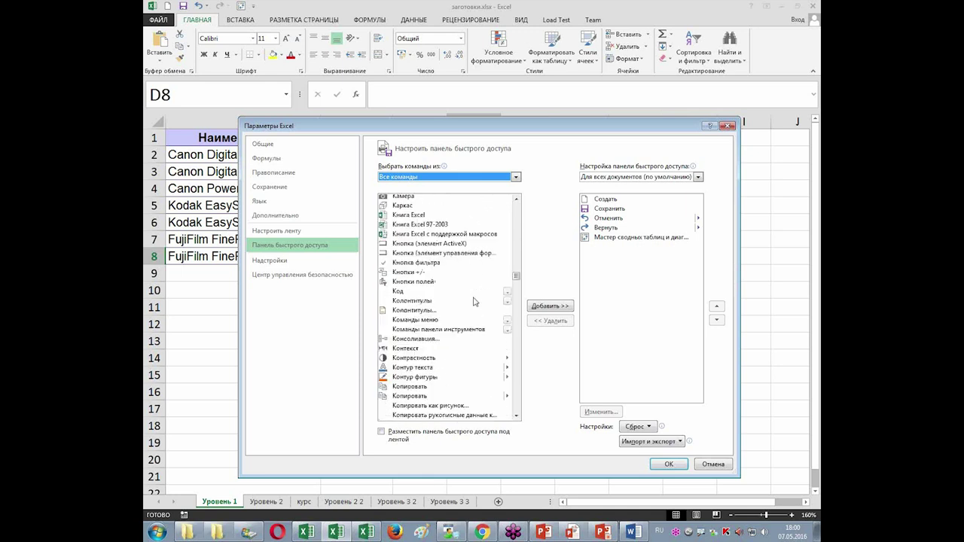
scroll(474, 301, down, 8)
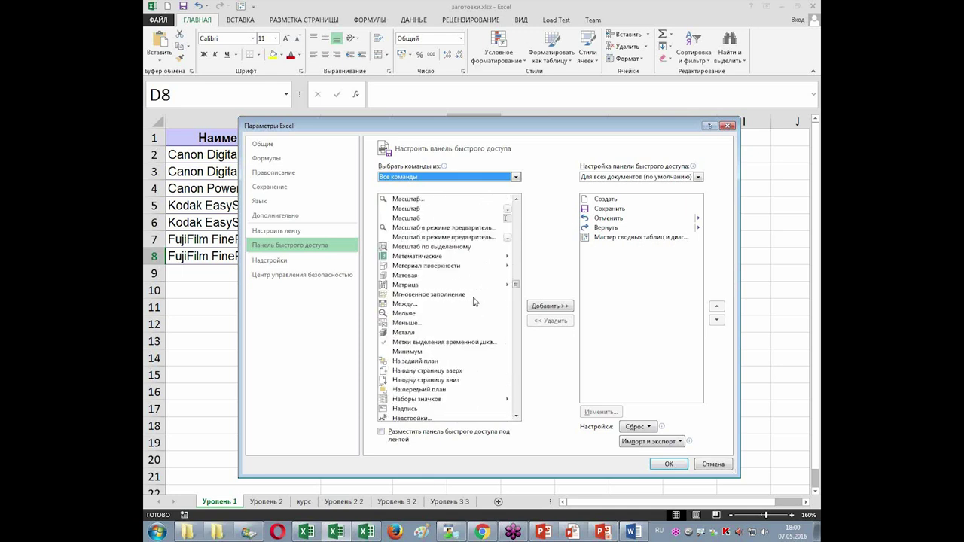
click(728, 127)
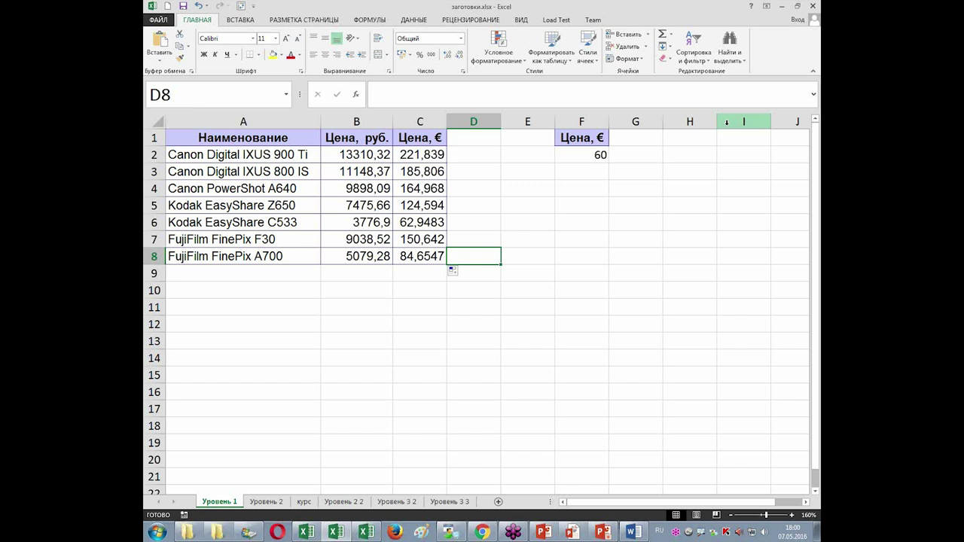
click(159, 20)
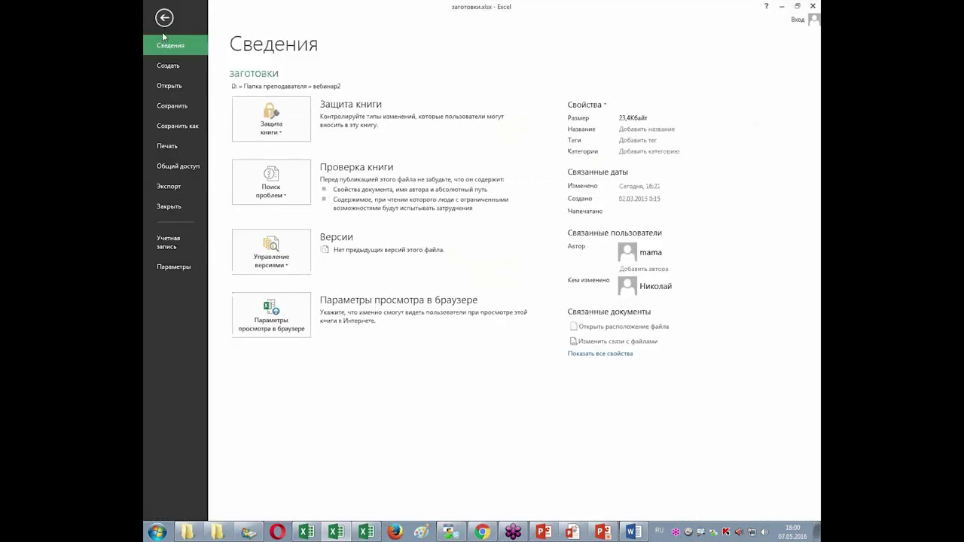
click(173, 266)
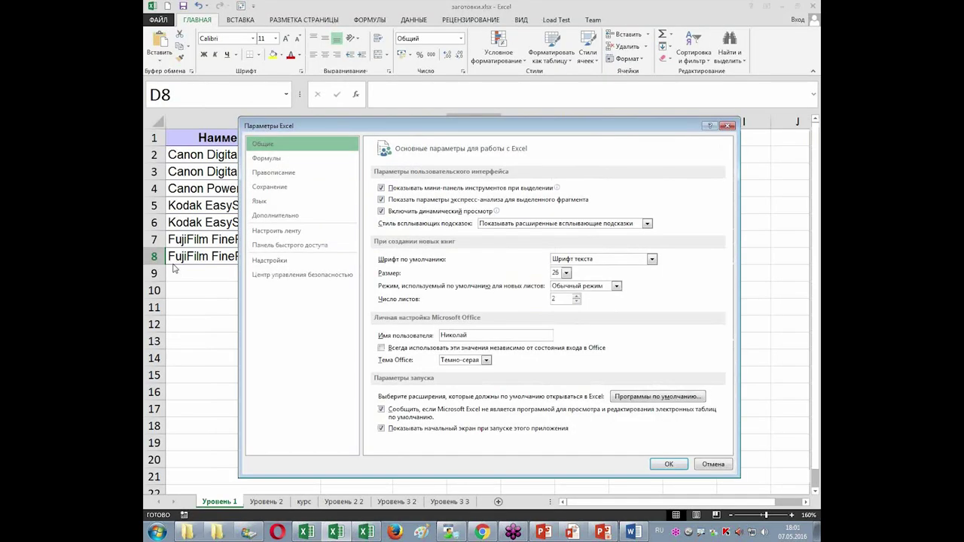
key(Escape)
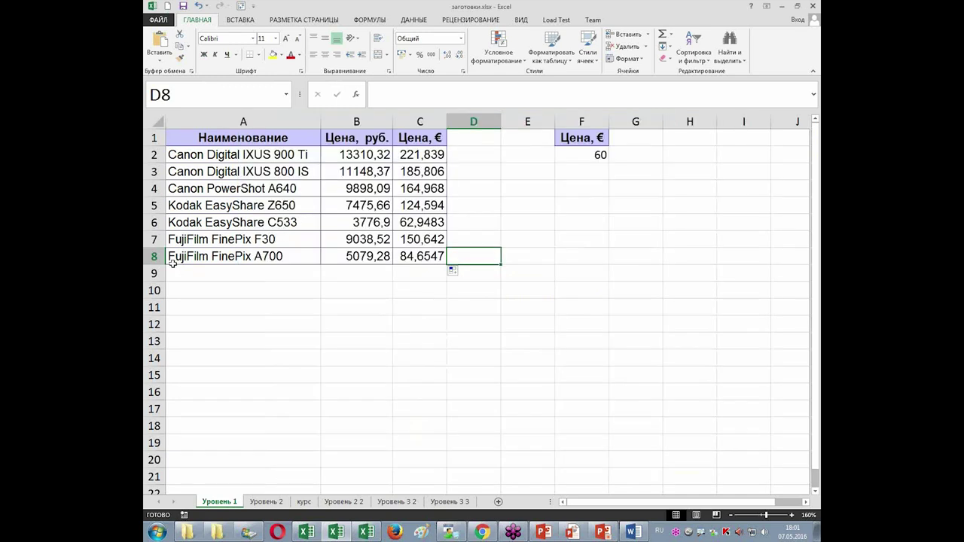
Enter the sample text "лавжопваолдпжд" in cell C10 and keep that cell selected
click(426, 294)
text(лавжо)
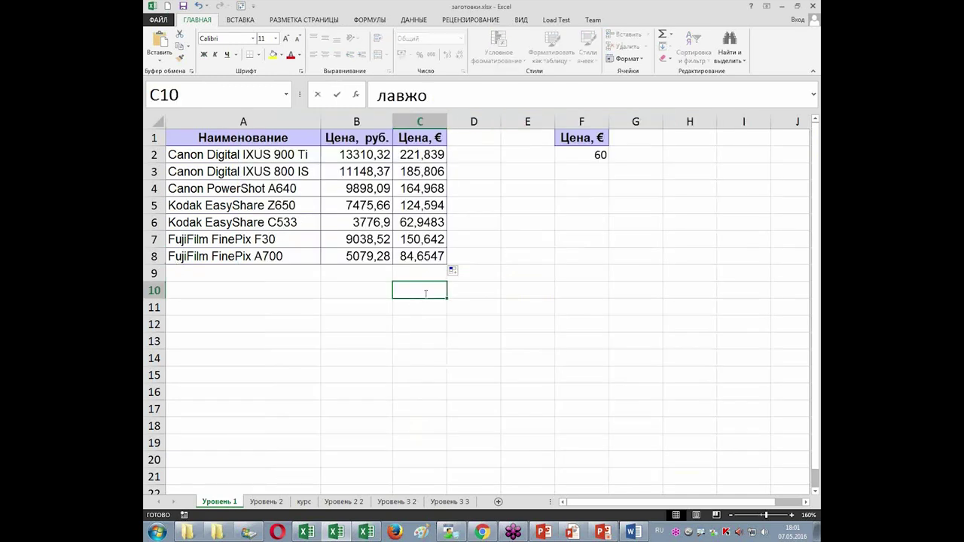
text(пваолдпжд)
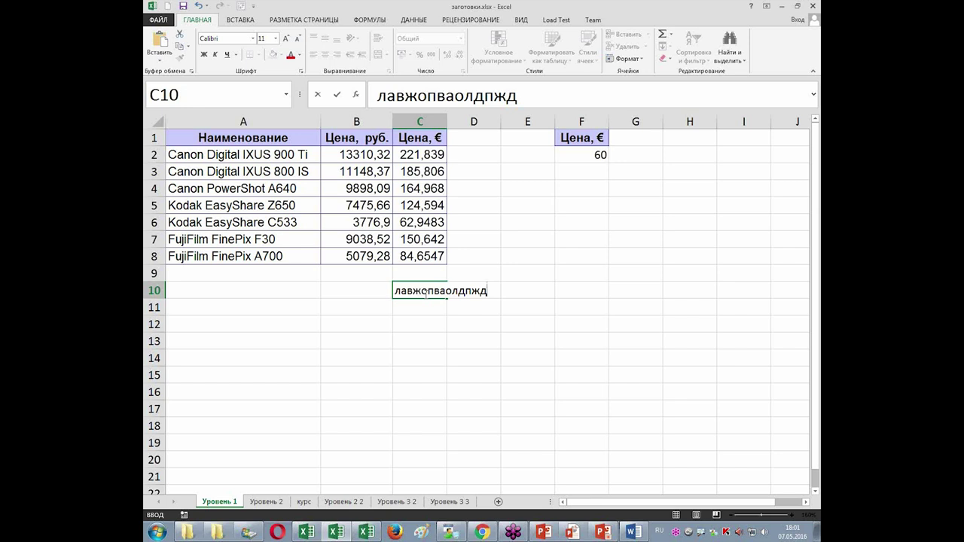
key(ctrl+Return)
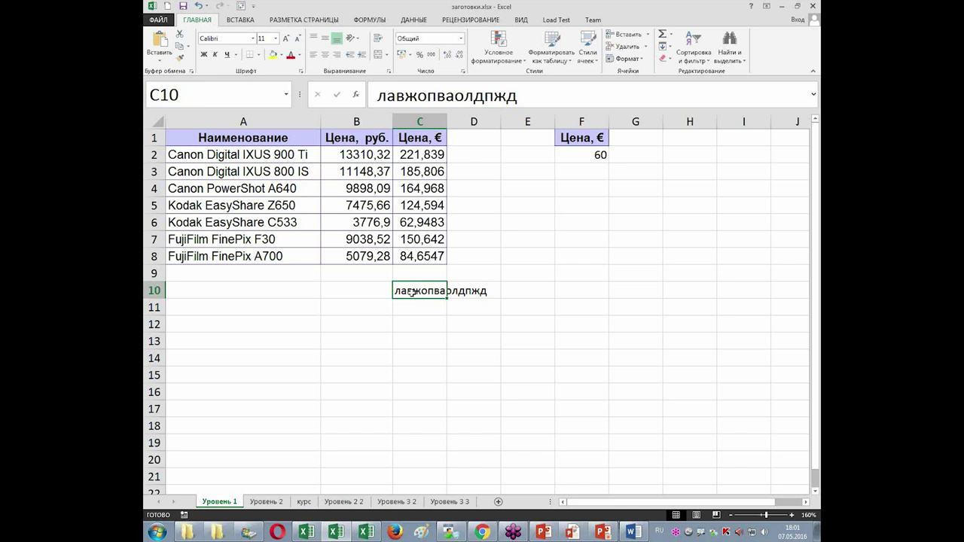
Review the general settings for new workbooks and the formula calculation settings in the Excel options
click(158, 20)
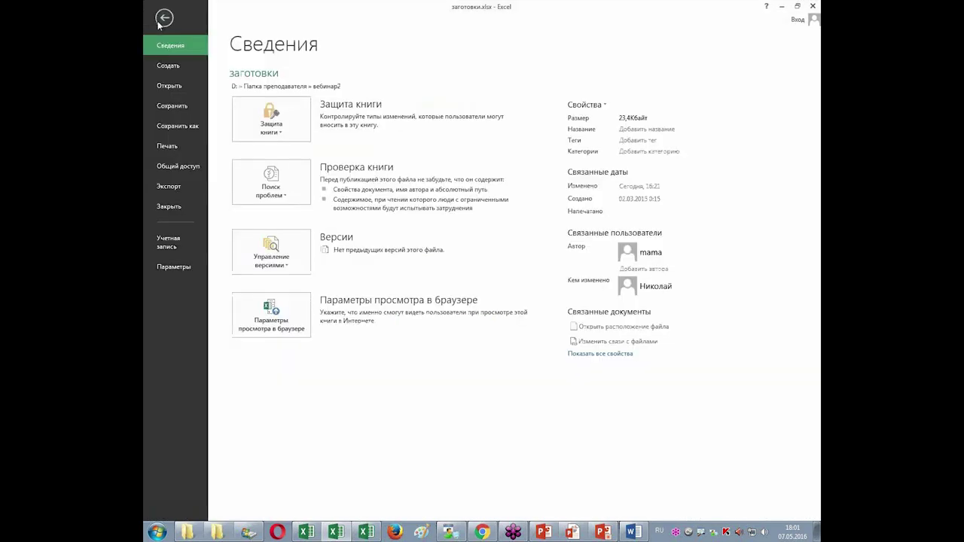
click(167, 267)
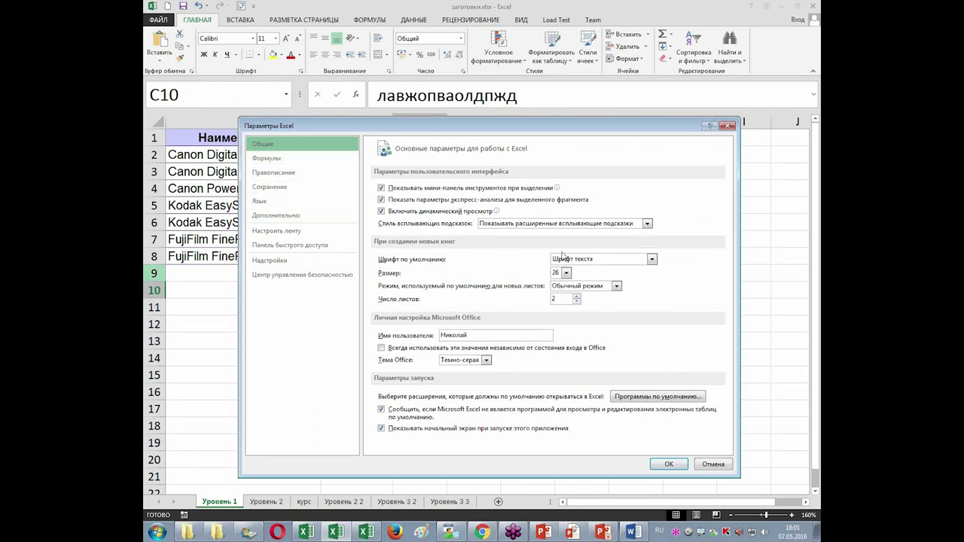
drag(585, 130, 537, 107)
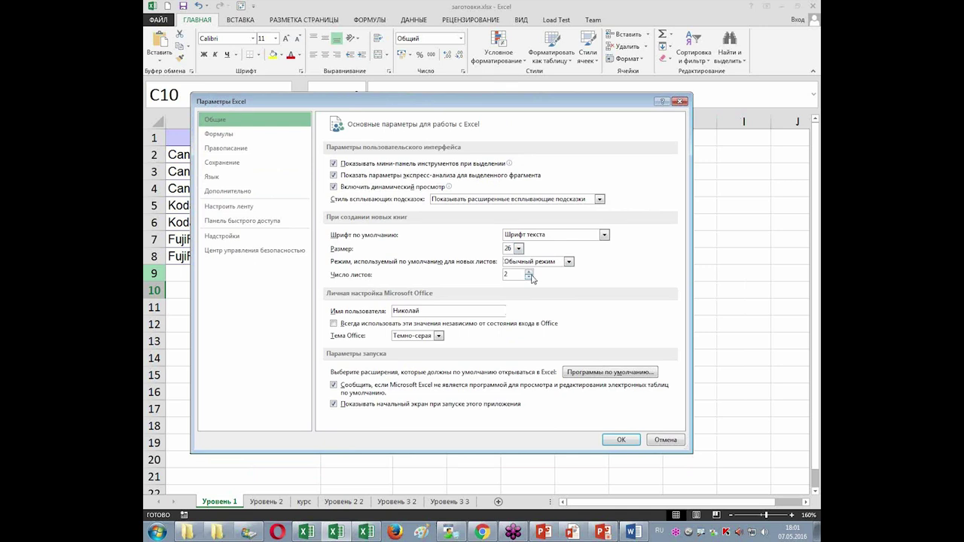
click(235, 139)
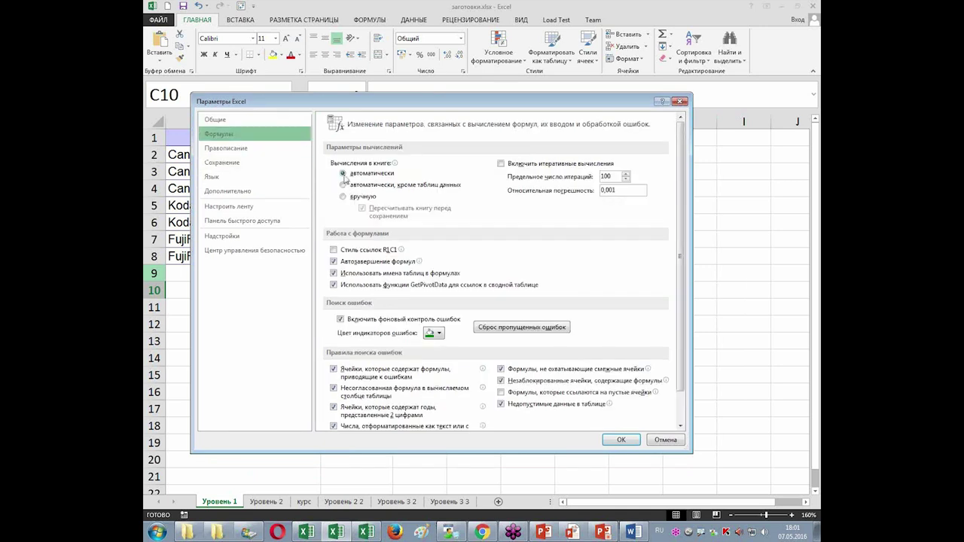
mouse_move(336, 264)
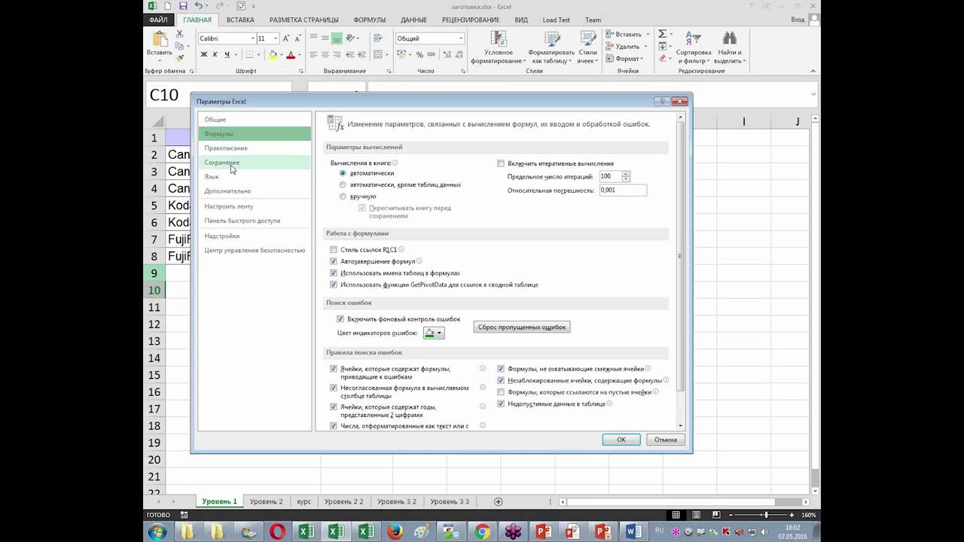
In the advanced options, try disabling the move to another cell after Enter, re-enable it, and accept the options
click(236, 190)
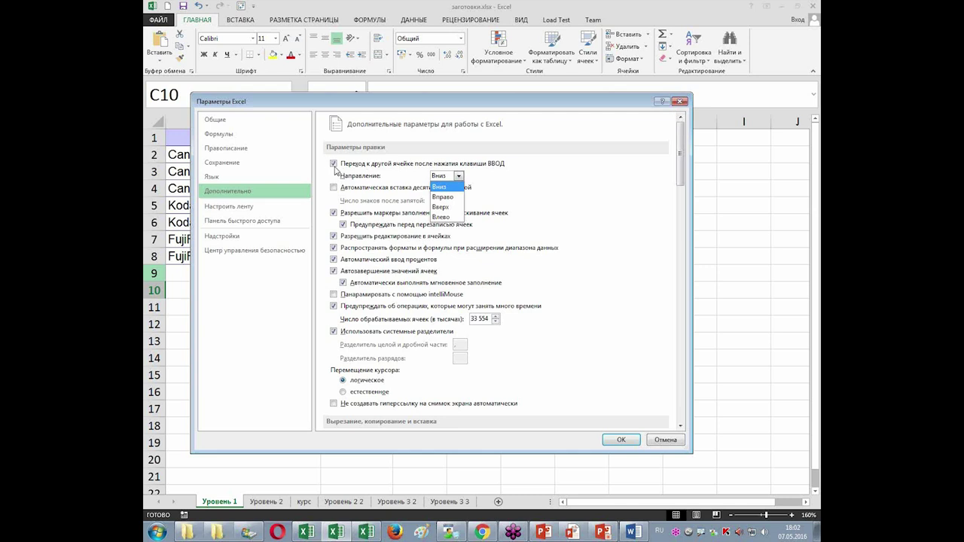
click(334, 163)
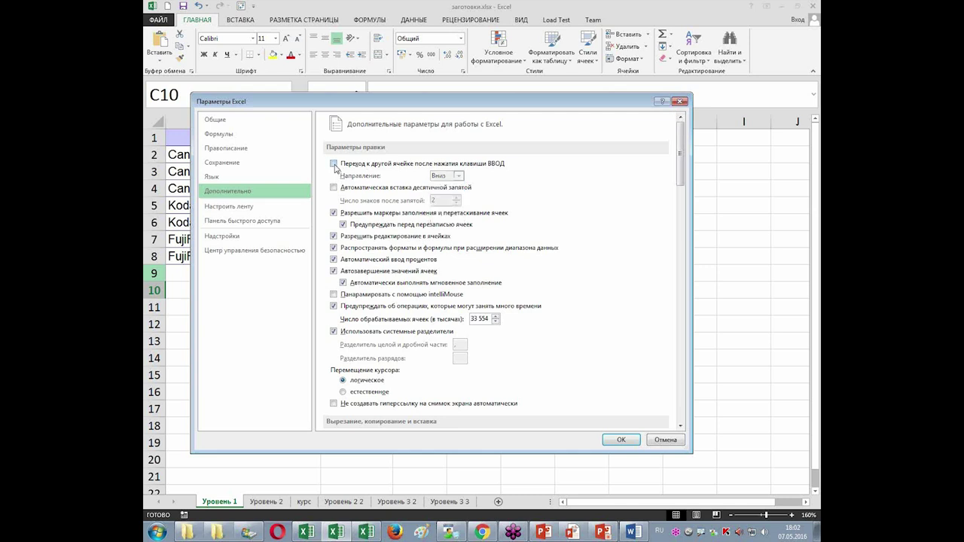
click(334, 164)
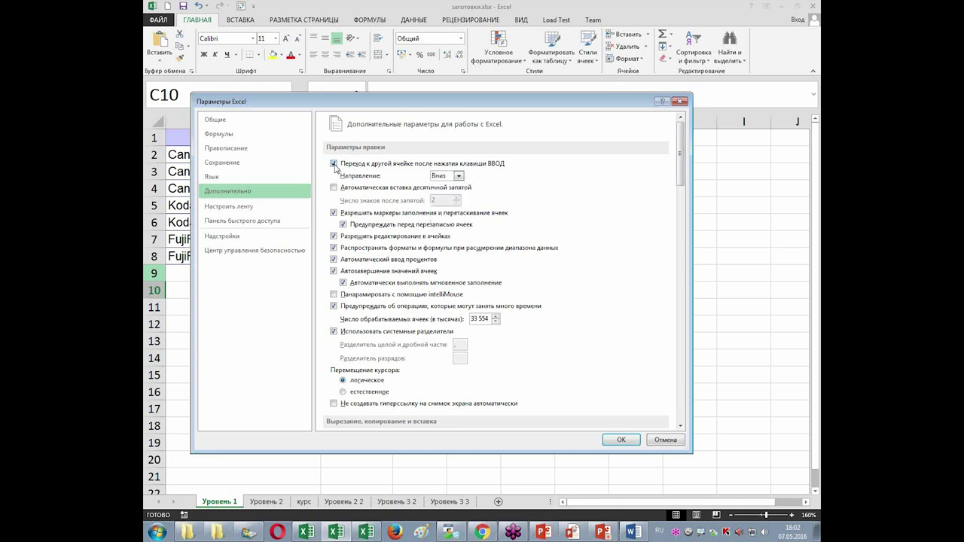
click(620, 442)
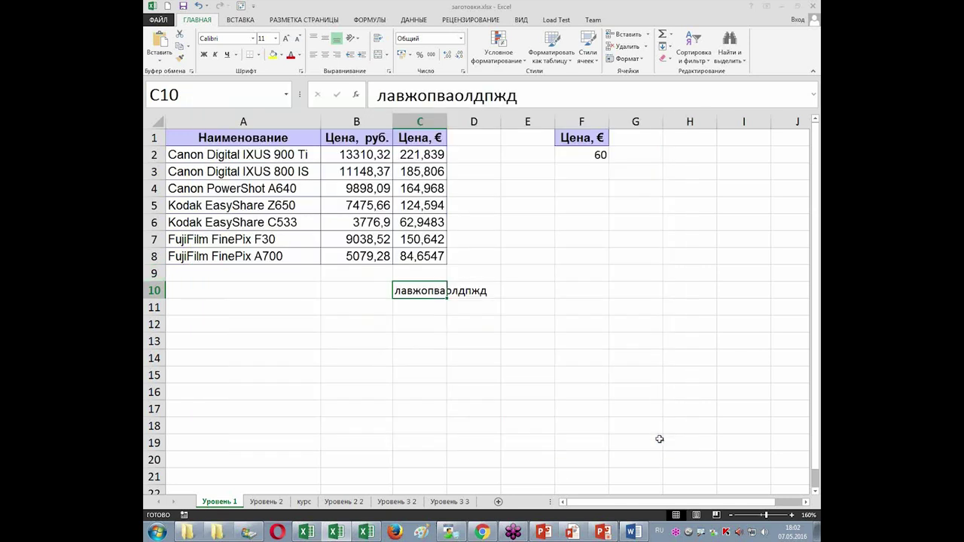
Enter the sample text "лжждпрл" in cell D16 without moving the selection to another cell
click(449, 400)
text(лжждпрл)
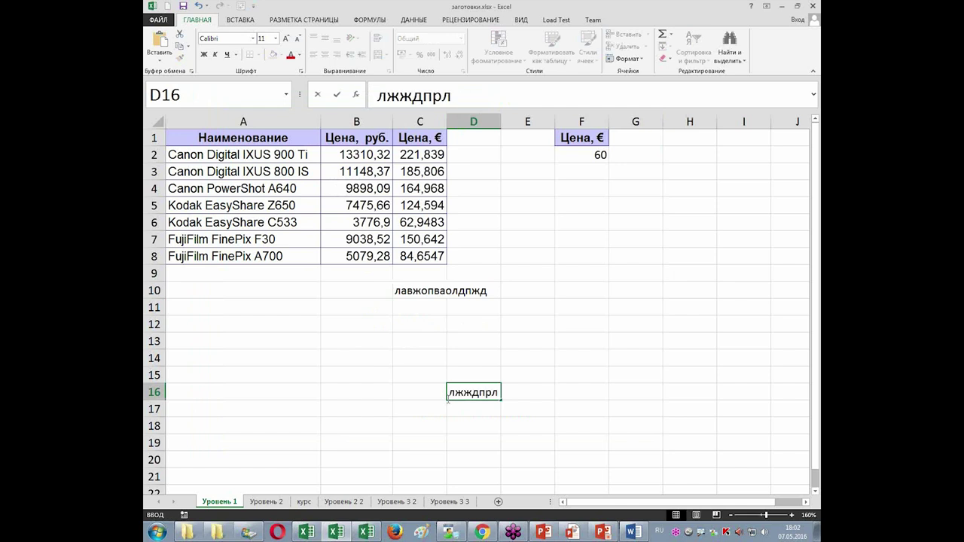
key(ctrl+Return)
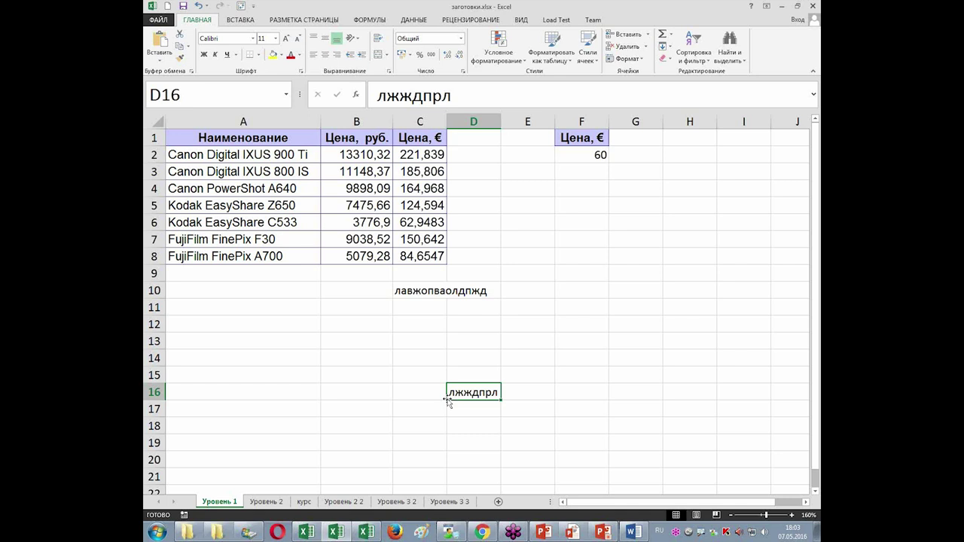
Enter "лрор" and "вапавп" on two separate lines within cell B13
click(326, 340)
text(лрор)
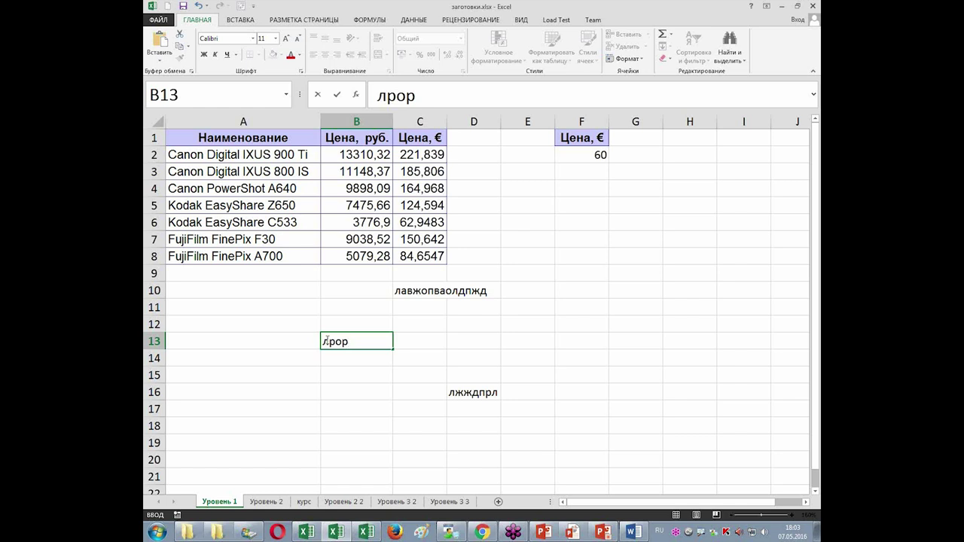
key(alt)
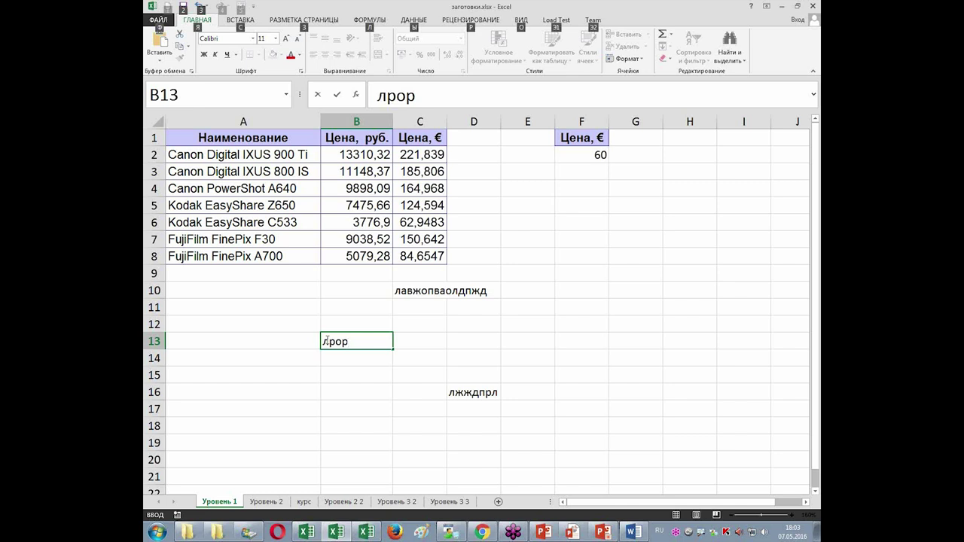
key(alt+Return)
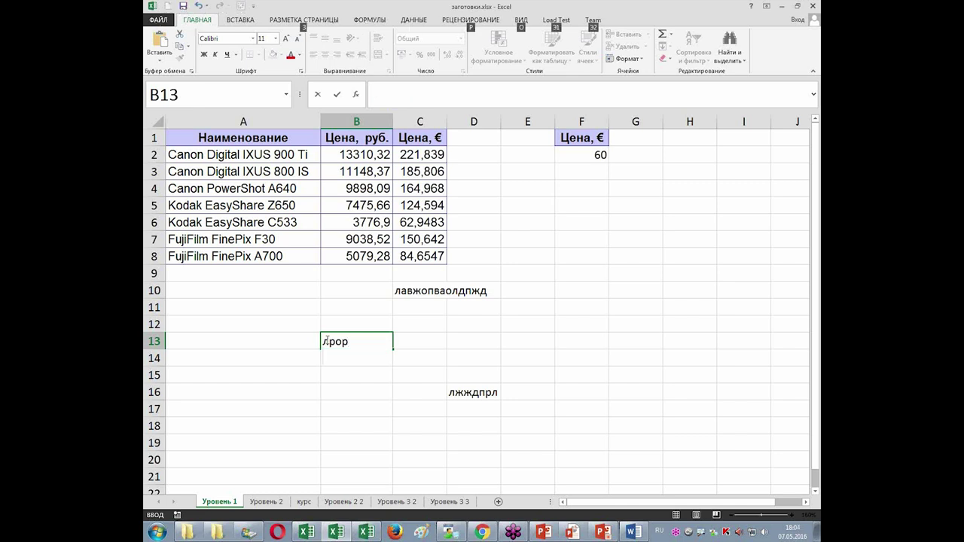
text(вапавп)
key(super)
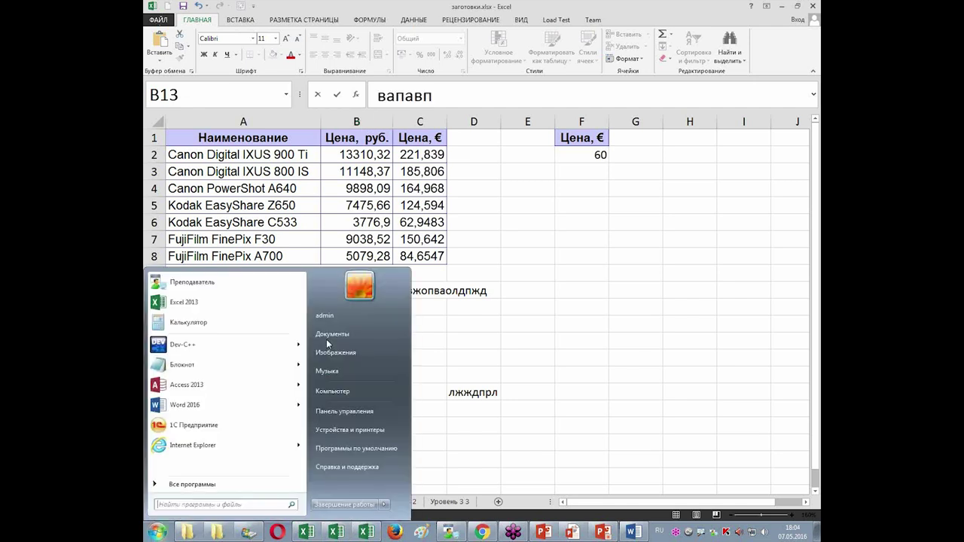
key(super)
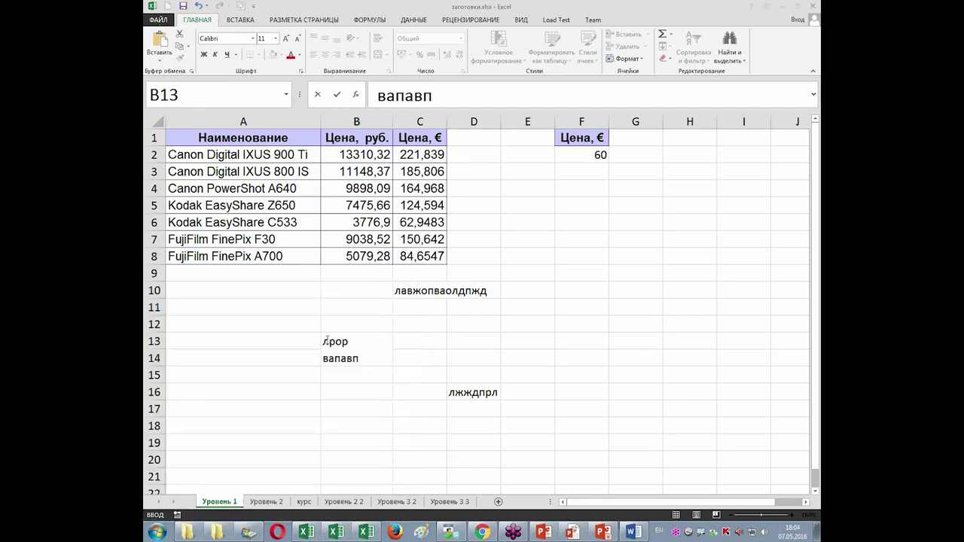
click(382, 382)
Enter the sample text "аэдлпа" in cell B14 and leave B14 as the active cell
click(372, 377)
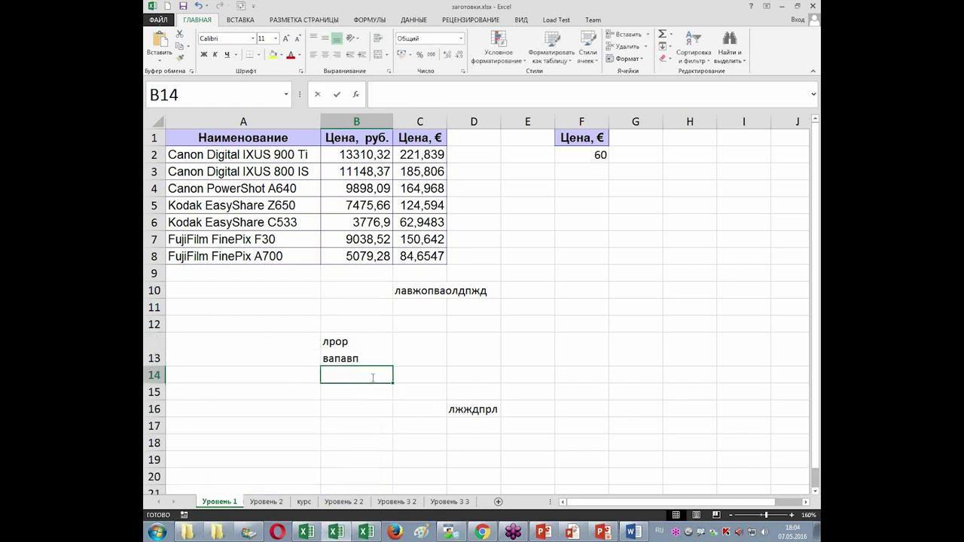
text(аэдлпа)
key(ctrl+Return)
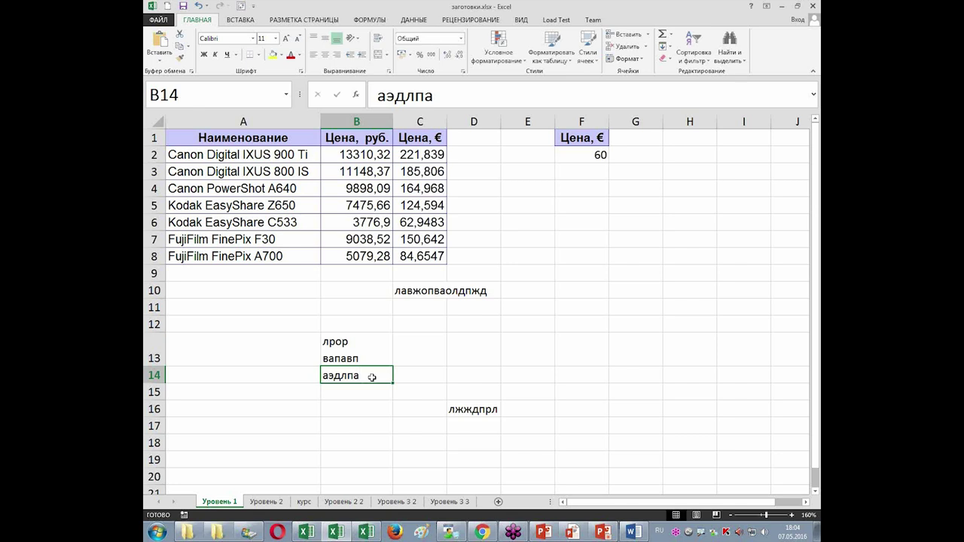
Select the range B20:E25, enter "прпр" in its first cell, and move down to B21 within the selection
scroll(366, 382, down, 3)
drag(348, 319, 538, 415)
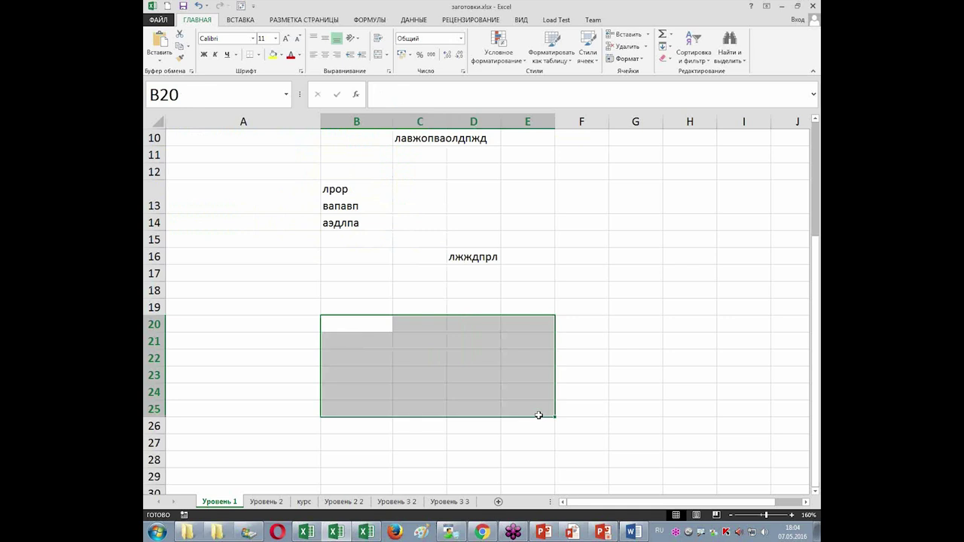
text(прпр)
key(Return)
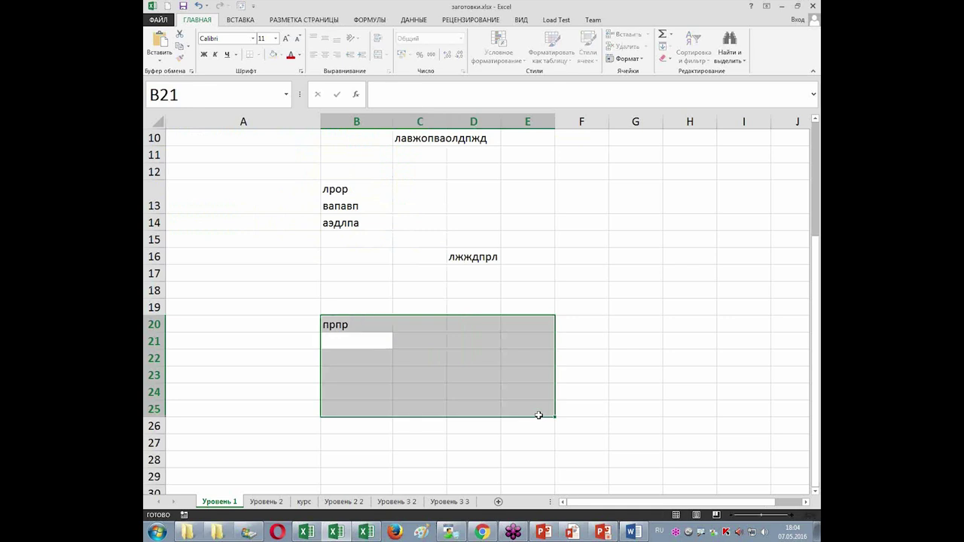
Fill the entire selected range B20:E25 with 213213 in one entry and make B20 the active cell
text(213213)
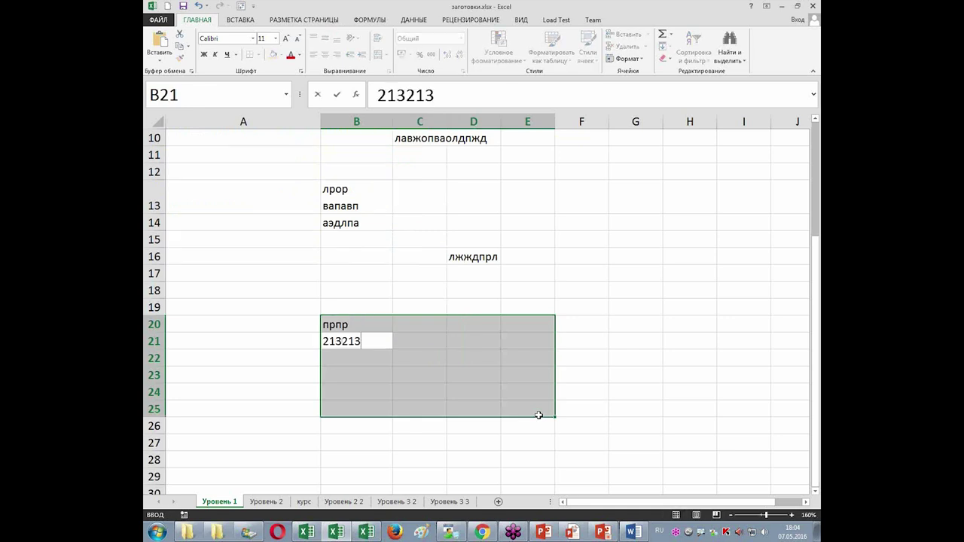
key(ctrl+Return)
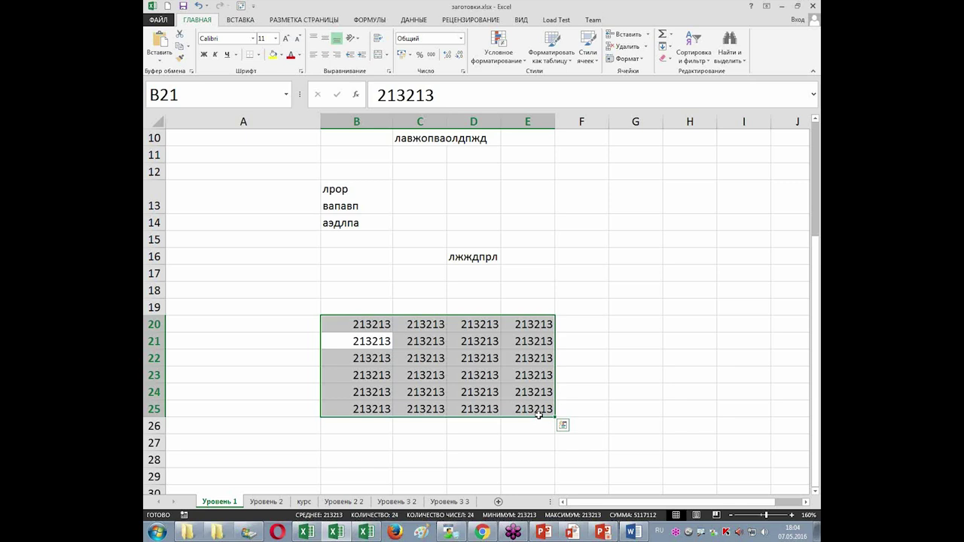
key(Up)
key(Down)
key(Down)
key(Up)
key(Up)
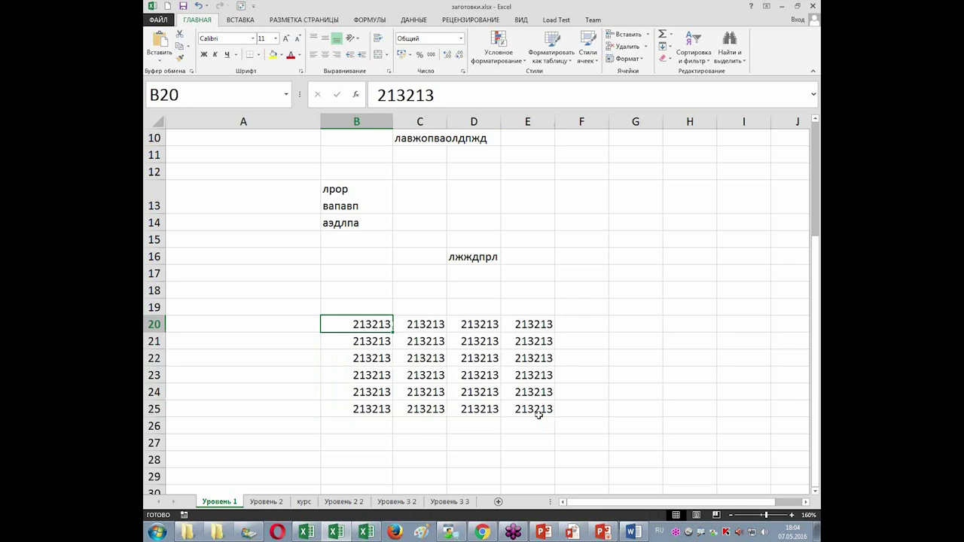
Jump between the corner cells of the filled block B20:E25, finishing at B20
key(ctrl+Down)
key(ctrl+Right)
key(ctrl+Up)
key(ctrl+Left)
key(ctrl+Down)
key(ctrl+Up)
key(ctrl+Down)
key(ctrl+Up)
Extend the selection from B20 over the whole data block, shrink it to column B, and move to cell B19
key(ctrl+shift+Down)
key(ctrl+shift+Right)
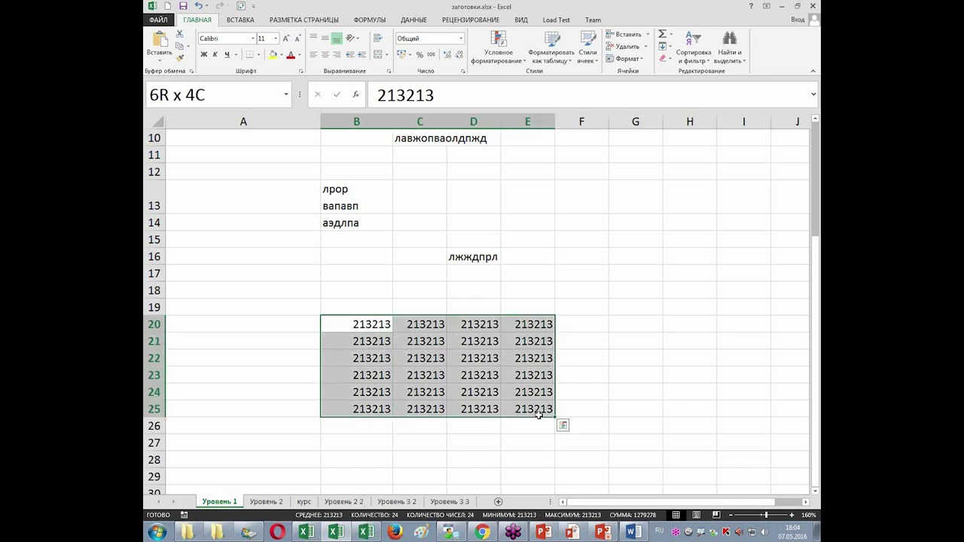
key(ctrl+shift+Left)
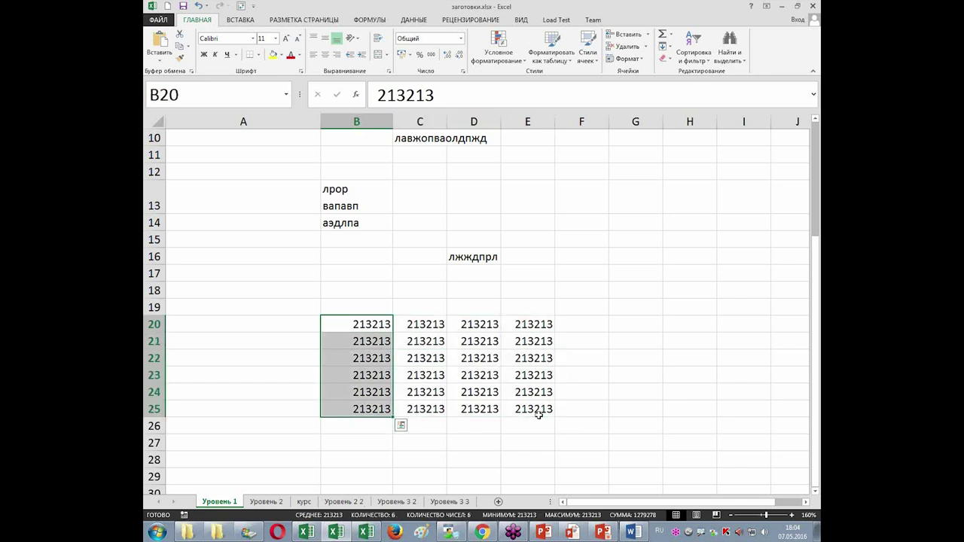
key(Up)
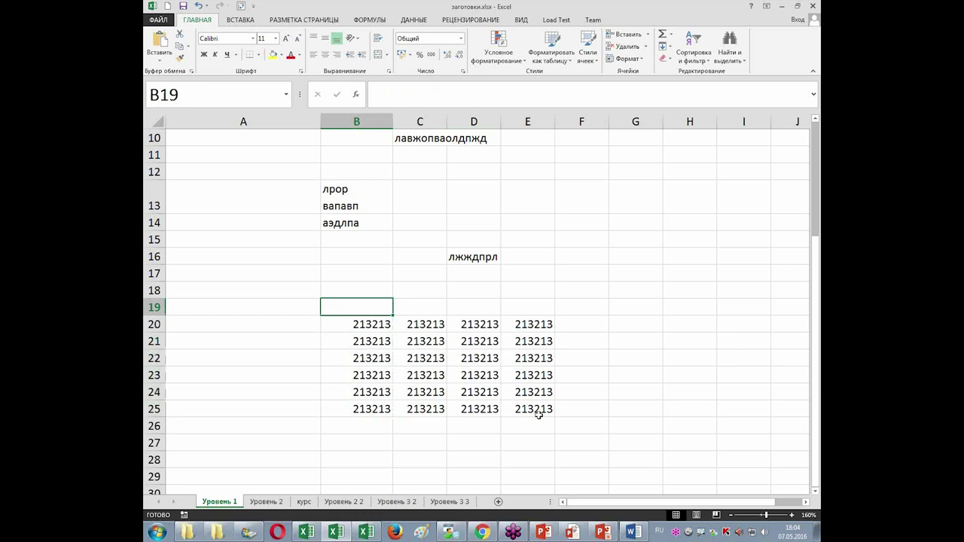
Switch to the PowerPoint slide show and advance to the Level 2 tips slide on functions and pivot tables
click(574, 533)
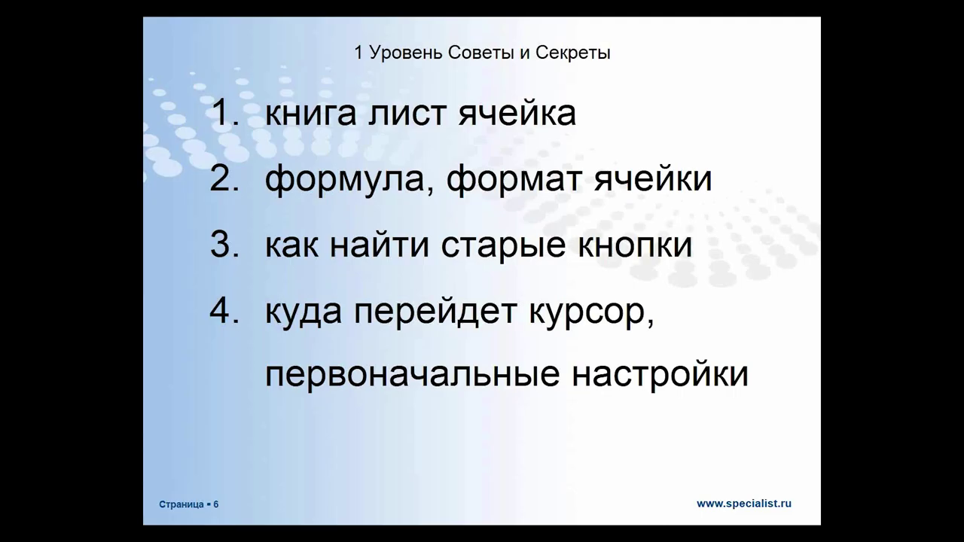
click(484, 389)
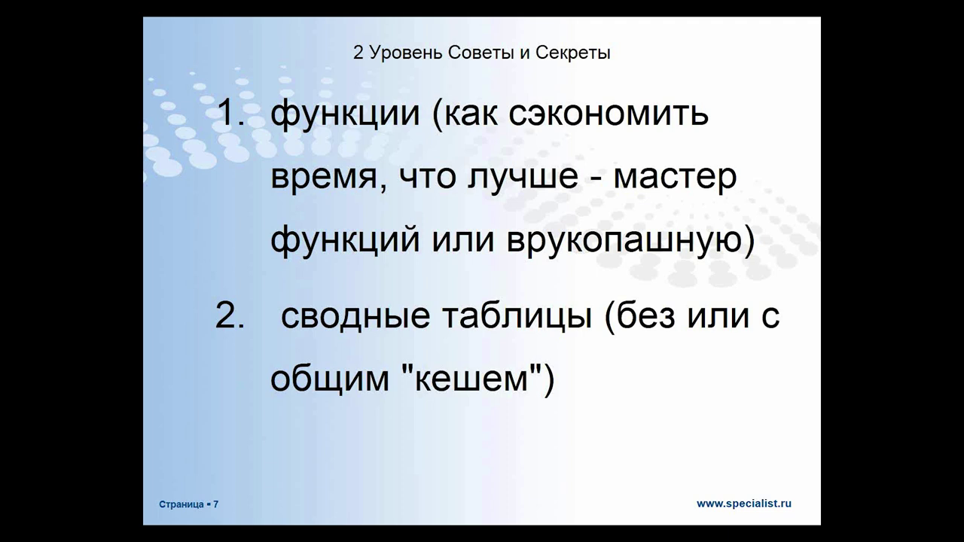
Switch back to the заготовки.xlsx workbook in Excel
key(alt+Tab)
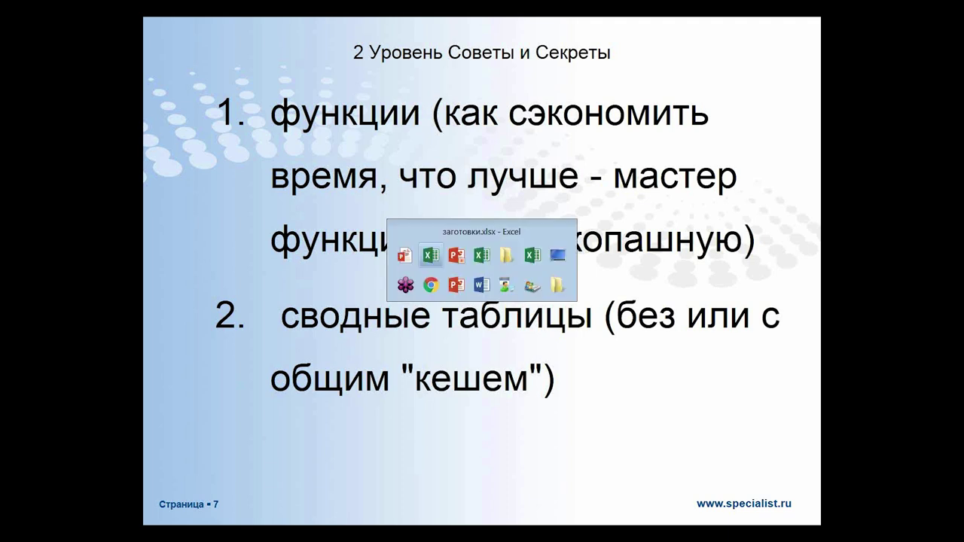
key(alt+Tab)
key(Tab)
key(Tab)
key(Tab)
key(Tab)
key(Tab)
key(Tab)
key(Tab)
key(Tab)
key(Tab)
key(Tab)
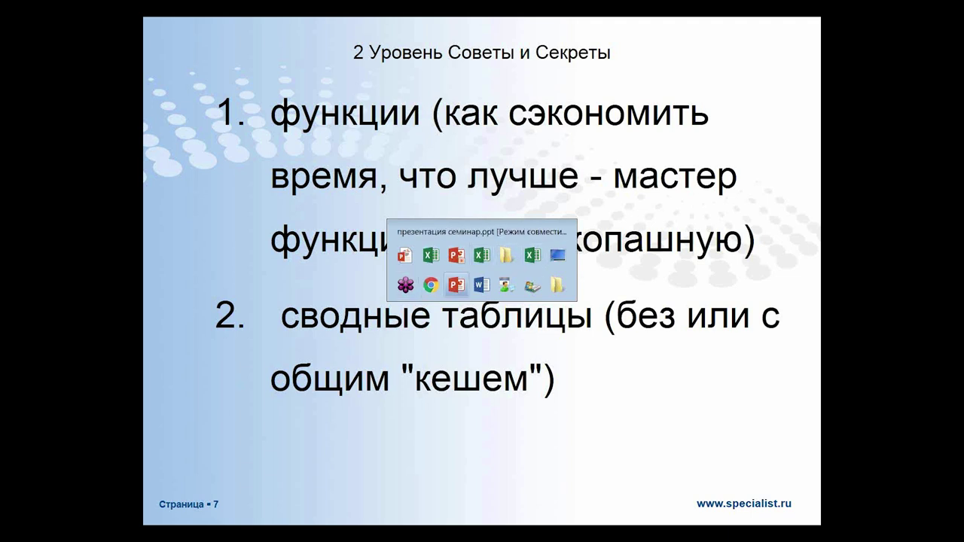
key(Tab)
key(Tab)
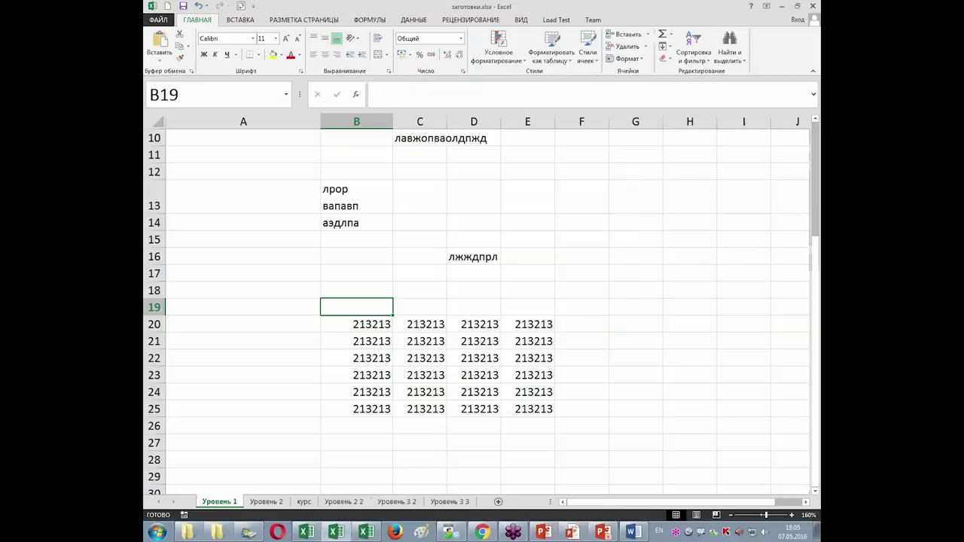
Try starting a formula in B19 with the suggested СУММ function, and discard the entry
text(=)
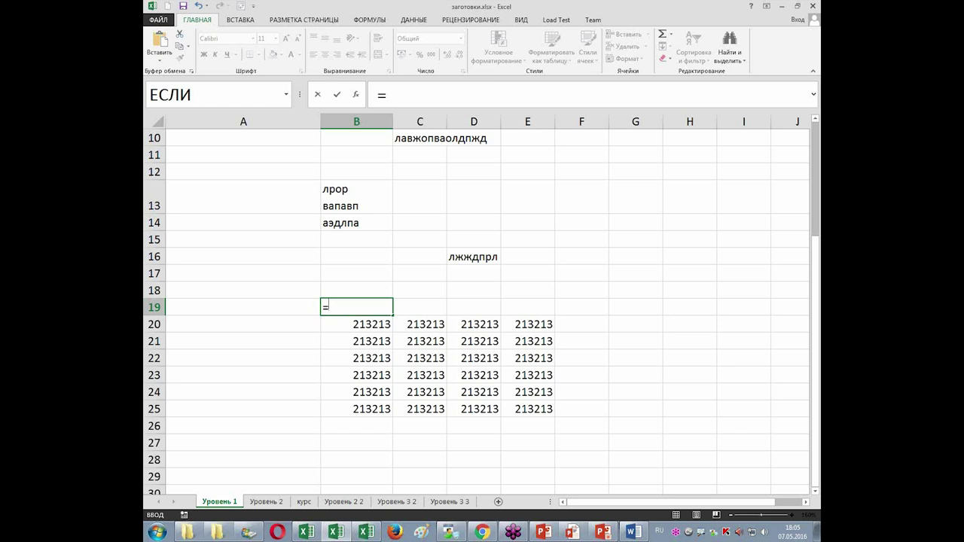
text(су)
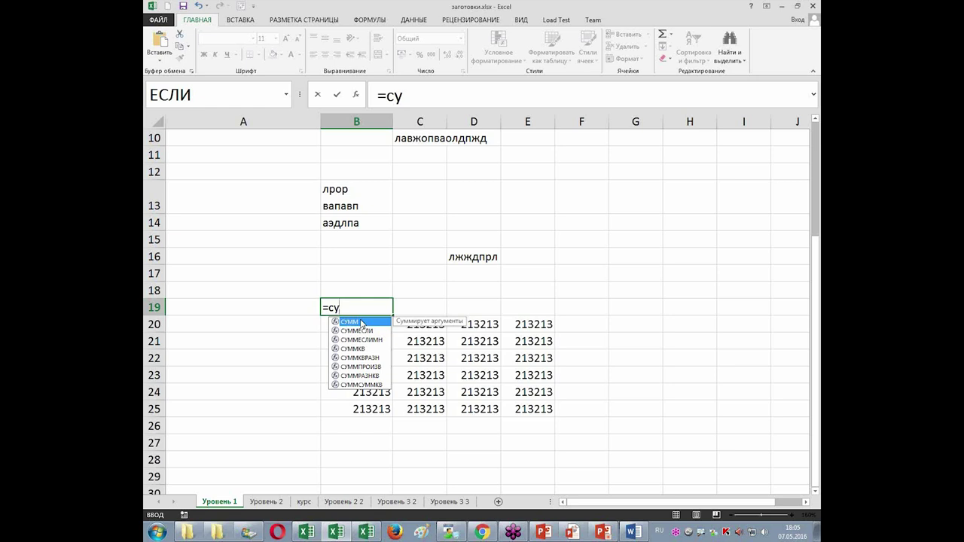
double_click(362, 322)
key(BackSpace)
key(BackSpace)
key(BackSpace)
key(BackSpace)
key(BackSpace)
key(BackSpace)
key(Escape)
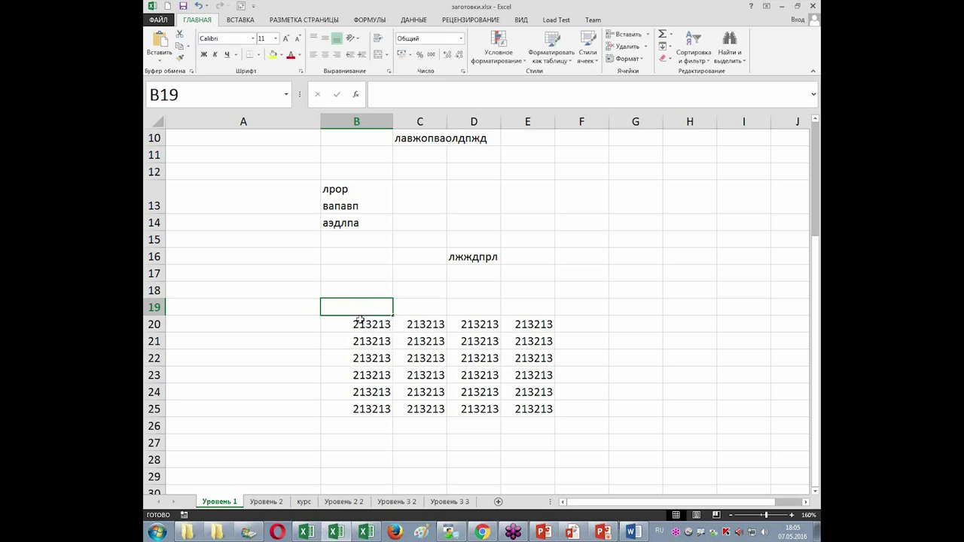
Examine the function library categories, including AutoSum, the mathematical functions, and the other function groups
click(374, 22)
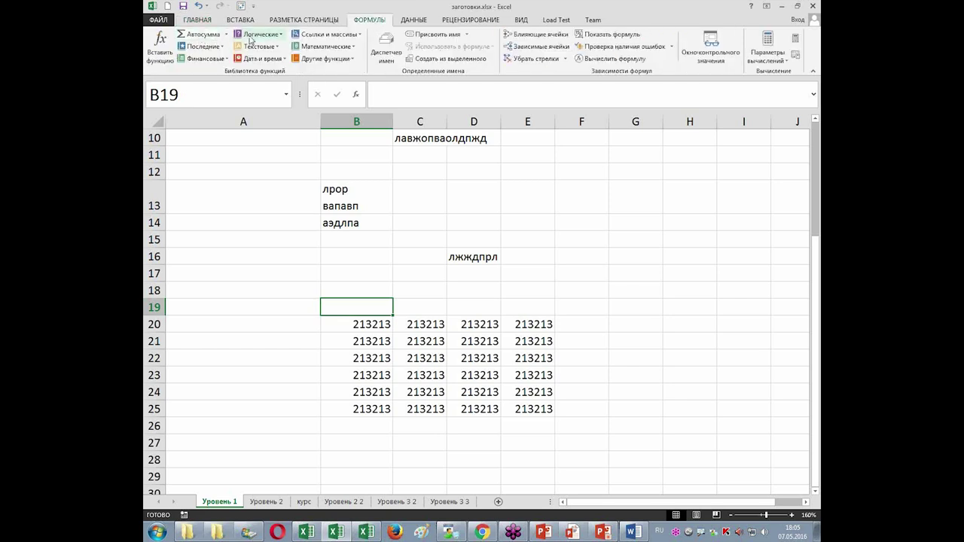
click(225, 34)
click(225, 34)
click(352, 47)
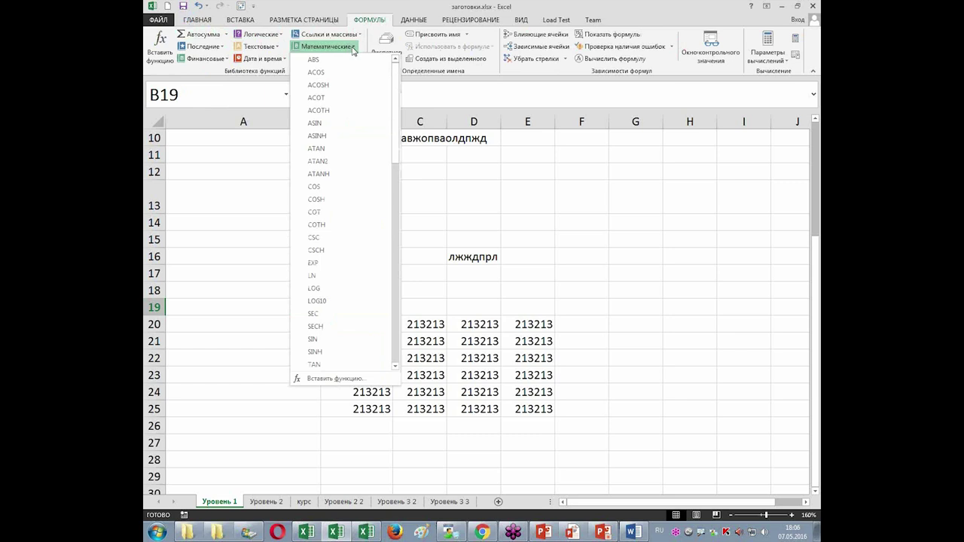
click(253, 196)
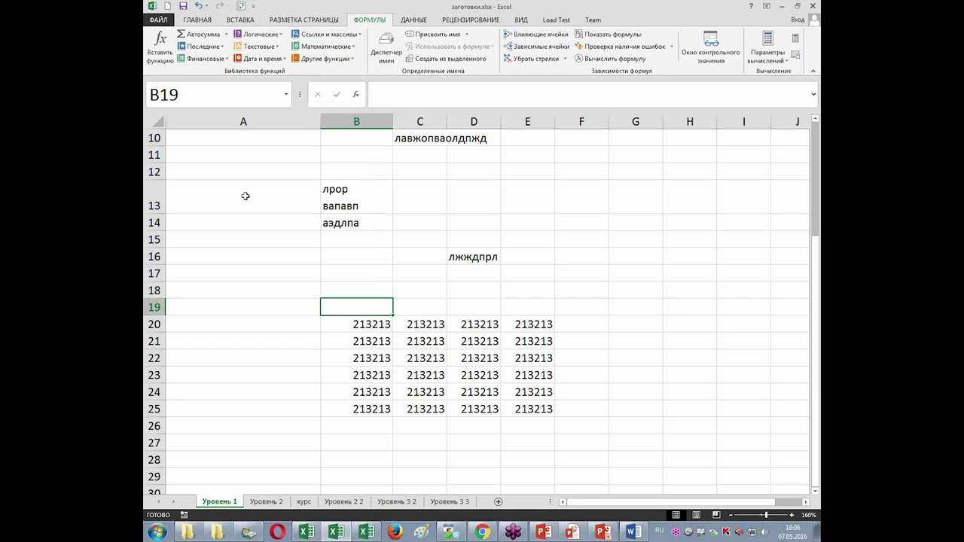
click(352, 60)
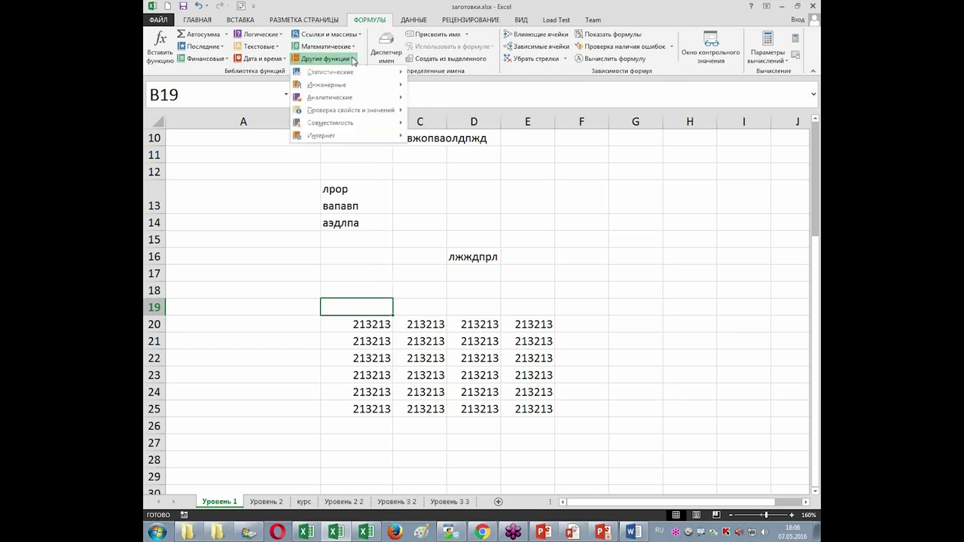
click(352, 59)
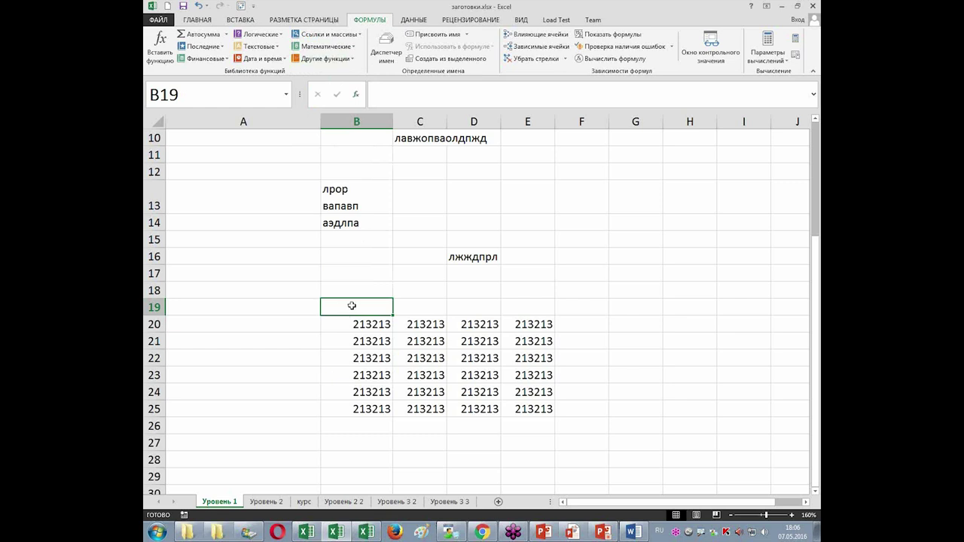
Begin the formula =окр in B19 and check the suggested functions ОКРВВЕРХ and ОКРВНИЗ, then dismiss the suggestions
text(=)
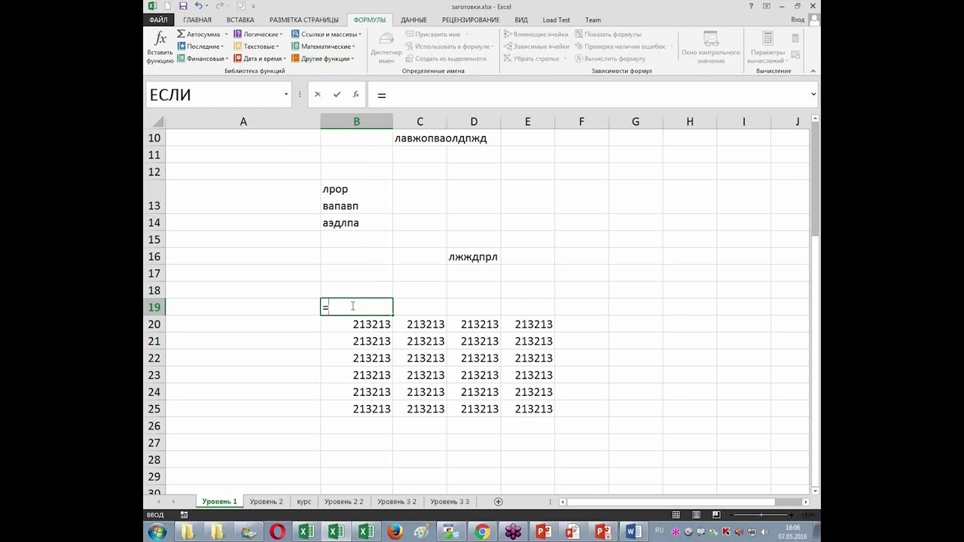
text(окр)
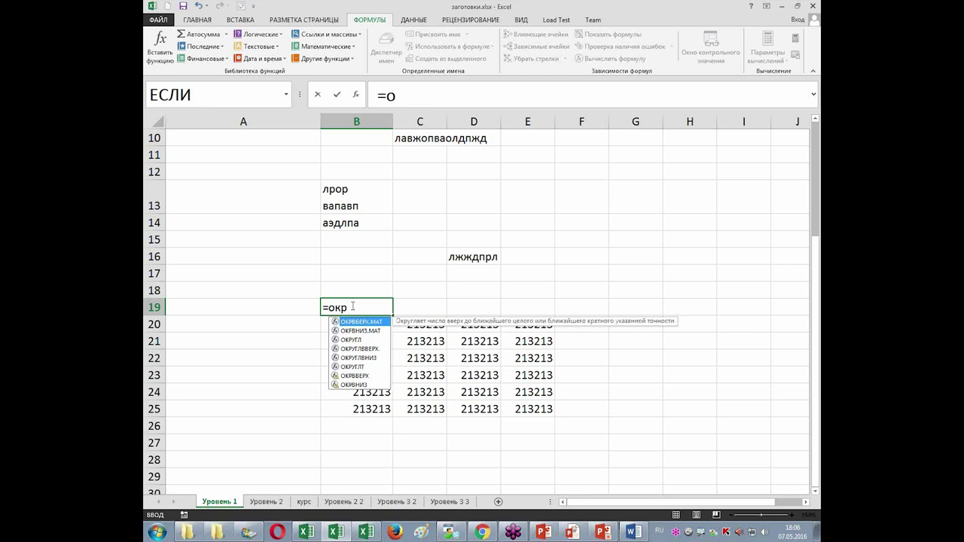
click(357, 376)
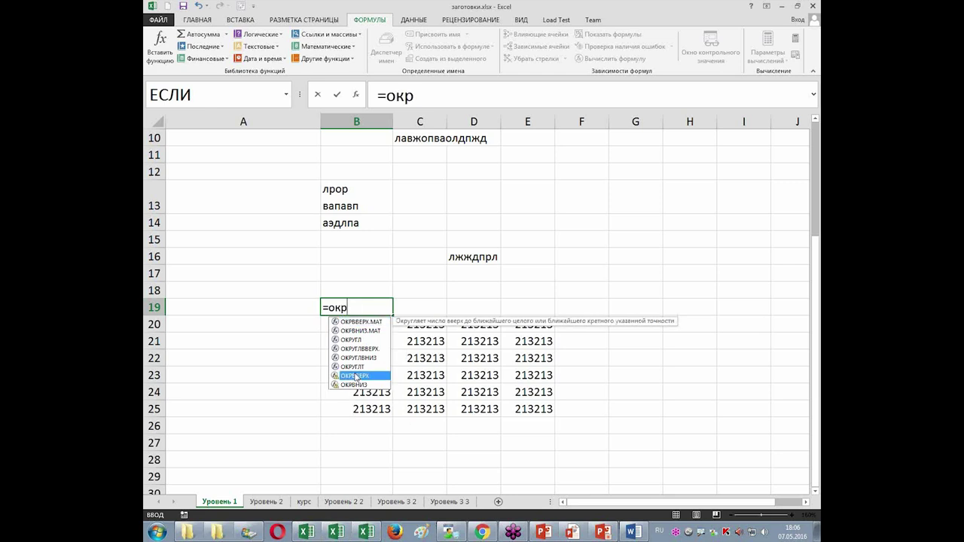
click(358, 384)
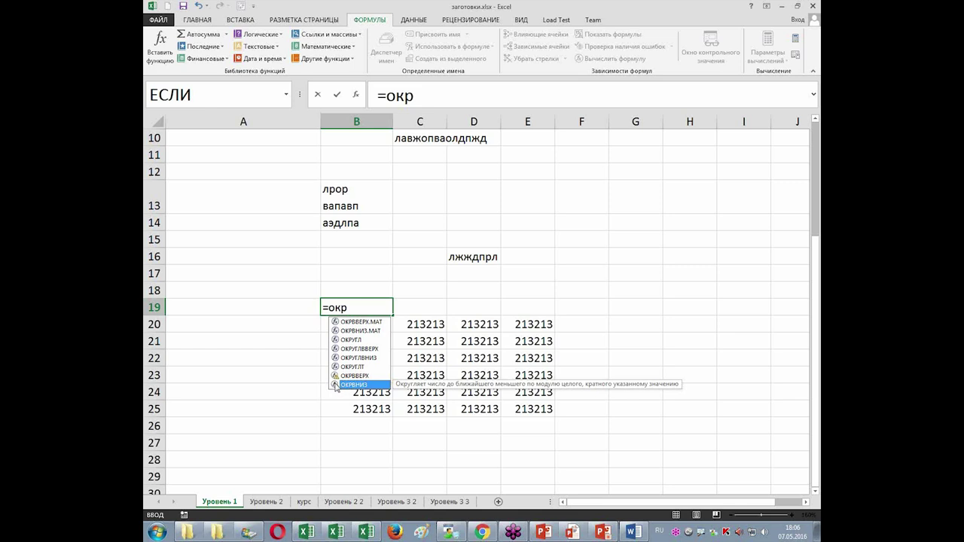
key(Escape)
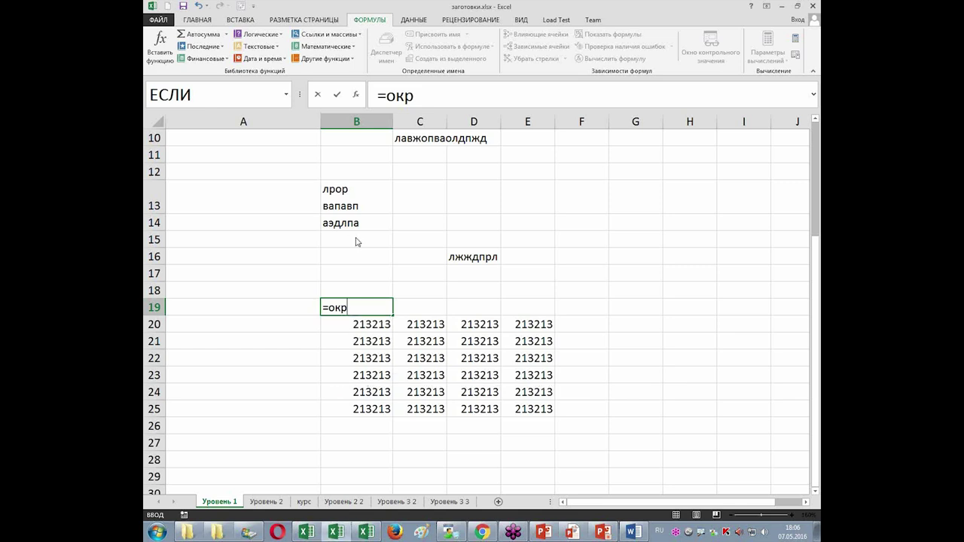
Look through the mathematical function category for the rounding functions
click(347, 48)
scroll(350, 226, down, 10)
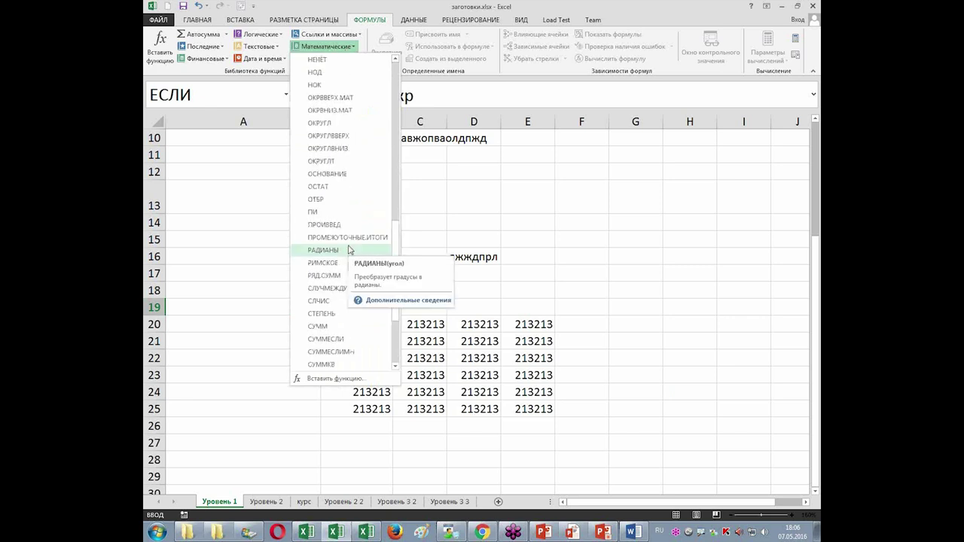
click(231, 149)
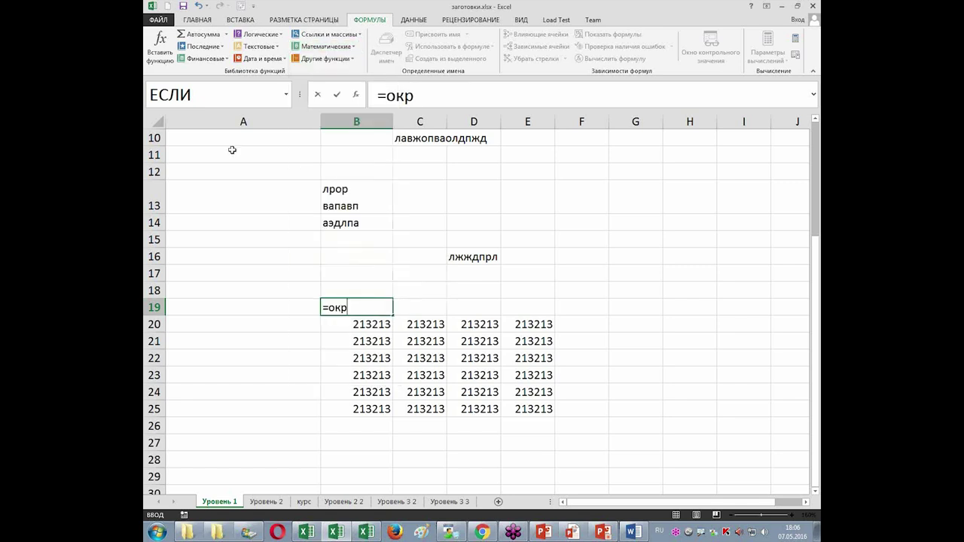
Insert the ОКРВВЕРХ function from the compatibility category into the unfinished formula in B19
click(350, 60)
mouse_move(358, 127)
scroll(460, 149, down, 3)
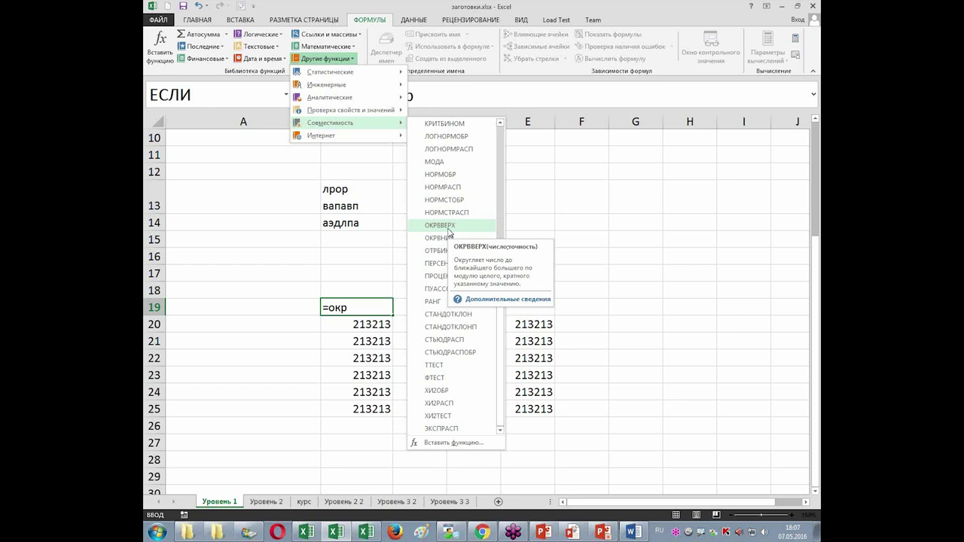
click(448, 228)
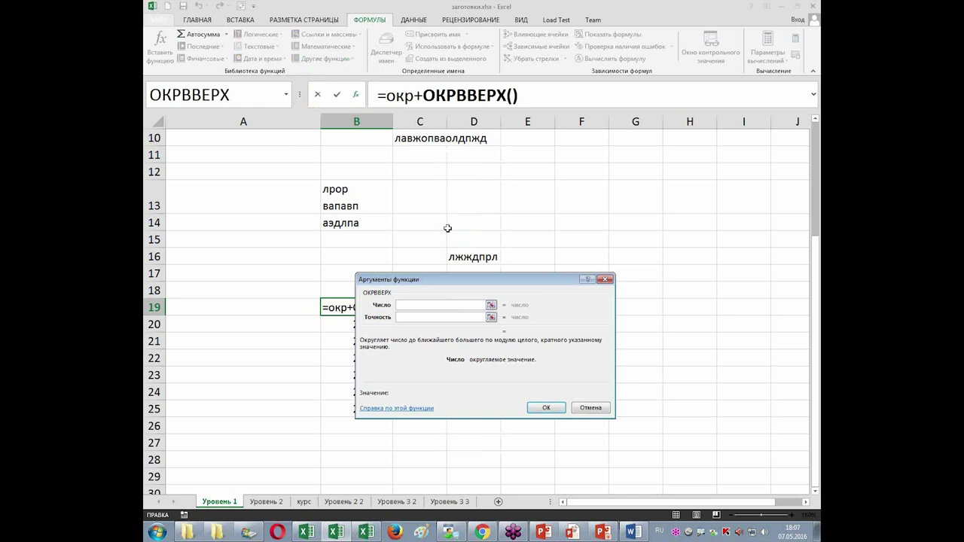
Read the help article and examples for ОКРВВЕРХ, close the help, and cancel the function arguments
click(405, 410)
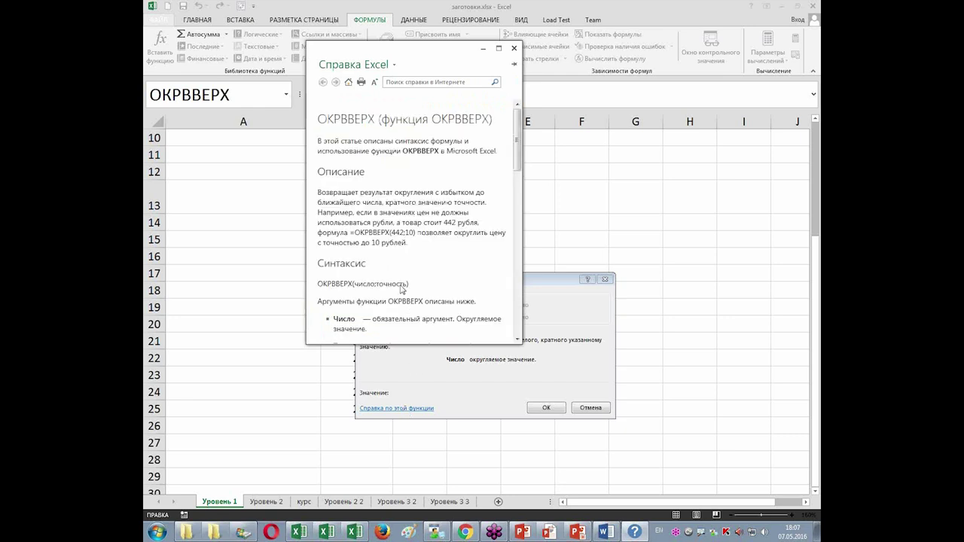
scroll(402, 289, down, 12)
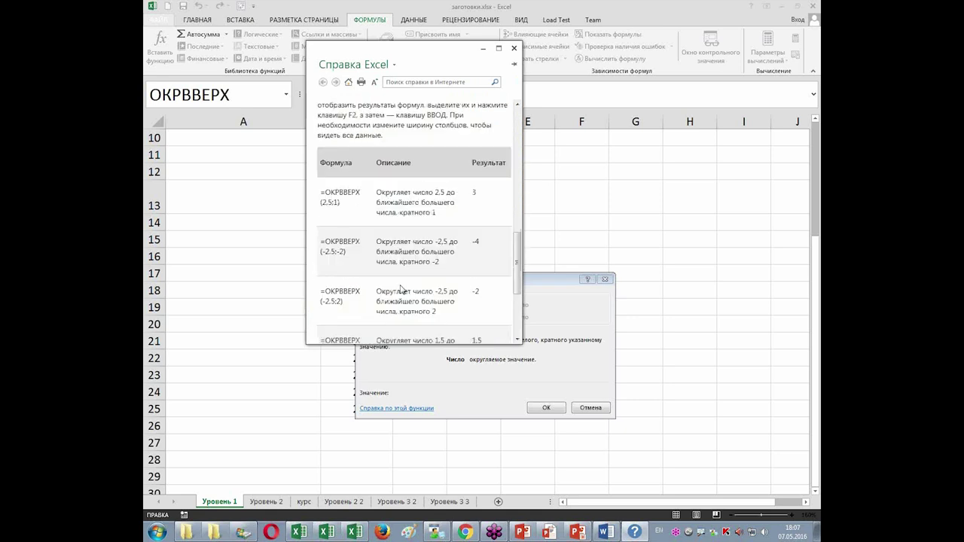
scroll(404, 273, down, 4)
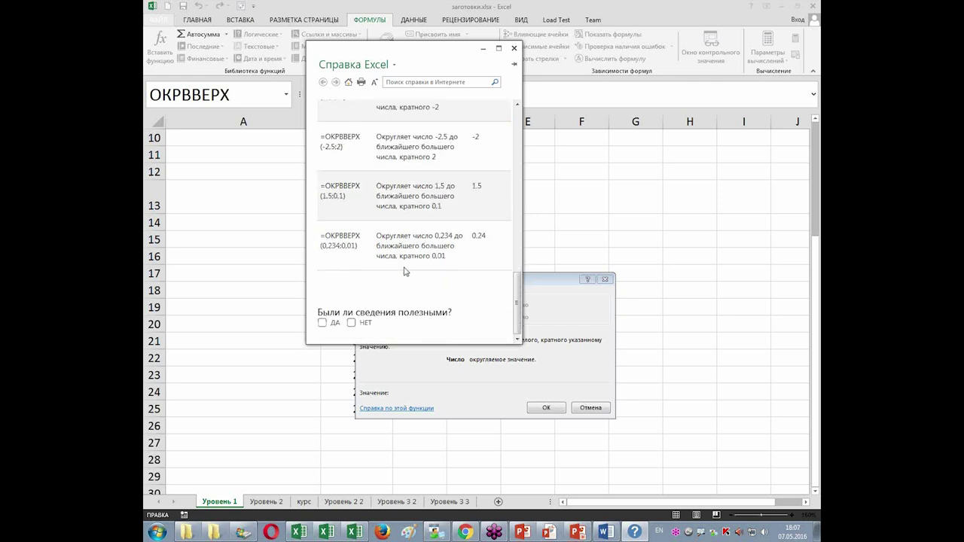
scroll(405, 271, up, 1)
scroll(405, 270, up, 3)
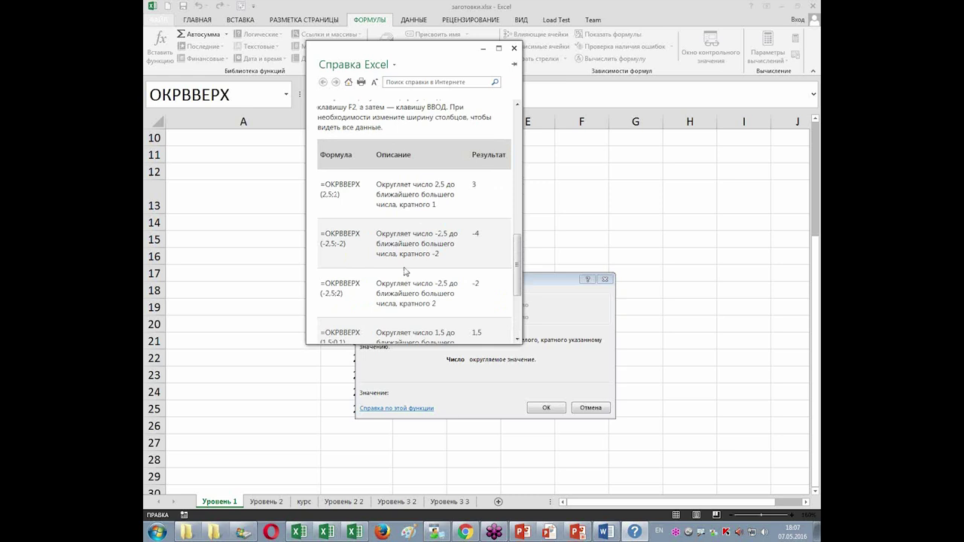
scroll(405, 271, up, 2)
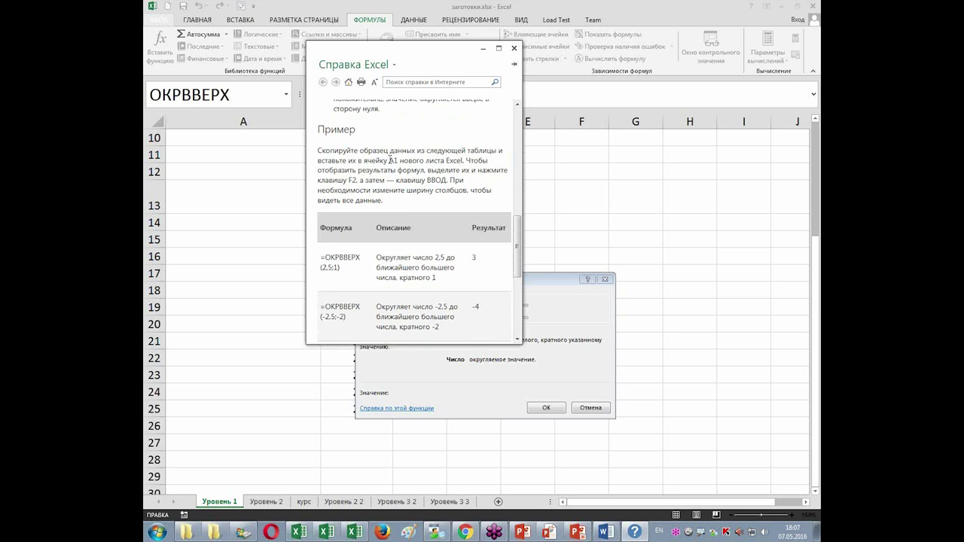
click(514, 49)
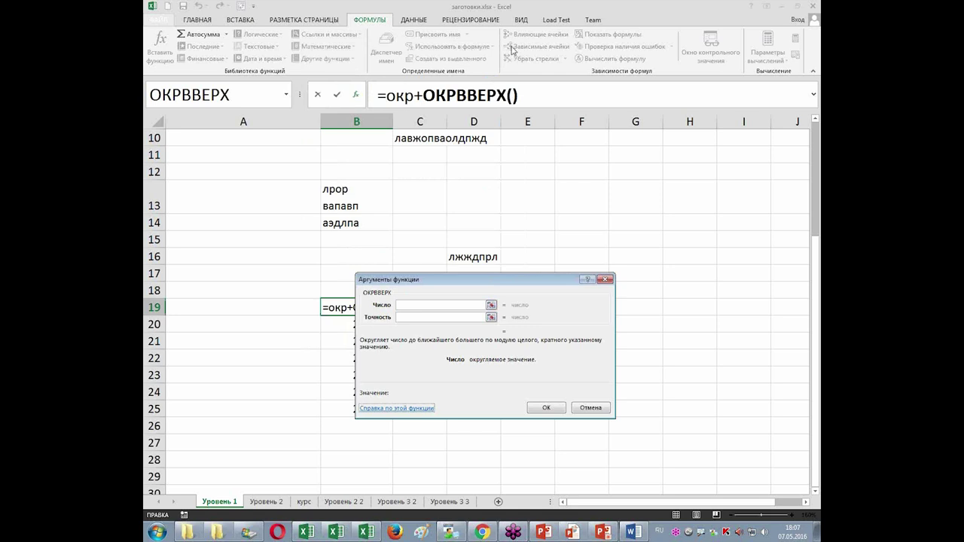
click(606, 280)
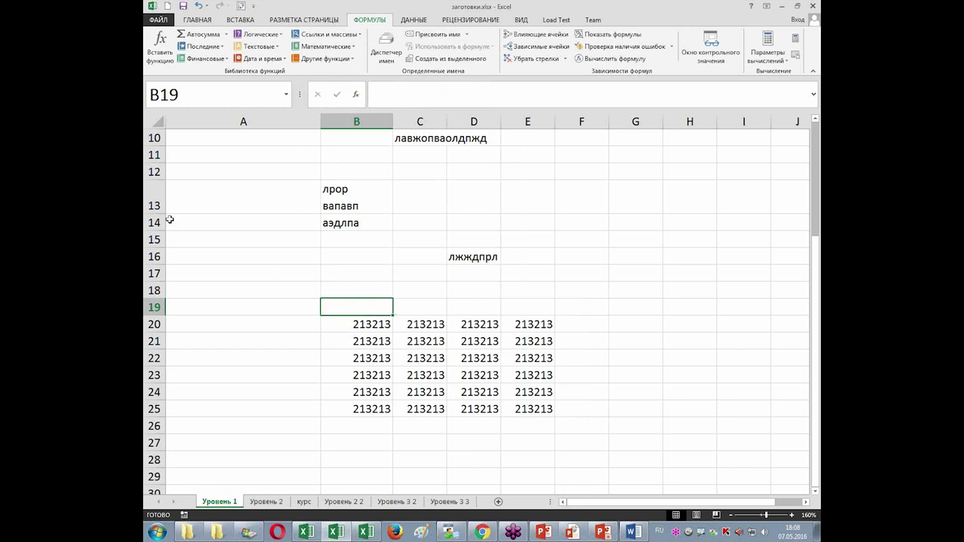
Search the function library for "округление", look through the suggested functions, and close the search without inserting one
click(156, 45)
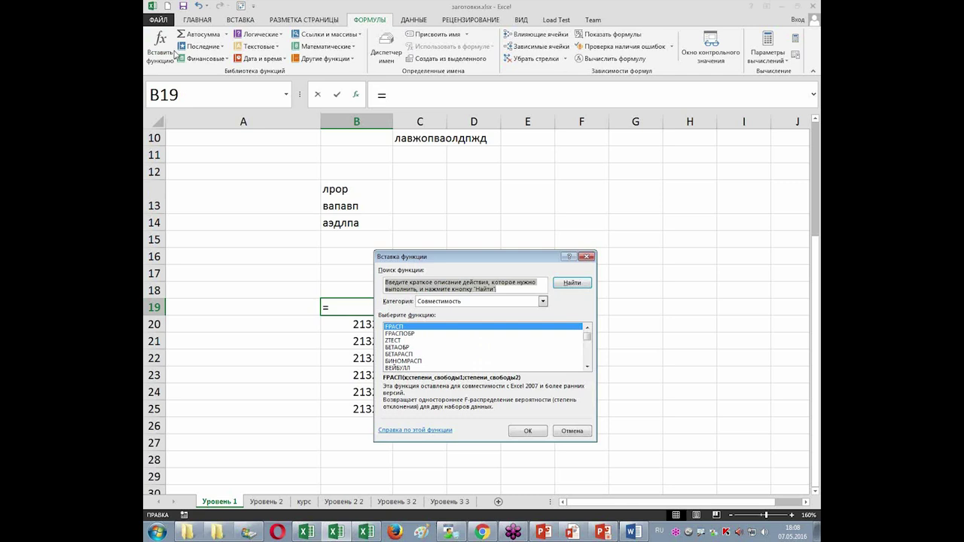
text(ок)
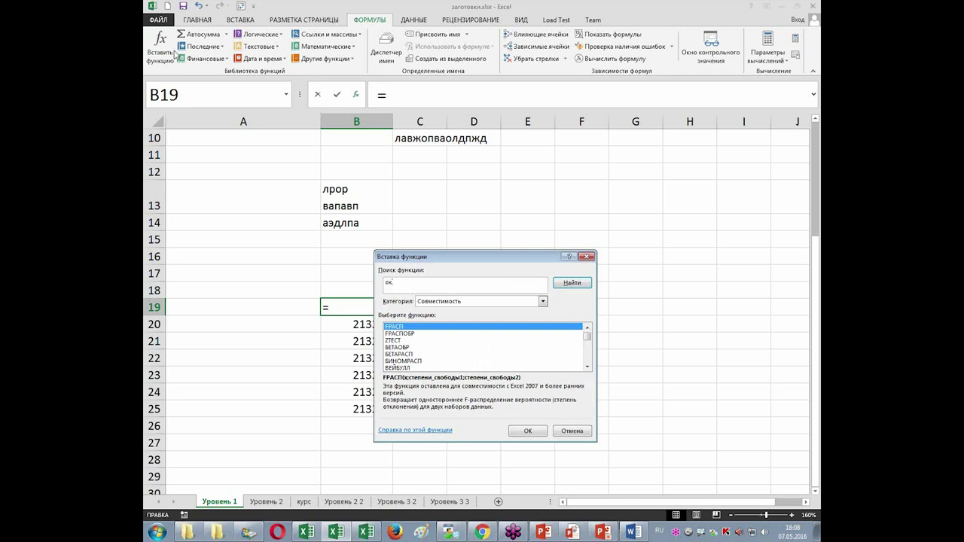
text(ругление)
key(Return)
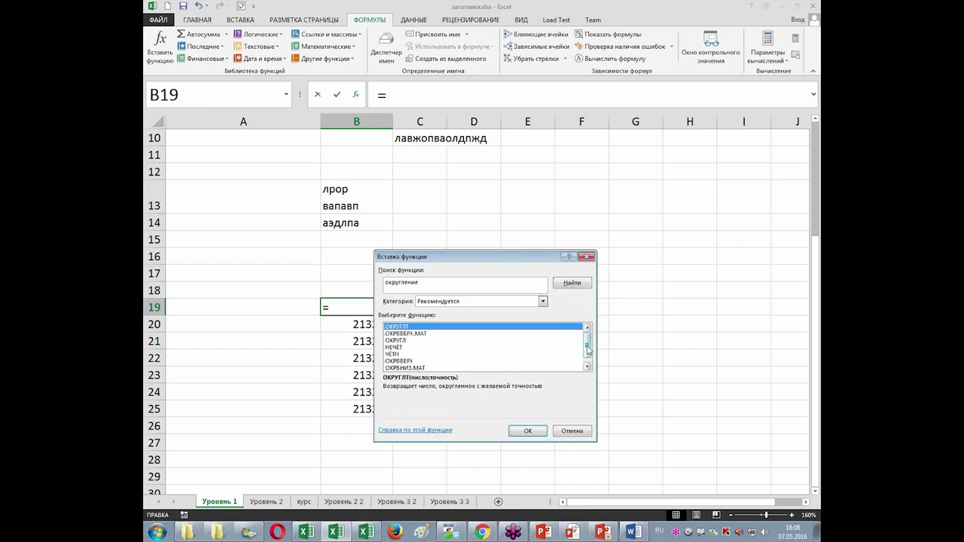
drag(589, 349, 589, 360)
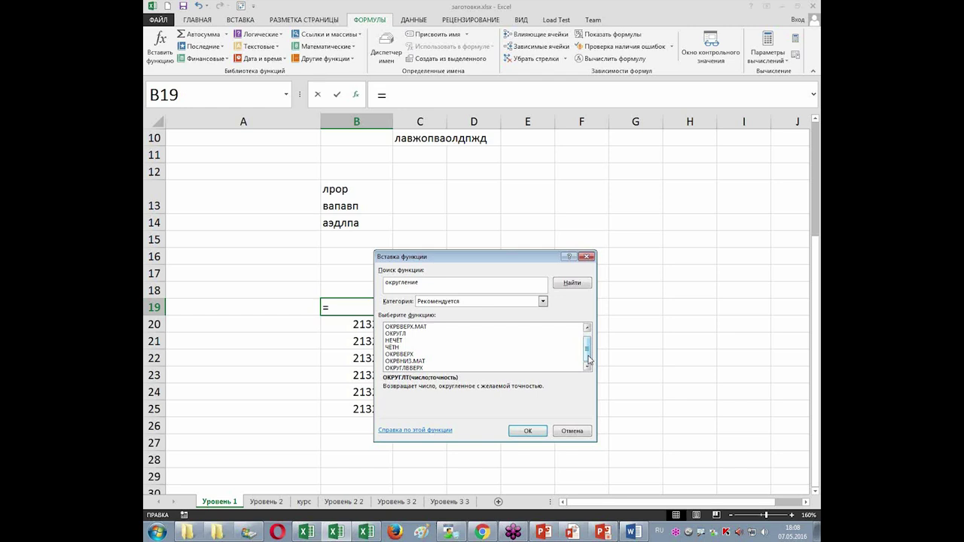
click(585, 257)
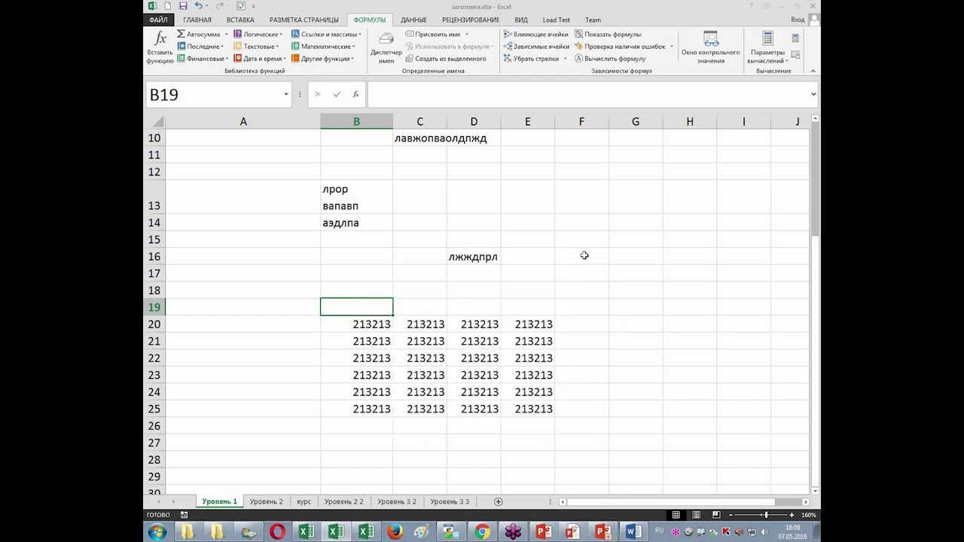
On the Уровень 2 sheet, insert the ВПР lookup function into cell D2 of the Оклад column
click(272, 502)
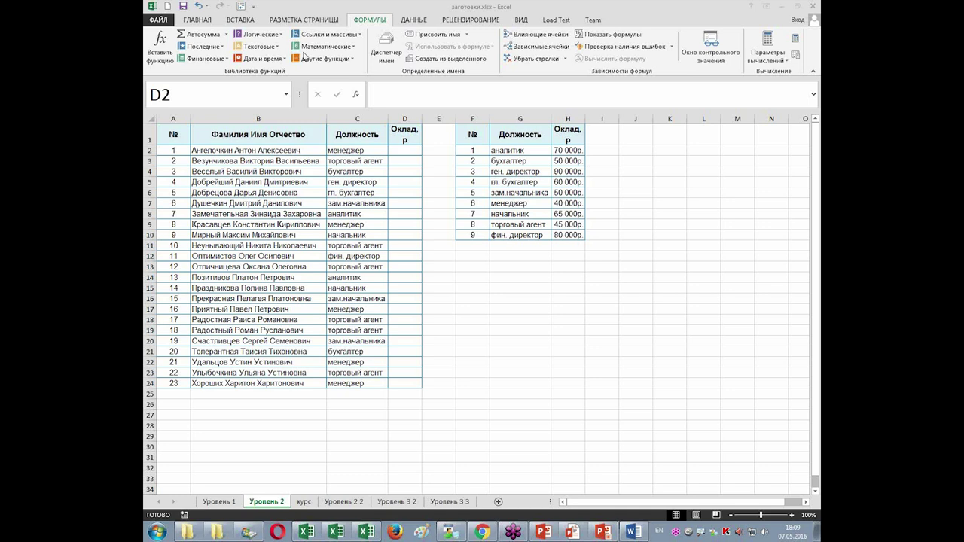
key(ctrl+space)
click(401, 148)
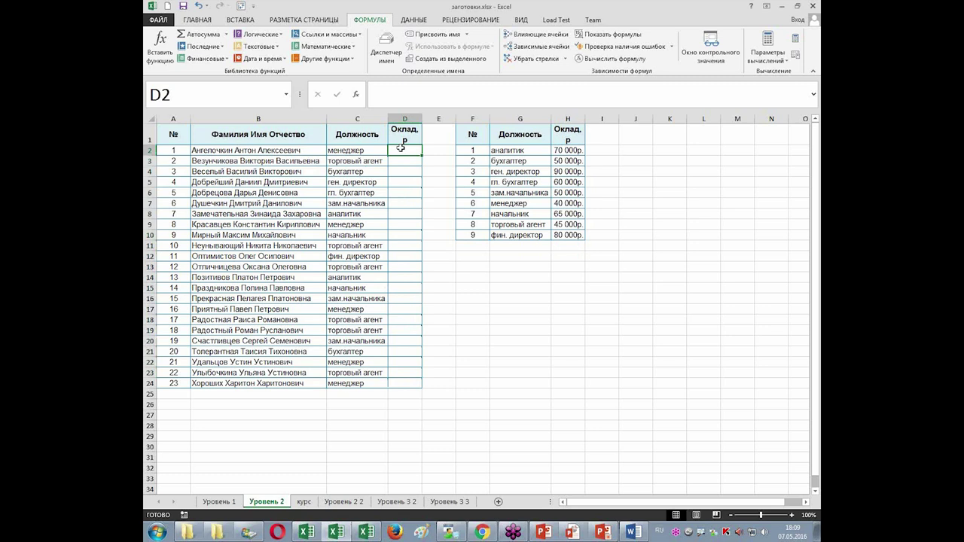
click(355, 39)
click(349, 63)
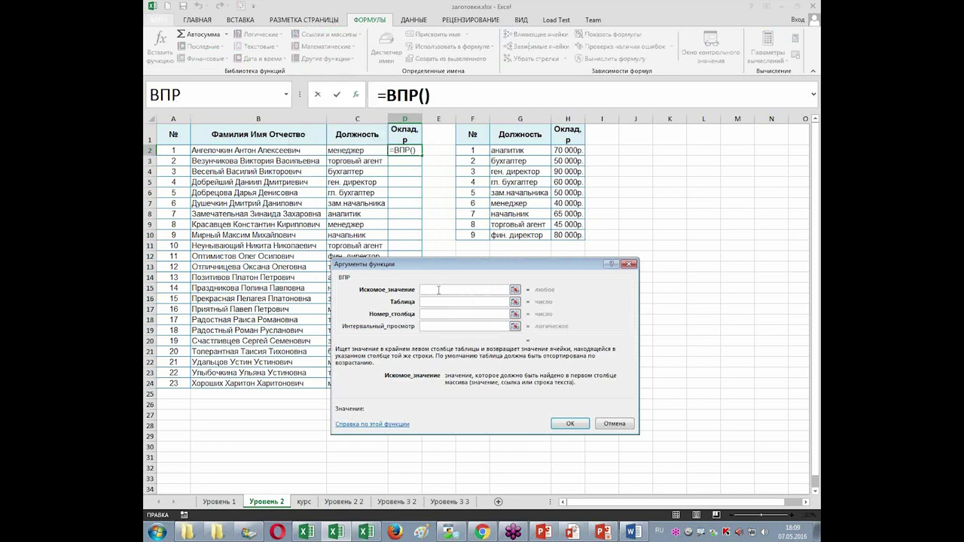
Set the ВПР arguments to lookup value C2, table G2:H10 and column number 2, and copy the formula down to D24
click(348, 149)
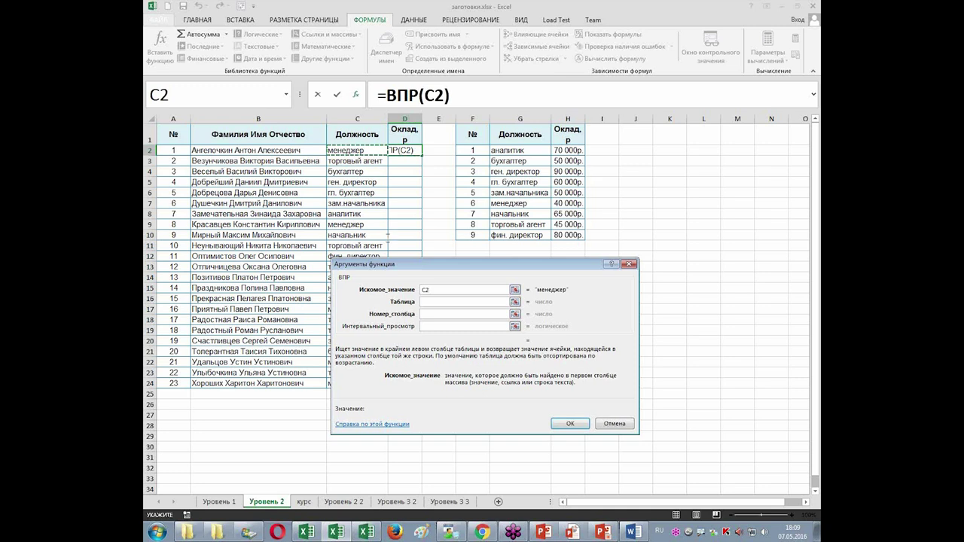
drag(519, 151, 566, 231)
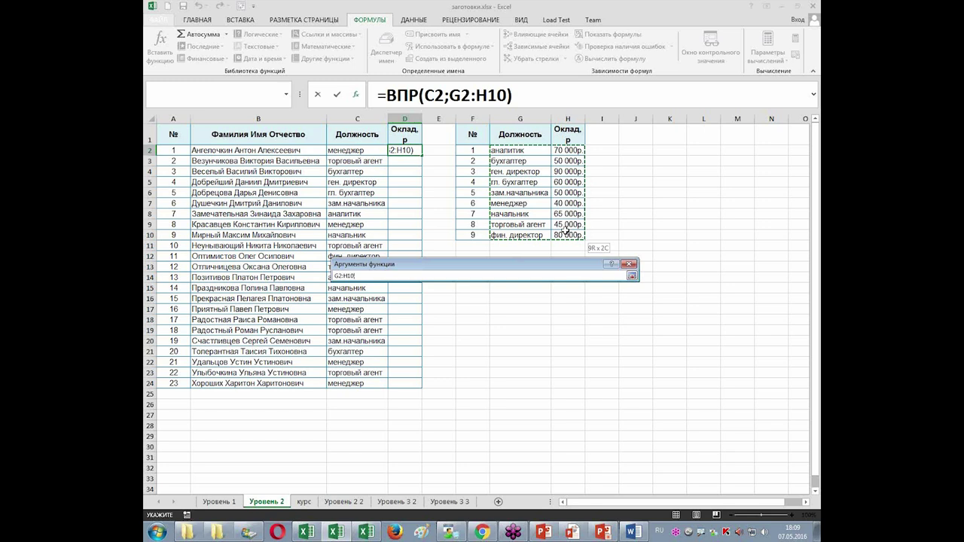
drag(566, 232, 566, 231)
click(441, 317)
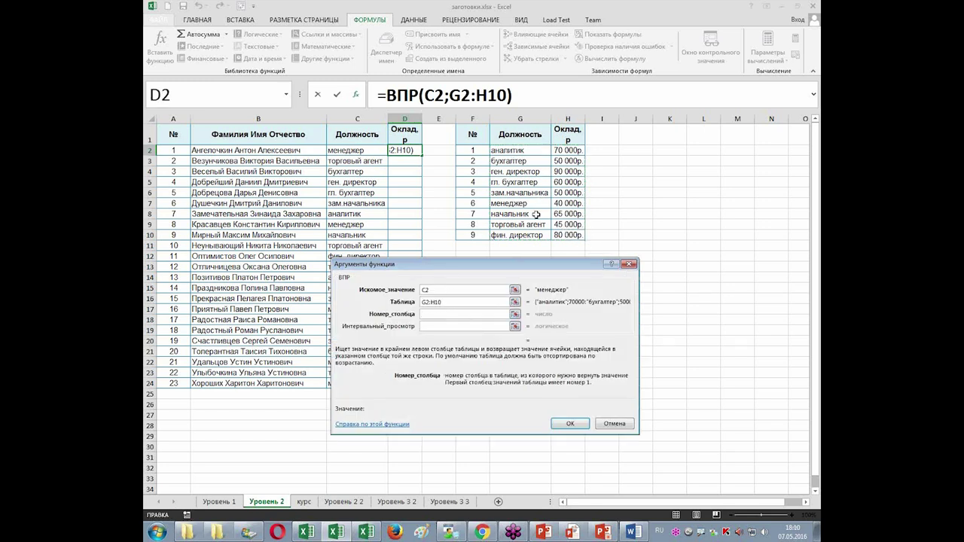
text(2)
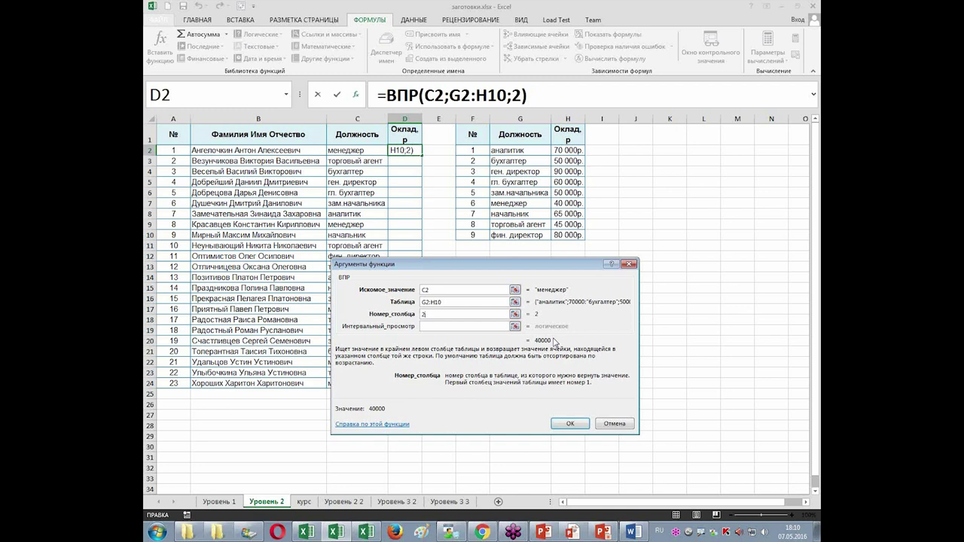
click(572, 425)
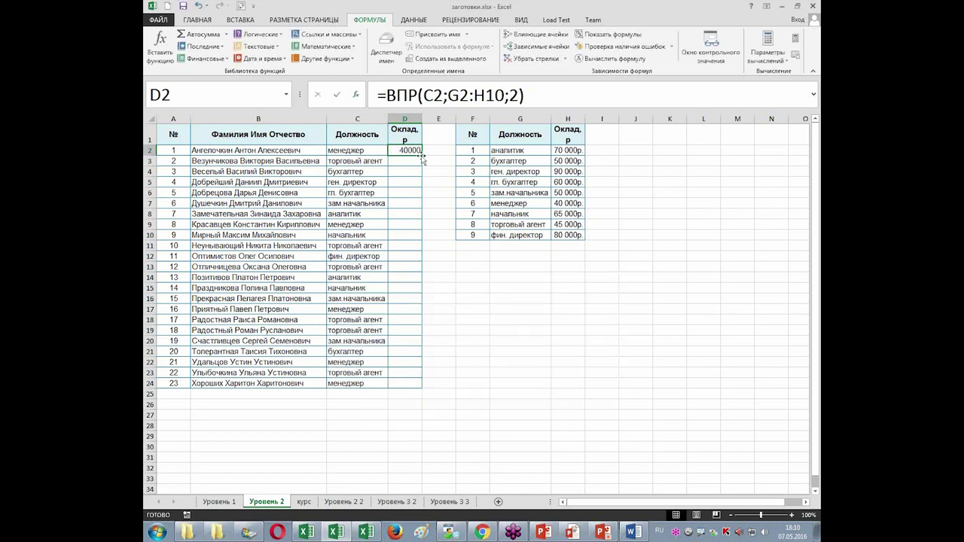
double_click(422, 155)
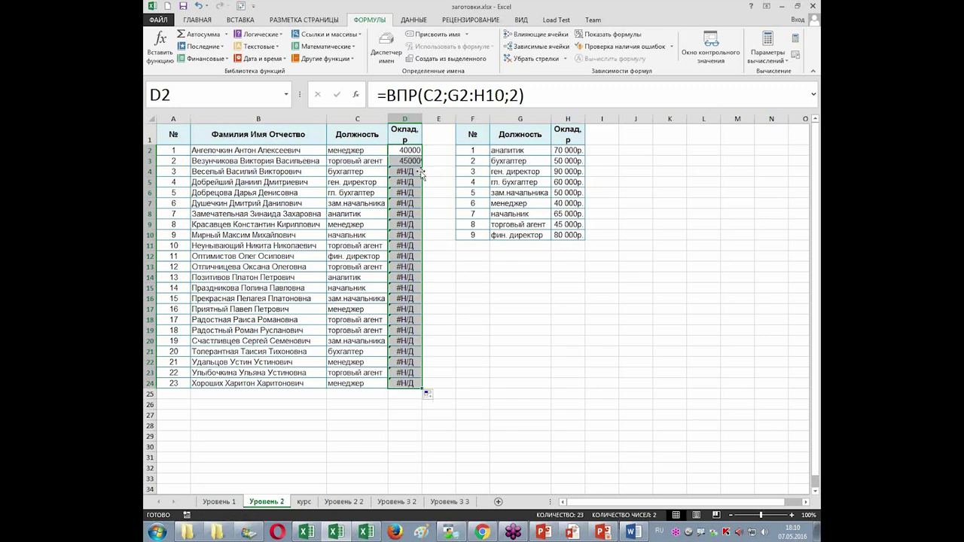
Make the table range in D2's formula absolute as $G$2:$H$10 and copy the formula down to D24
click(410, 150)
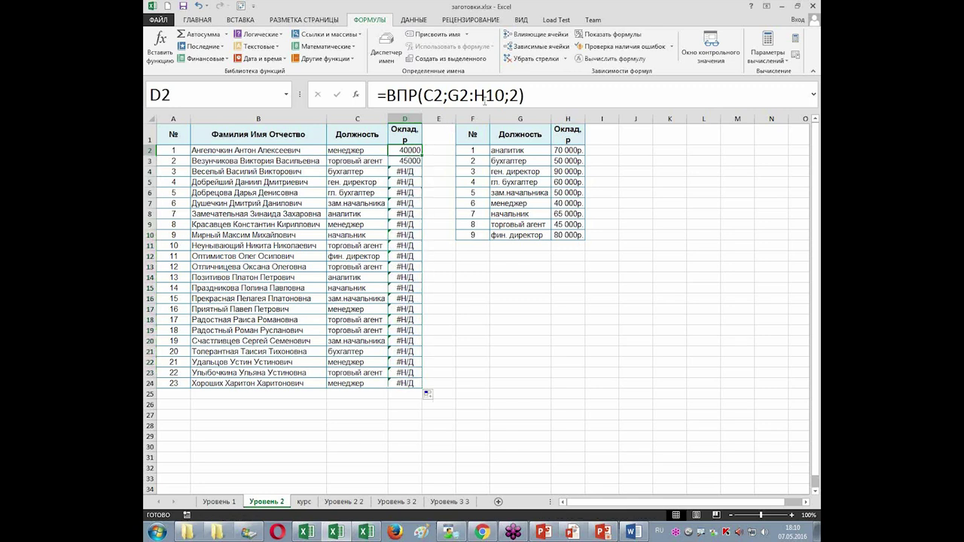
drag(503, 97, 452, 101)
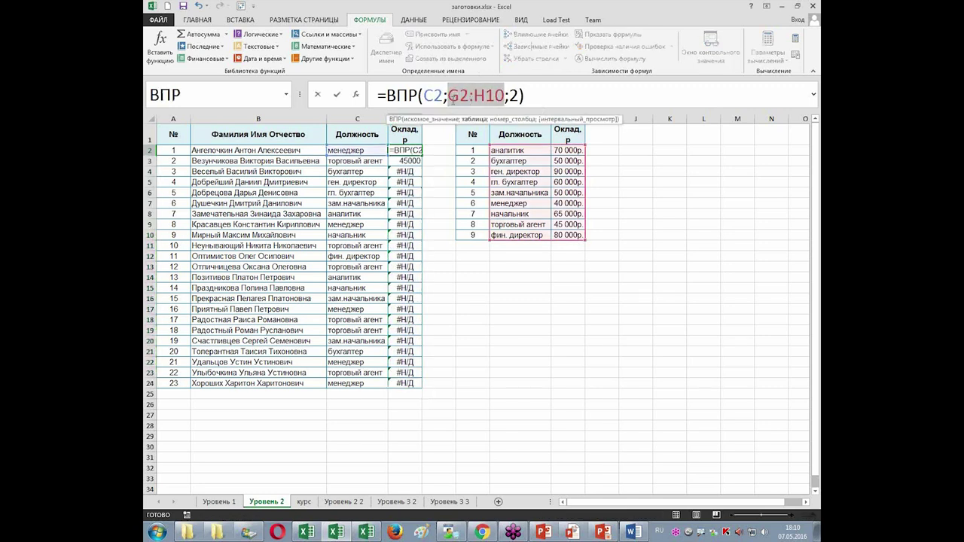
key(F4)
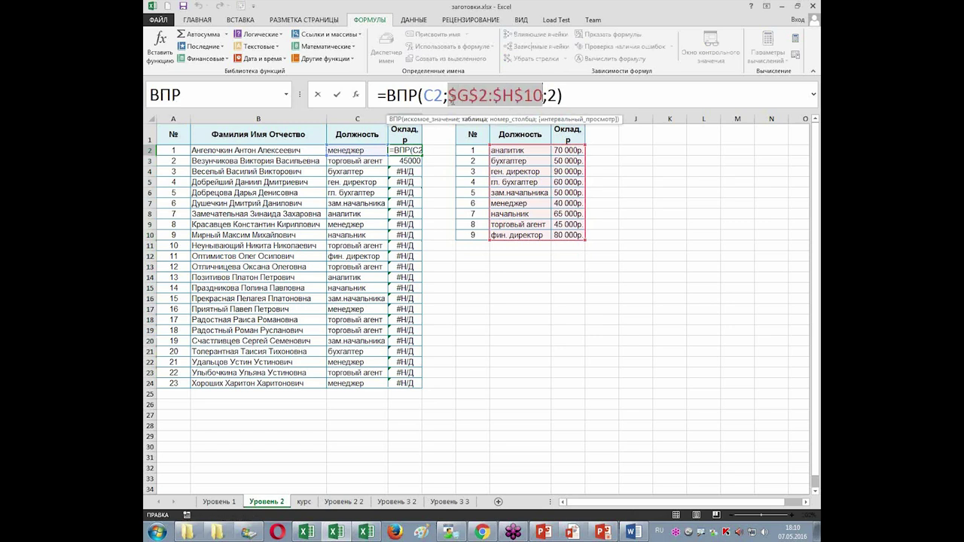
key(Return)
click(405, 150)
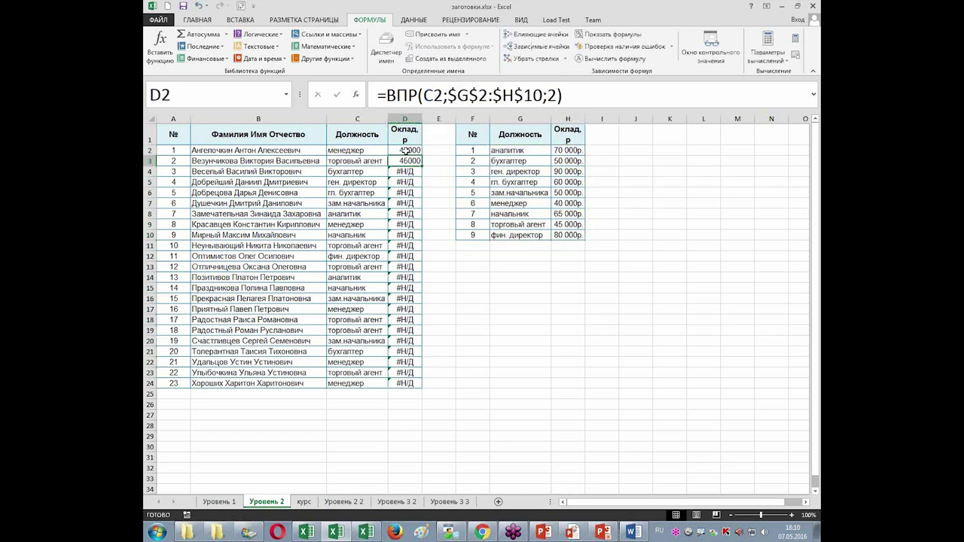
double_click(422, 156)
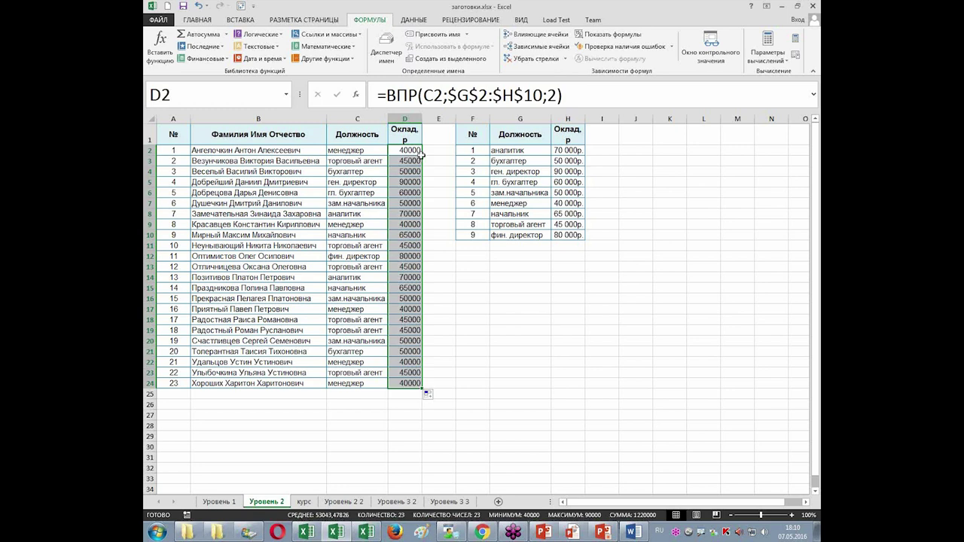
Replace the first letter "е" of "менеджер" in C2 with a Latin "e"
double_click(346, 150)
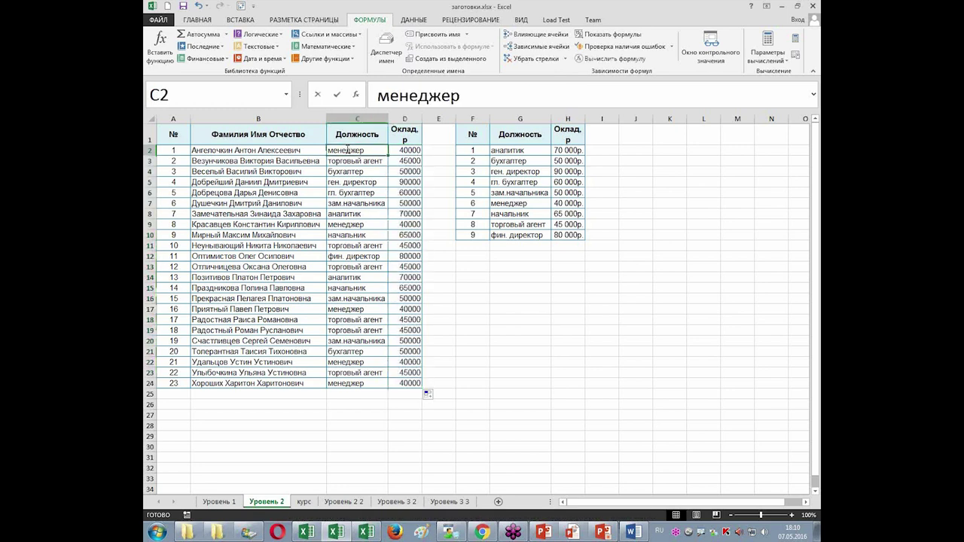
click(392, 94)
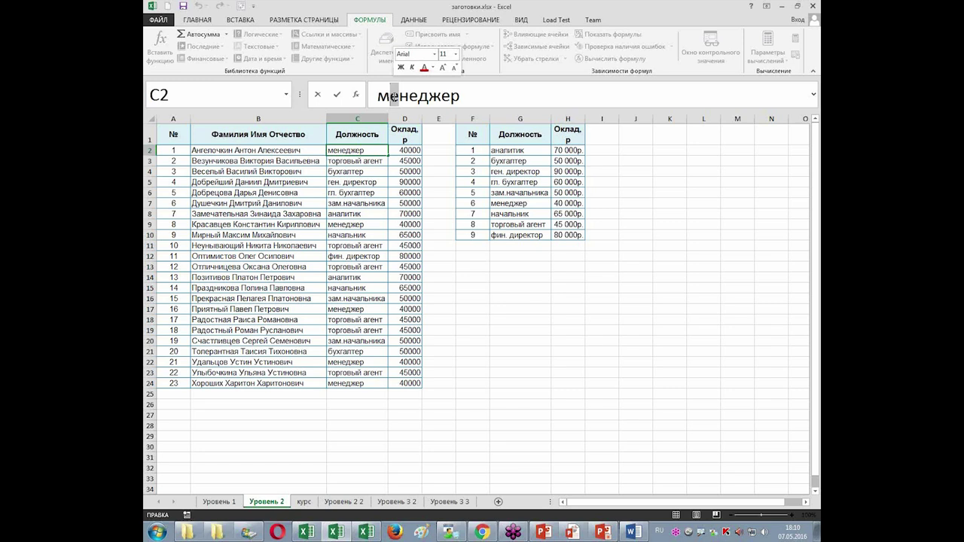
key(alt)
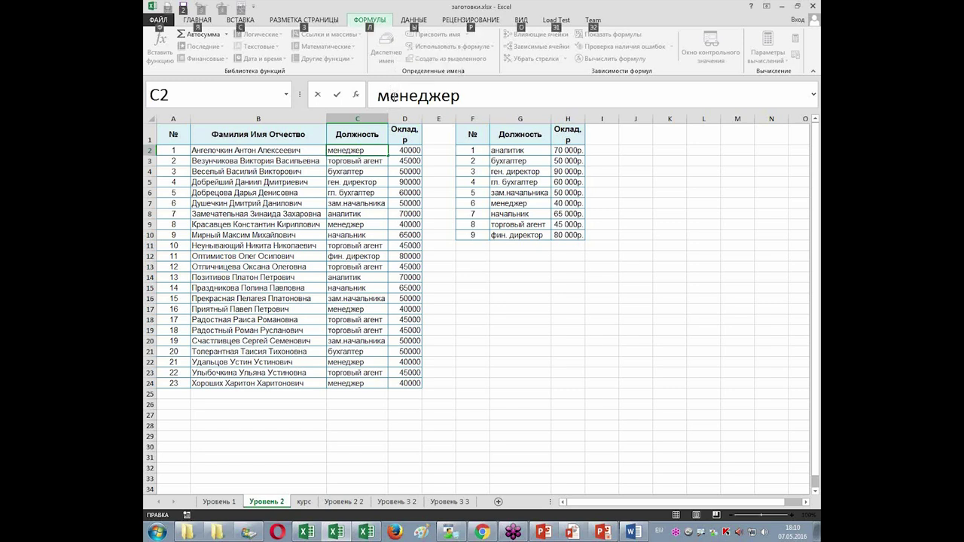
key(Escape)
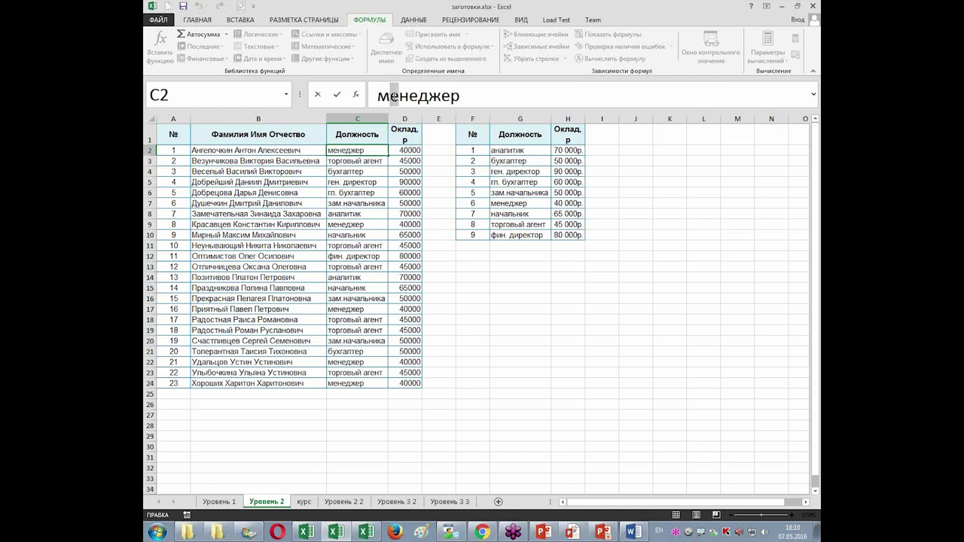
text(t)
key(BackSpace)
text(е)
key(Return)
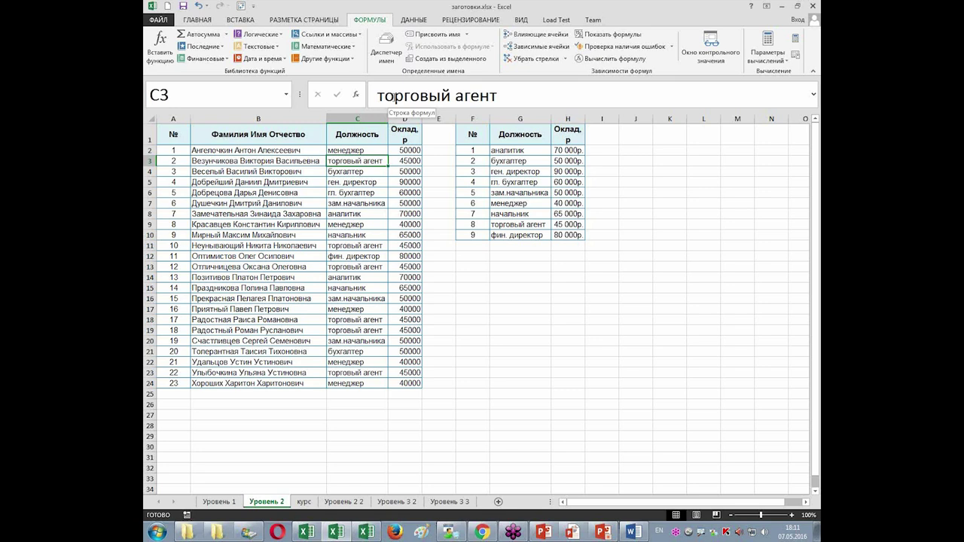
Open the arguments of the ВПР formula in D2 for editing at Интервальный_просмотр
click(396, 151)
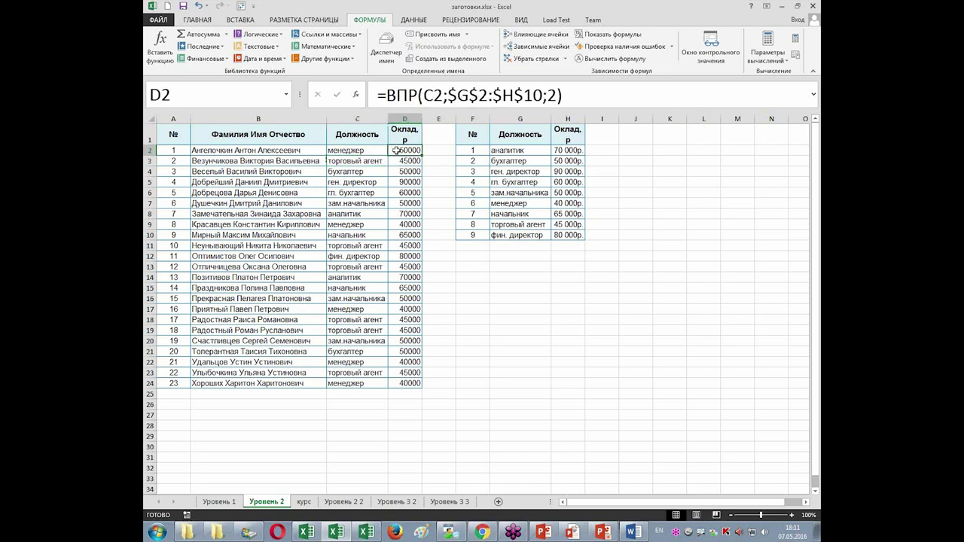
click(356, 95)
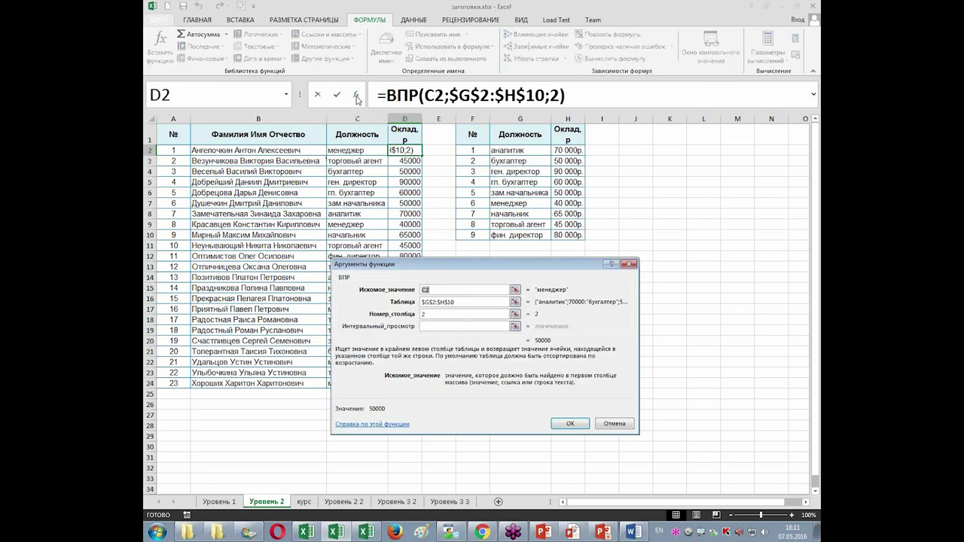
click(456, 327)
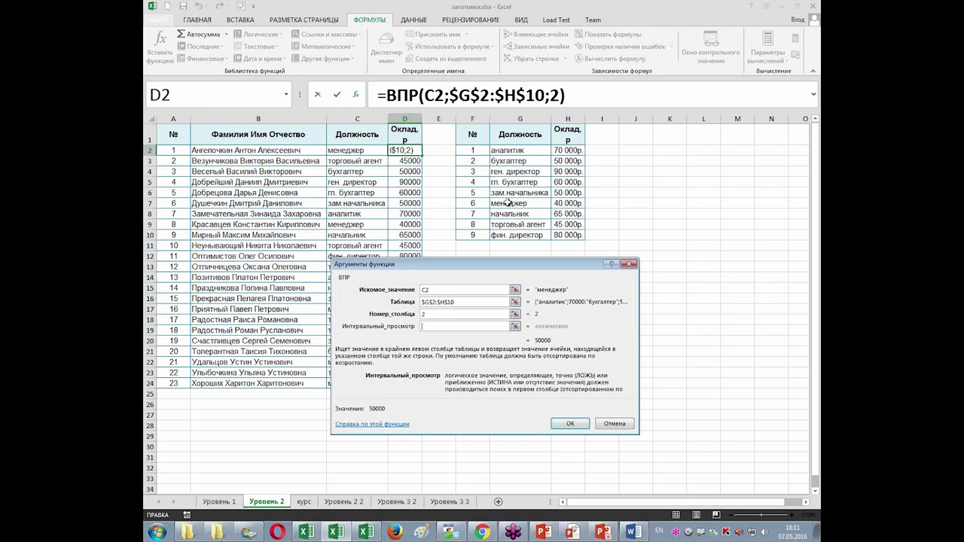
click(513, 192)
click(566, 193)
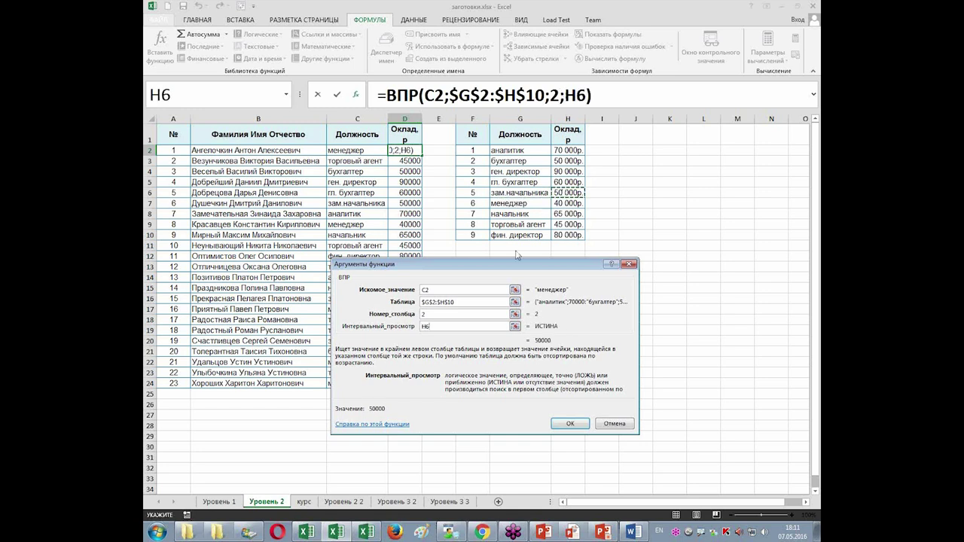
text(;)
key(BackSpace)
key(BackSpace)
key(BackSpace)
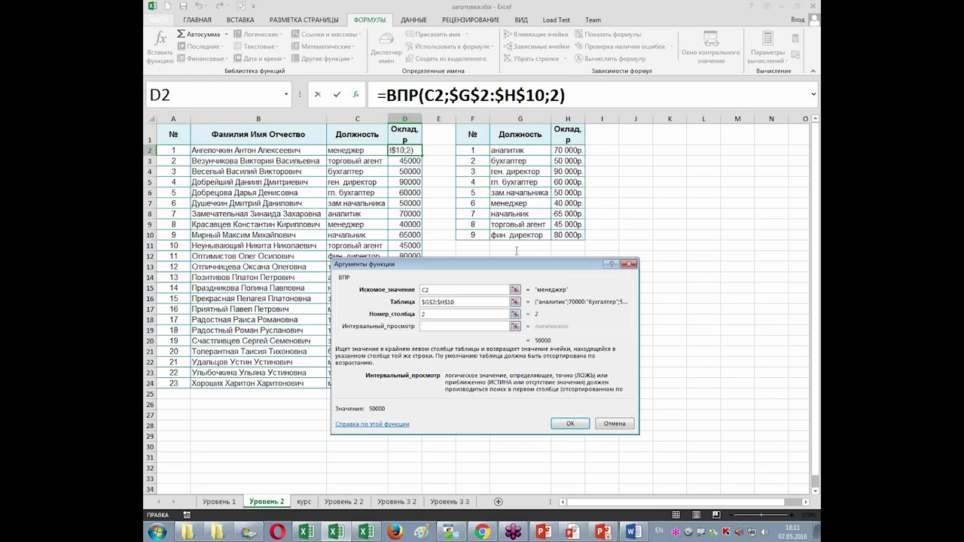
Set Интервальный_просмотр to 0 for an exact match and copy the D2 formula down to D24
text(0)
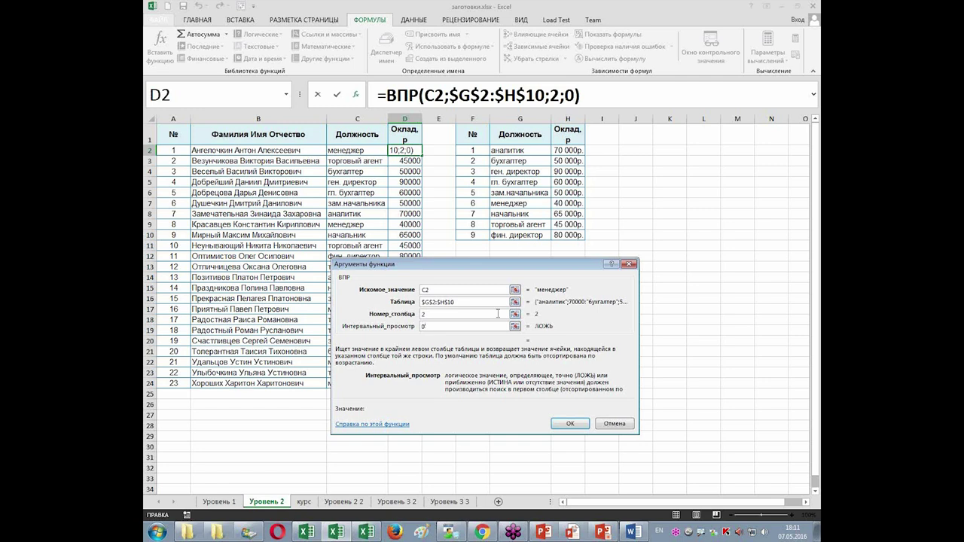
click(570, 424)
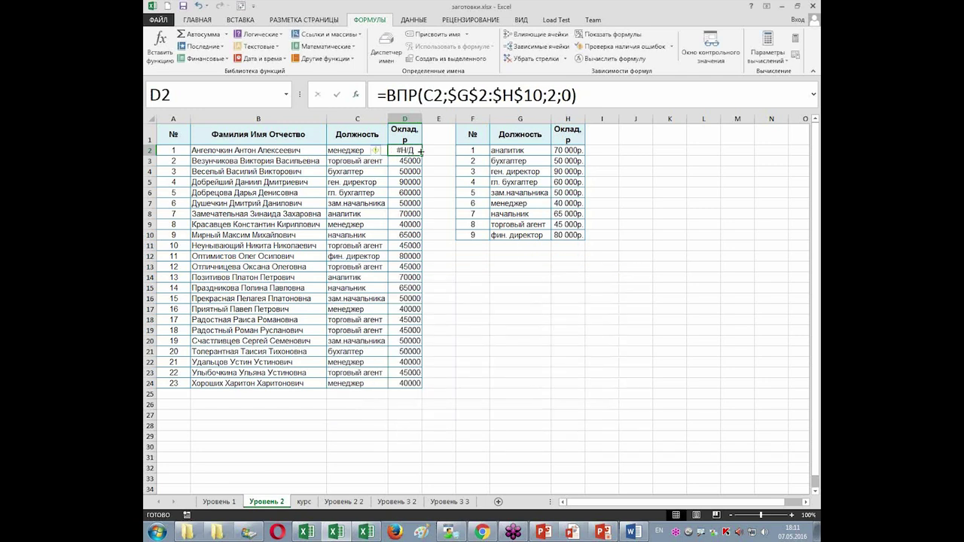
double_click(424, 154)
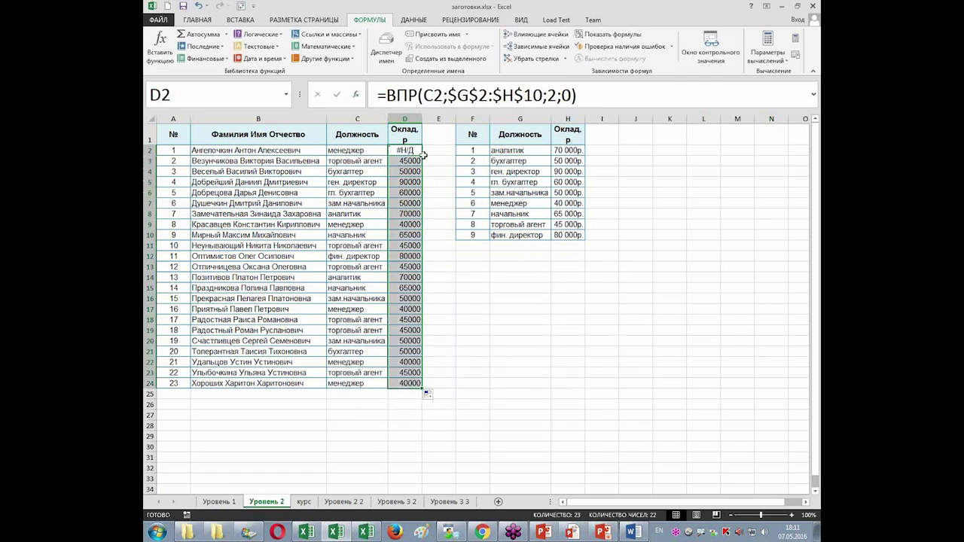
Add data validation to the positions in C2:C24, allowing only a Список sourced from =$G$2:$G$10
click(369, 152)
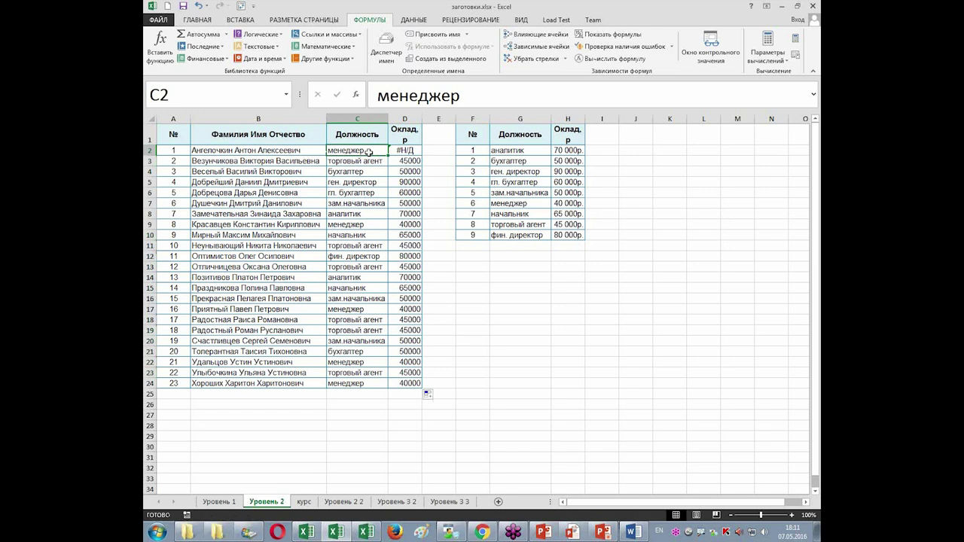
drag(369, 151, 362, 384)
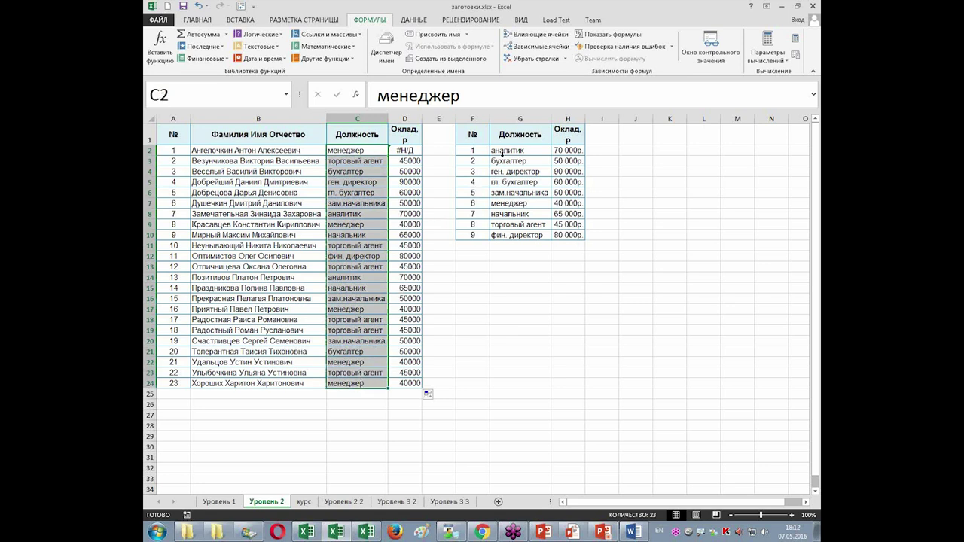
click(422, 21)
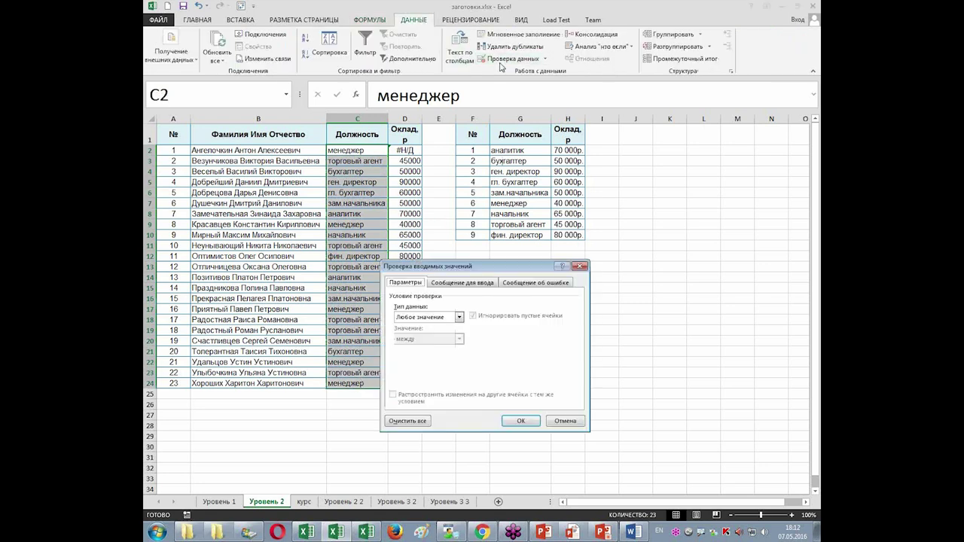
click(458, 317)
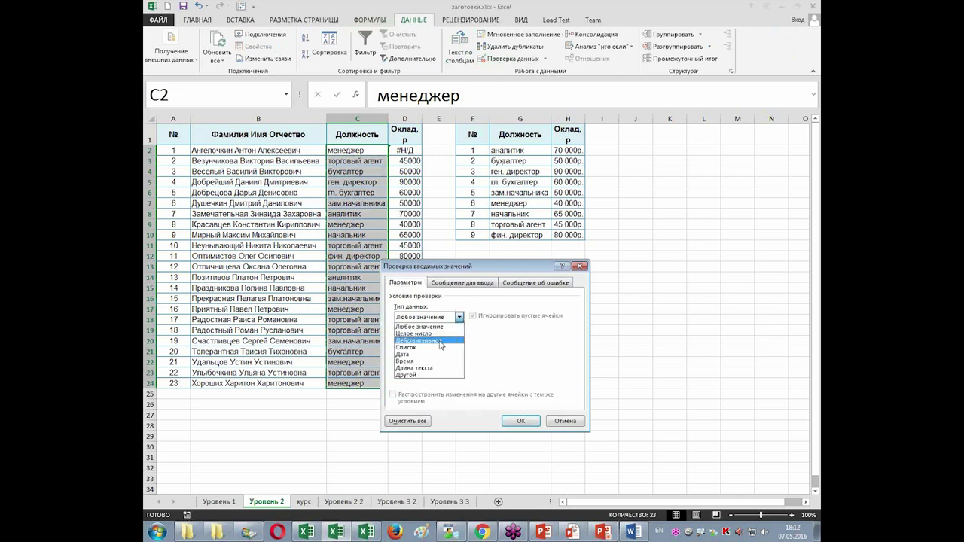
click(428, 349)
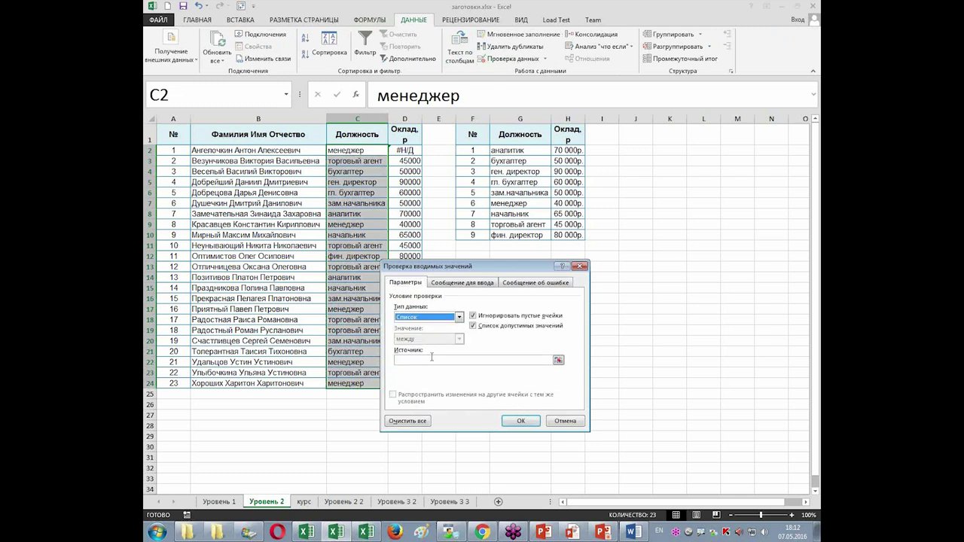
click(433, 361)
drag(521, 150, 520, 235)
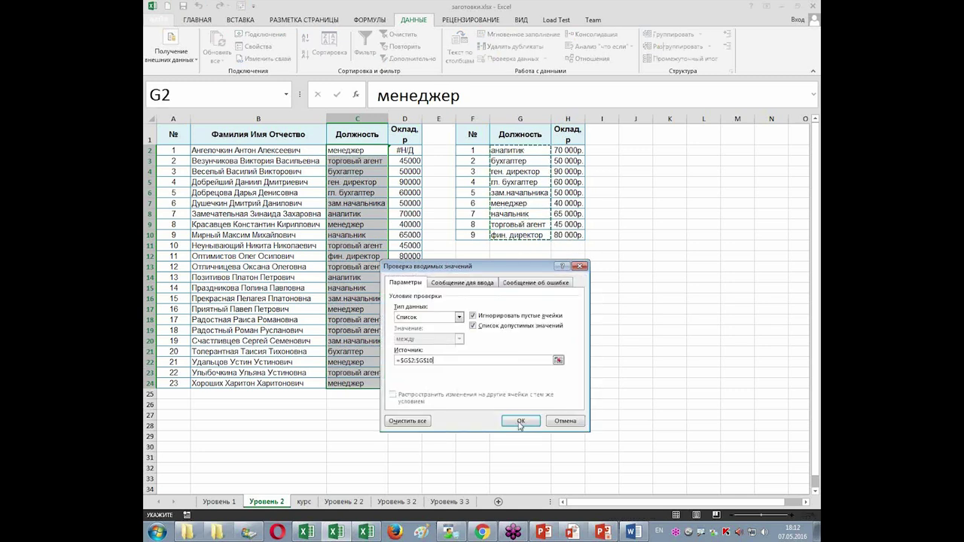
click(521, 421)
Choose менеджер for cell C2 from its validation list of positions
click(344, 184)
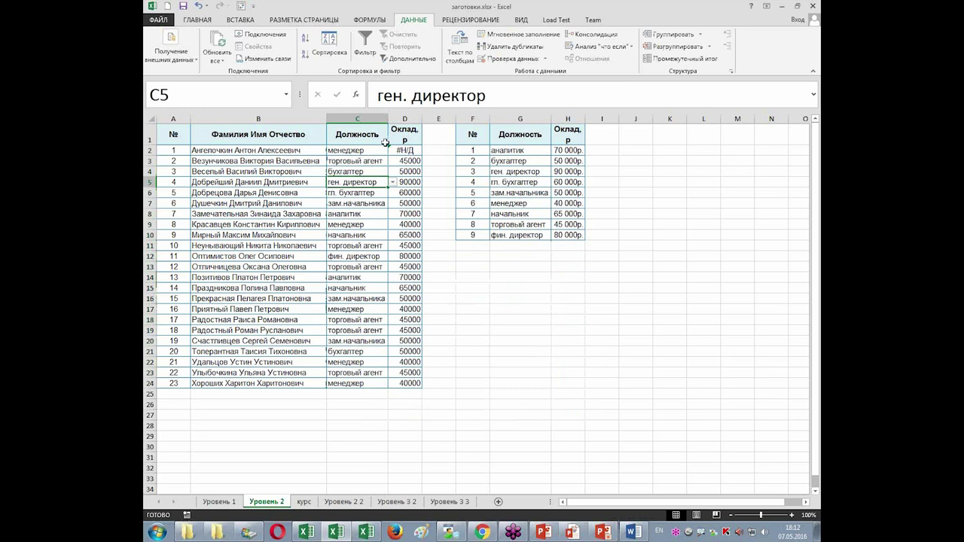
click(383, 150)
click(393, 151)
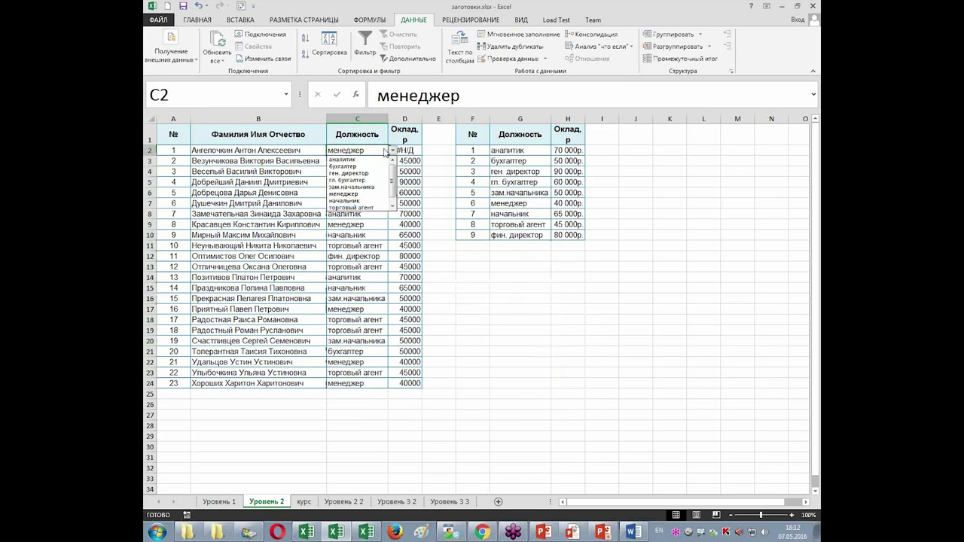
click(367, 194)
click(367, 192)
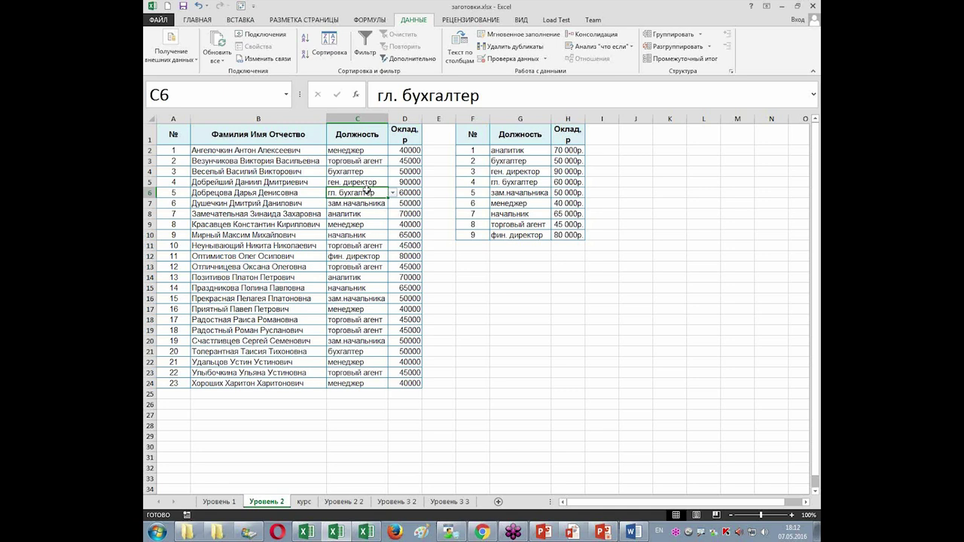
Try to enter "ghdggf" in C2, cancel the entry, and undo the earlier list choice in that cell
click(354, 151)
text(ghdg)
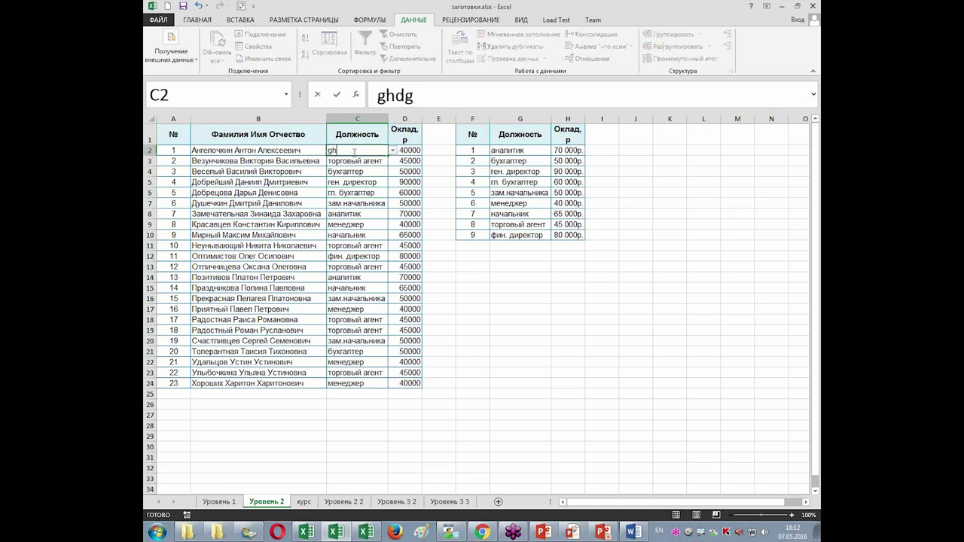
text(gf)
key(Return)
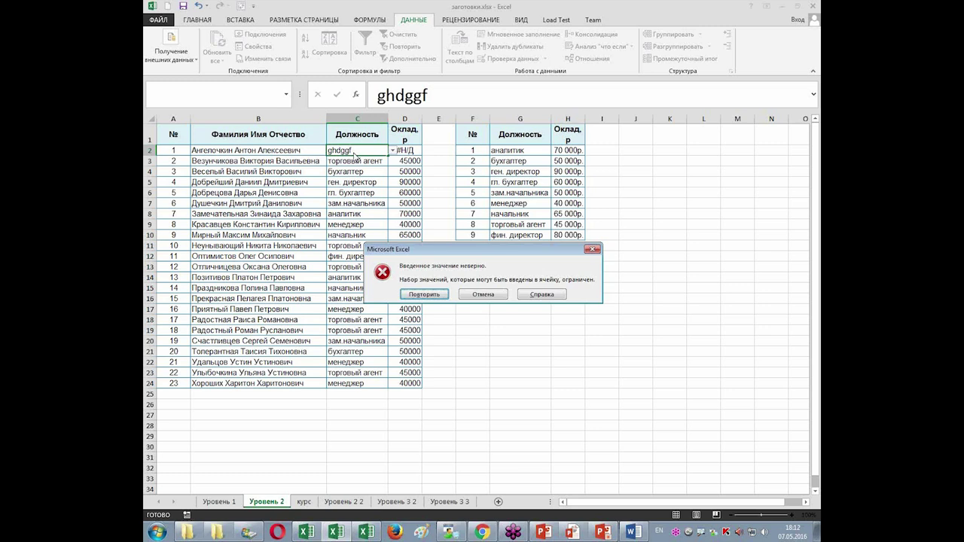
key(Escape)
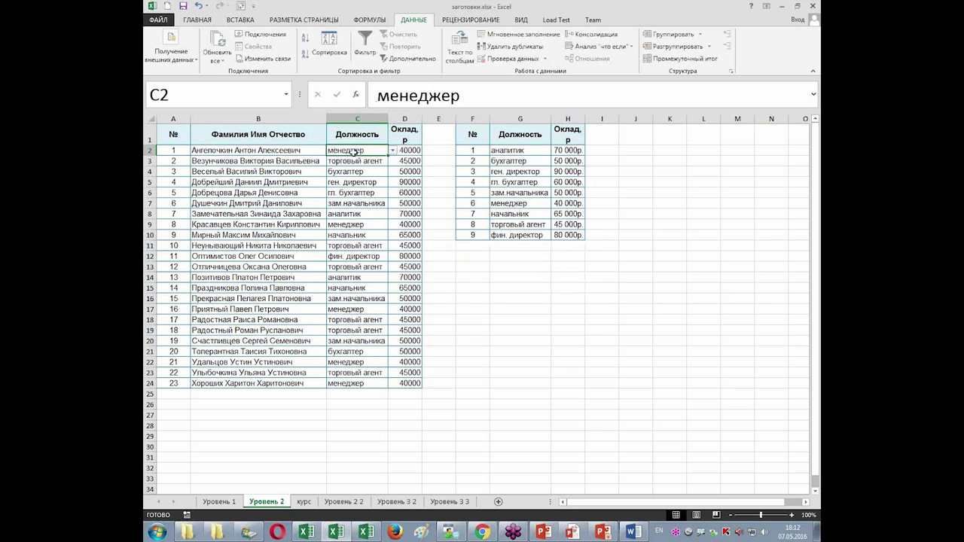
click(354, 182)
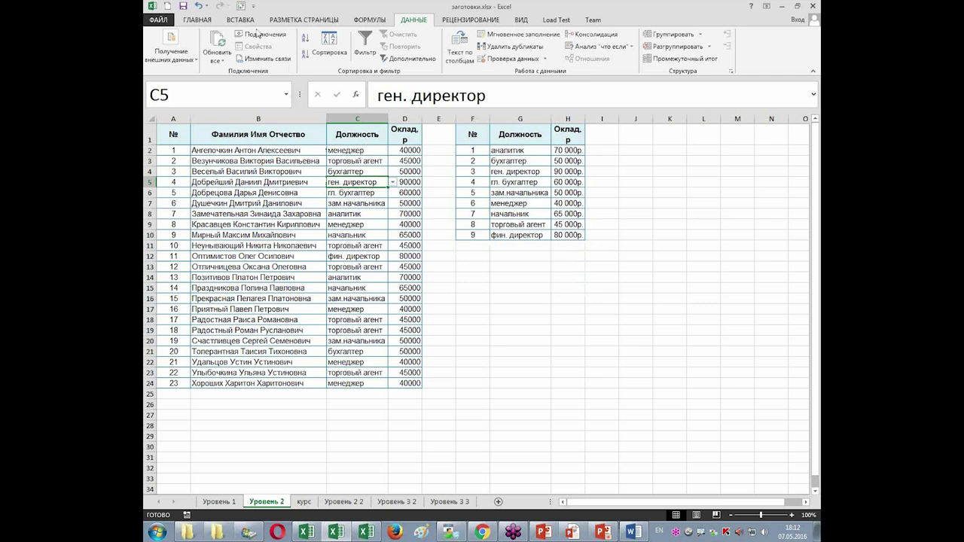
key(ctrl+z)
Circle the invalid data in the validated position column on the Уровень 2 sheet
click(546, 59)
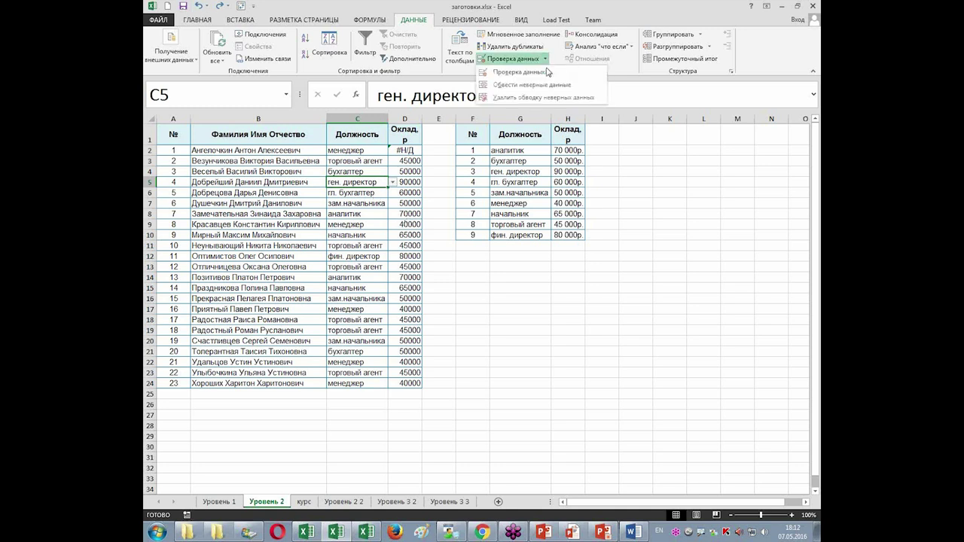
click(547, 85)
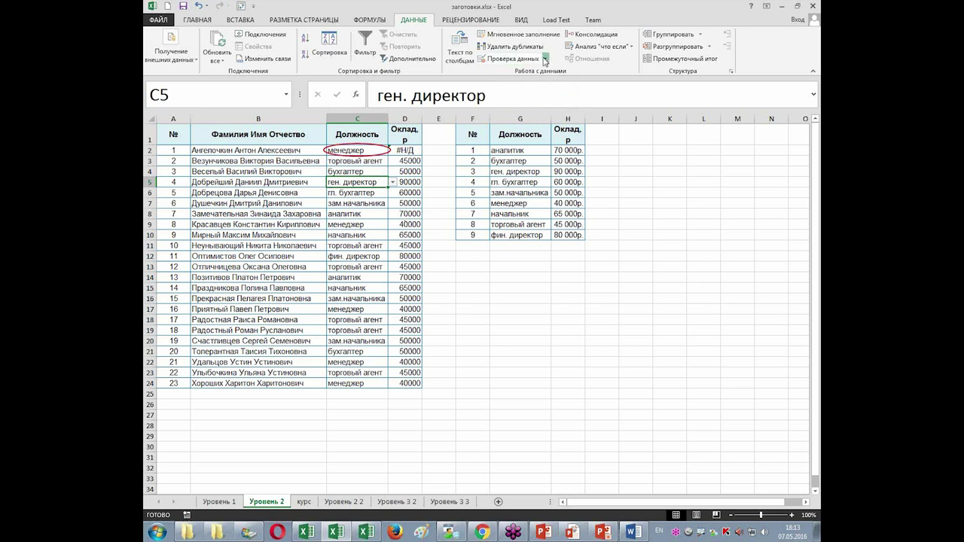
click(545, 59)
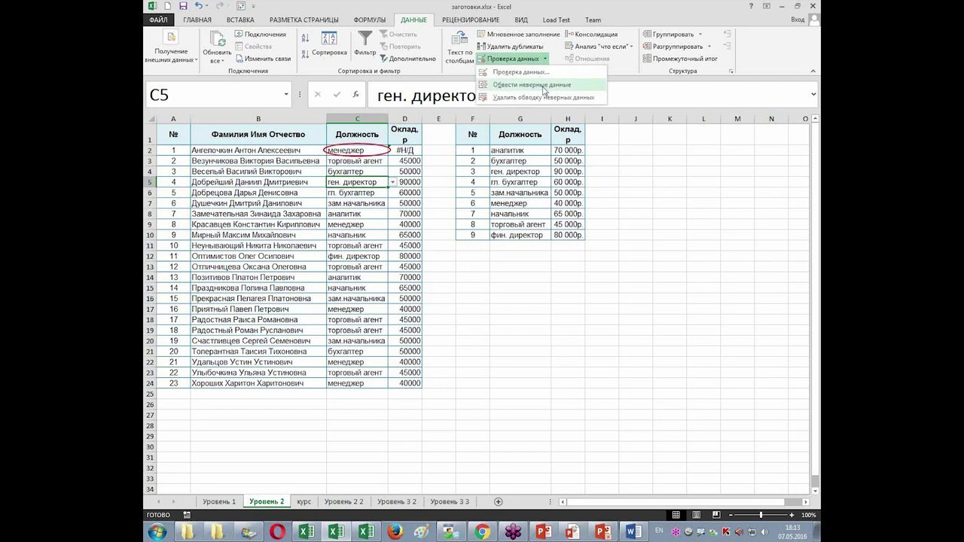
click(544, 92)
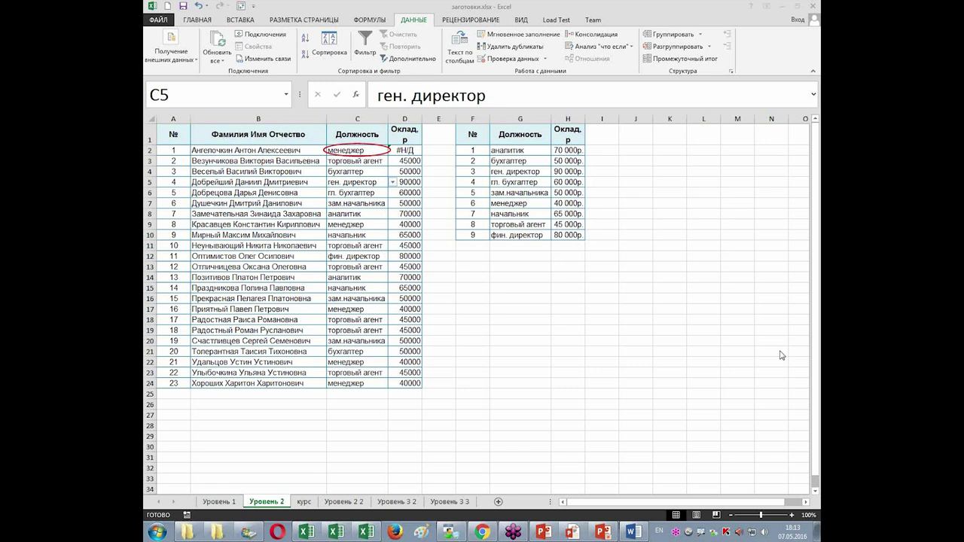
Create a pivot table on a new sheet from the sales data in A1:F257 of the Уровень 2 2 sheet
click(355, 503)
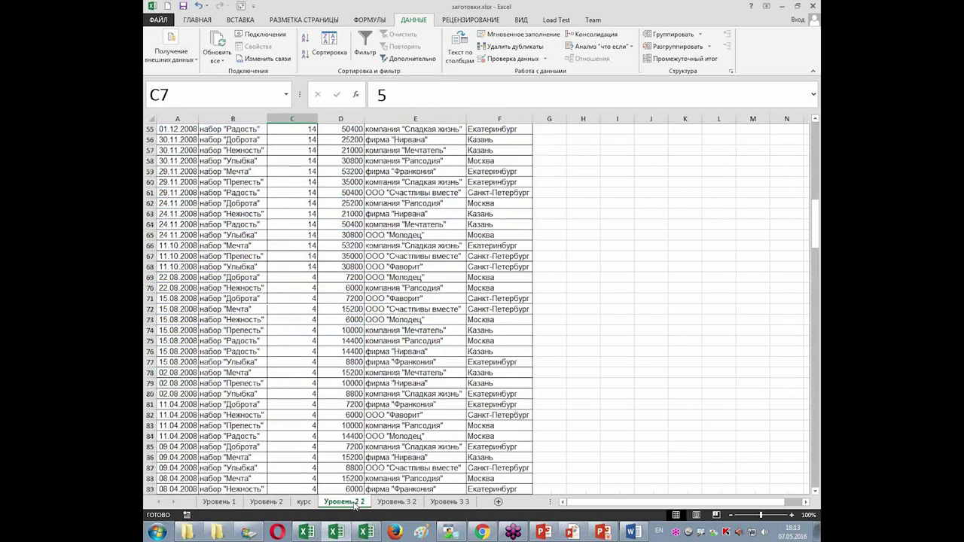
scroll(333, 389, up, 18)
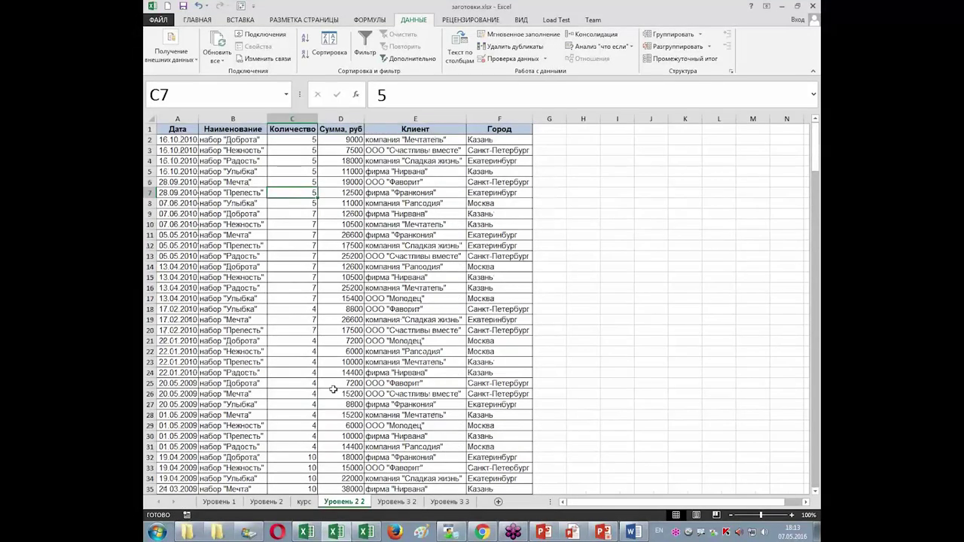
click(248, 172)
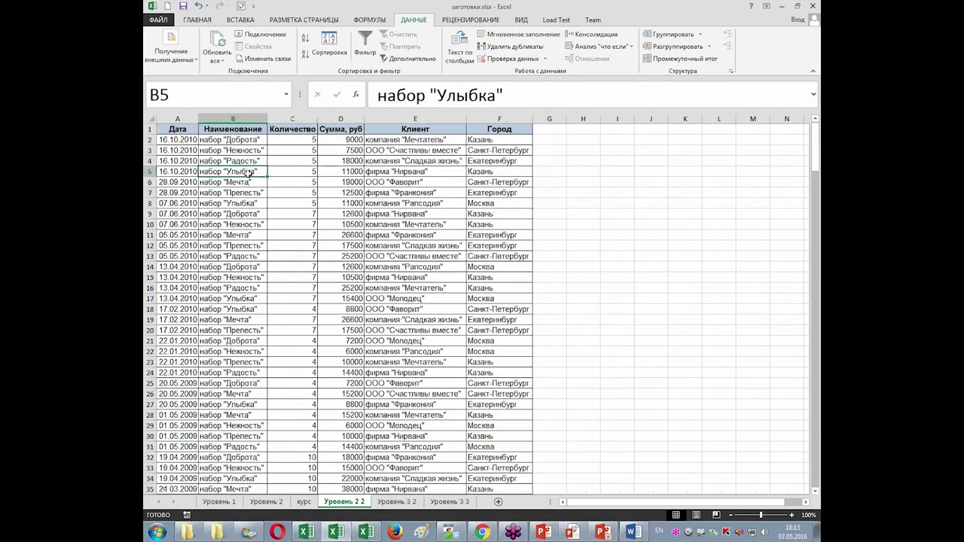
click(241, 20)
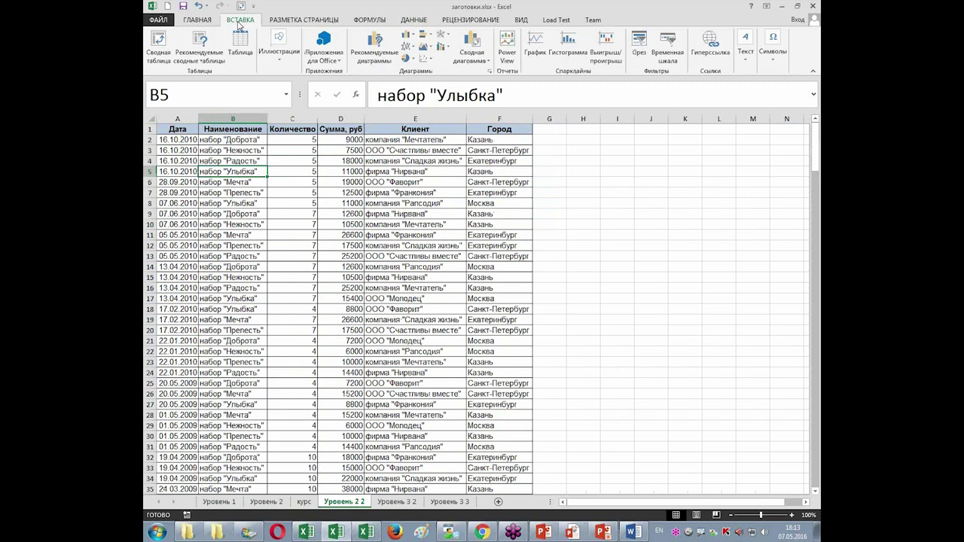
click(159, 57)
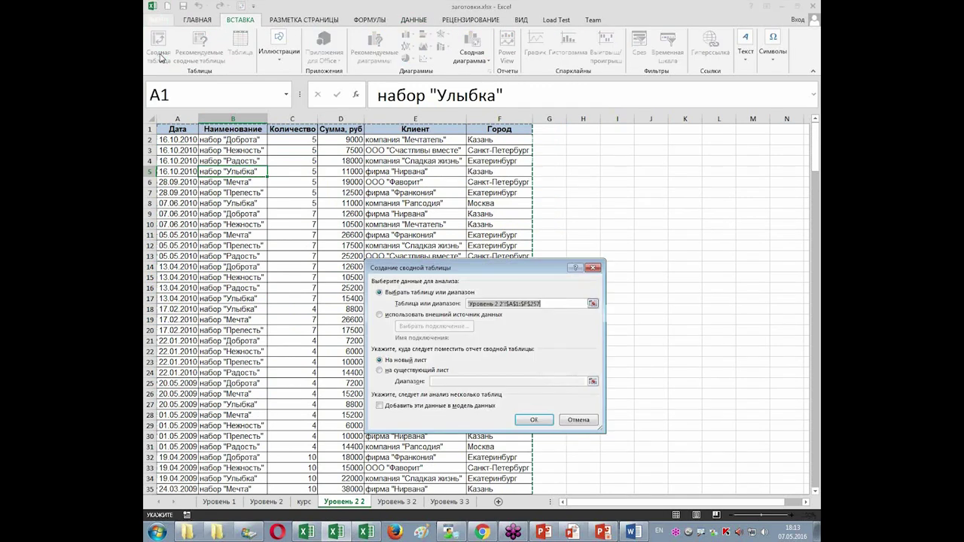
click(547, 424)
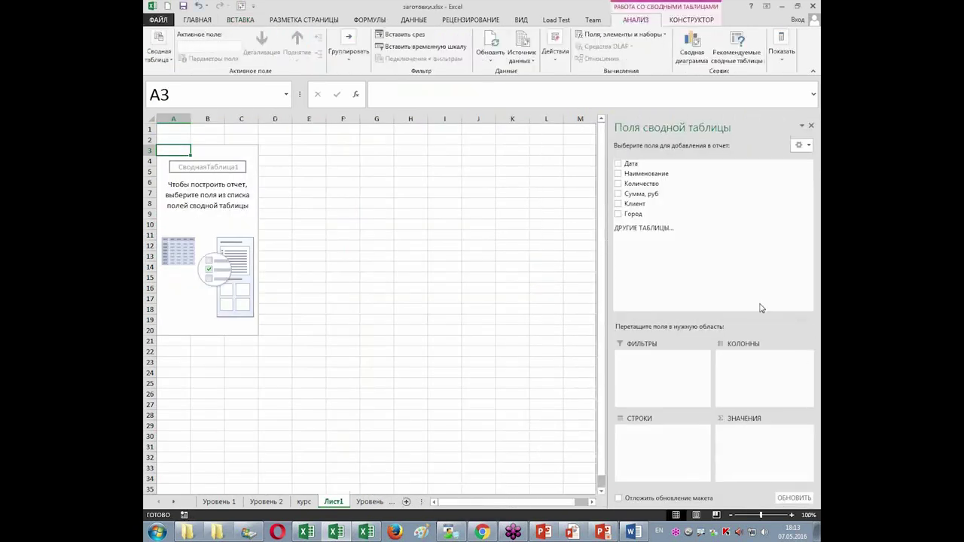
Lay out the pivot table with Дата in rows, Наименование in columns and Сумма, руб as the summed values
key(alt+shift)
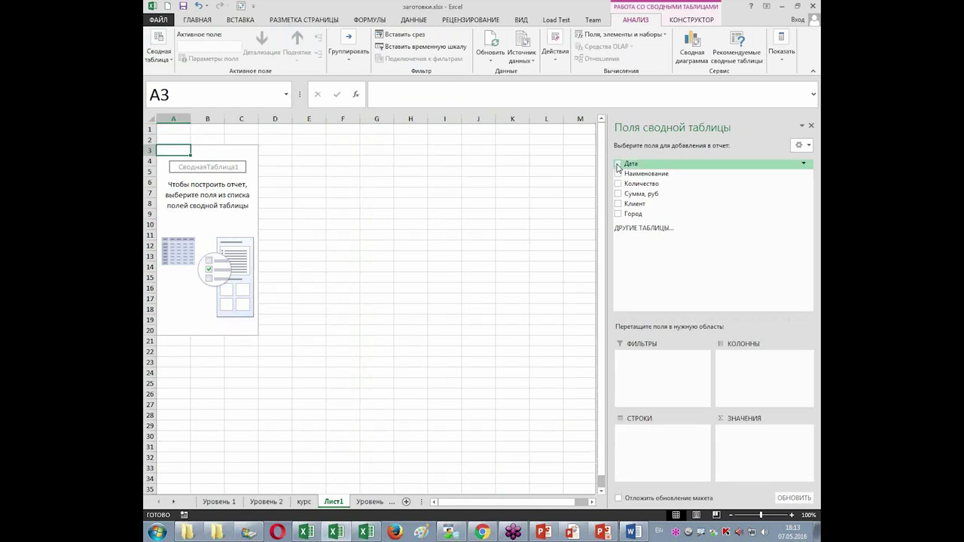
click(617, 164)
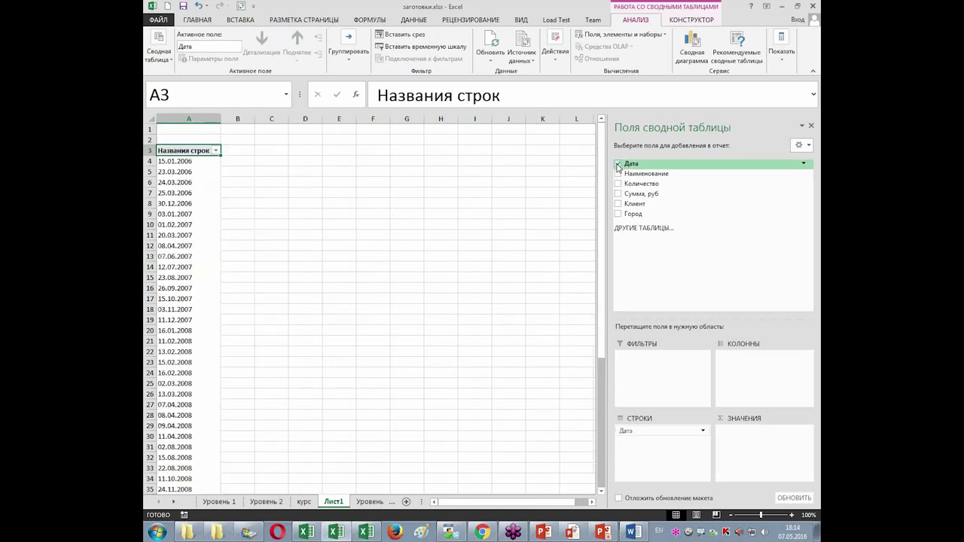
drag(640, 174, 759, 370)
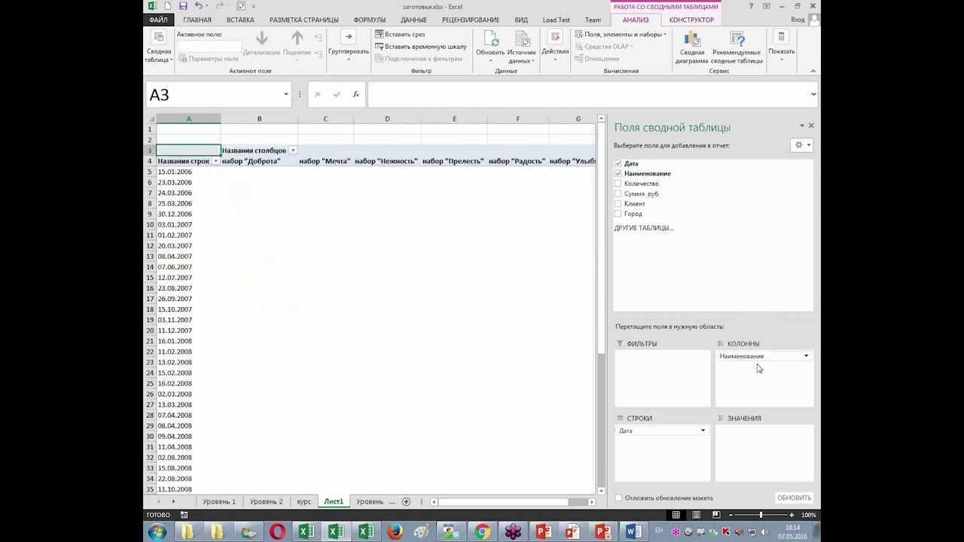
drag(640, 194, 759, 448)
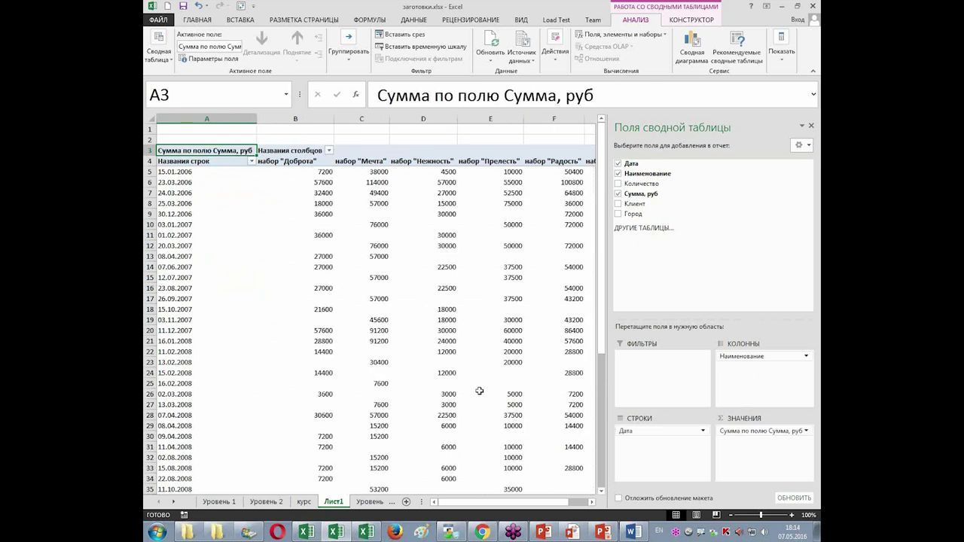
Look through the pivot table's date rows down to the grand total and back to the first dates
click(499, 141)
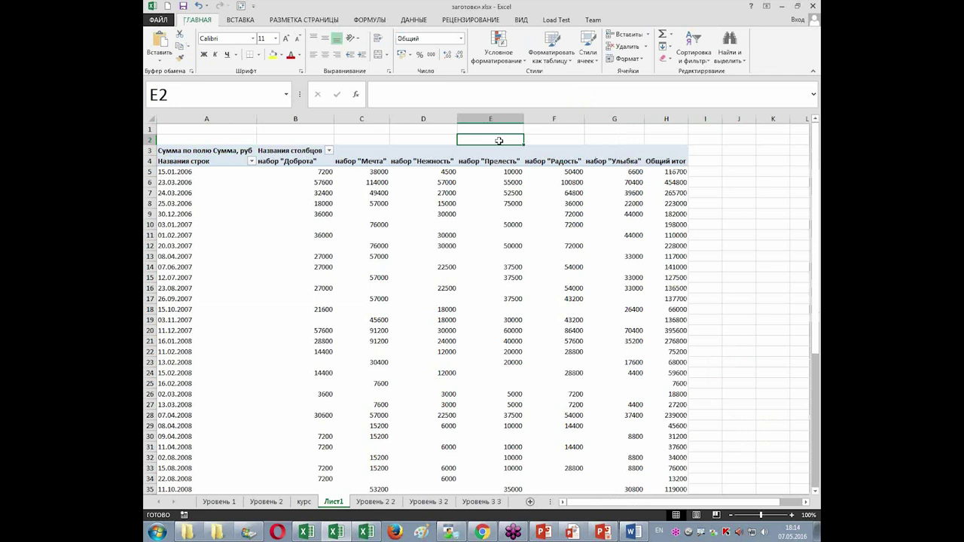
scroll(163, 237, down, 14)
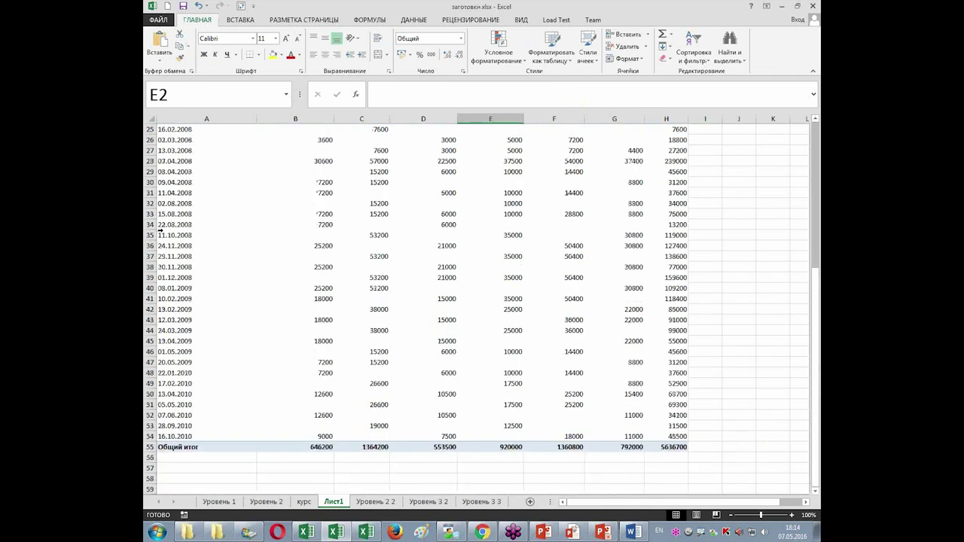
scroll(163, 237, up, 14)
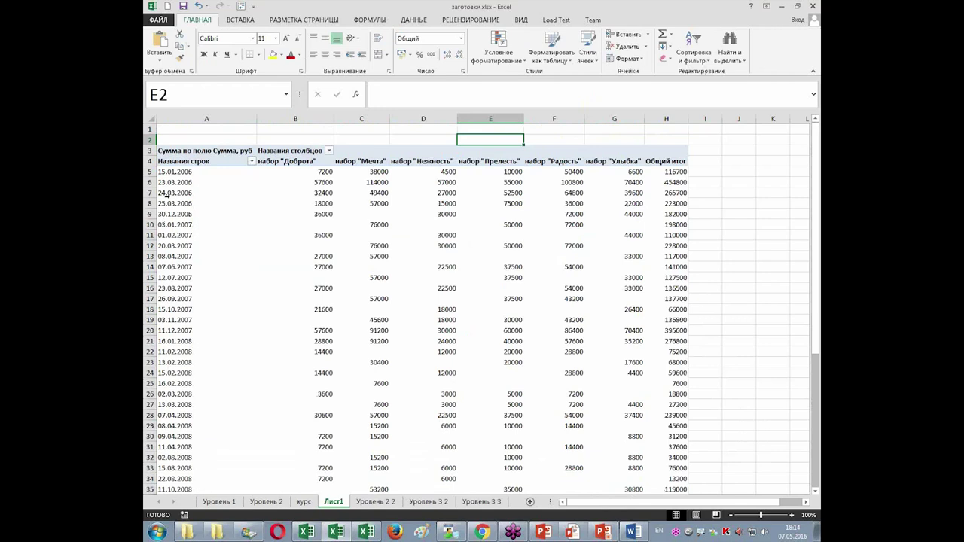
click(166, 195)
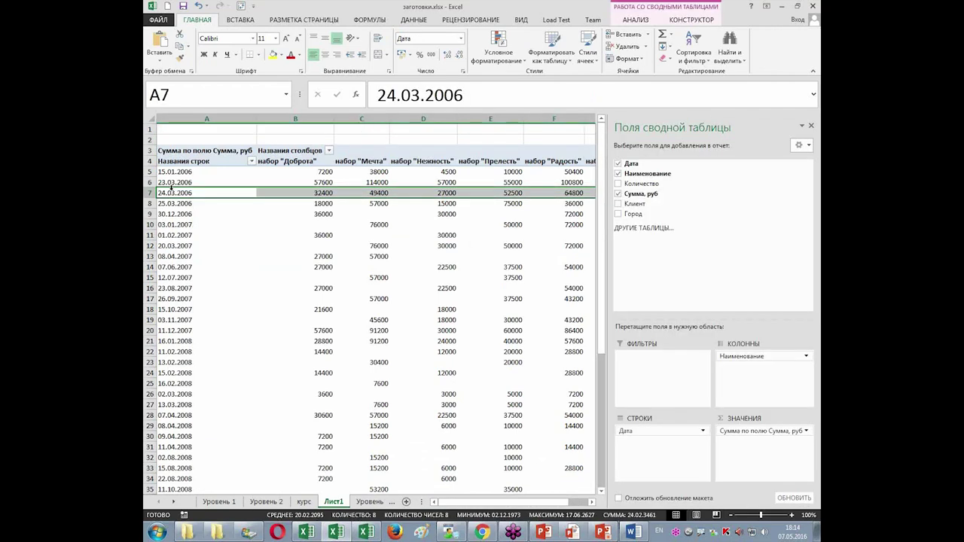
key(Up)
key(Up)
key(Up)
key(ctrl+space)
key(Return)
Group the pivot table's date rows by Месяцы, Кварталы and Годы
right_click(175, 194)
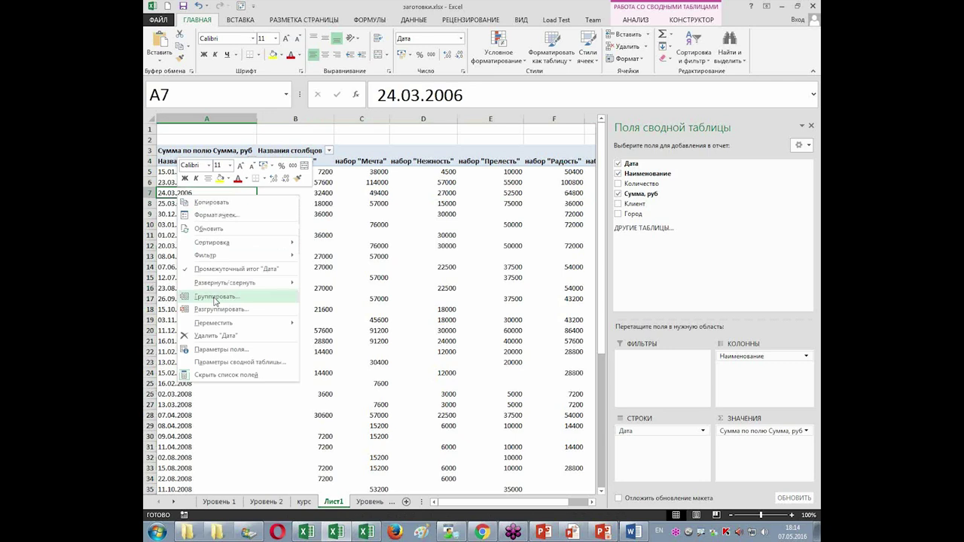
click(216, 298)
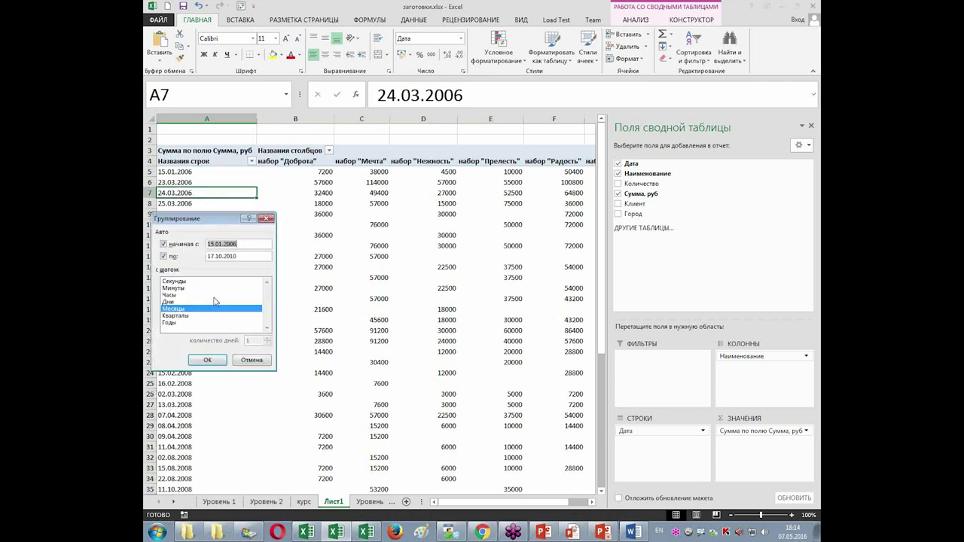
ctrl+click(179, 310)
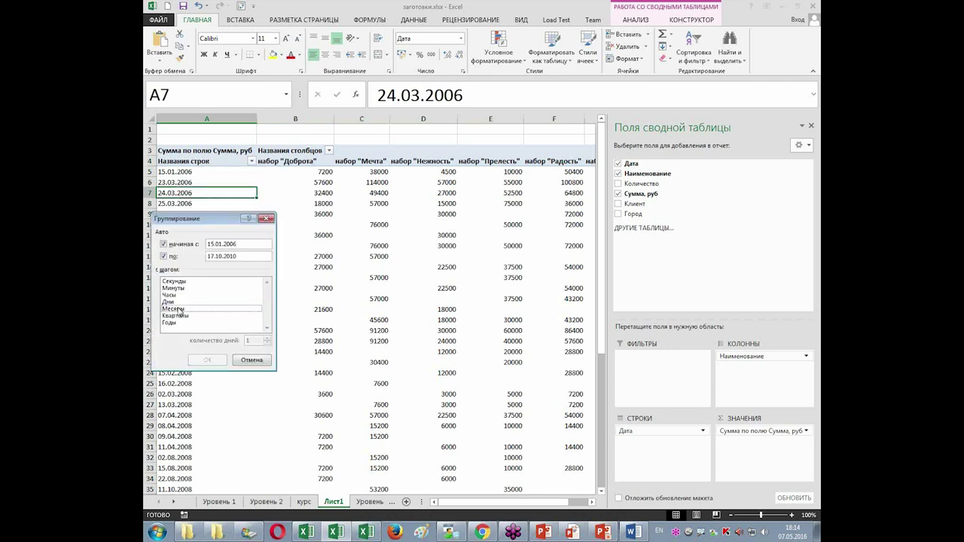
click(181, 309)
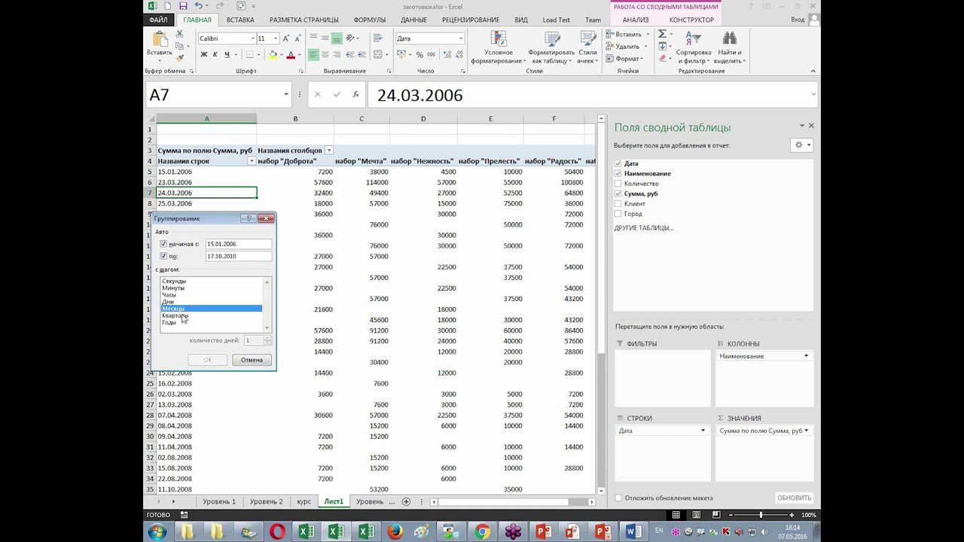
ctrl+click(181, 316)
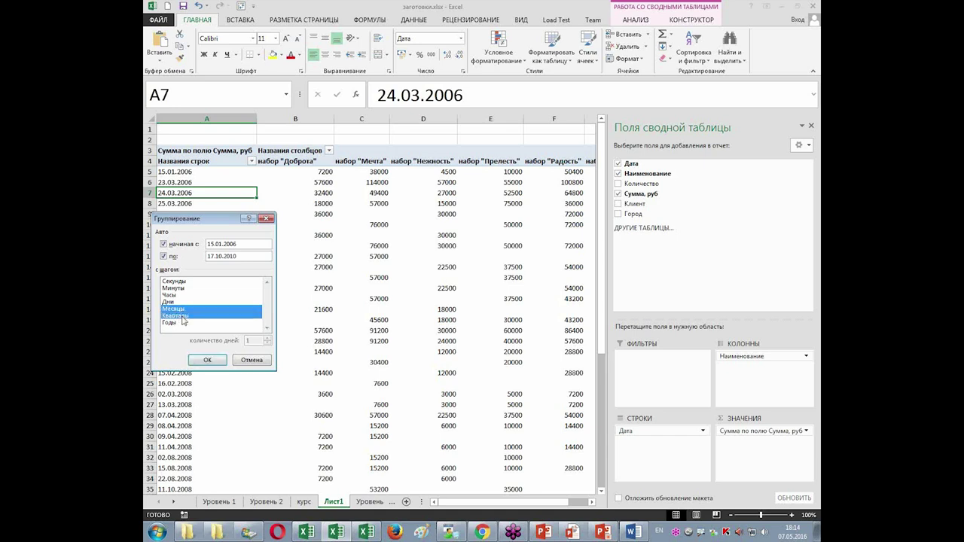
ctrl+click(176, 323)
click(208, 361)
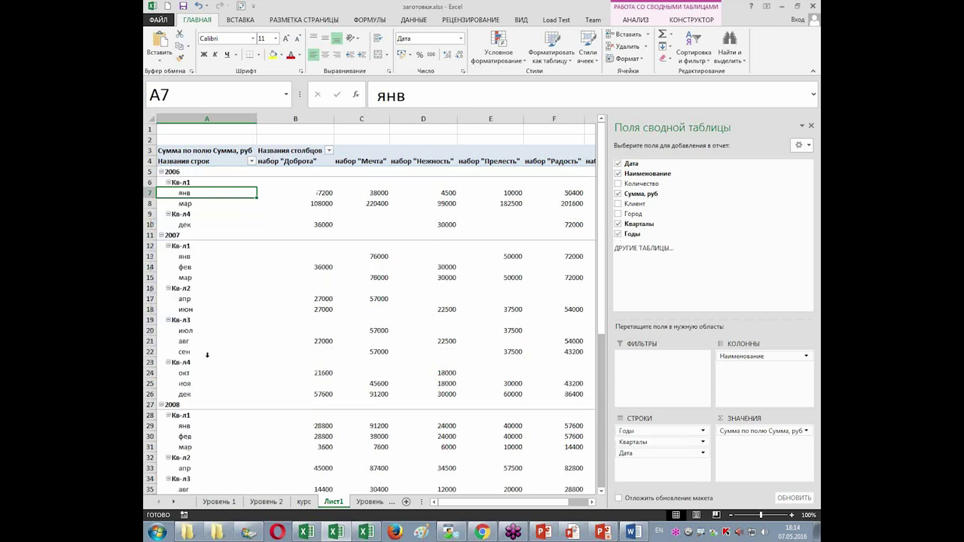
Regroup the pivot table's date rows by Годы only, without months and quarters
right_click(181, 188)
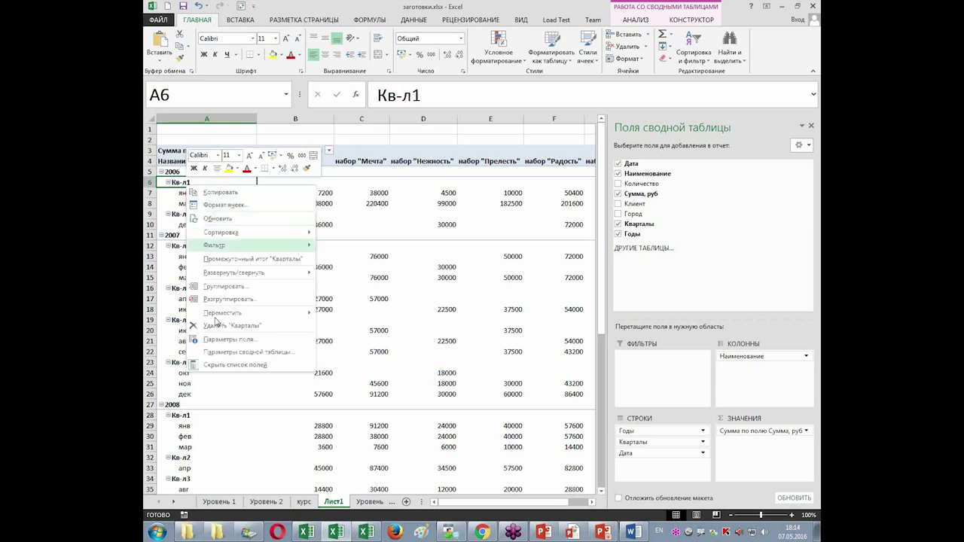
mouse_move(222, 317)
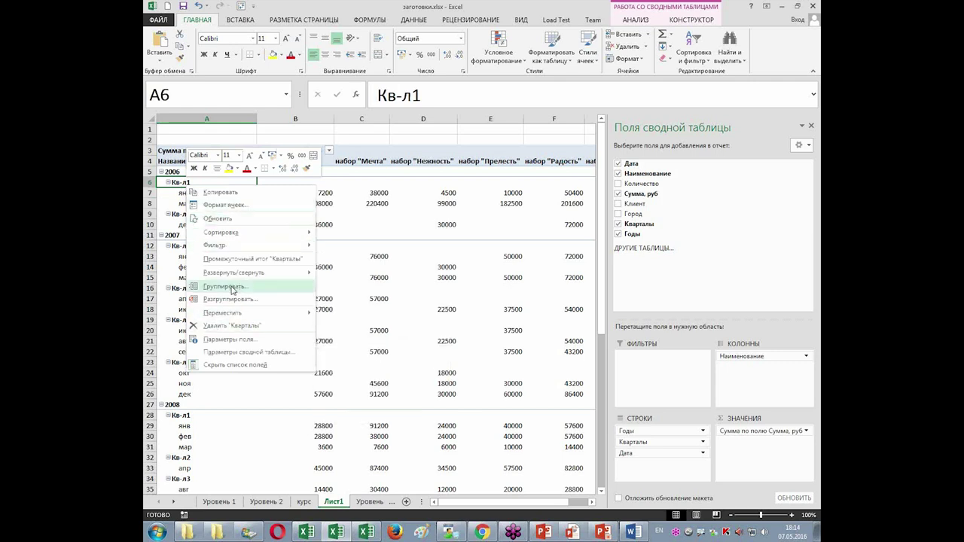
click(233, 287)
click(200, 298)
click(200, 304)
click(232, 351)
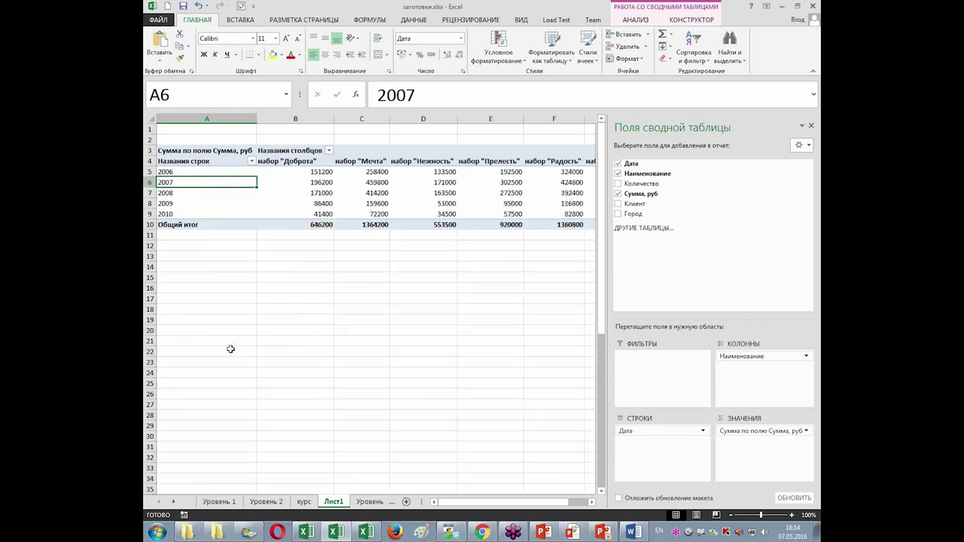
click(230, 349)
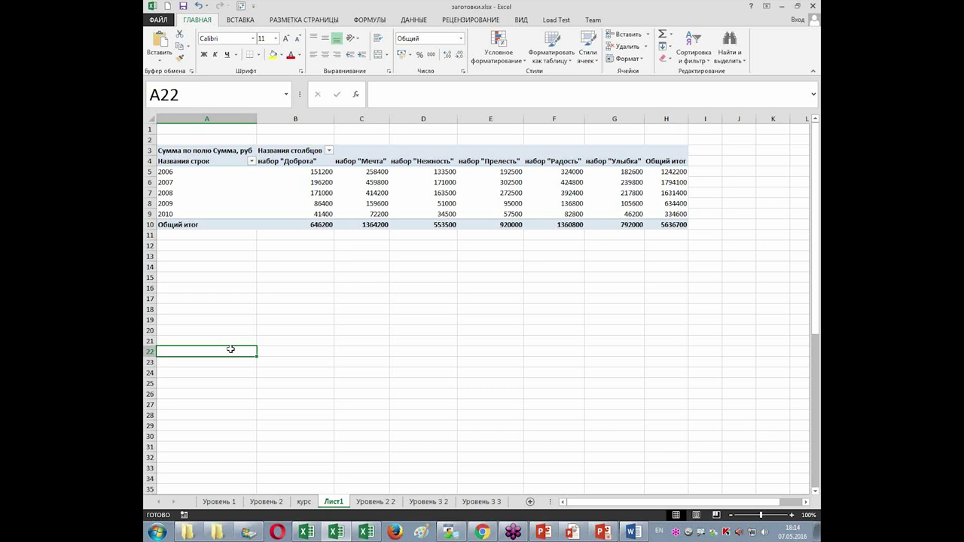
Create another pivot table on a new sheet from A1:F257 of the Уровень 2 2 sheet, with Дата in rows
click(375, 502)
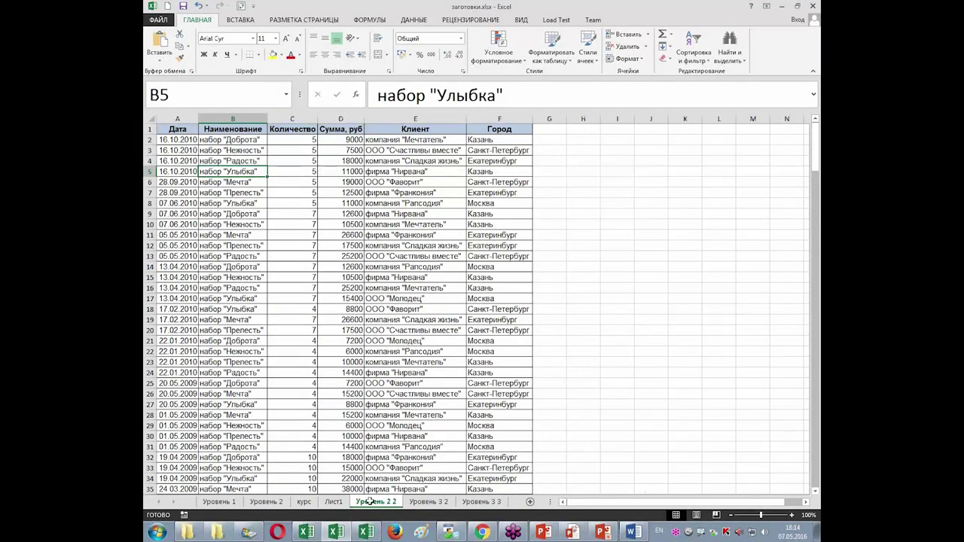
click(253, 150)
click(240, 21)
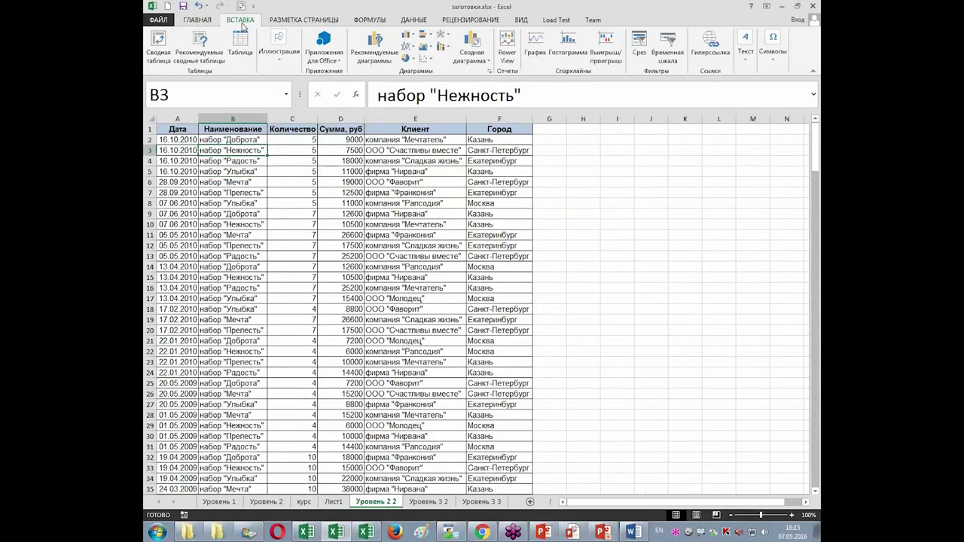
click(159, 56)
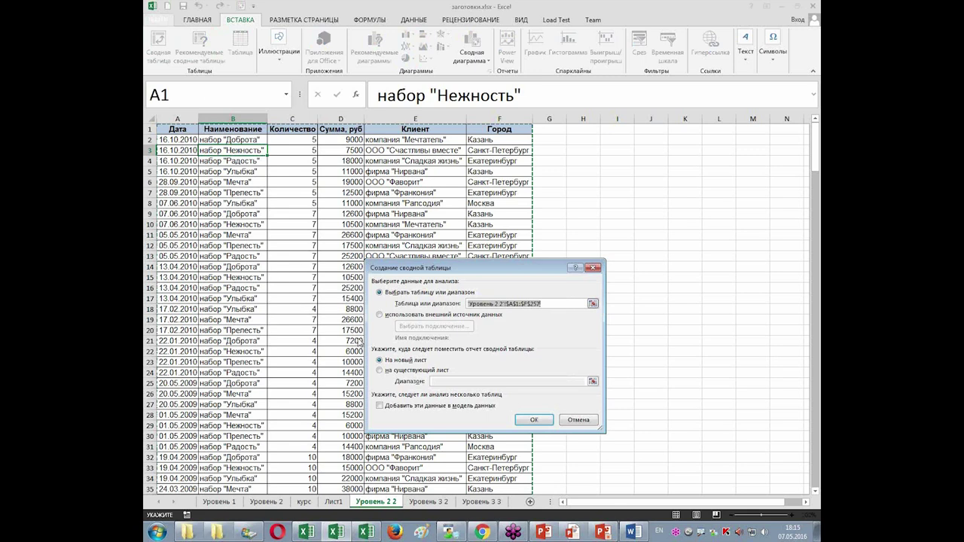
click(546, 419)
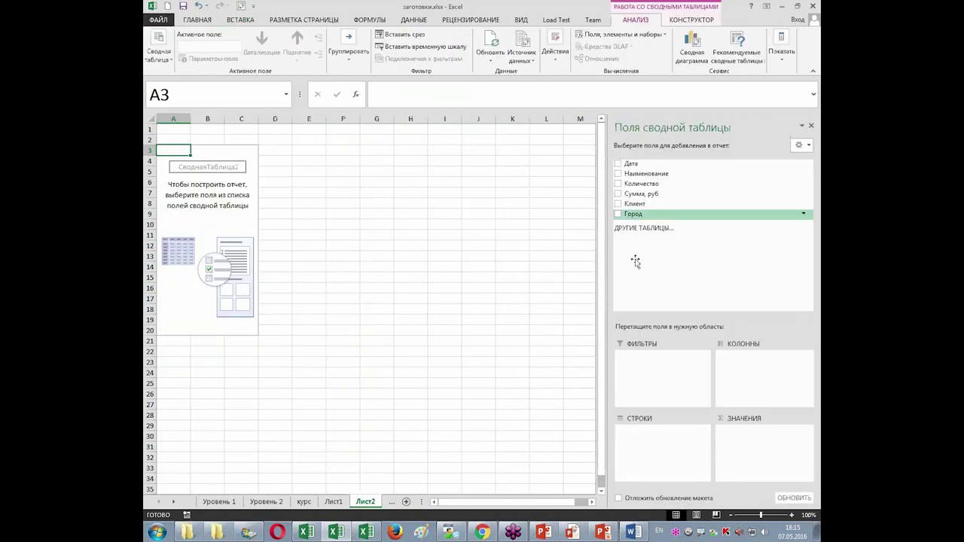
drag(628, 163, 659, 435)
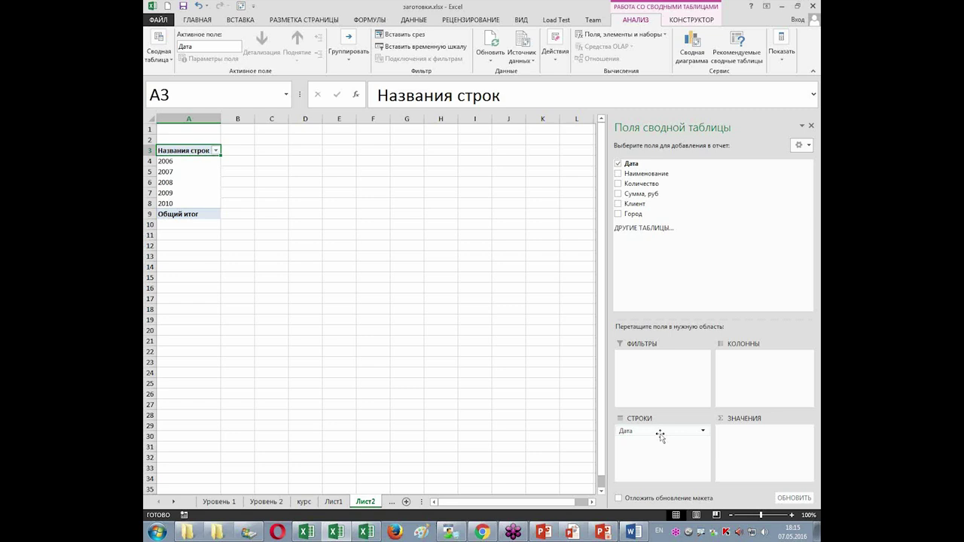
click(455, 382)
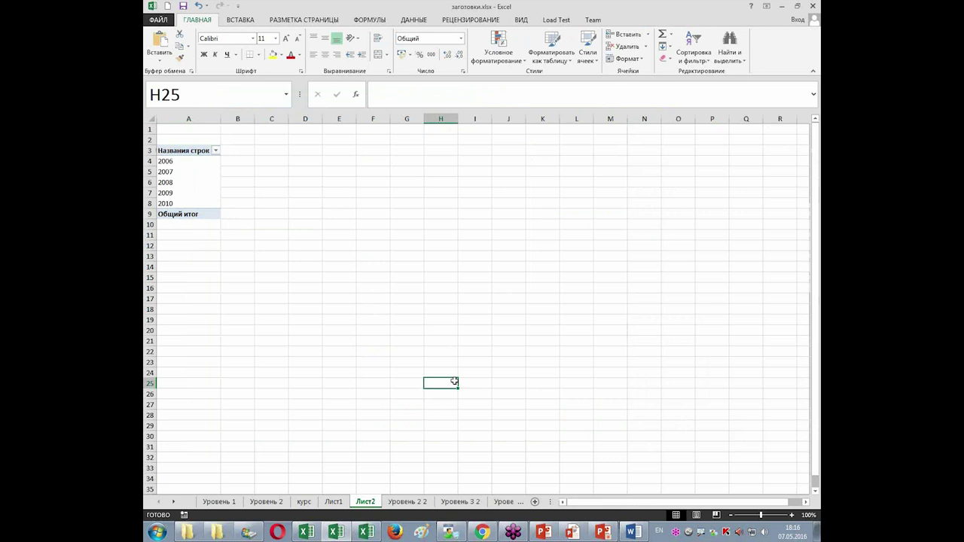
Choose Все команды as the command source in the Quick Access Toolbar options and look through the list for a command to add
click(160, 20)
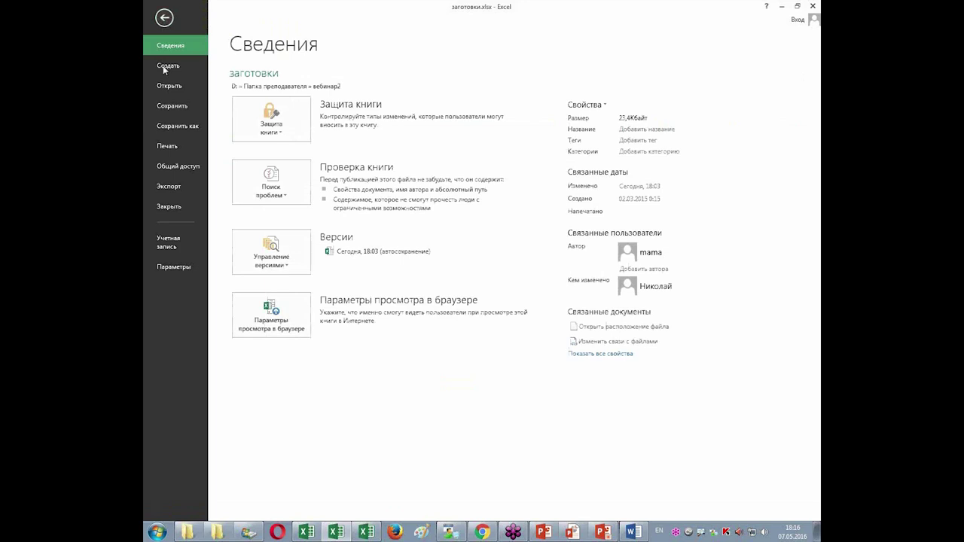
click(166, 267)
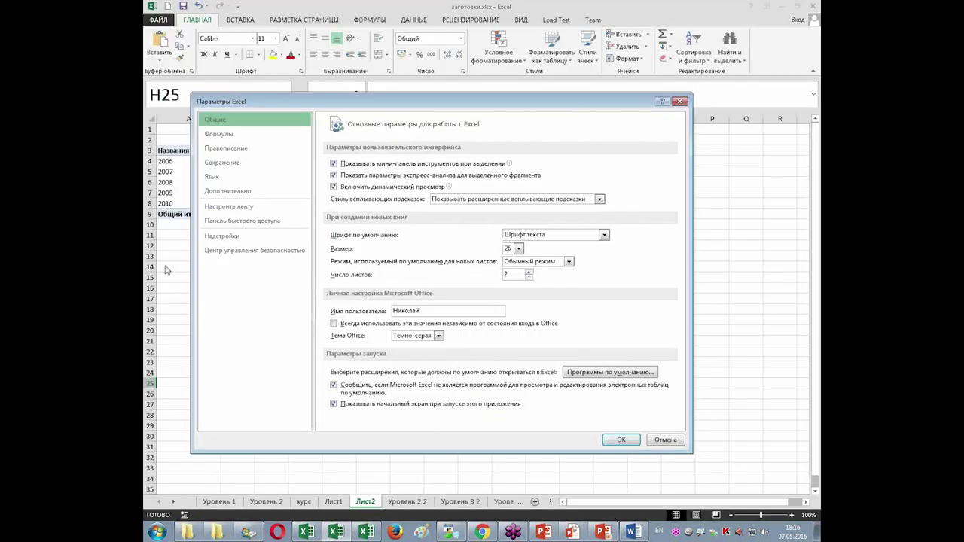
click(244, 223)
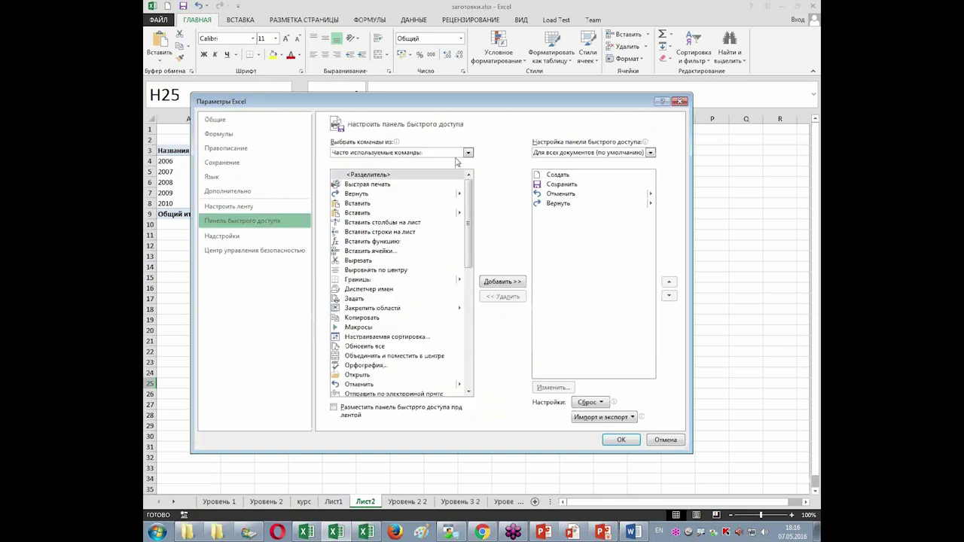
click(468, 153)
click(450, 185)
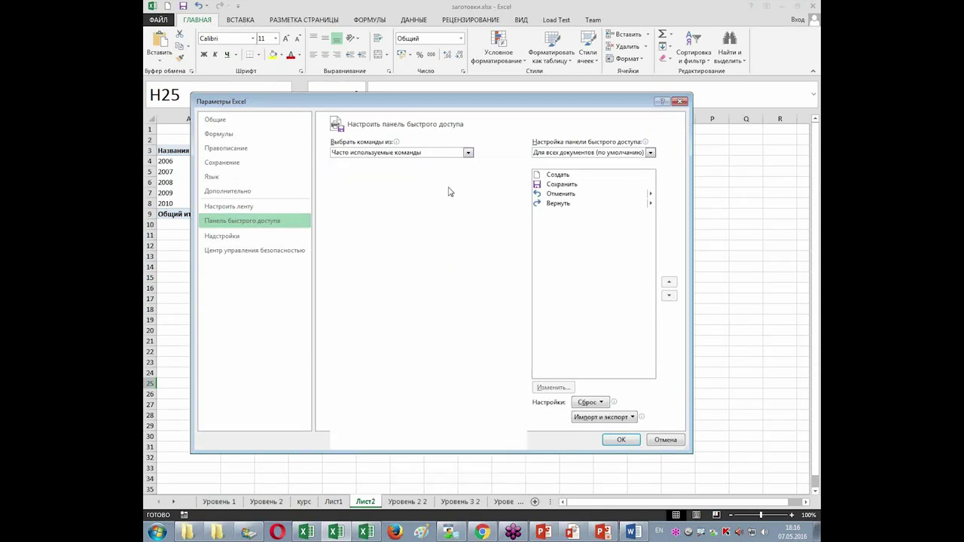
scroll(445, 226, down, 20)
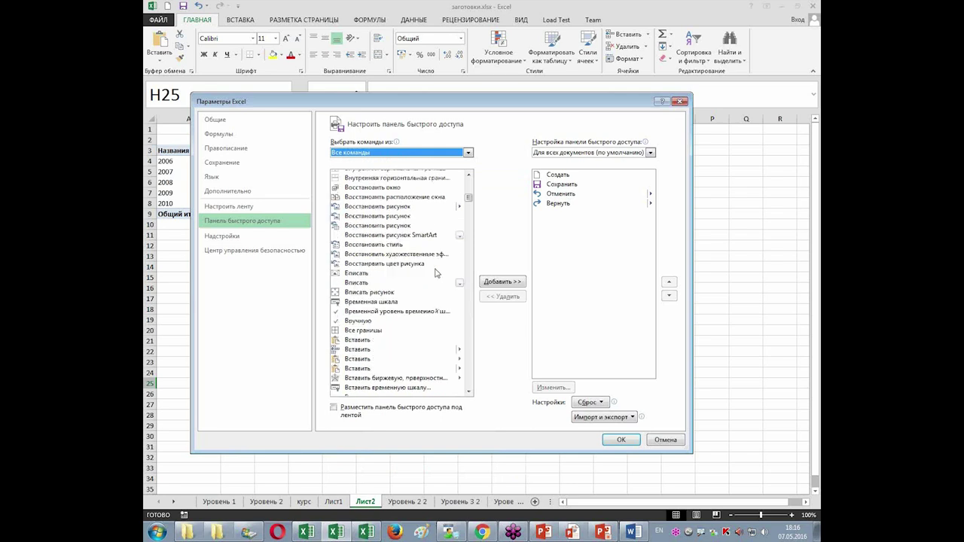
scroll(434, 282, down, 20)
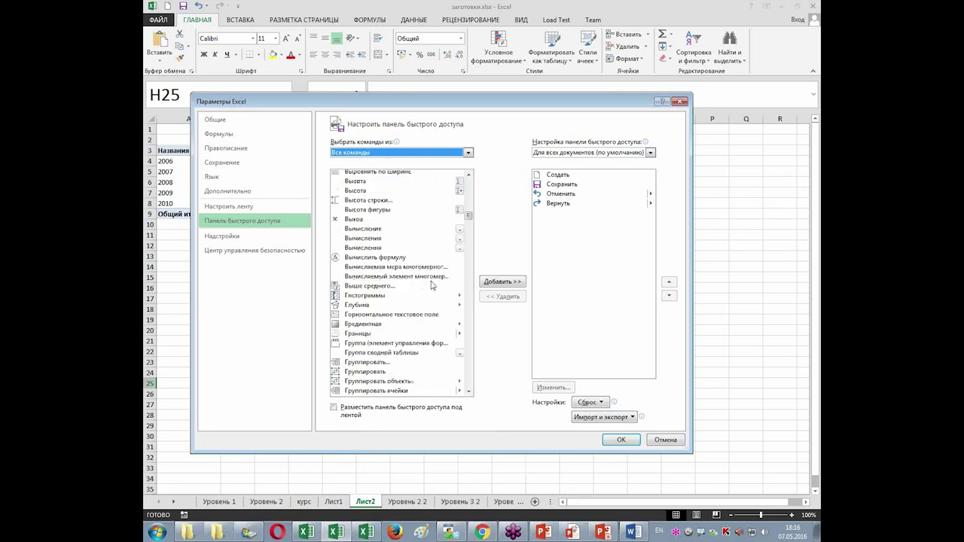
scroll(433, 286, down, 20)
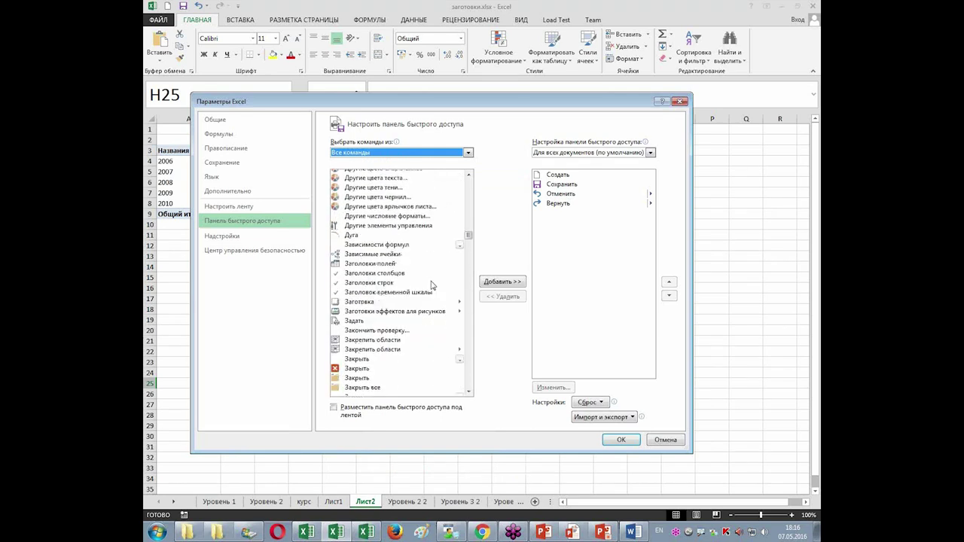
scroll(433, 286, down, 20)
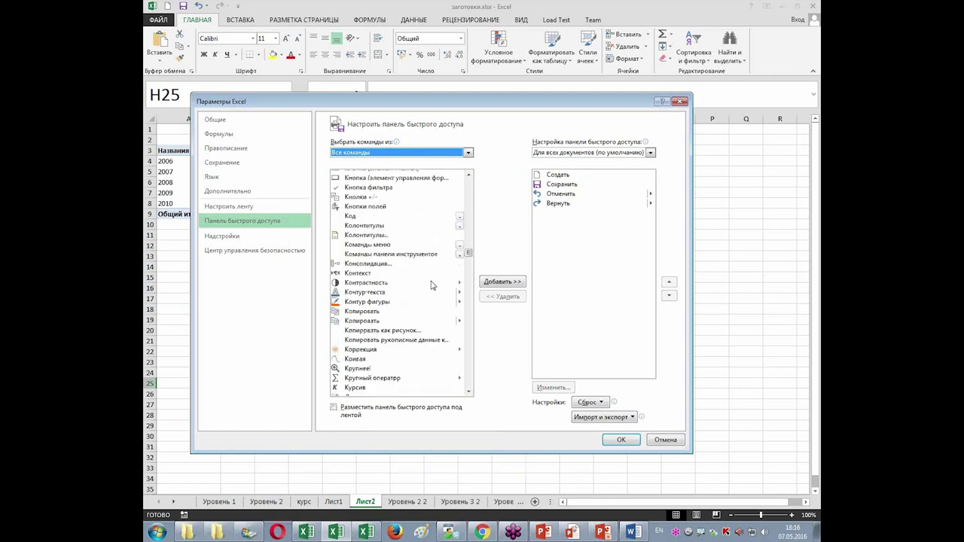
Add the "Мастер сводных таблиц и диаграмм" command to the Quick Access Toolbar for all documents
scroll(433, 286, down, 2)
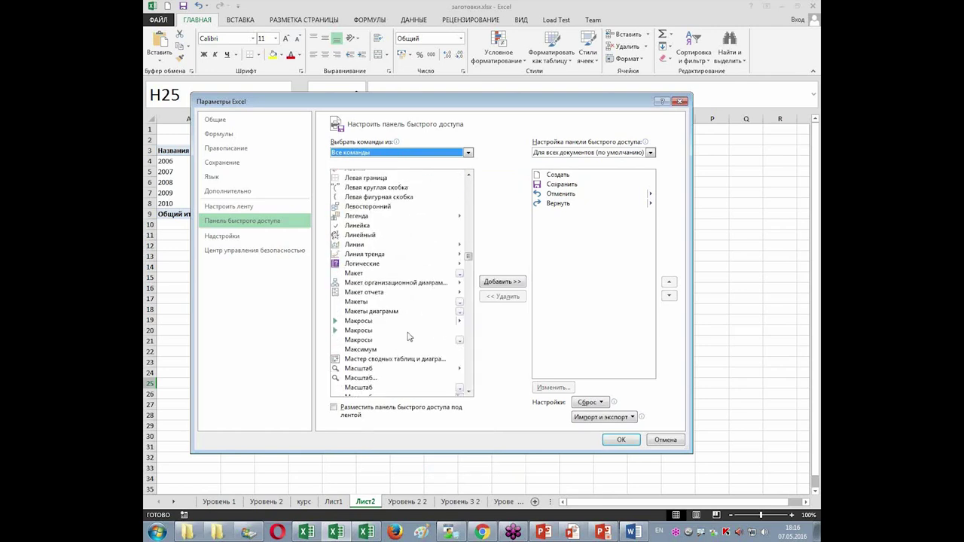
click(390, 360)
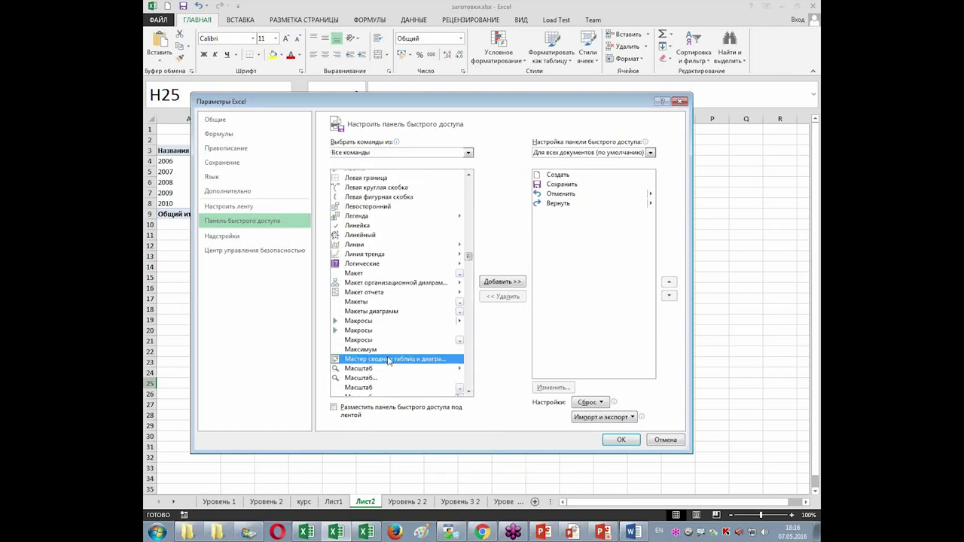
click(519, 283)
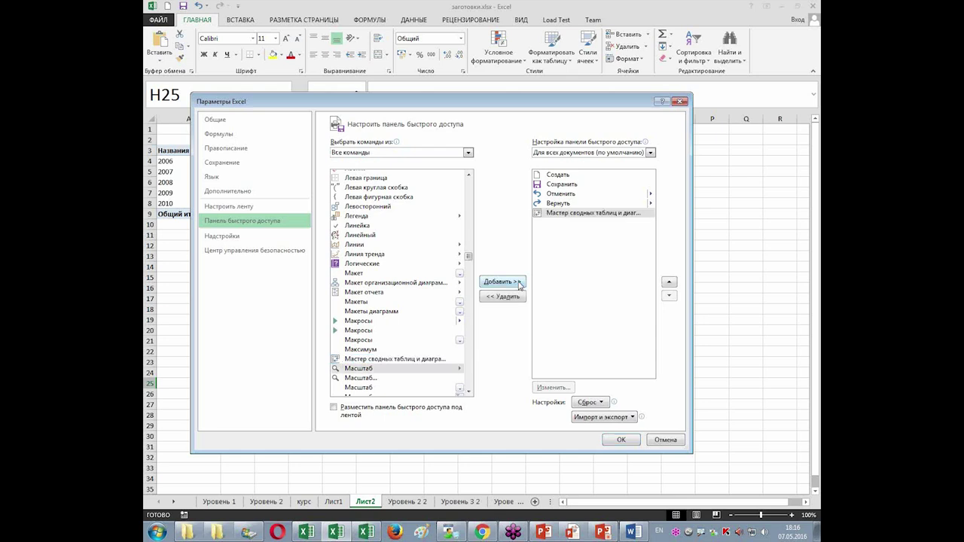
click(619, 440)
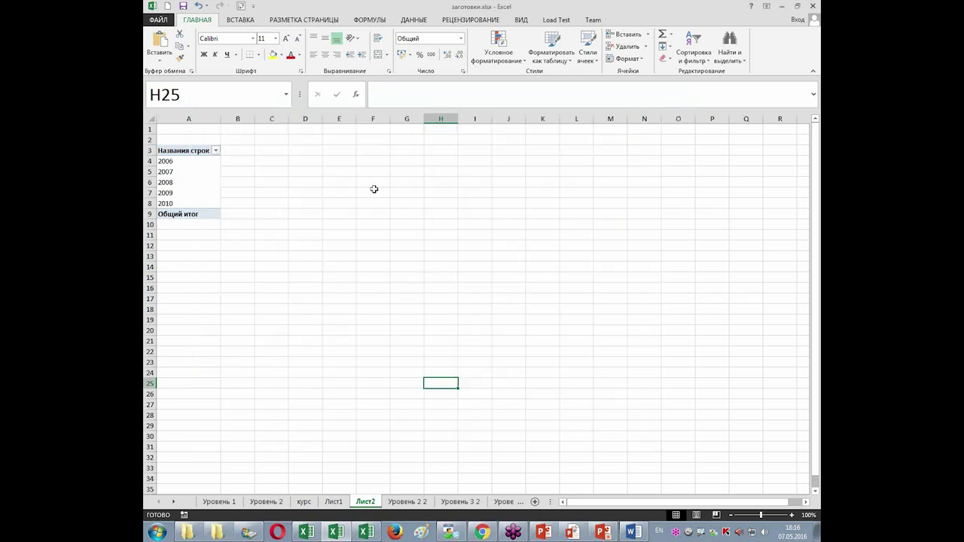
Go to the "Уровень 2 2" sheet containing the sales data by date, product, client and city
click(251, 23)
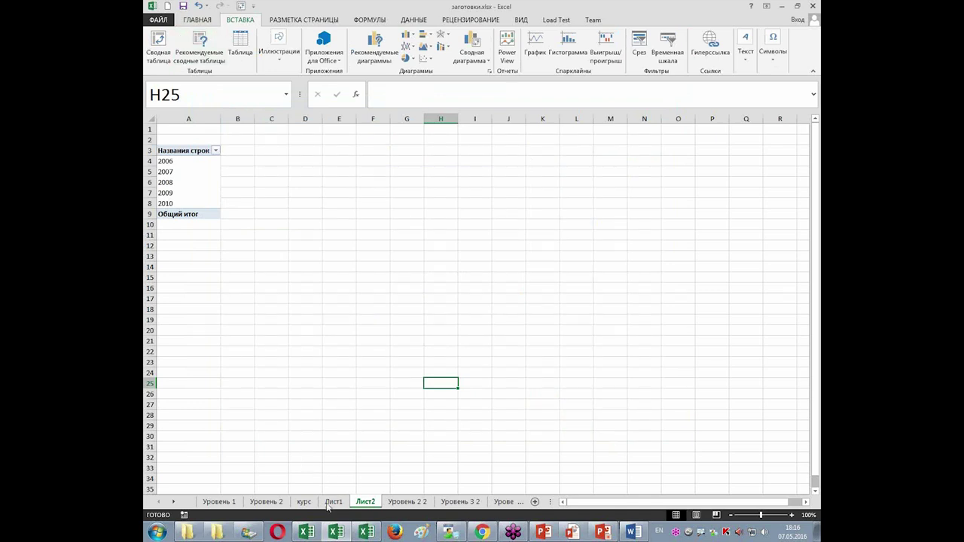
click(271, 503)
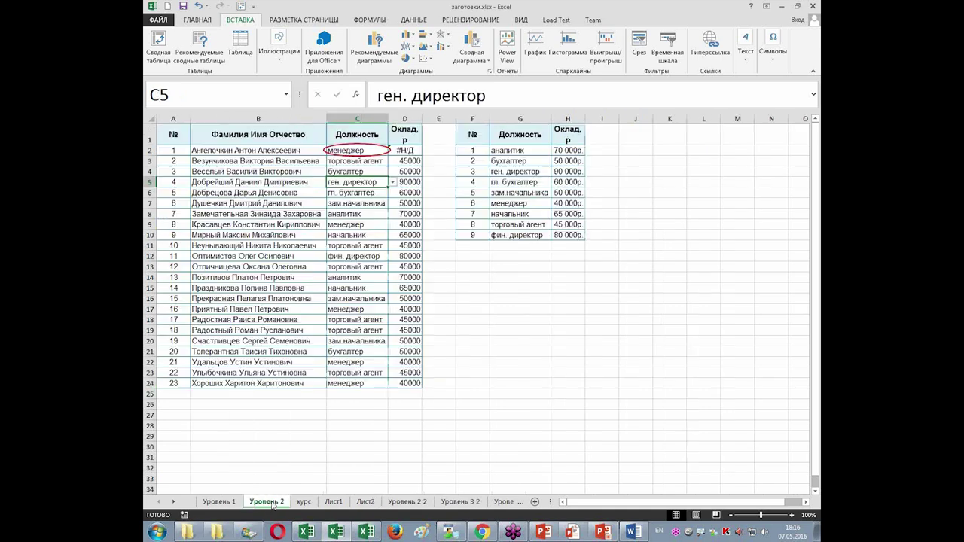
click(419, 502)
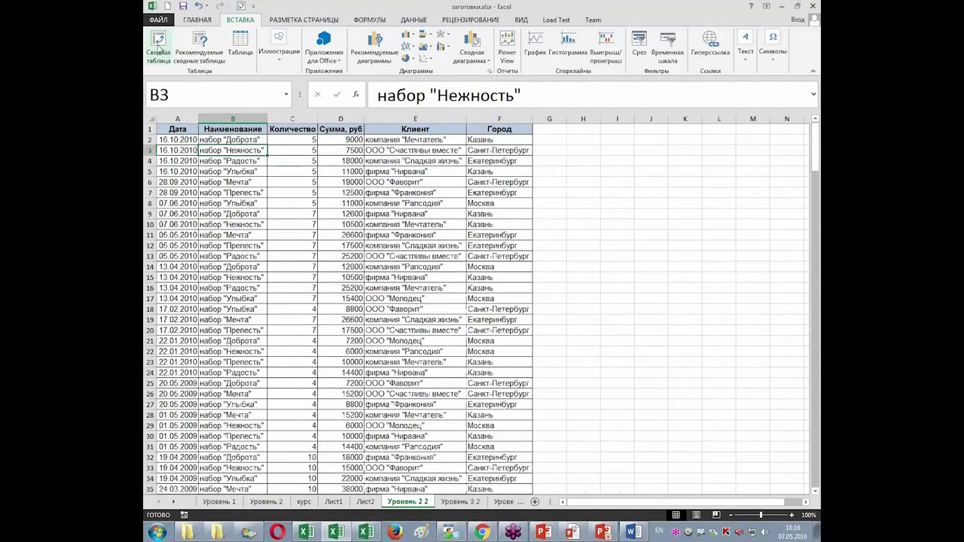
Build an independent pivot table from $A$1:$F$257 on a new sheet with the PivotTable wizard, placing Дата in the rows
click(158, 45)
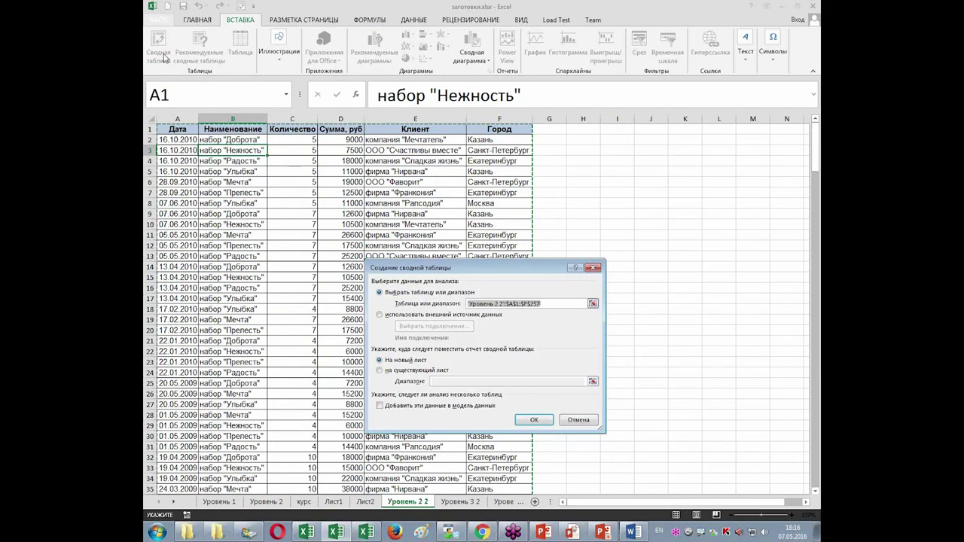
key(Escape)
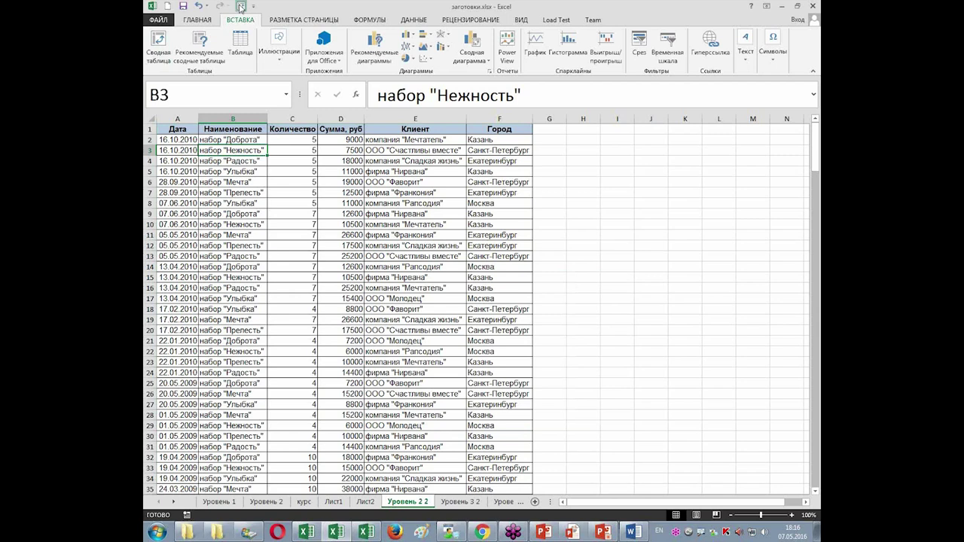
click(241, 7)
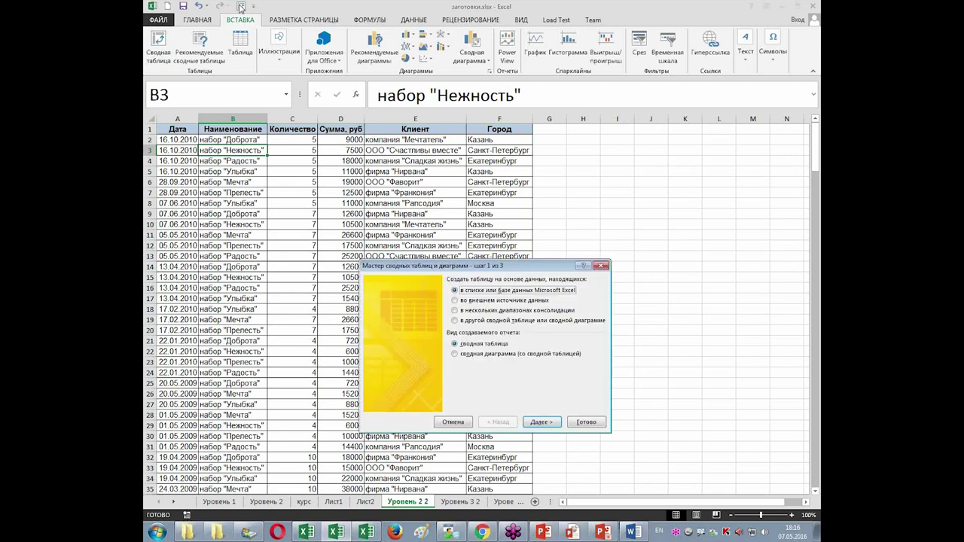
click(542, 422)
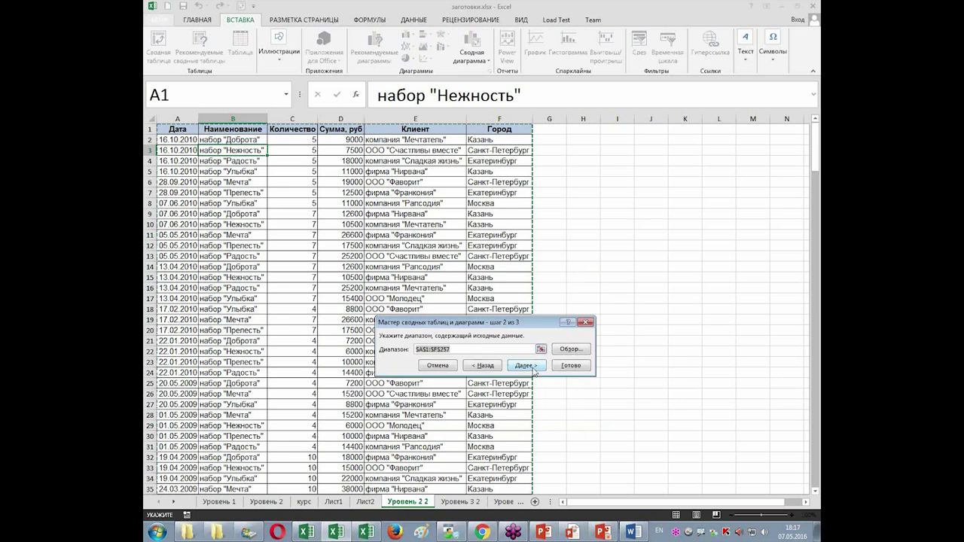
click(526, 366)
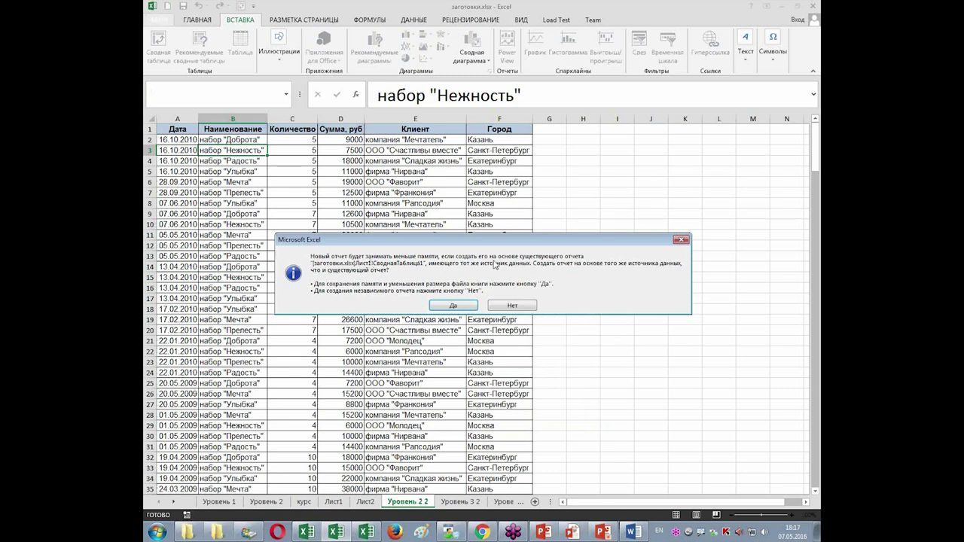
click(511, 306)
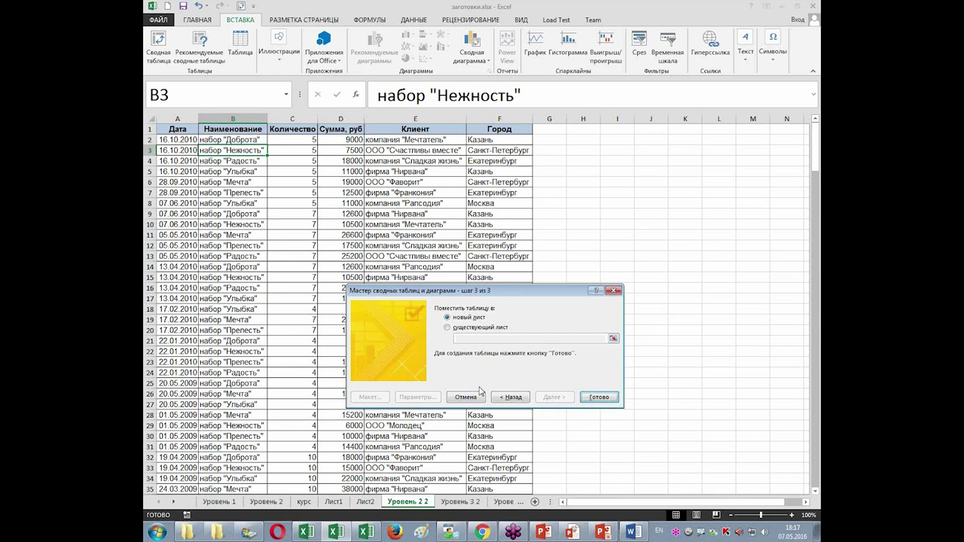
click(600, 397)
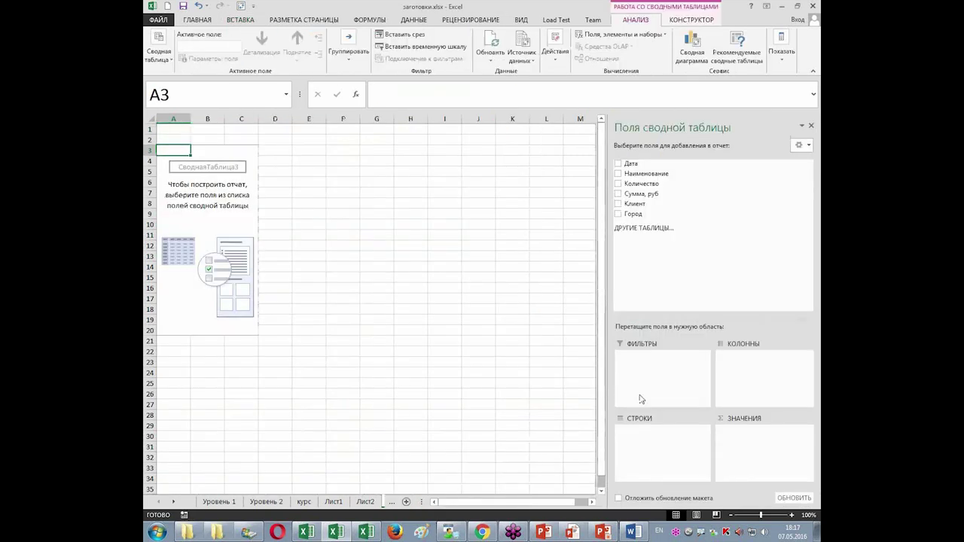
drag(631, 166, 663, 447)
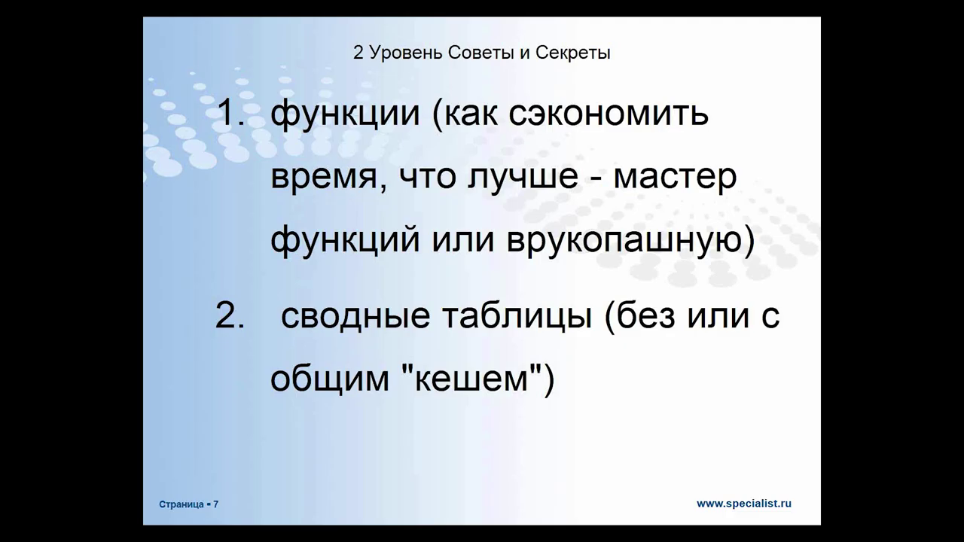
Advance the presentation to the slide "3 Уровень Советы и Секреты" and switch to the Excel workbook заготовки.xlsx
click(429, 337)
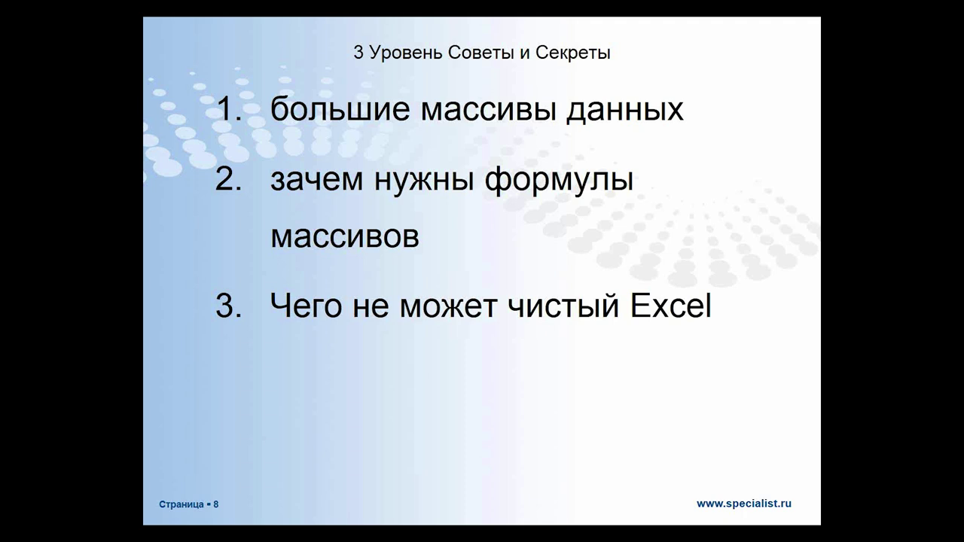
key(alt+Tab)
key(alt+Tab)
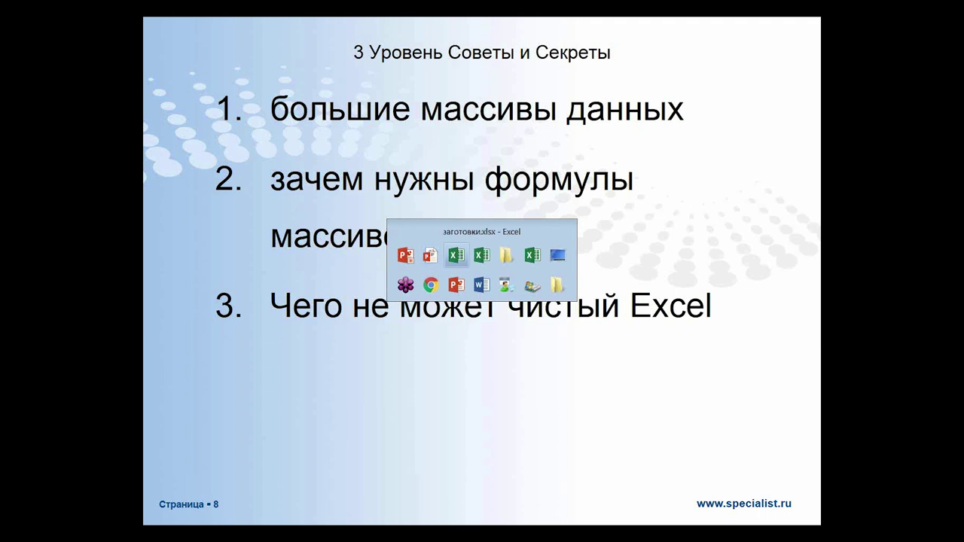
Examine the last row and last column of the Лист3 sheet, and return to cell A1
click(366, 358)
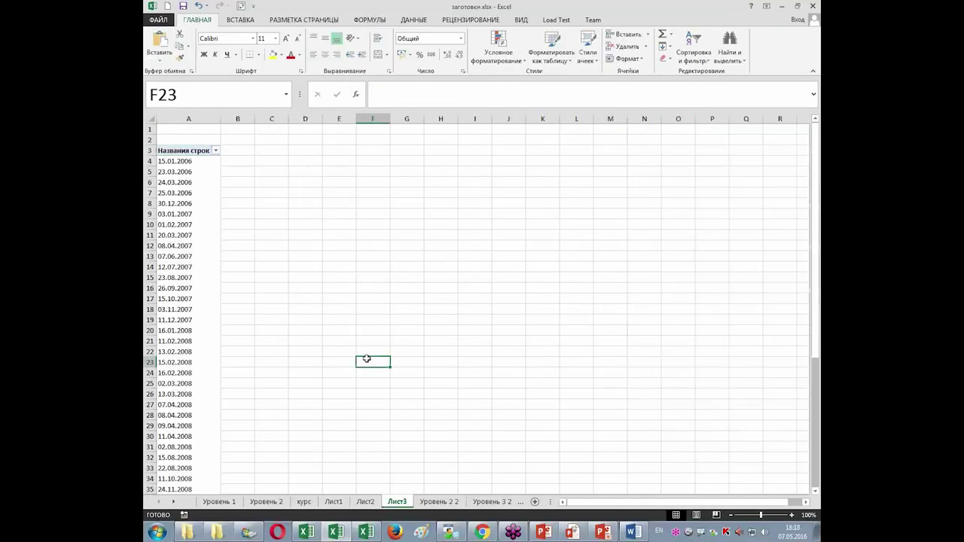
key(ctrl+Down)
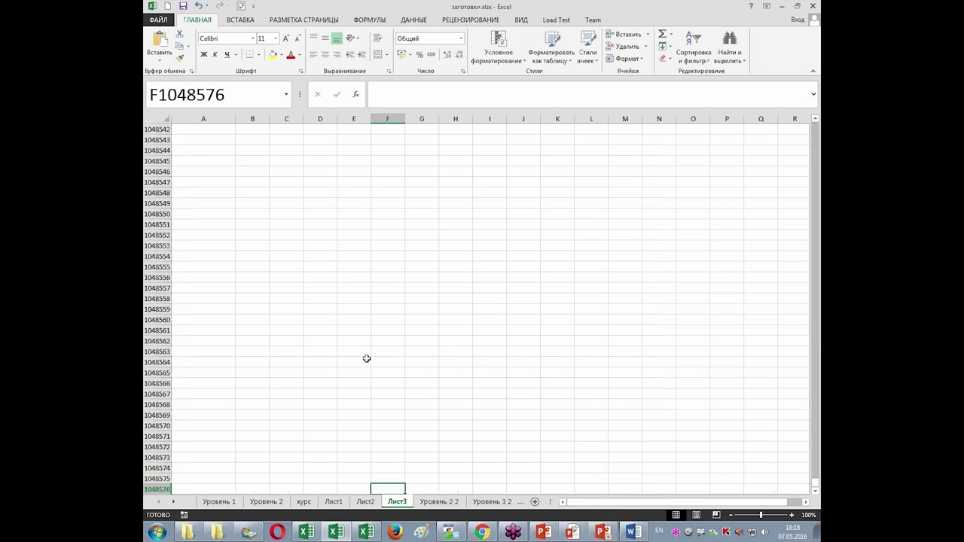
key(ctrl+Right)
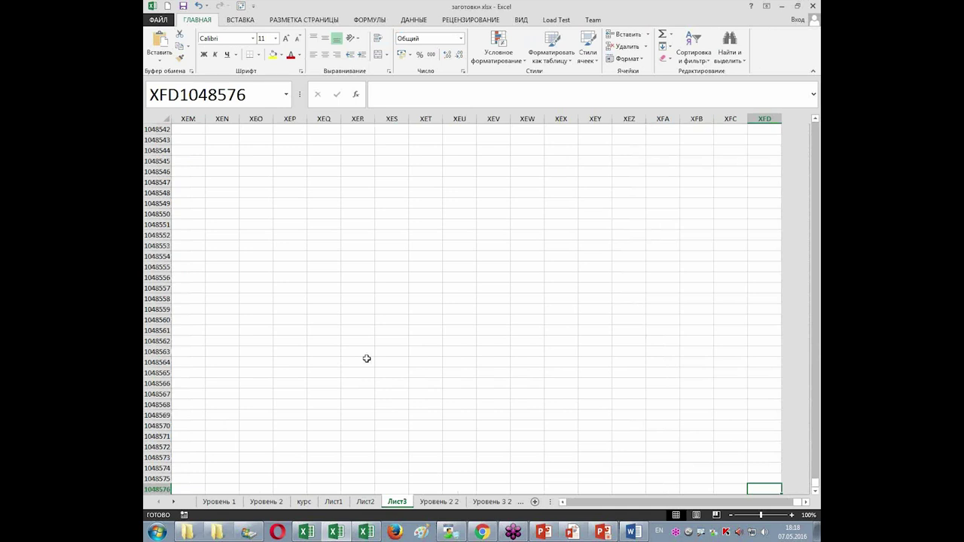
key(ctrl+Left)
key(ctrl+Page_Down)
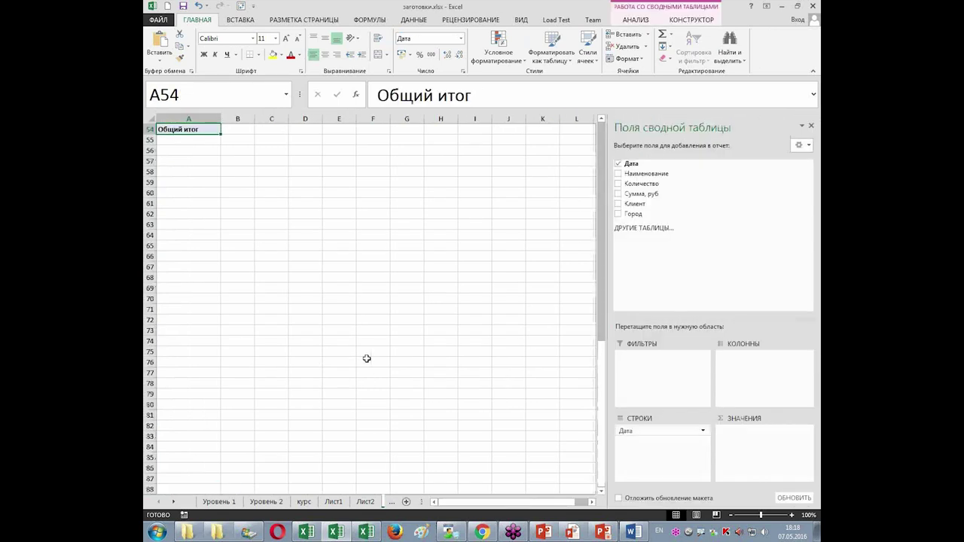
key(Up)
key(Up)
key(Up)
key(Up)
key(Up)
key(Up)
key(Up)
key(Up)
key(Up)
key(Up)
key(Up)
key(Up)
key(Up)
key(Up)
key(Up)
key(Up)
key(Up)
key(Up)
key(Up)
key(Up)
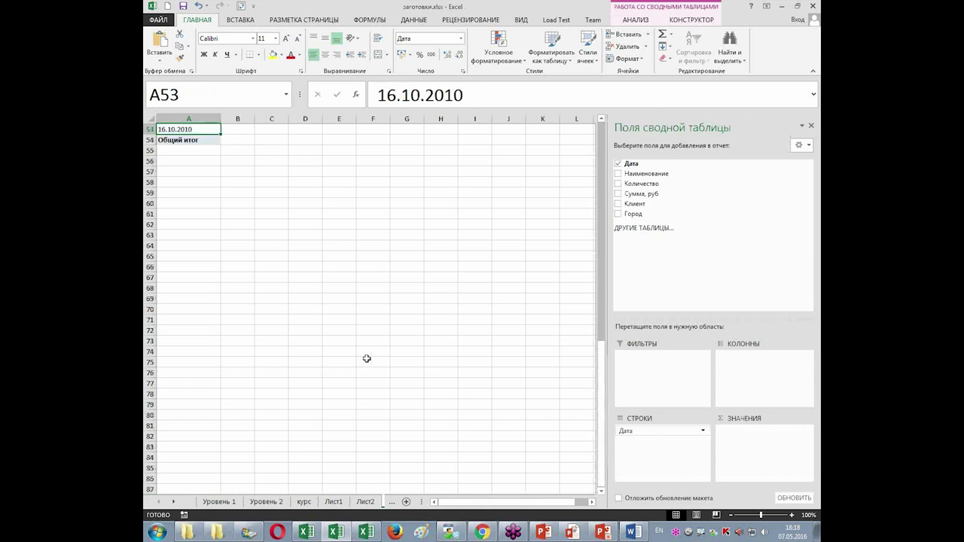
key(Up)
key(Up)
key(Up)
key(Up)
key(Up)
key(Up)
key(Up)
key(Up)
key(Up)
key(Up)
key(Up)
key(Up)
key(Up)
key(Up)
key(Up)
key(Up)
key(Up)
key(Up)
key(Up)
key(Up)
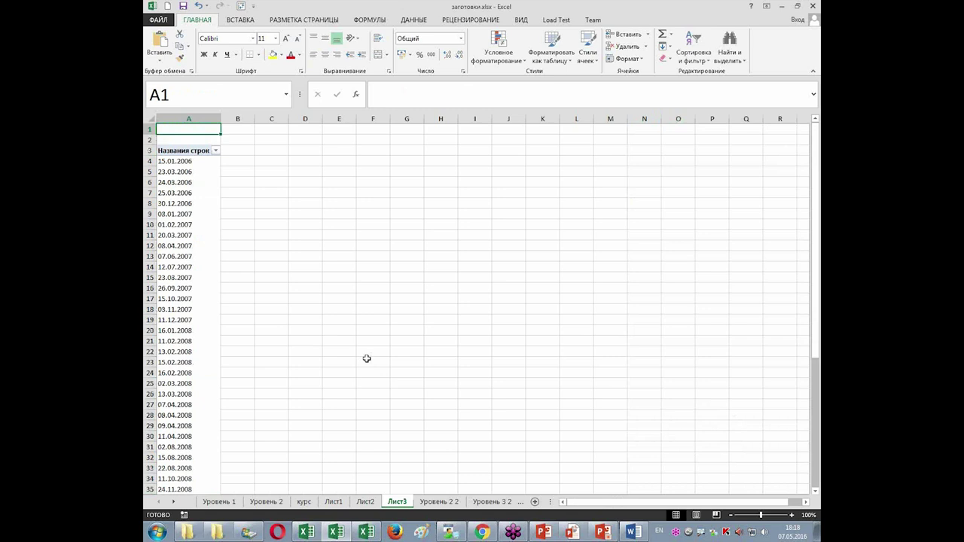
View the "Ссылки и массивы" function list and the data validation settings for cell A1 without changing anything
click(370, 21)
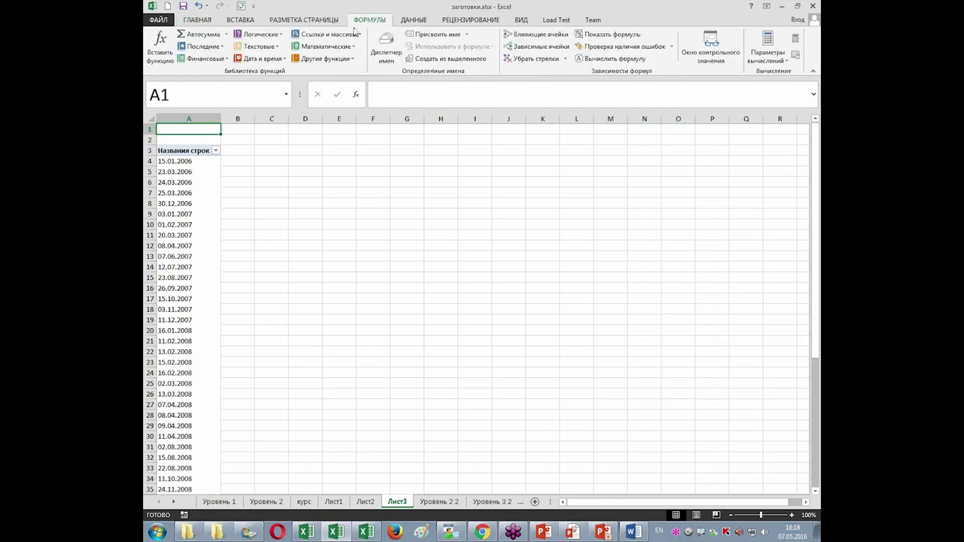
click(329, 35)
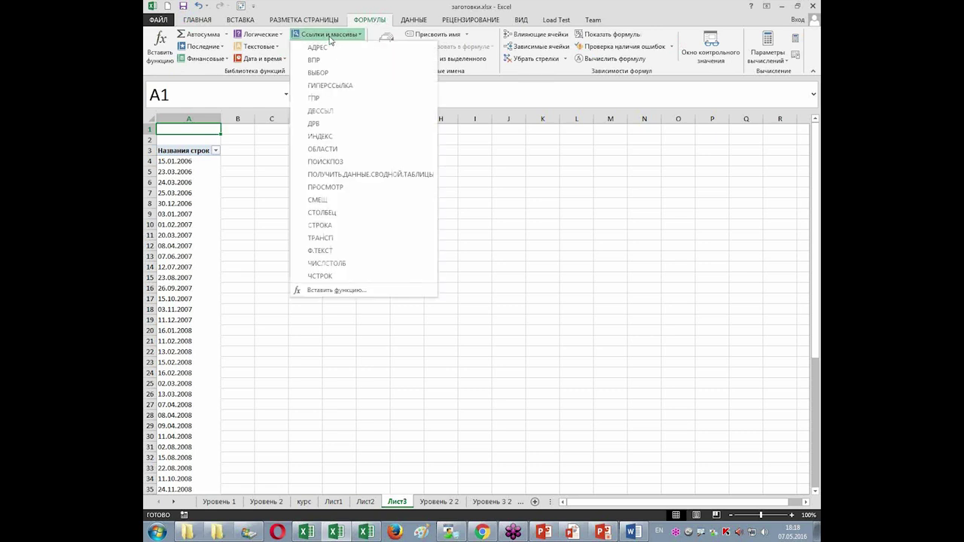
click(413, 20)
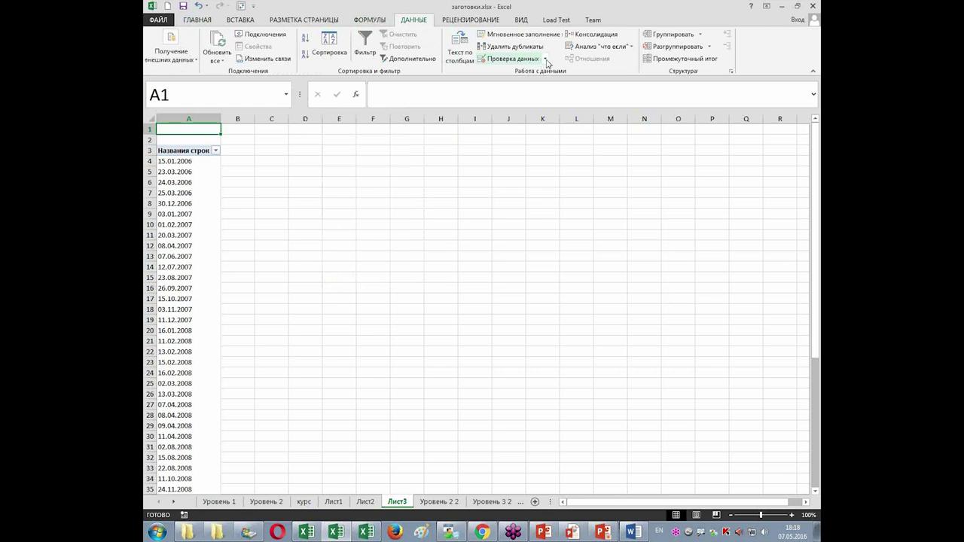
click(539, 62)
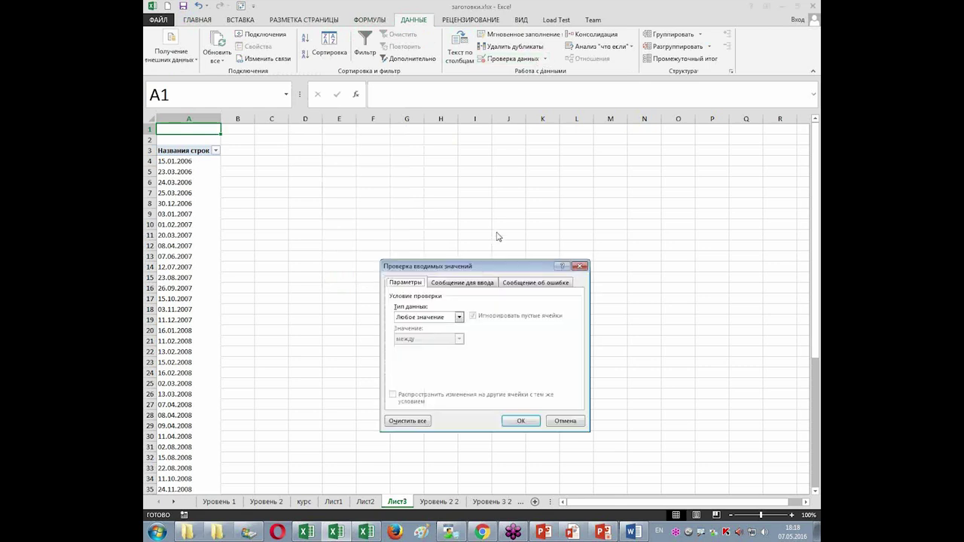
key(Escape)
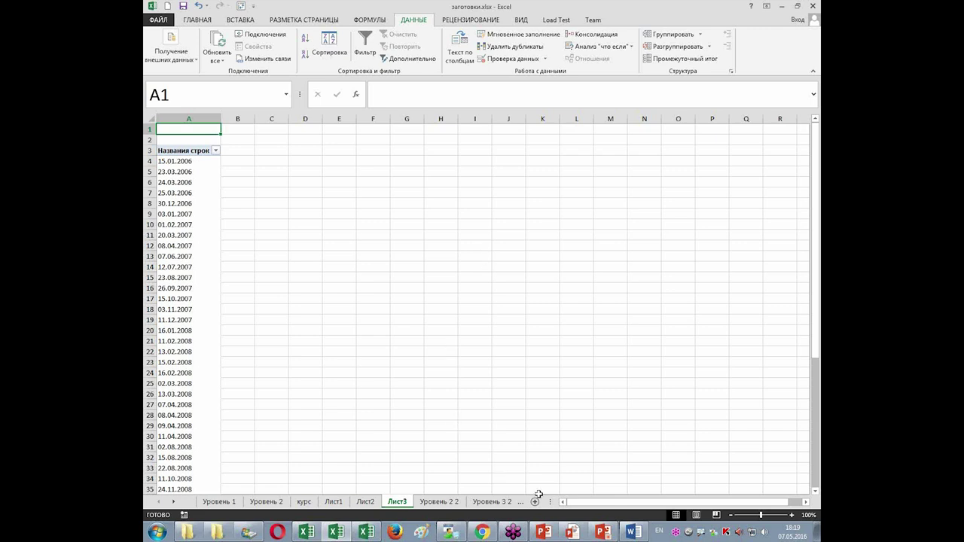
Revisit the "3 Уровень Советы и Секреты" slide in PowerPoint and switch back to the Excel workbook заготовки.xlsx
mouse_move(600, 538)
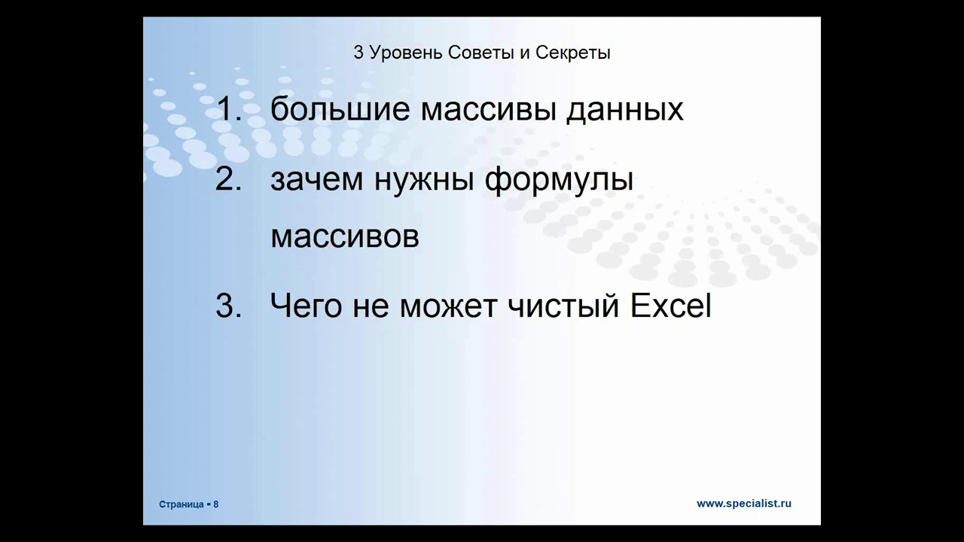
key(alt+Tab)
key(alt+Tab)
key(alt+Tab)
key(alt+Tab)
key(alt+Tab)
key(alt+Tab)
key(alt+Tab)
key(alt+Tab)
key(alt+Tab)
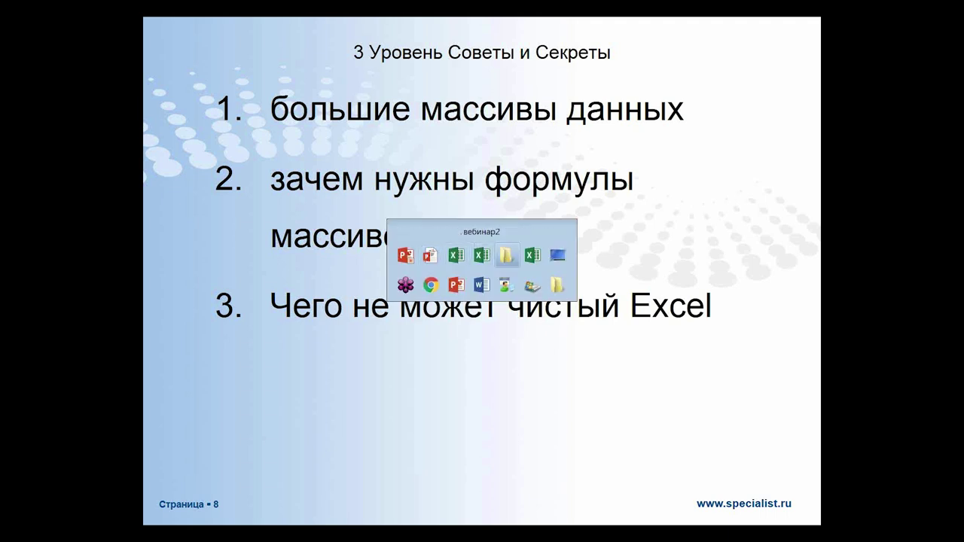
key(alt+Tab)
key(alt+Tab)
key(alt+Tab)
key(alt+Tab)
key(alt+Tab)
key(alt+Tab)
key(alt+Tab)
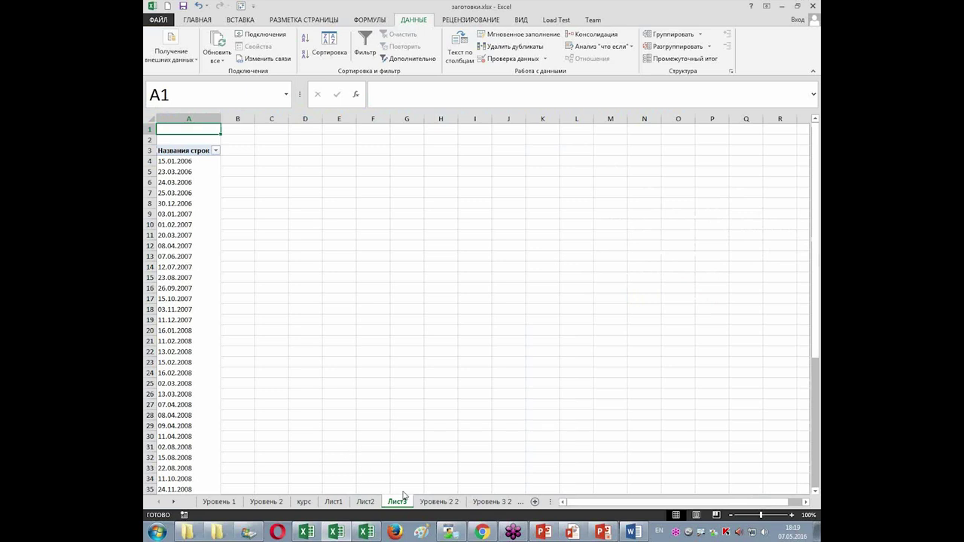
On the "Уровень 3 2" sheet, fill A3:A12 with the numbers 1 to 10 as the multiplication table's row headers
click(490, 503)
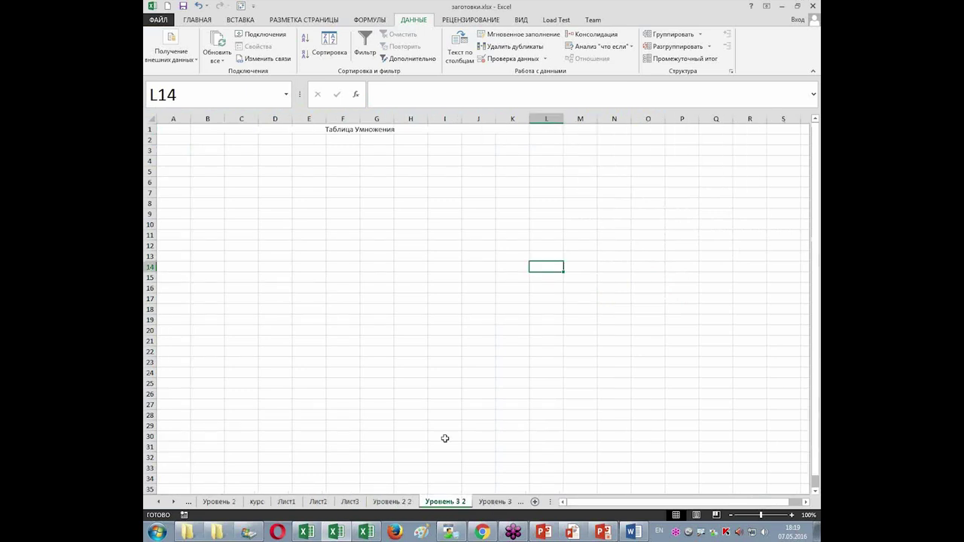
click(175, 149)
text(1)
key(Return)
text(2)
key(Return)
drag(174, 149, 187, 248)
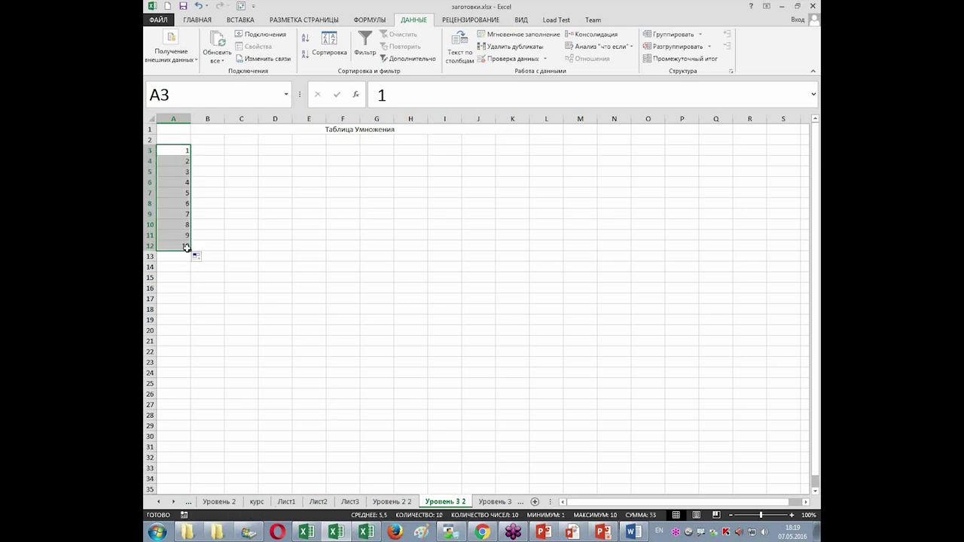
Fill B2:K2 with the numbers 1 to 10 as the multiplication table's column headers
click(211, 140)
text(1)
key(Tab)
text(2)
key(Tab)
drag(211, 140, 525, 139)
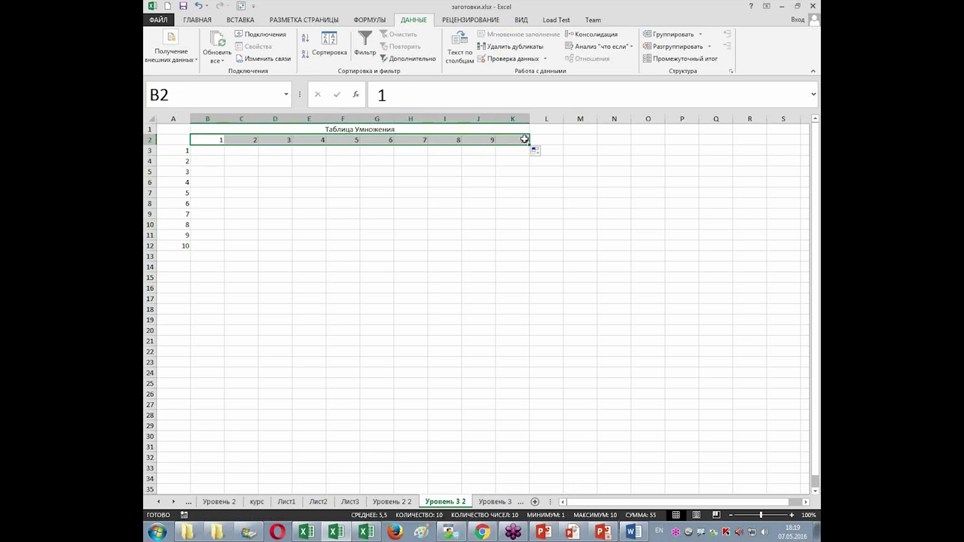
In B3, enter the multiplication formula =$A3*B$2 with a fixed column for the row header and a fixed row for the column header
click(203, 151)
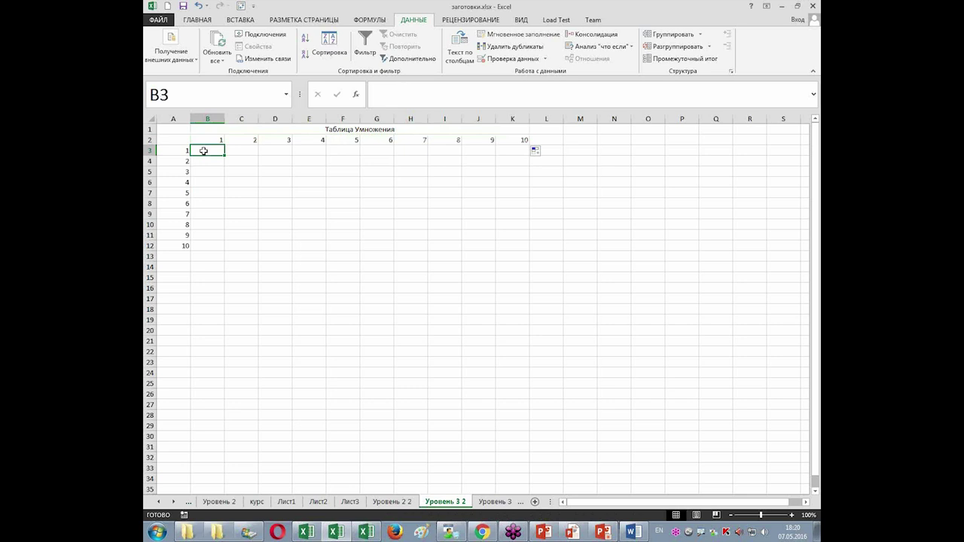
text(=)
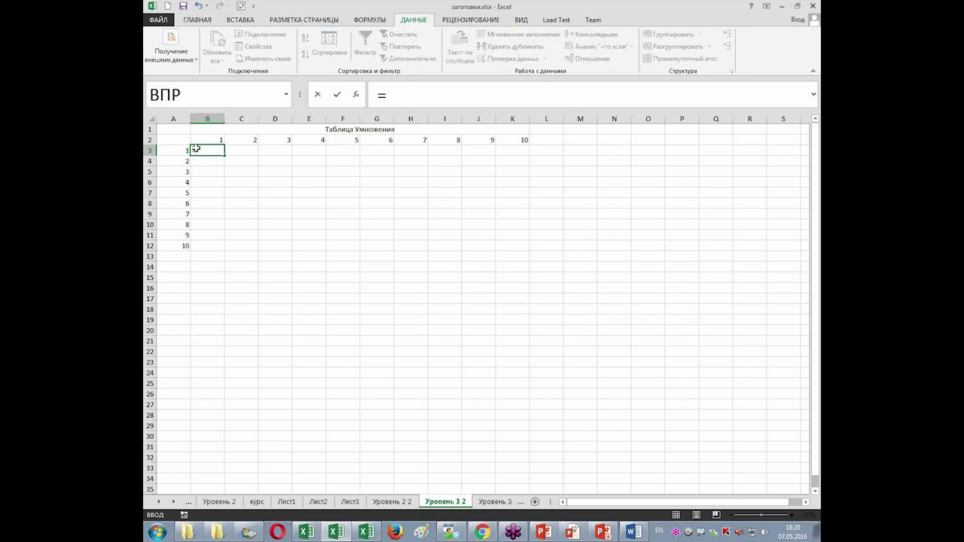
click(178, 149)
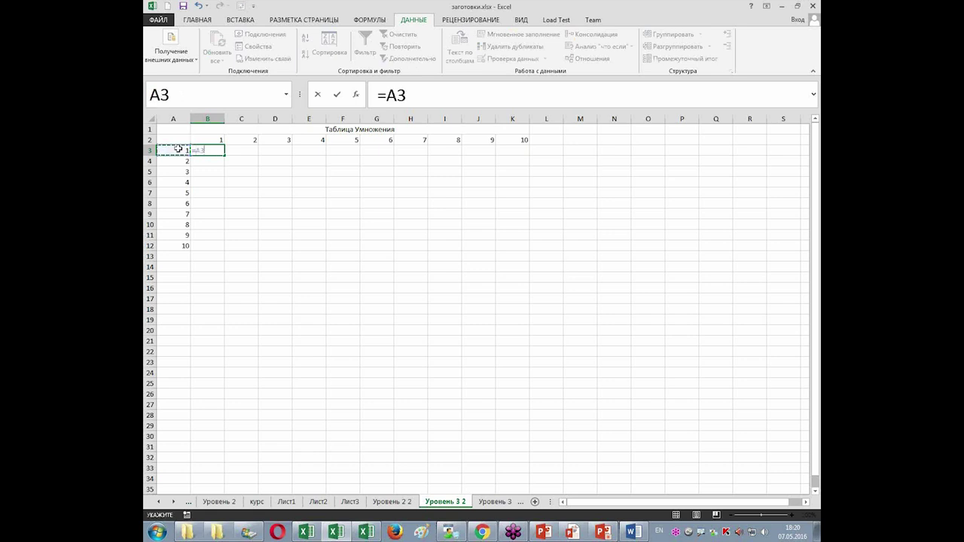
key(F4)
key(F4)
key(F4)
click(430, 94)
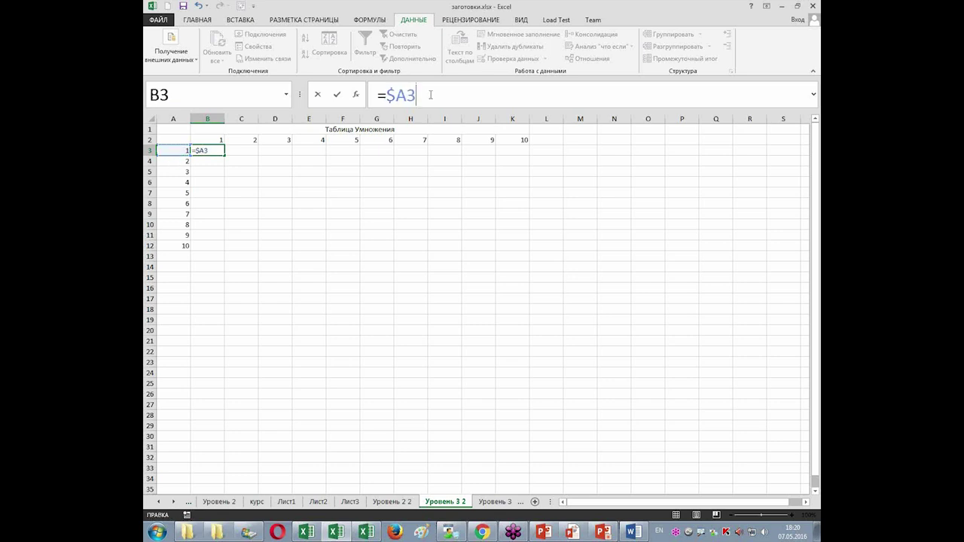
text(*)
click(211, 140)
key(F4)
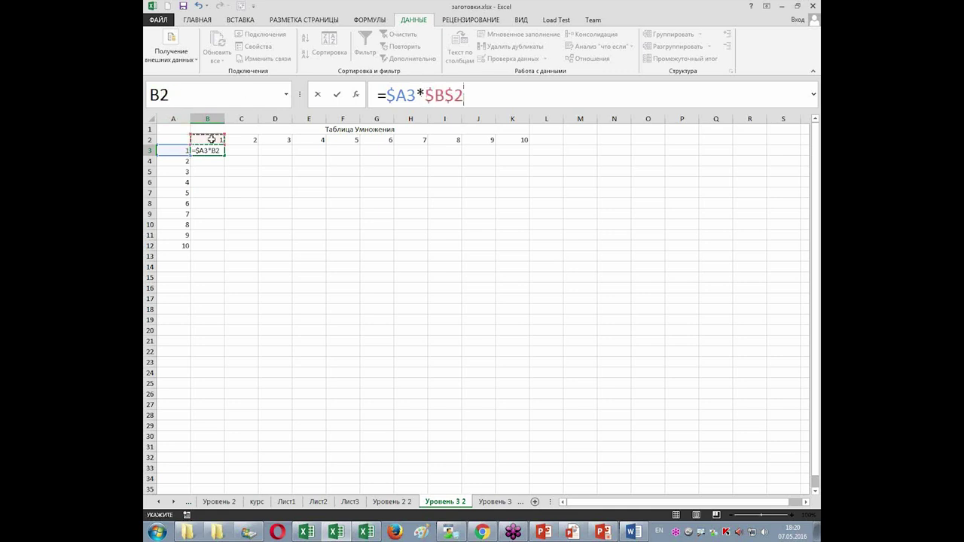
key(F4)
key(ctrl+Return)
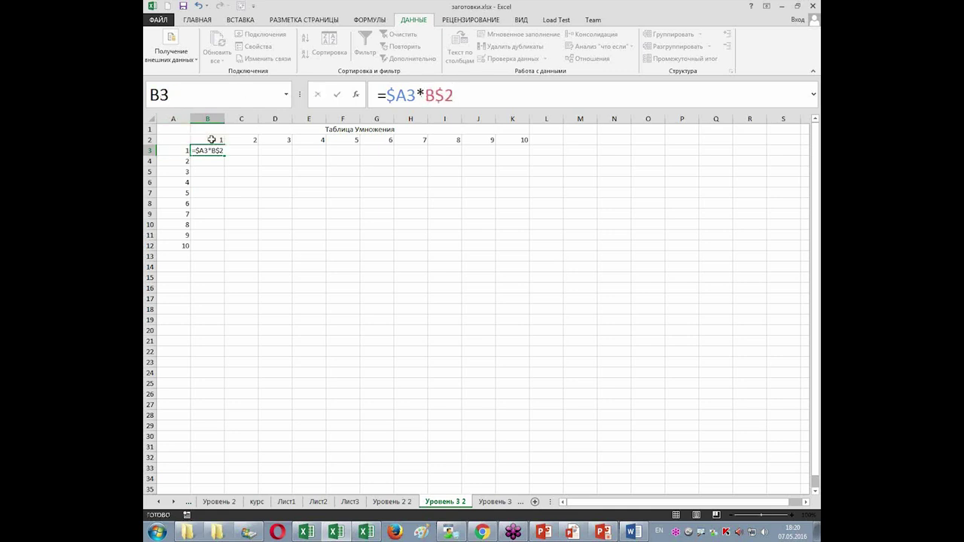
key(Return)
Fill the B3 formula across and down through B3:K12 to complete the multiplication table
click(211, 153)
drag(224, 154, 534, 236)
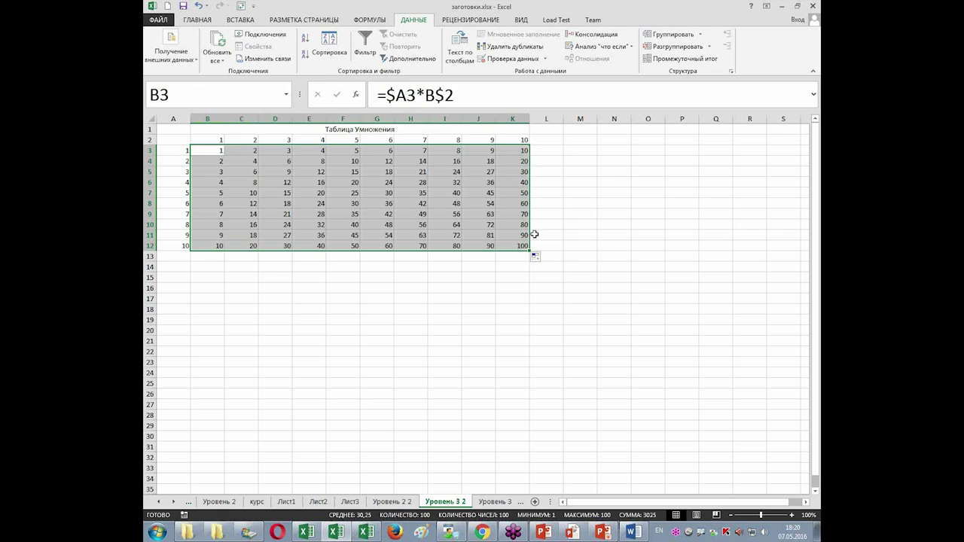
click(467, 326)
Clear B3:K12 and enter the array formula =A3:A12*B2:K2 across the whole range
click(205, 150)
drag(205, 150, 518, 246)
key(Delete)
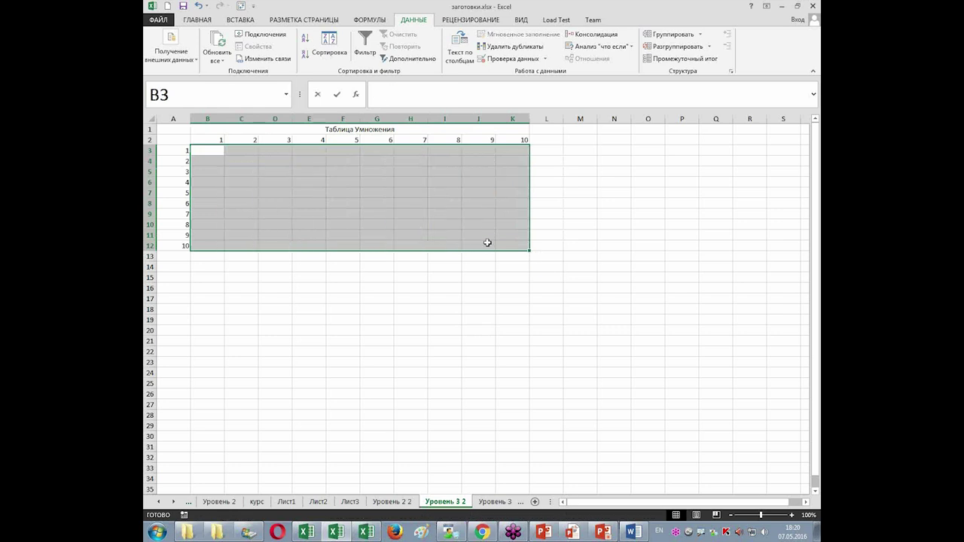
text(=)
drag(167, 151, 164, 247)
text(*)
drag(212, 138, 519, 135)
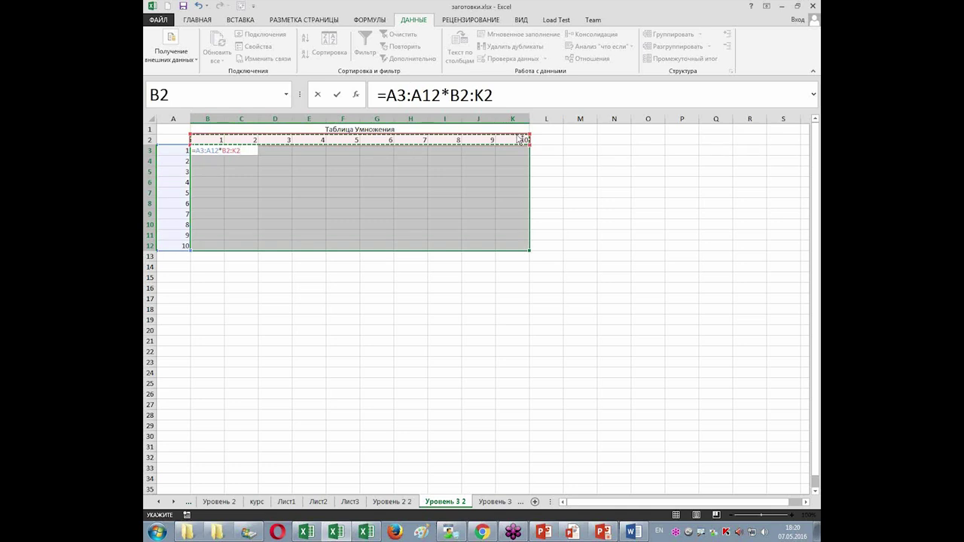
key(ctrl+shift+Return)
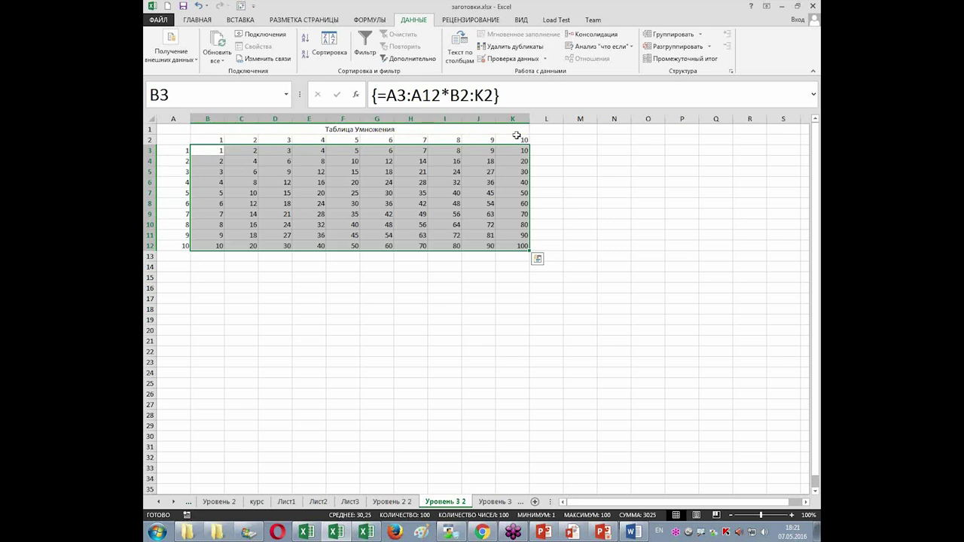
Try to overwrite the single array cell C6 with the text "kjklj"
click(250, 186)
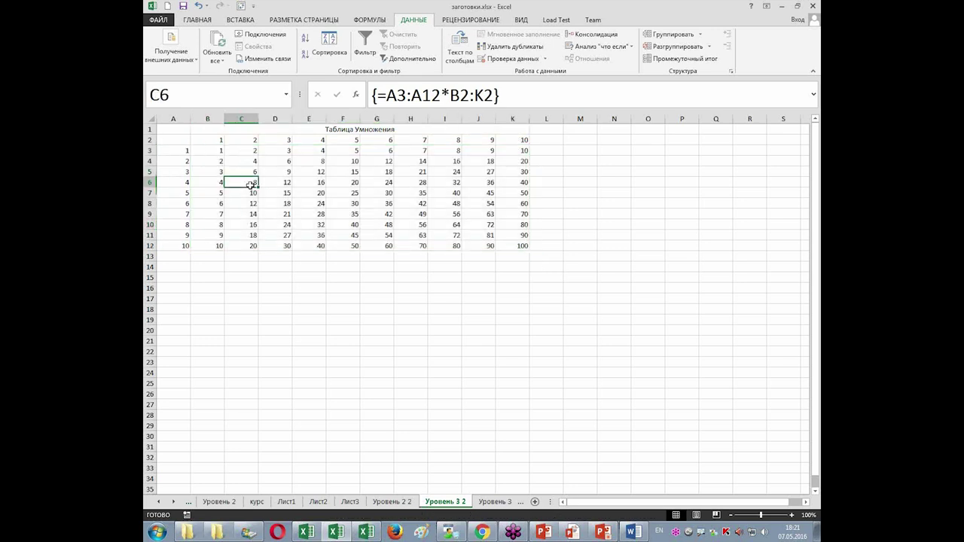
text(kjklj)
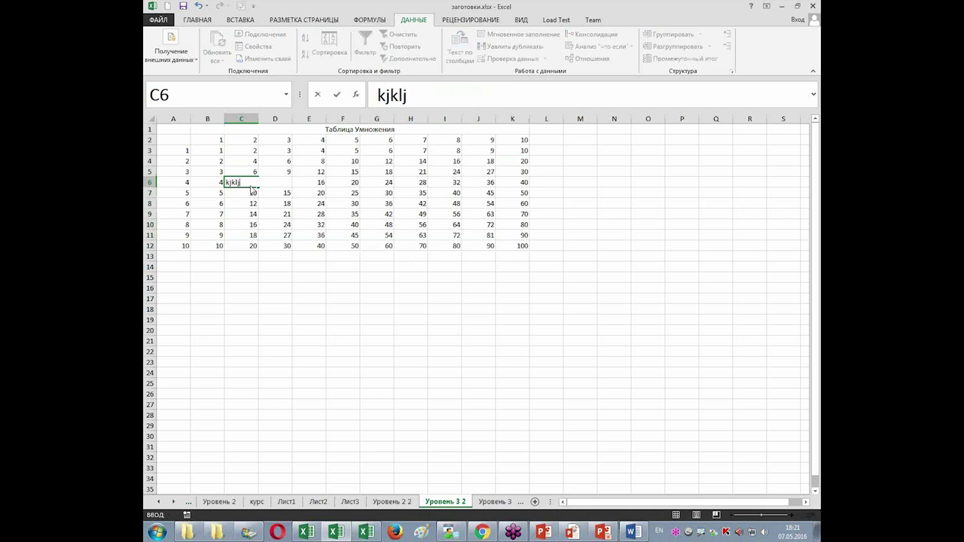
key(Return)
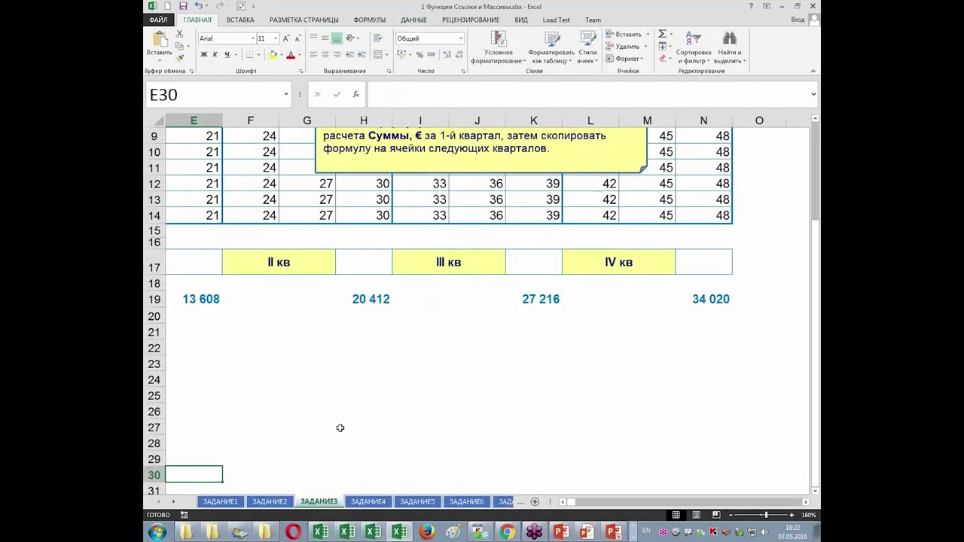
On the ЗАДАНИЕ3 sheet, select cell E17 for the first-quarter total
scroll(340, 426, up, 3)
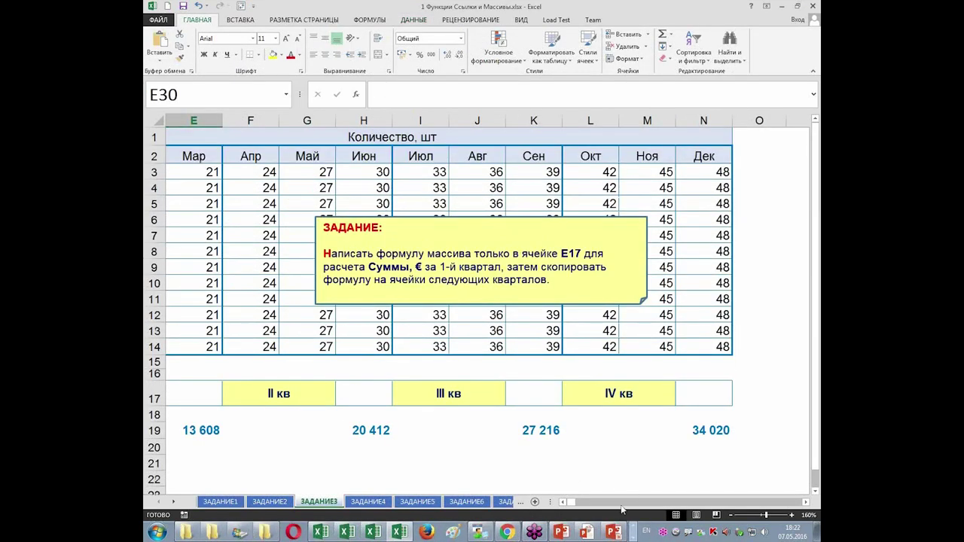
click(563, 503)
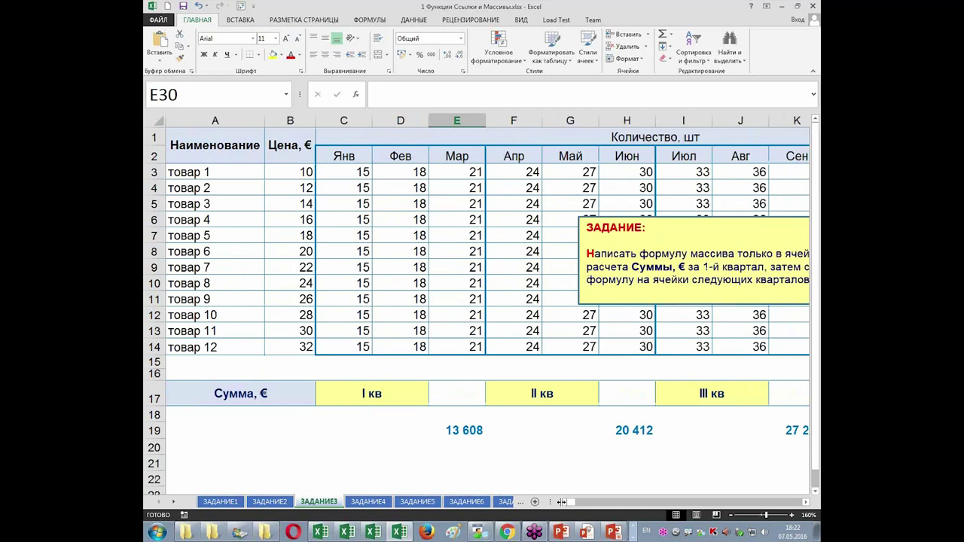
click(447, 396)
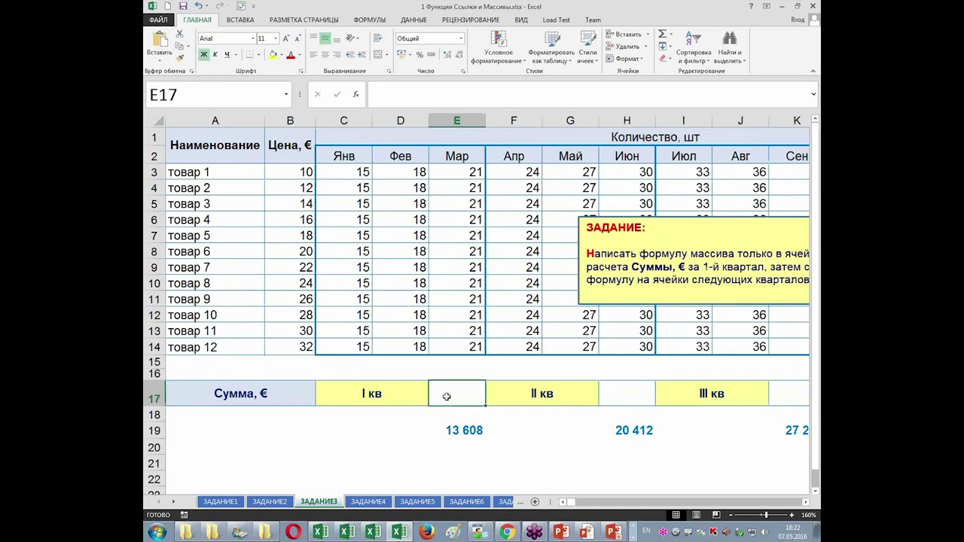
text(=)
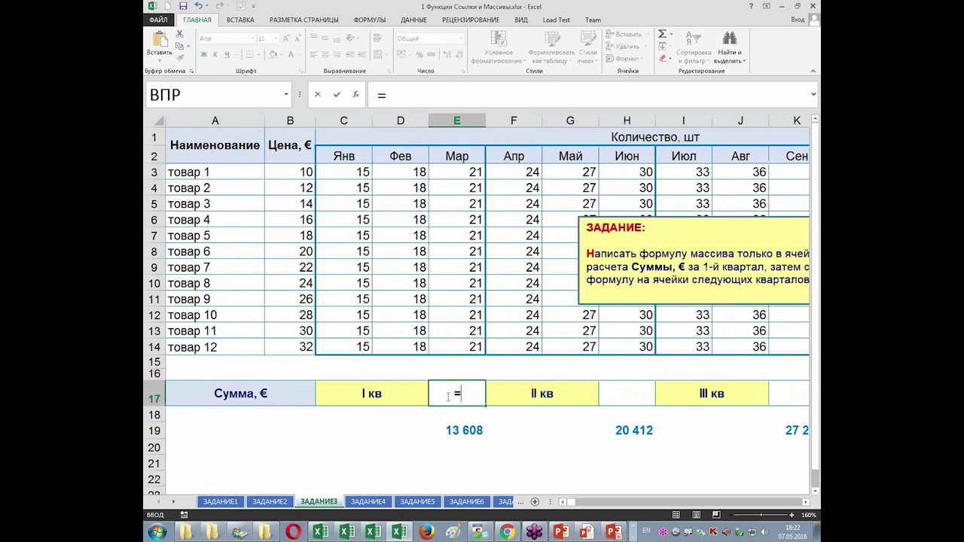
text(се)
key(BackSpace)
key(BackSpace)
click(671, 35)
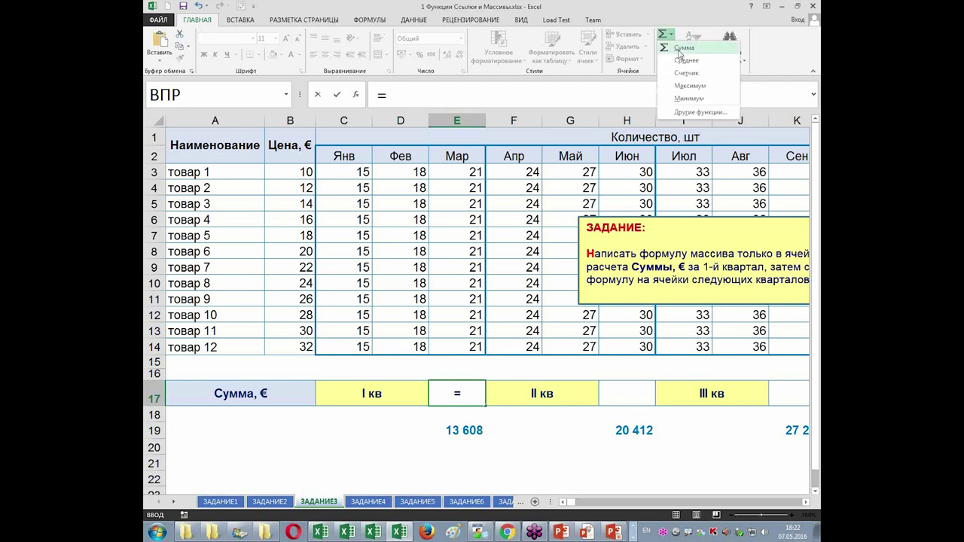
key(Escape)
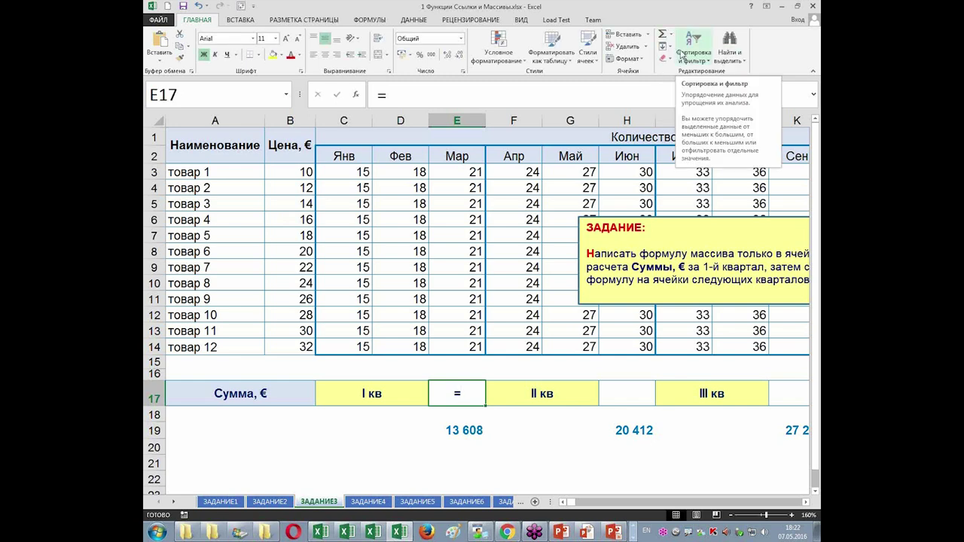
click(669, 35)
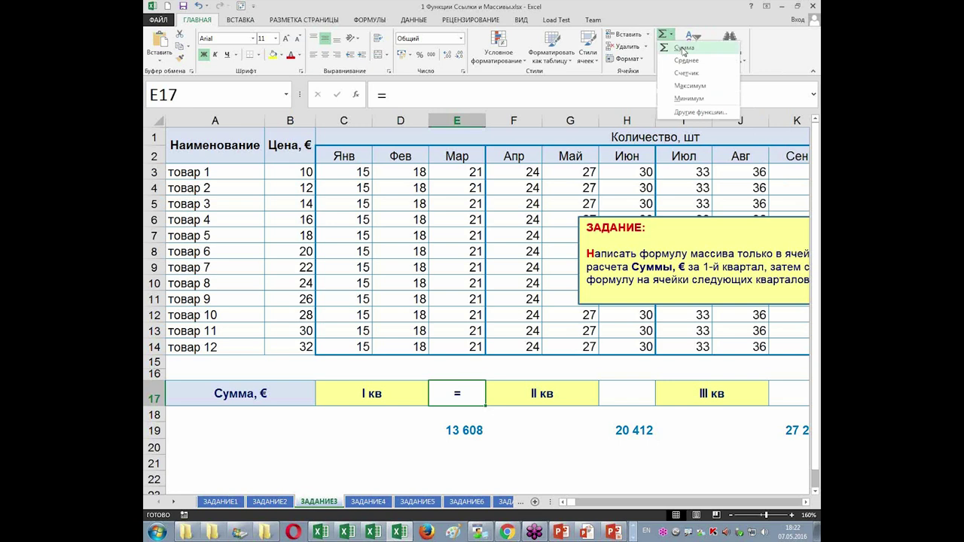
key(Escape)
In E17, enter the array formula =СУММ($B$3:$B$14*C3:E14) to total prices times first-quarter quantities
key(alt+equal)
click(284, 167)
drag(284, 167, 301, 347)
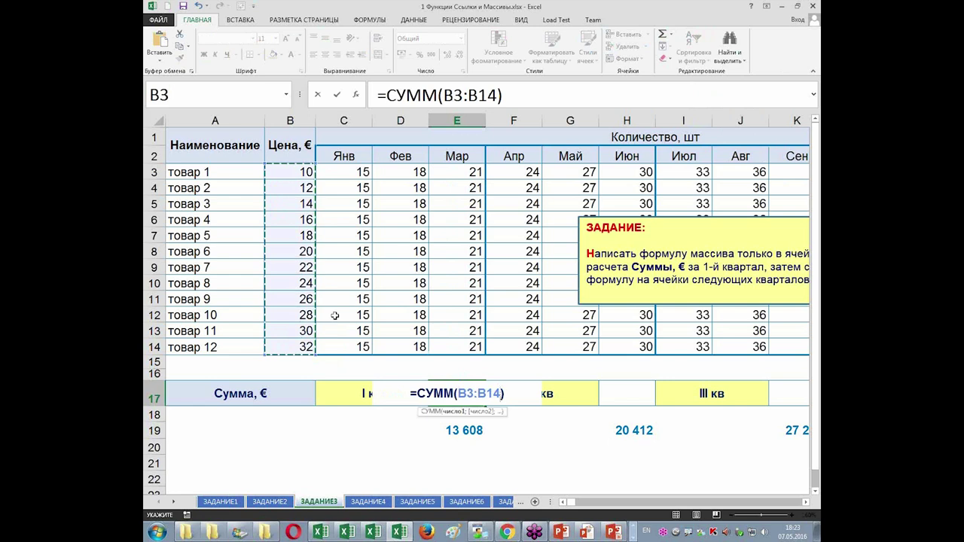
text(*)
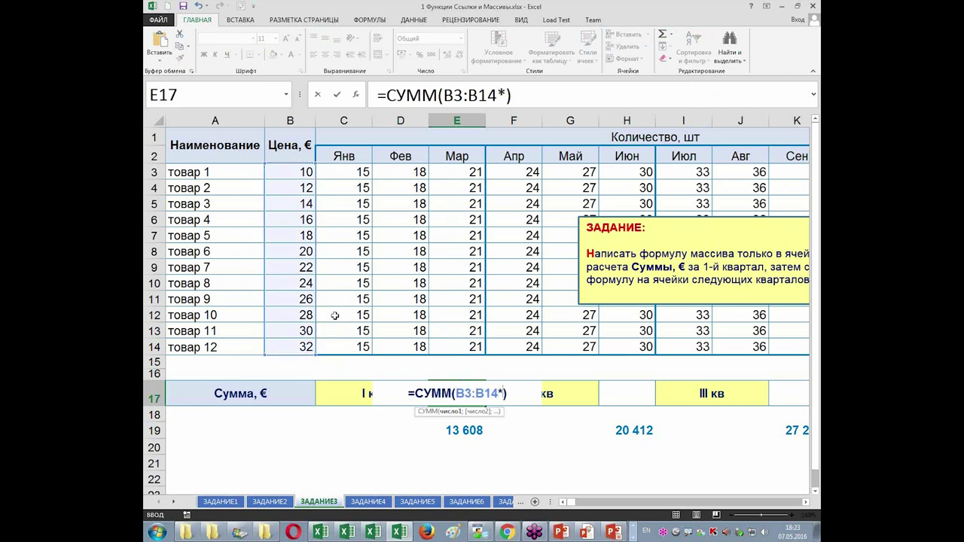
click(336, 174)
drag(336, 174, 446, 344)
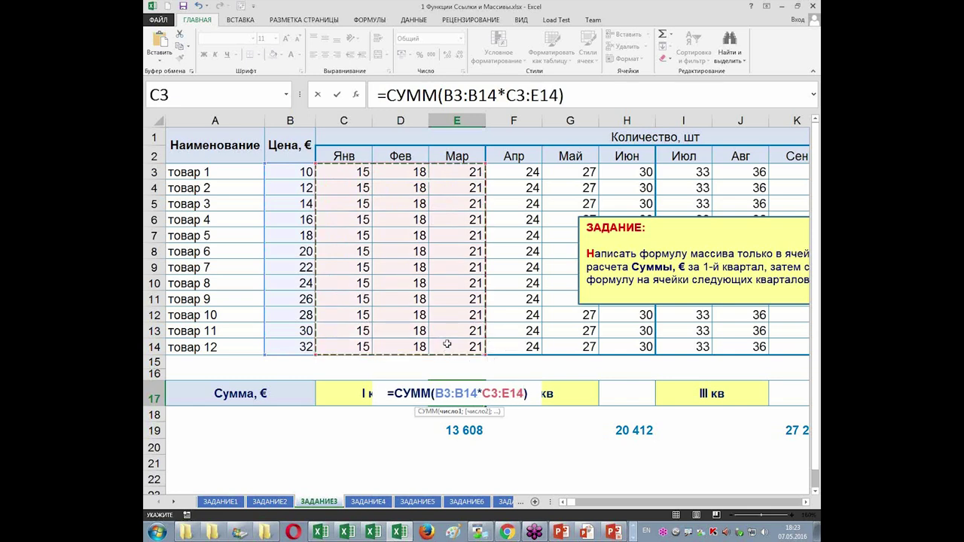
drag(497, 95, 444, 95)
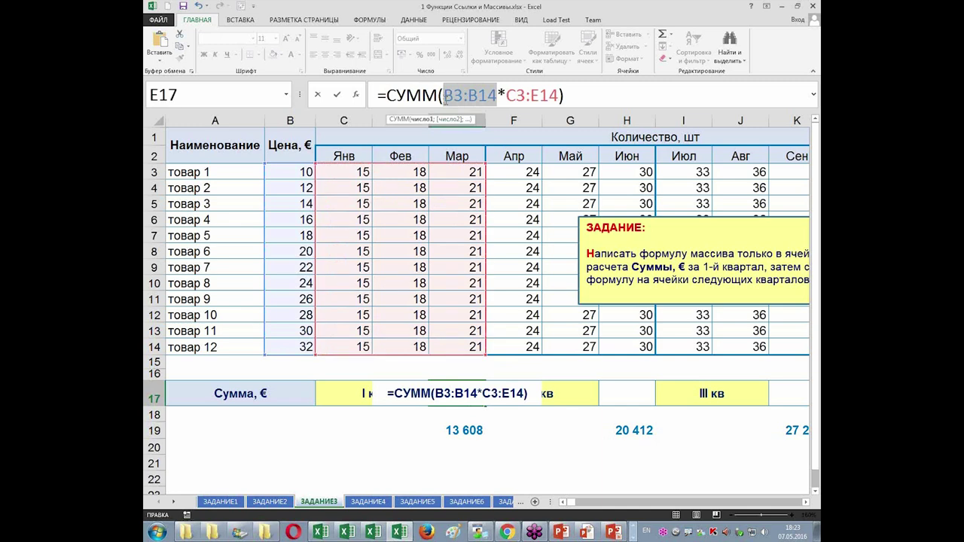
key(F4)
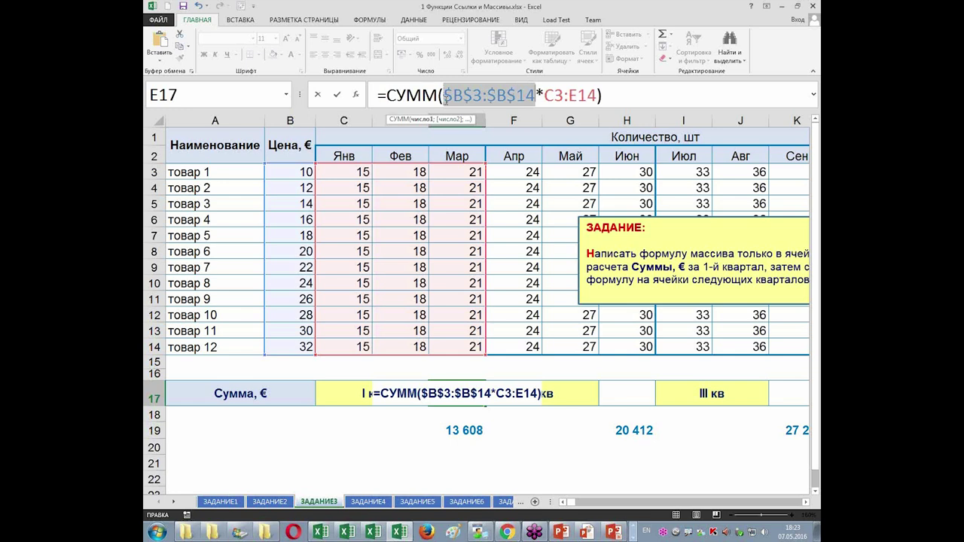
key(ctrl+shift+Return)
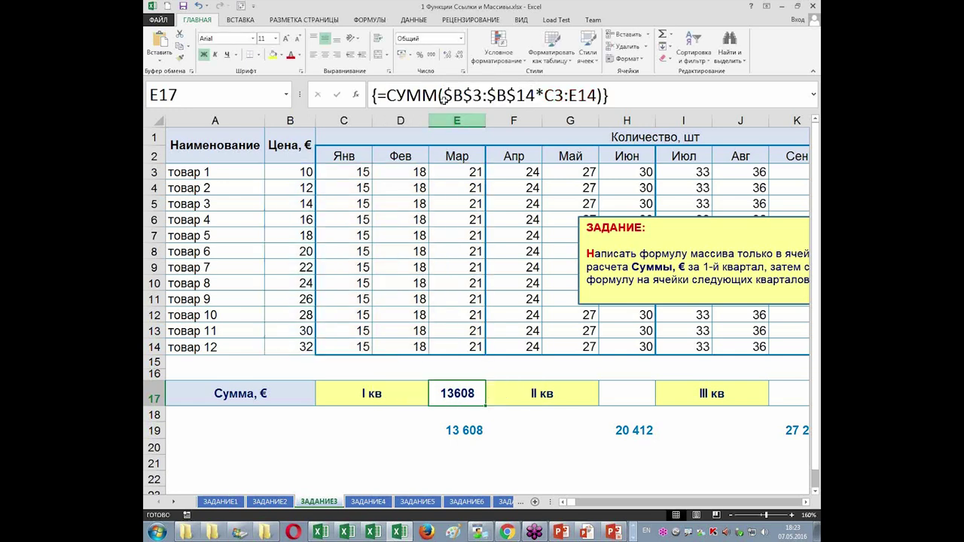
Copy the array formula from E17 into the other quarter totals H17, K17 and N17
right_click(455, 403)
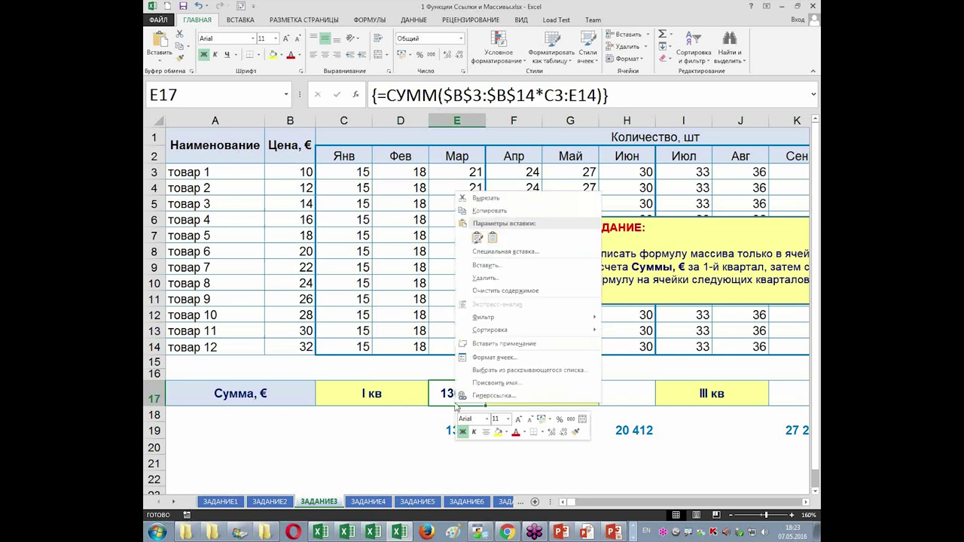
click(489, 211)
click(635, 394)
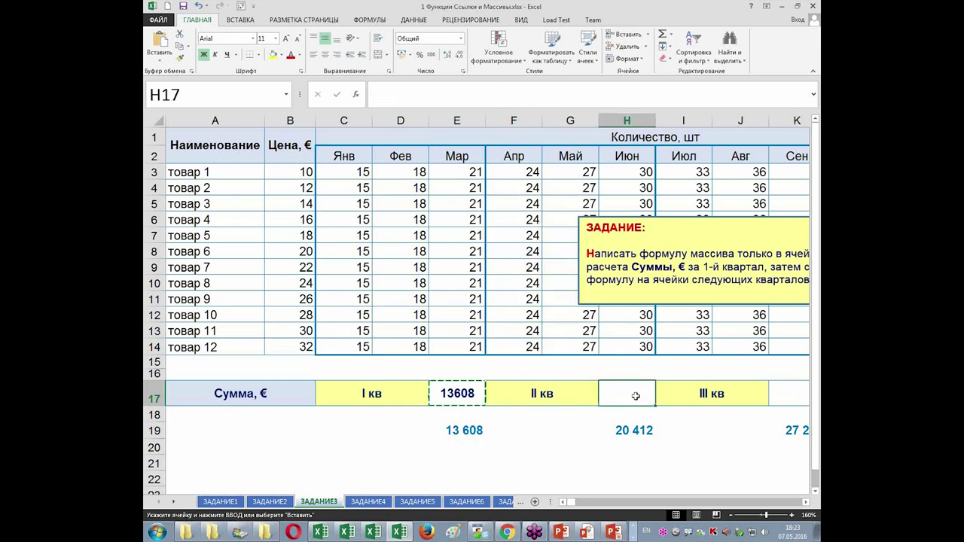
click(804, 502)
click(805, 503)
click(804, 503)
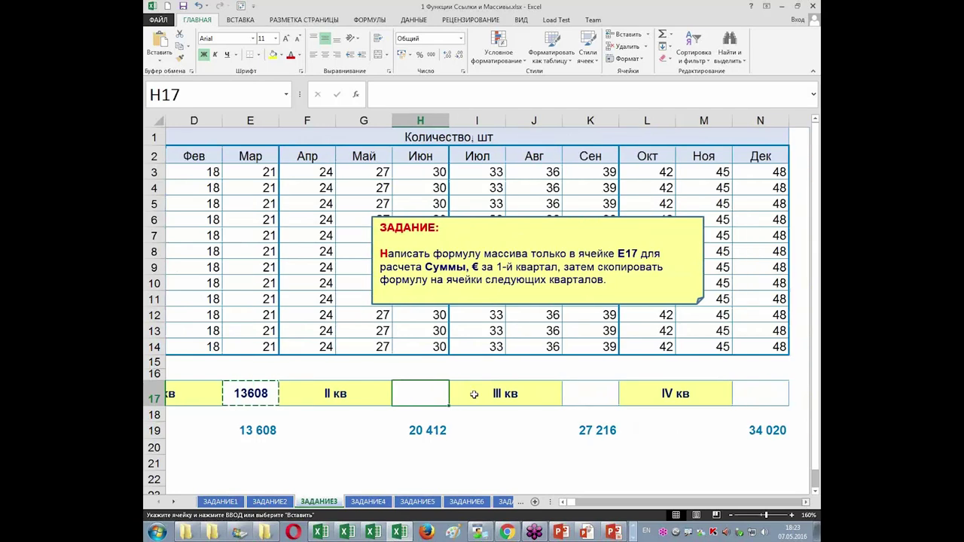
click(574, 393)
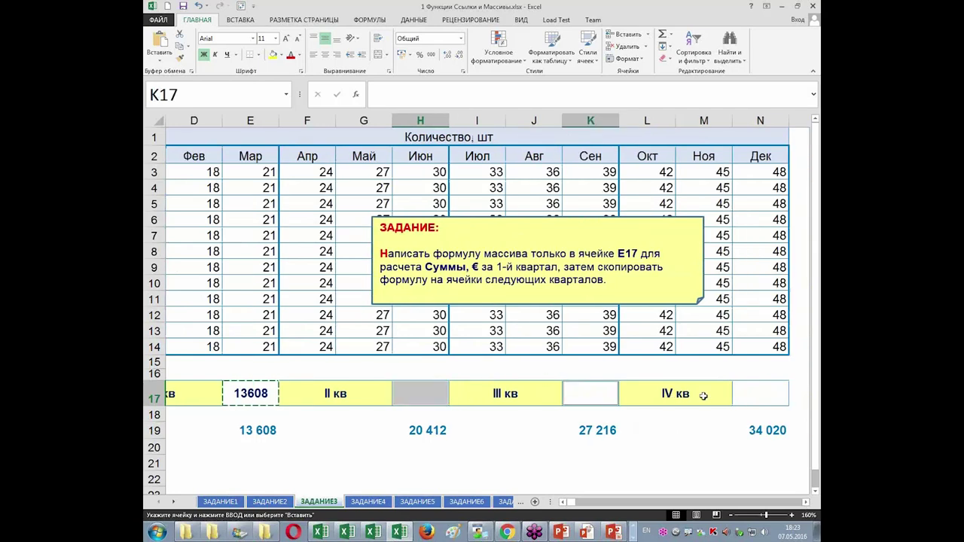
ctrl+click(743, 394)
right_click(741, 395)
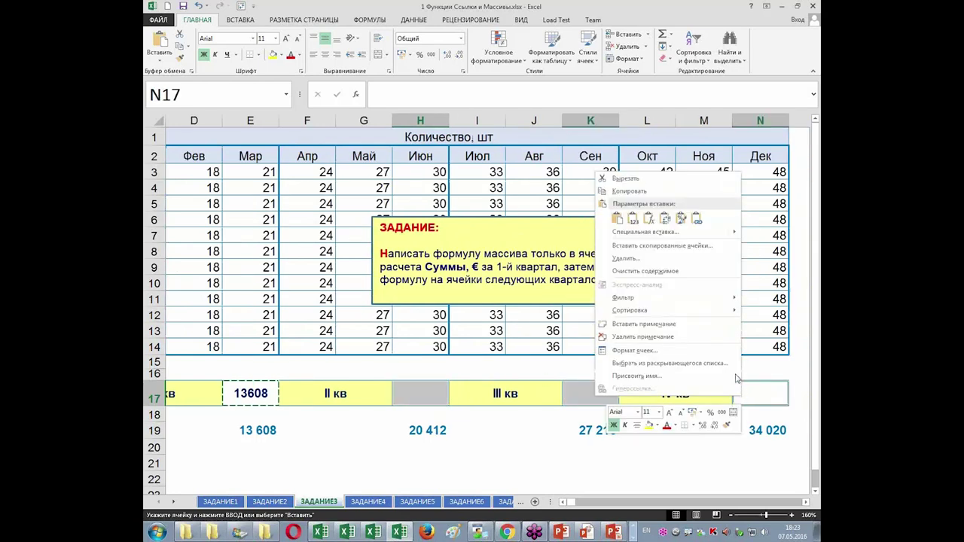
click(614, 223)
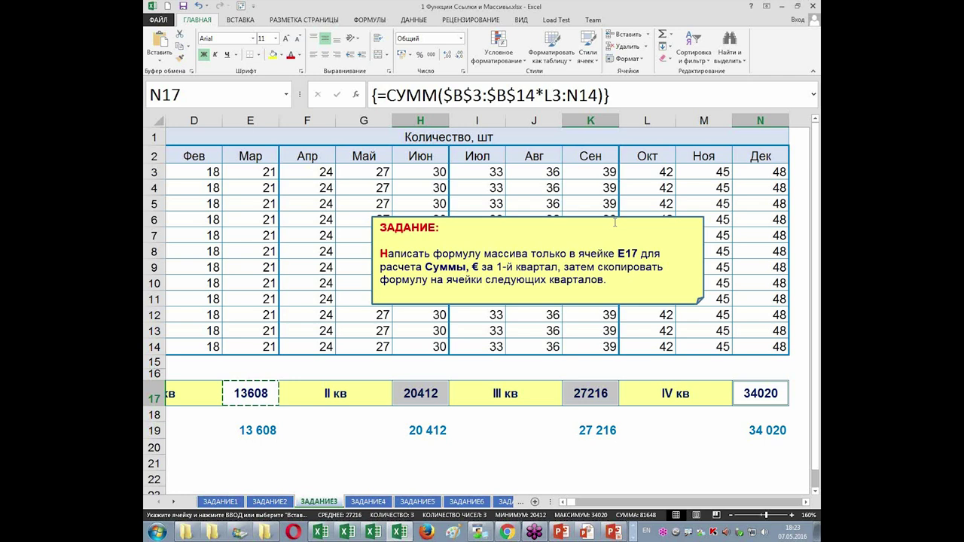
Close the workbook "1 Функции Ссылки и Массивы.xlsx" without saving its changes
drag(574, 502, 566, 503)
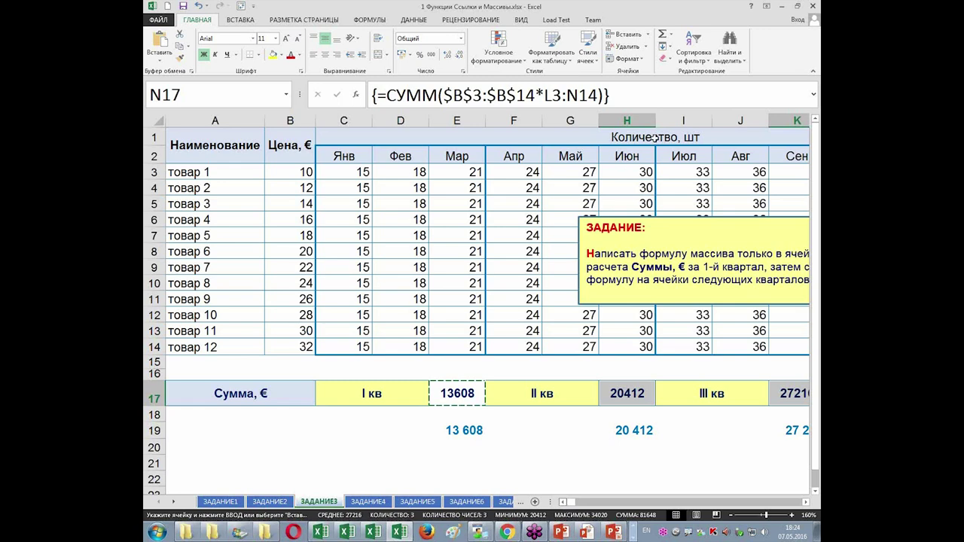
click(812, 6)
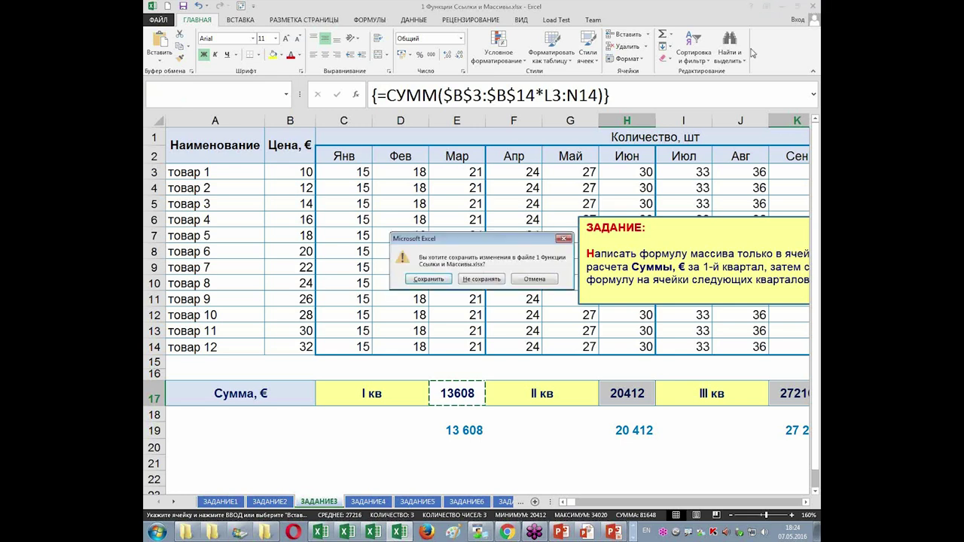
click(486, 284)
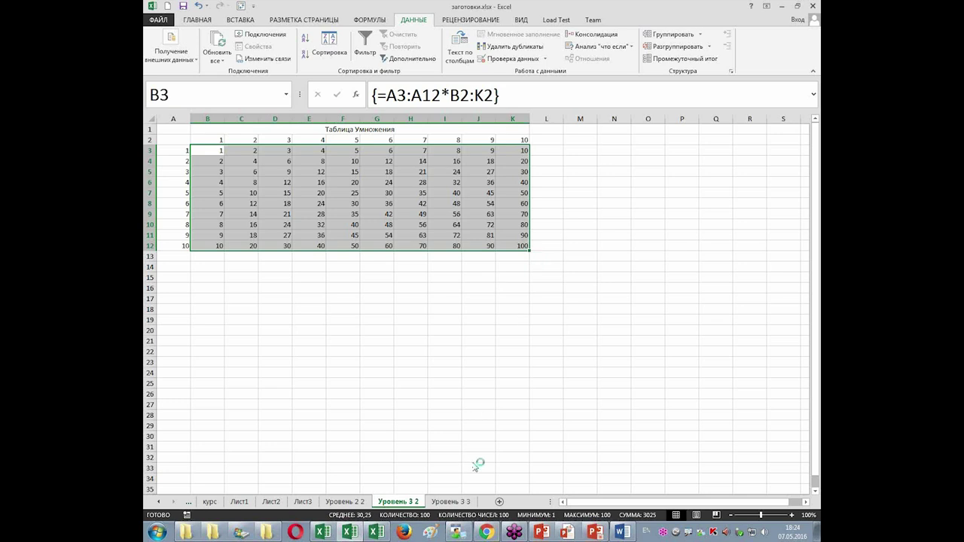
On the Уровень 3 3 sheet, choose Ноябрь as the month in G2 and Набор Silver as the set in G3
click(455, 501)
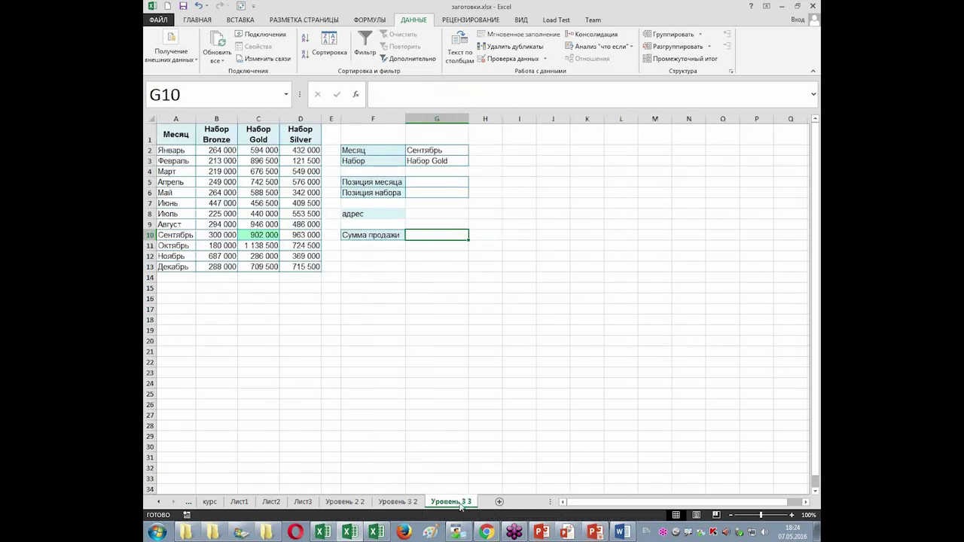
scroll(461, 506, up, 4)
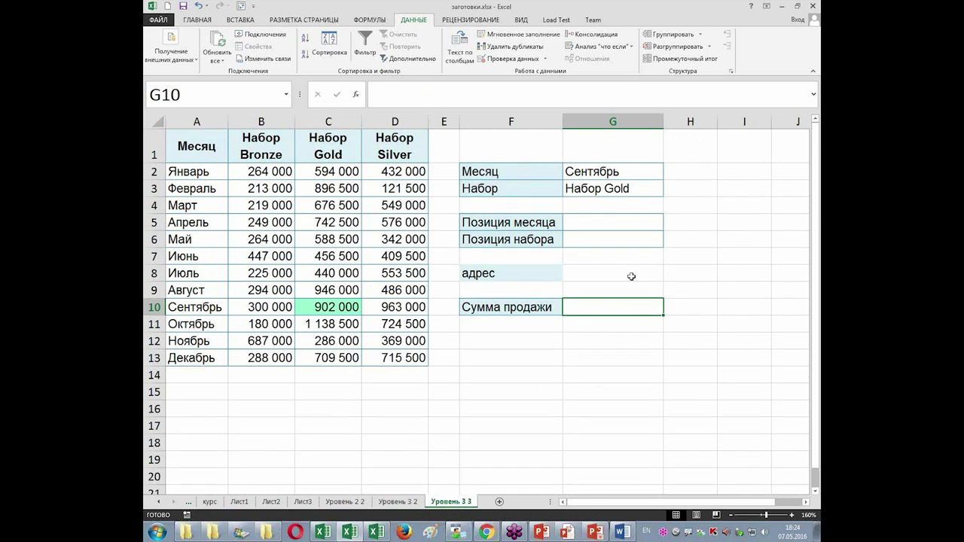
click(642, 177)
click(667, 176)
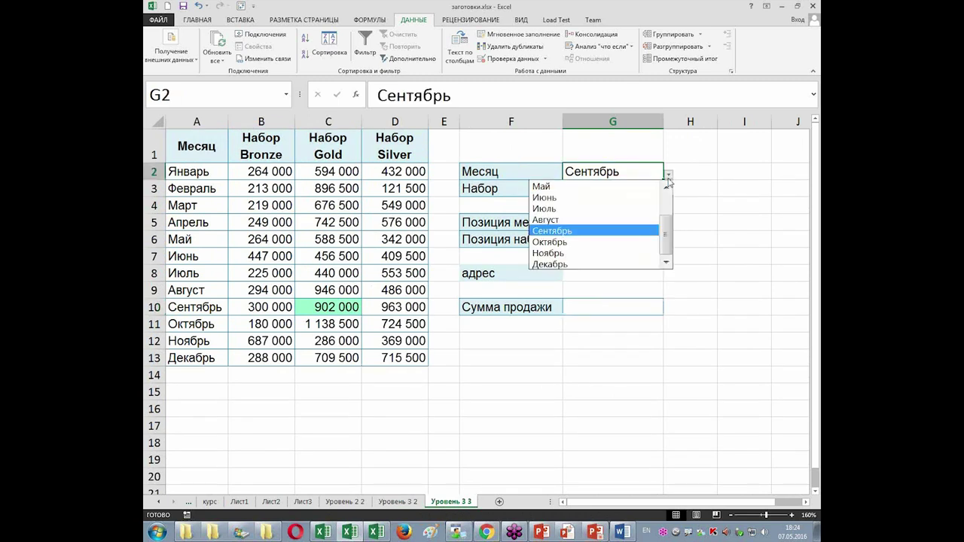
click(605, 254)
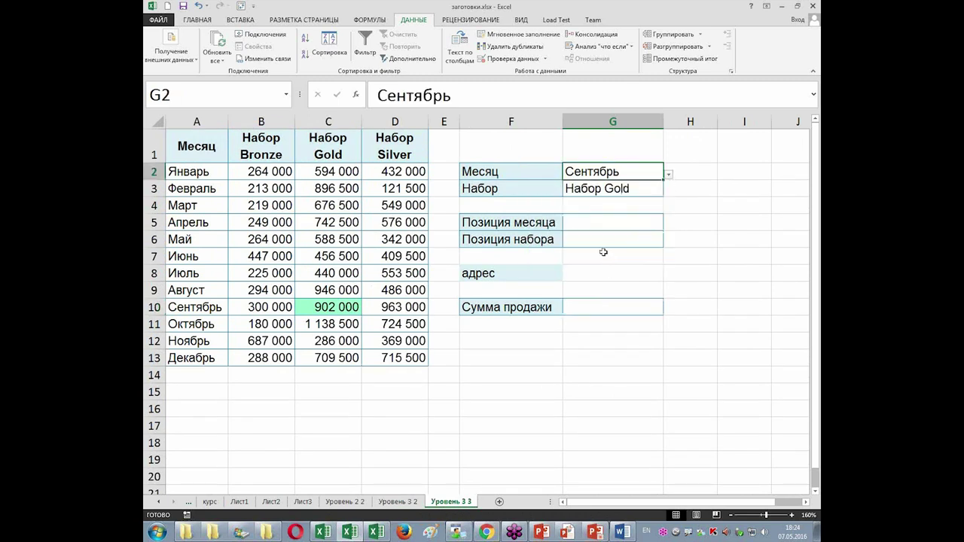
click(636, 192)
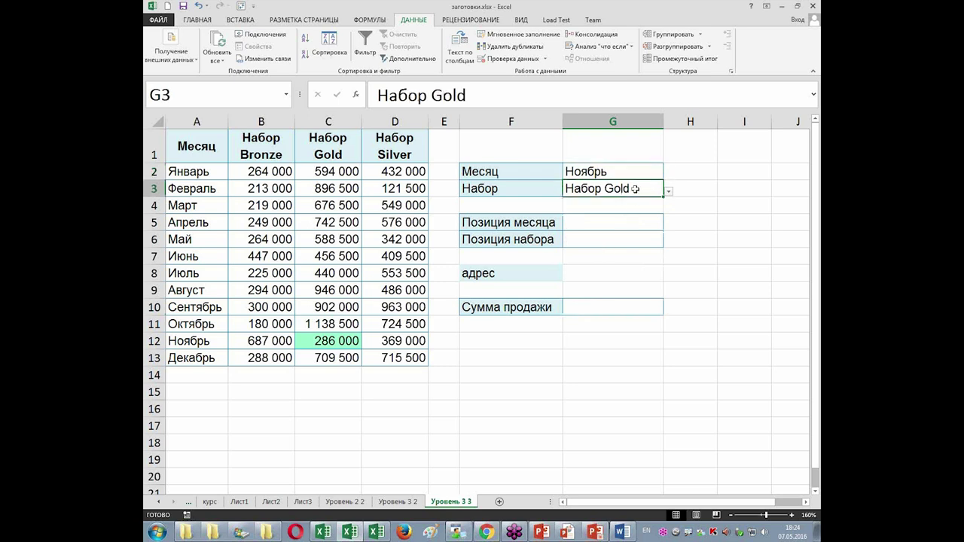
click(668, 192)
click(638, 225)
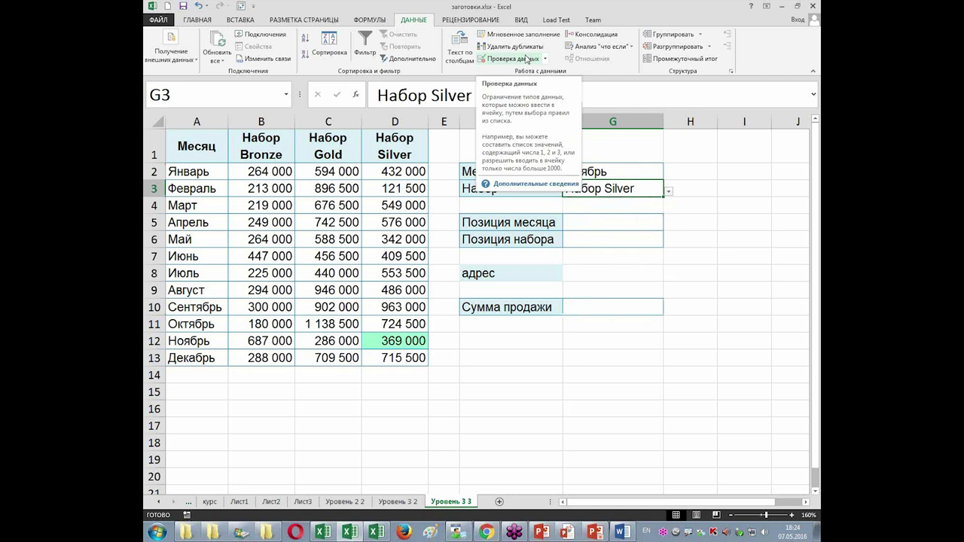
click(642, 219)
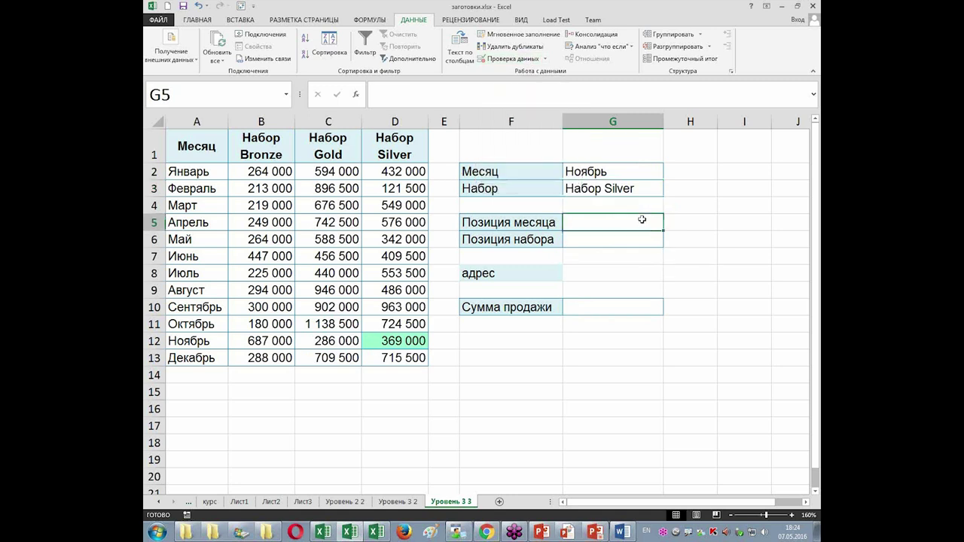
text(=)
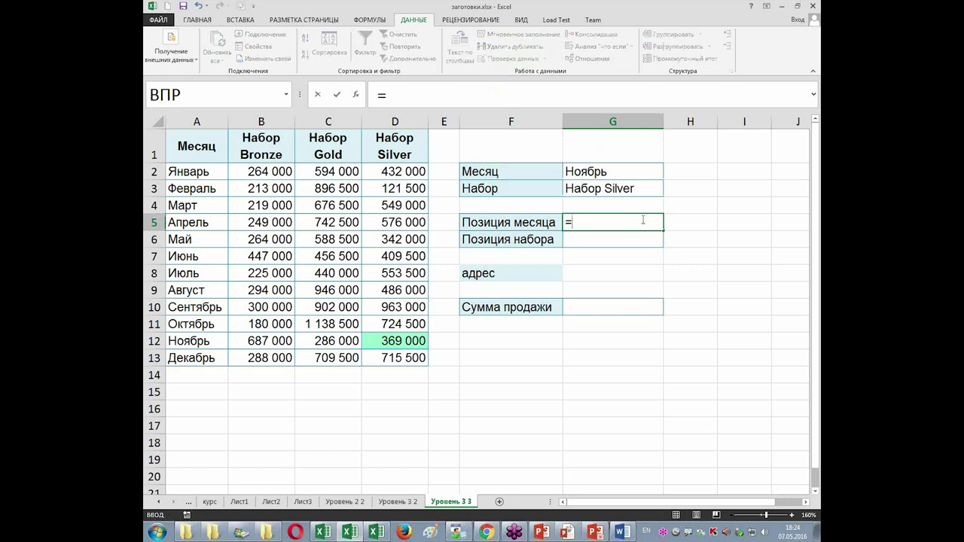
text(by)
key(BackSpace)
key(BackSpace)
text(ин)
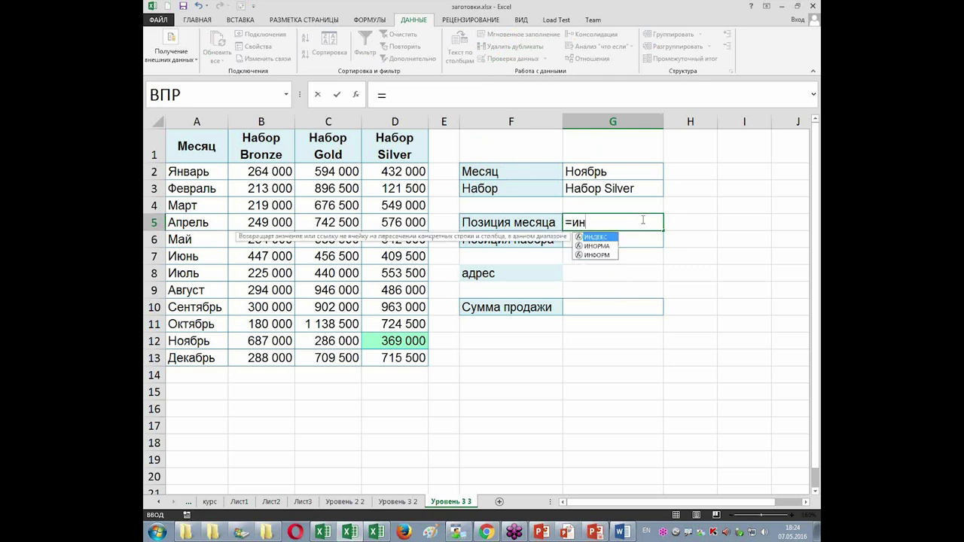
double_click(599, 237)
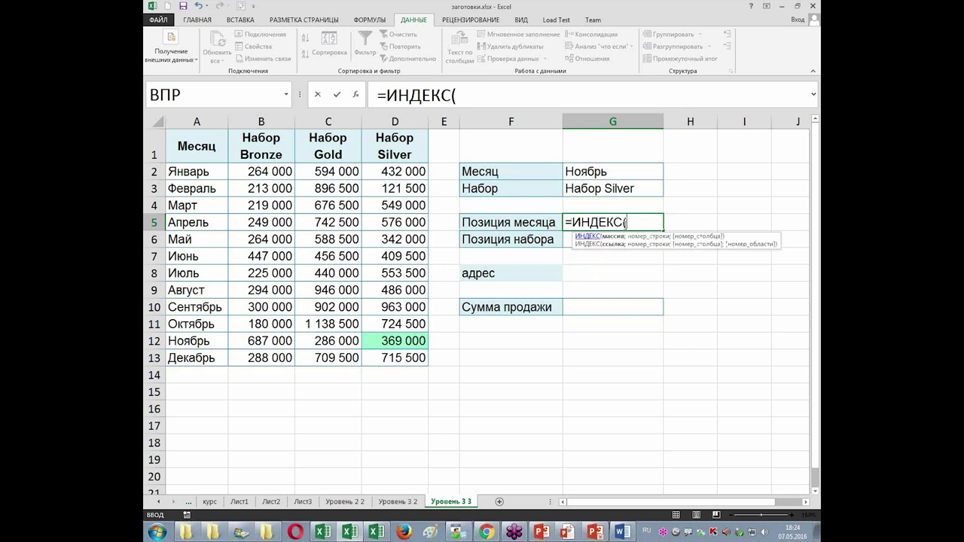
click(206, 119)
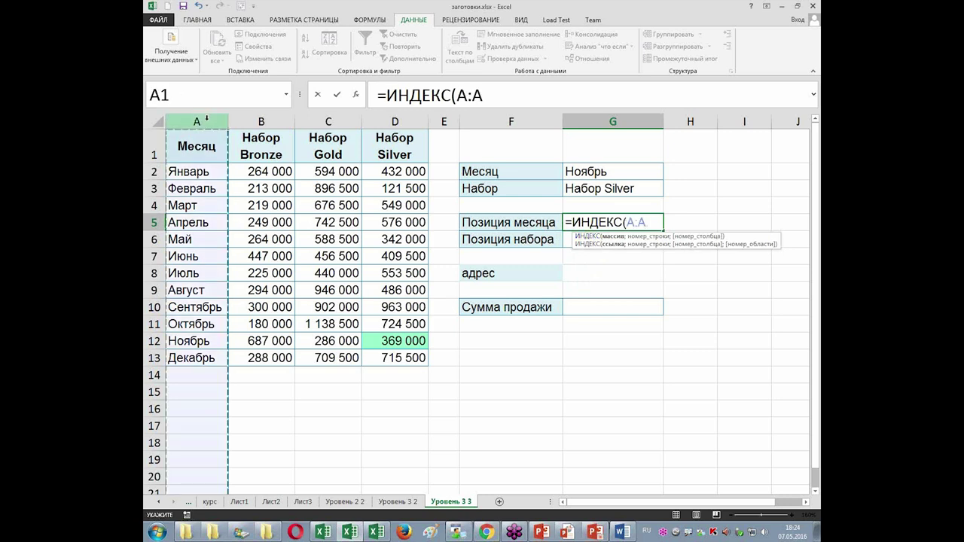
text(;)
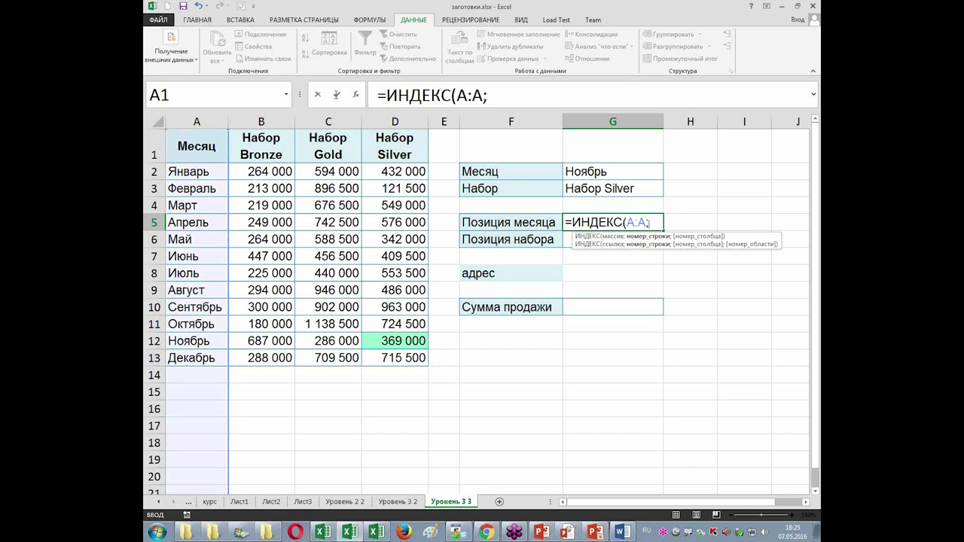
click(357, 96)
key(Return)
key(Escape)
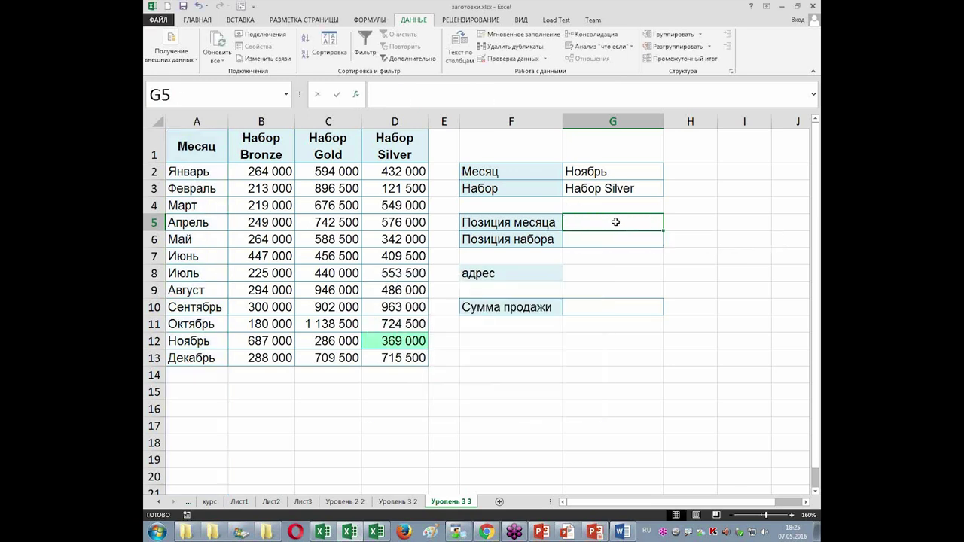
In G5, enter =ПОИСКПОЗ(G2;A:A;0) to find the selected month's position in column A with an exact match
text(=пои)
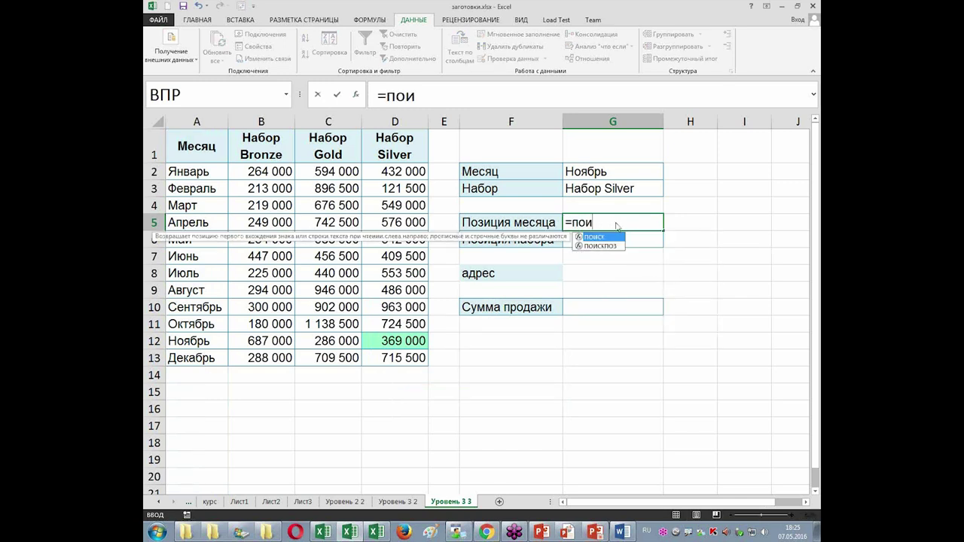
double_click(603, 245)
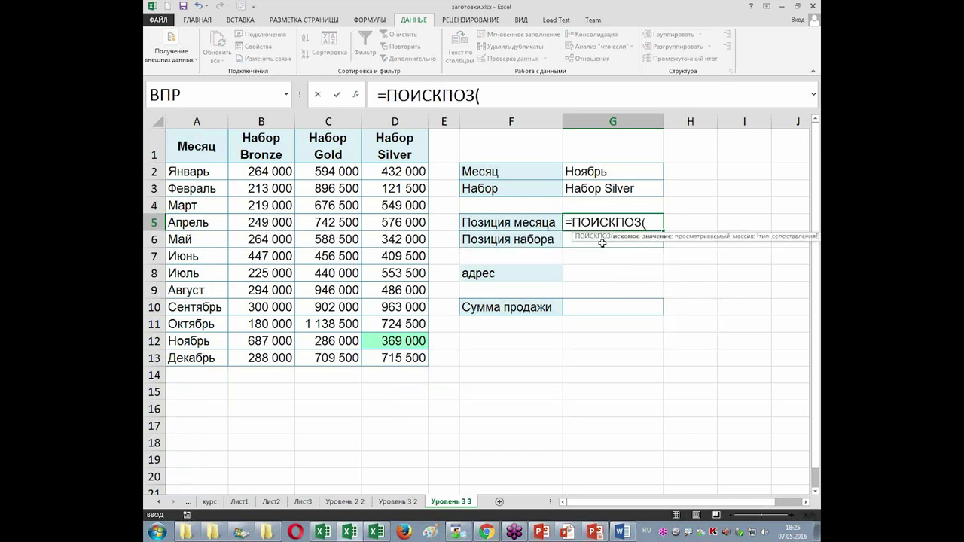
click(595, 172)
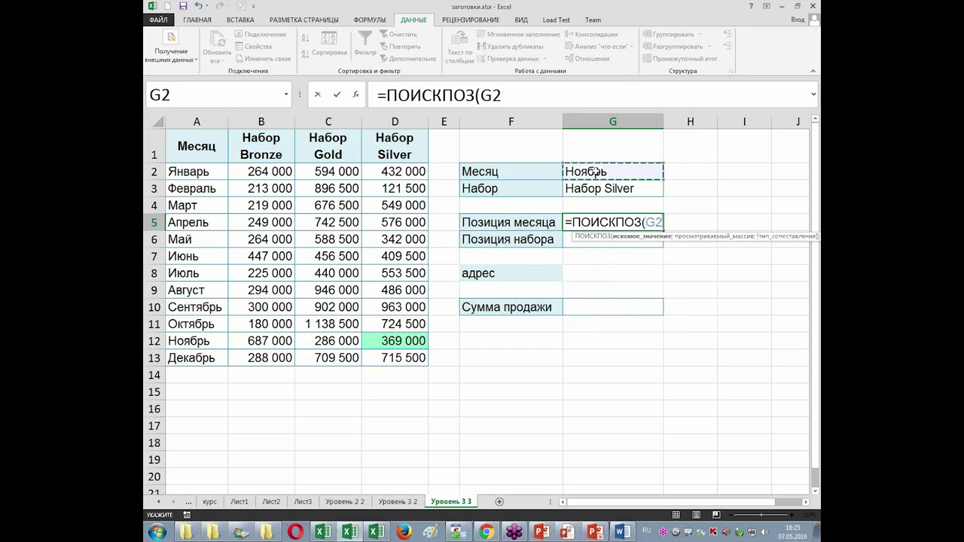
key(F8)
key(BackSpace)
key(BackSpace)
key(BackSpace)
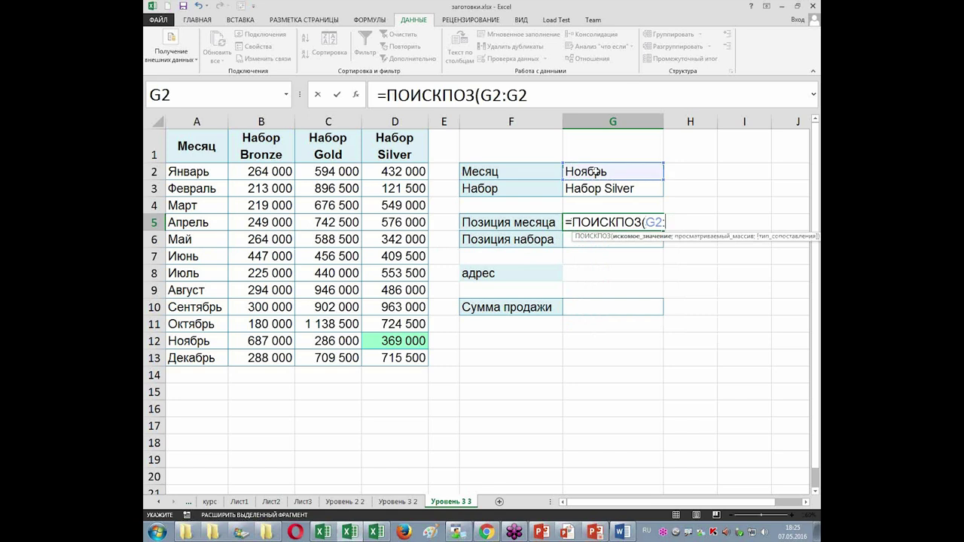
text(;)
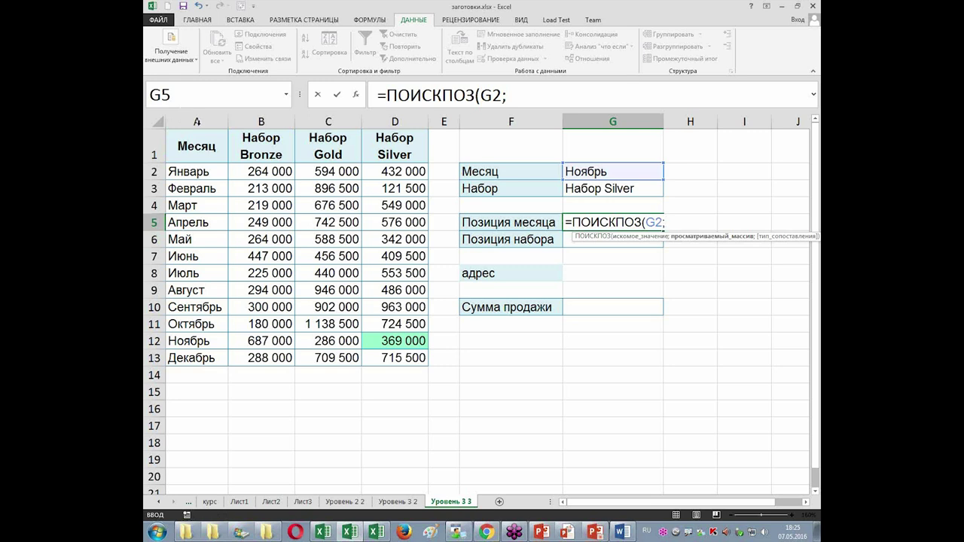
click(197, 121)
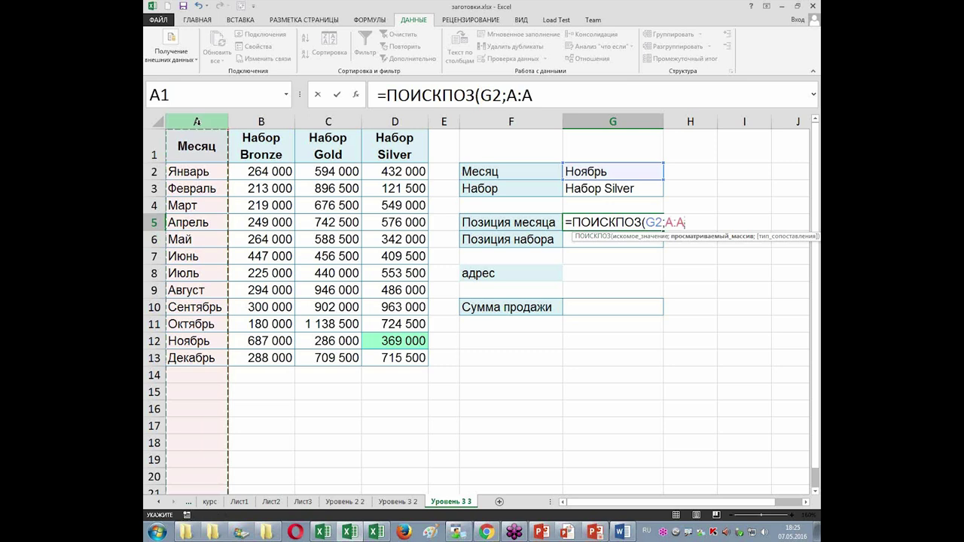
text(;)
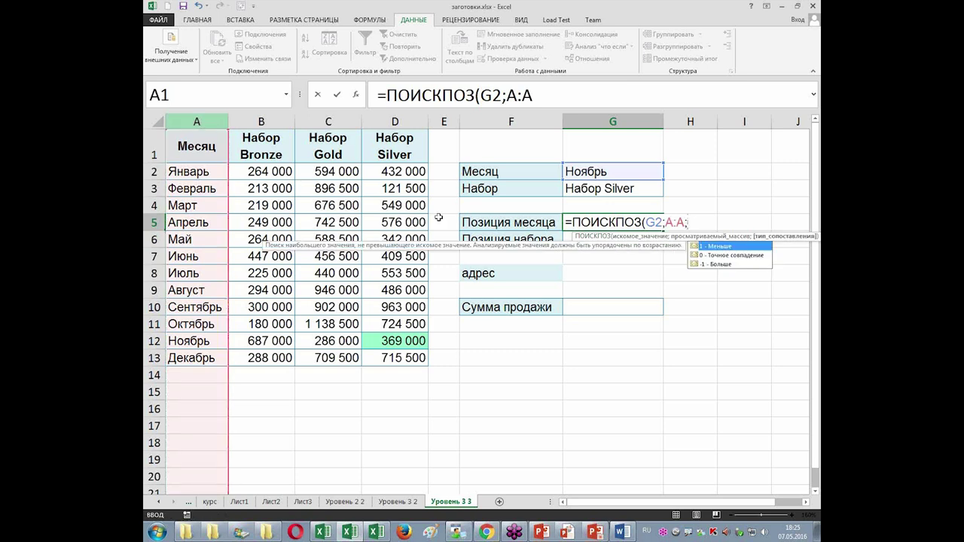
click(714, 256)
double_click(714, 256)
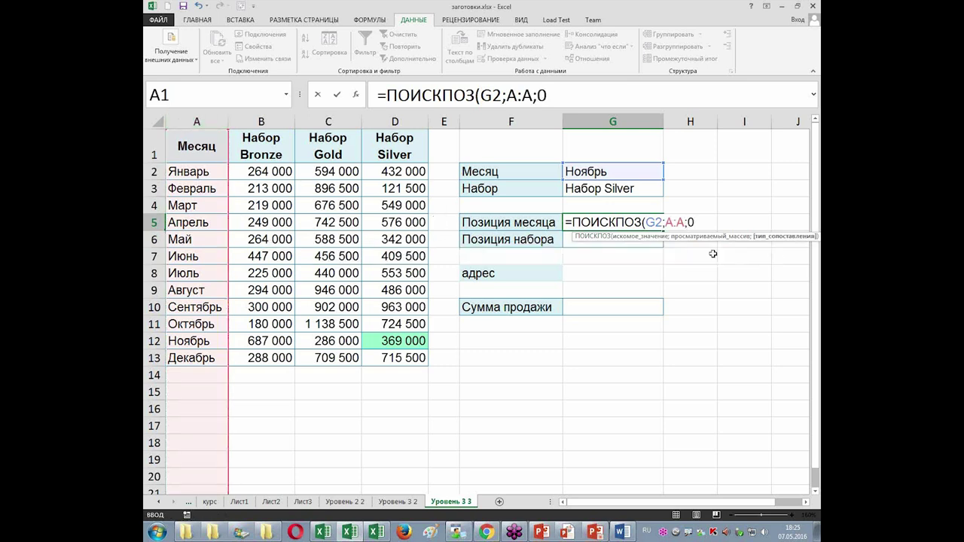
text())
key(Return)
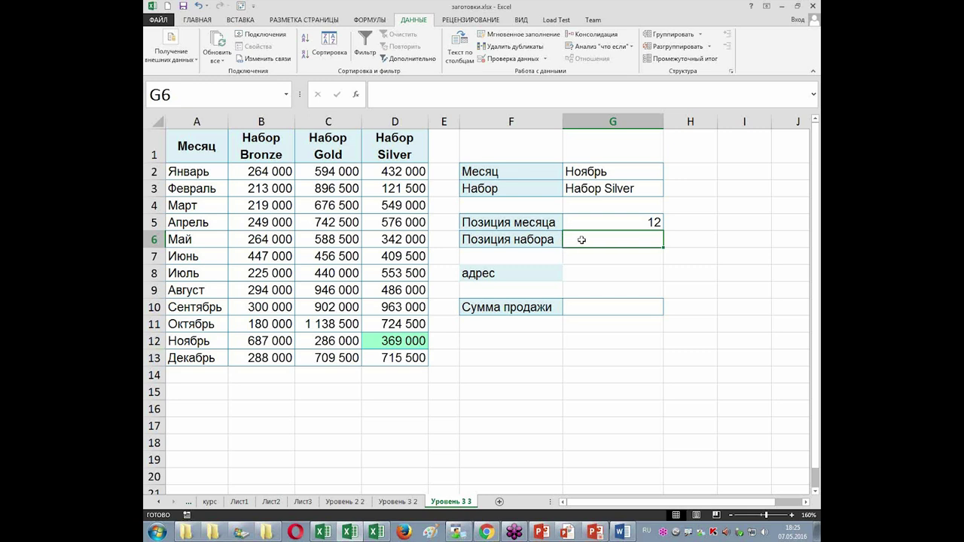
In G6, enter =ПОИСКПОЗ(G3;1:1;0) to find the selected set's position in row 1
text(=)
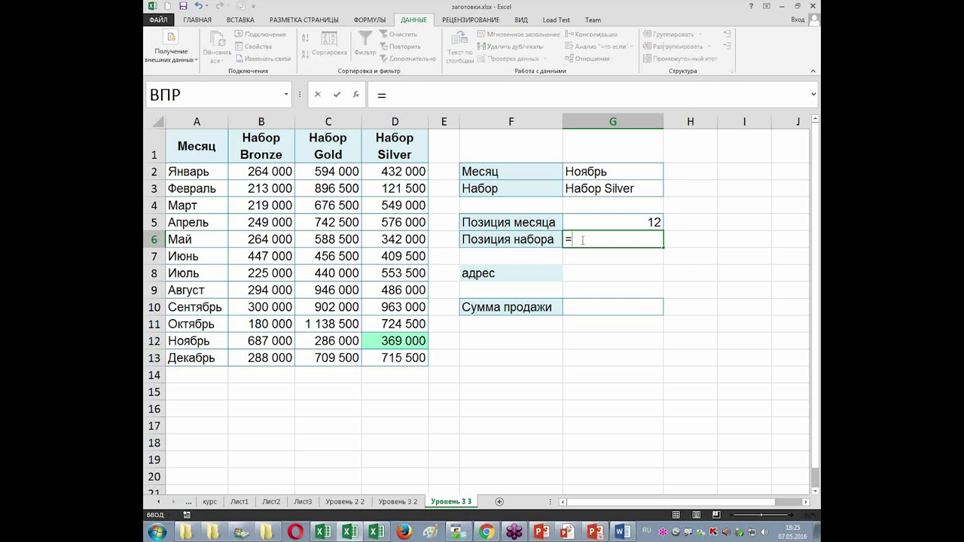
text(пос)
key(BackSpace)
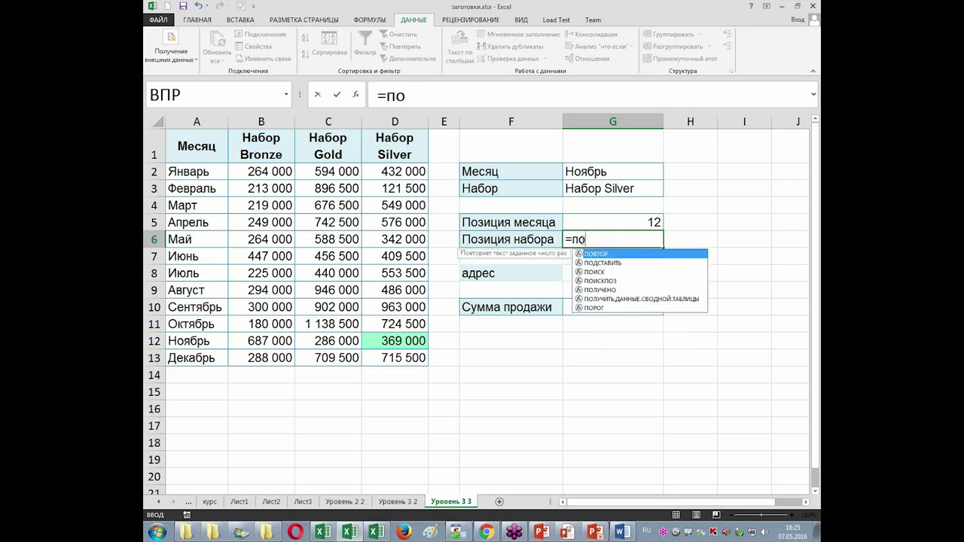
double_click(596, 280)
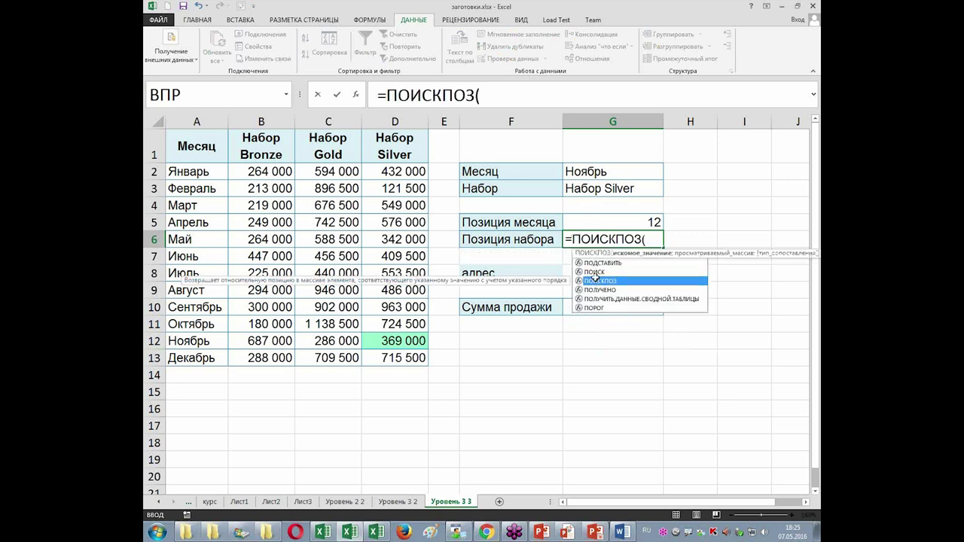
click(604, 186)
text(;)
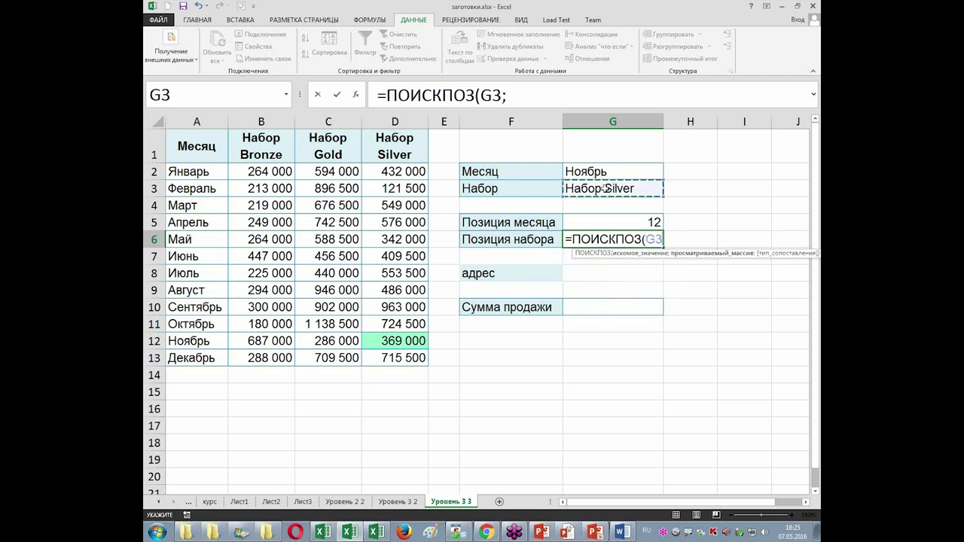
click(150, 146)
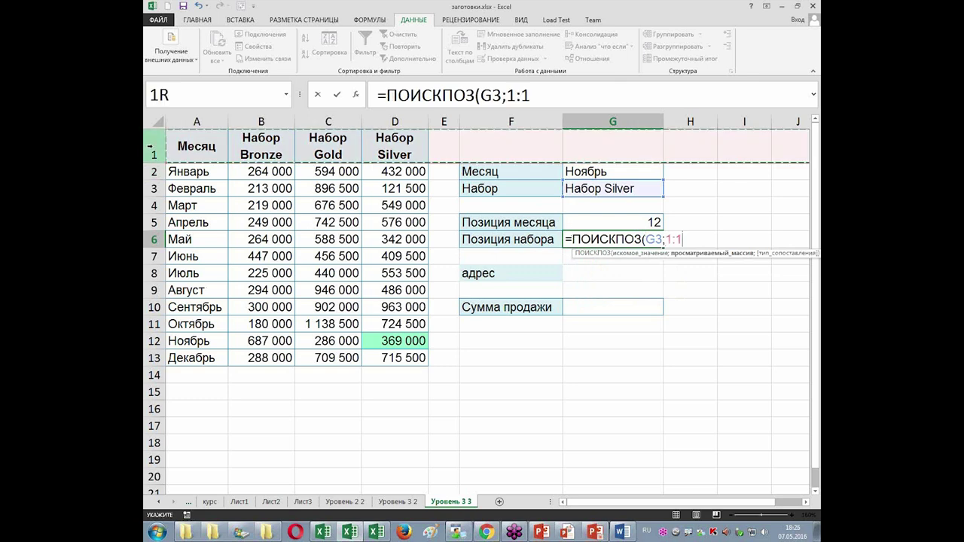
text(;)
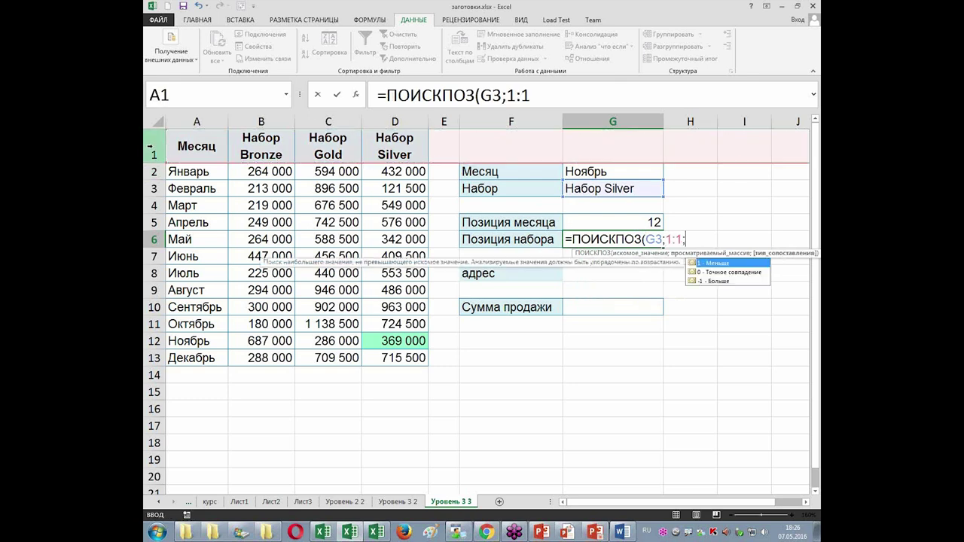
text(0))
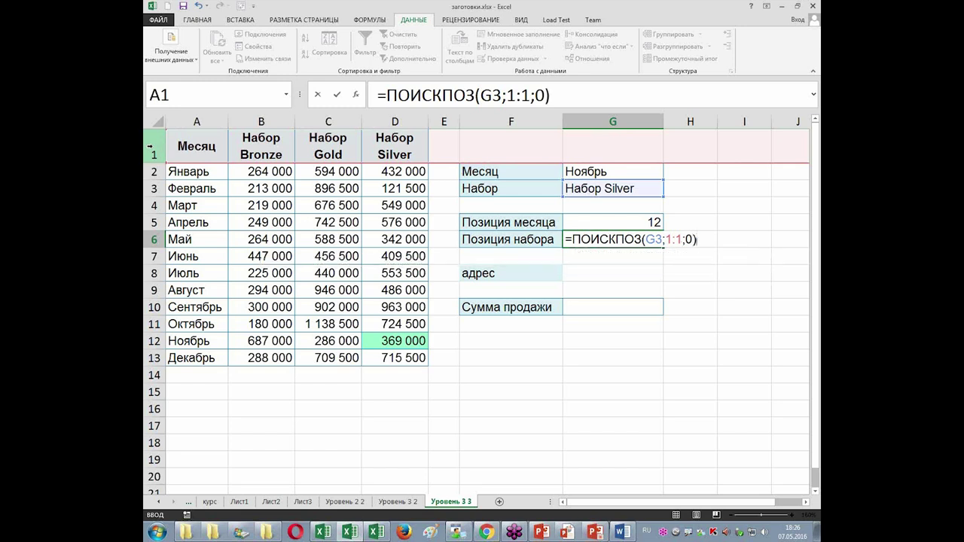
key(Return)
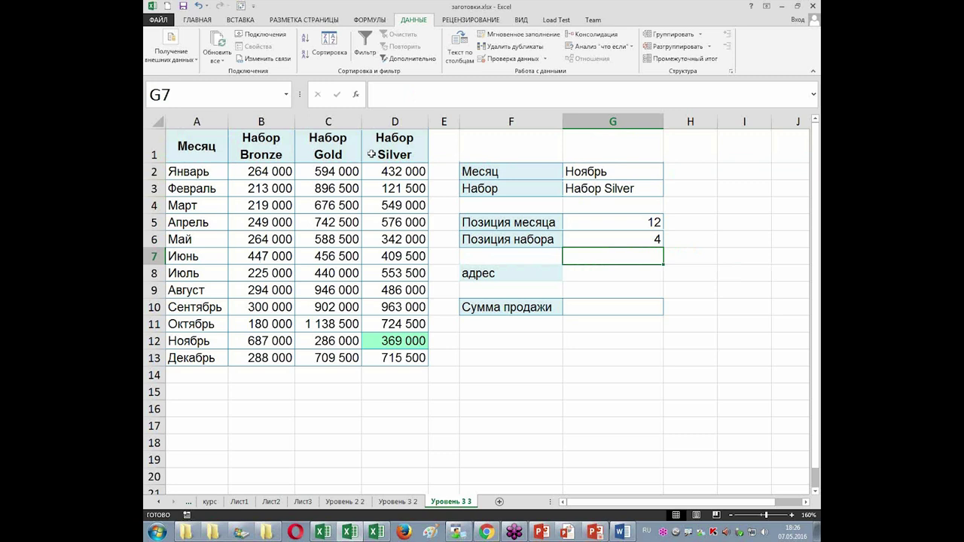
Change the month in G2 to Июль to test the position formulas
click(625, 170)
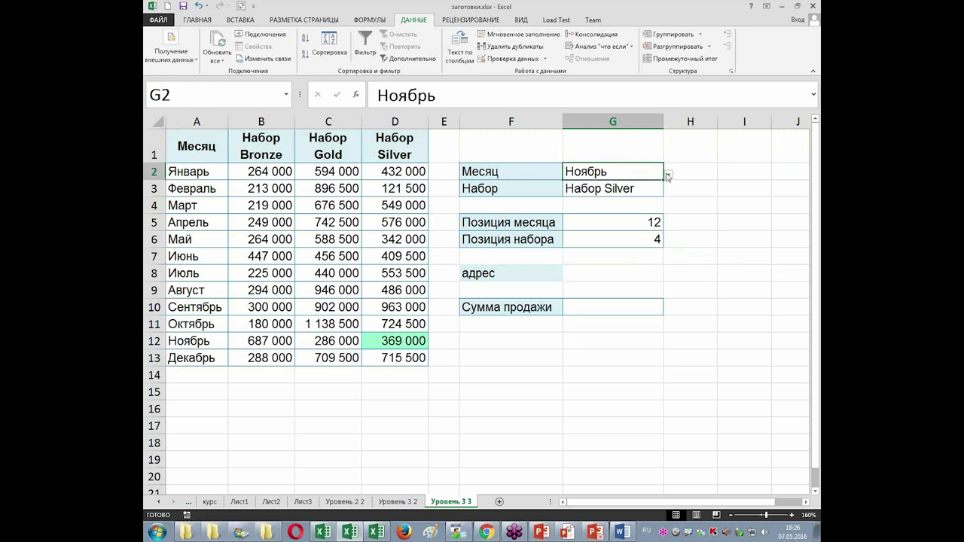
click(667, 175)
click(612, 210)
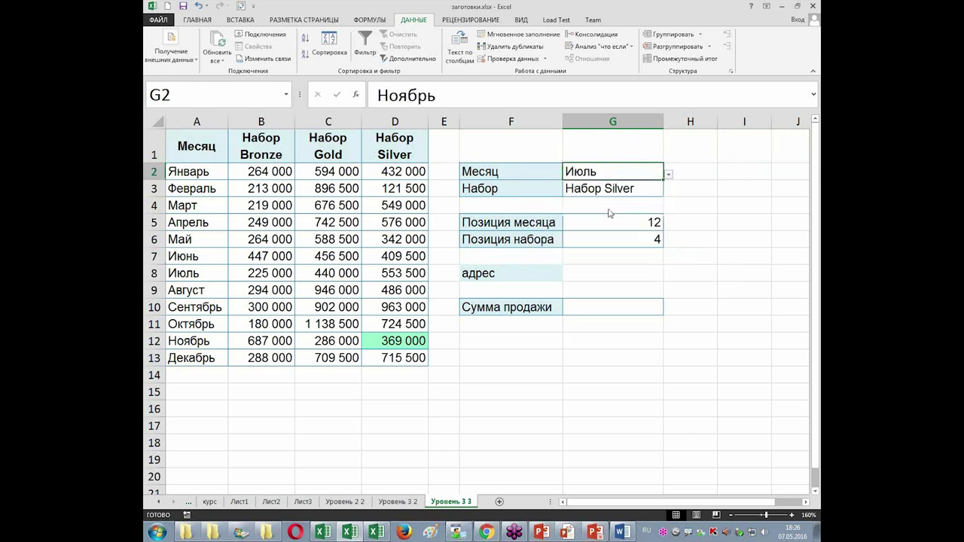
In G8, enter =АДРЕС(G5;G6) to build the cell address from the month and set positions
click(602, 274)
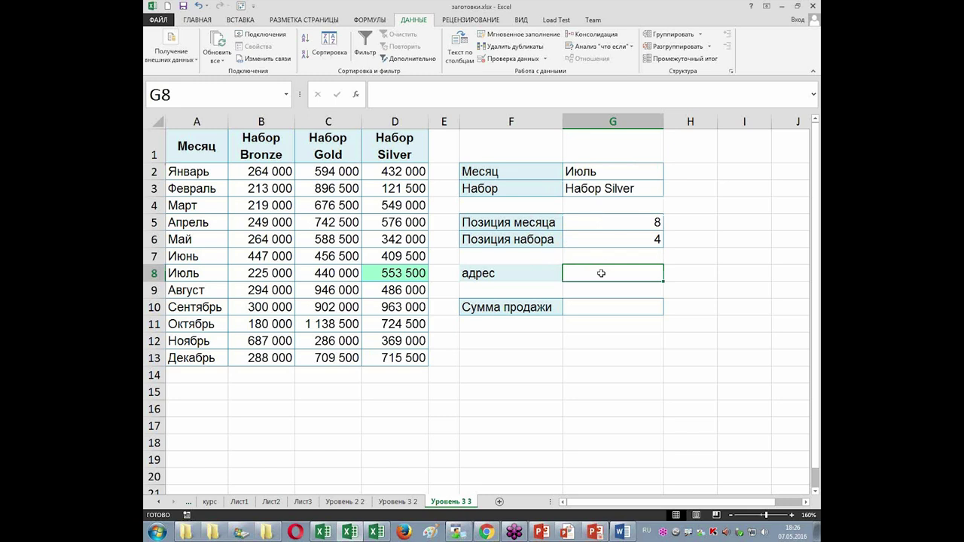
text(=)
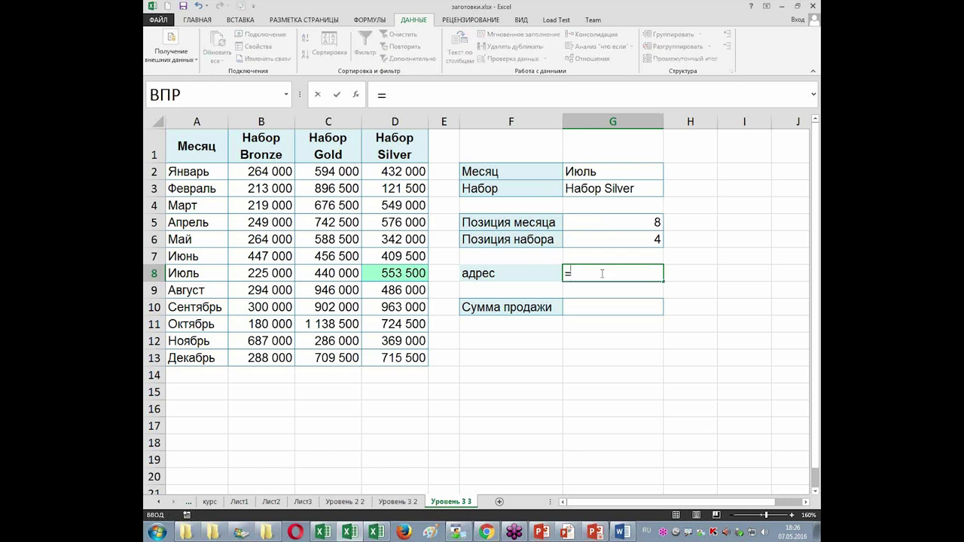
text(ад)
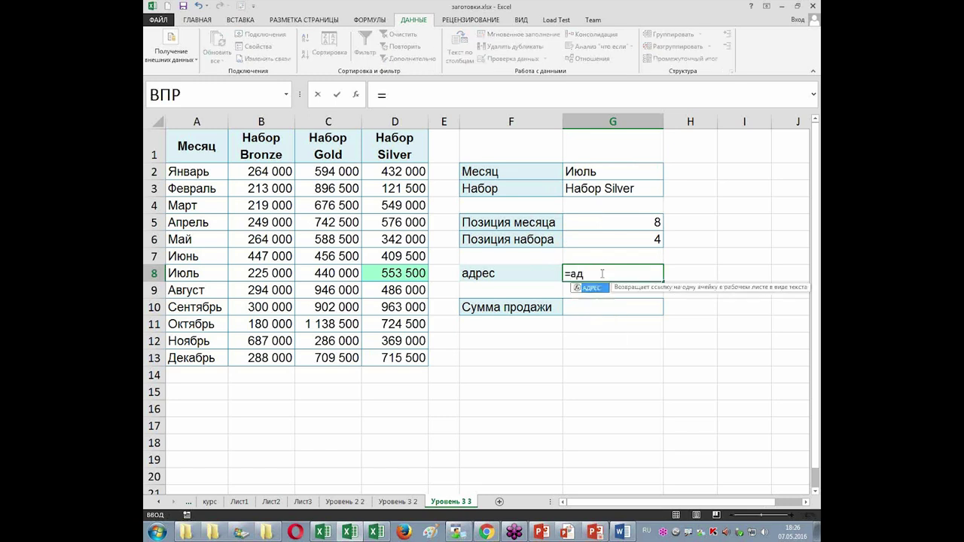
double_click(593, 288)
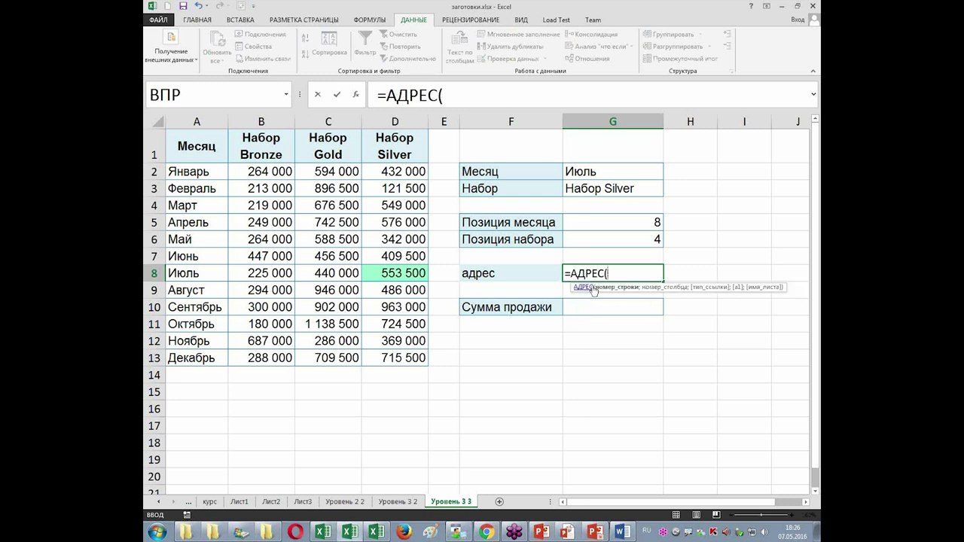
click(594, 222)
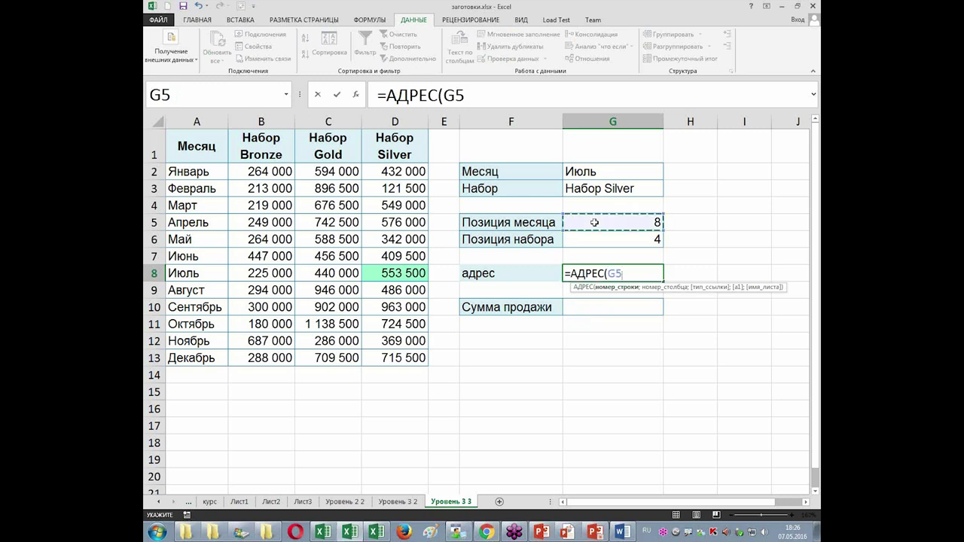
text(;)
click(607, 243)
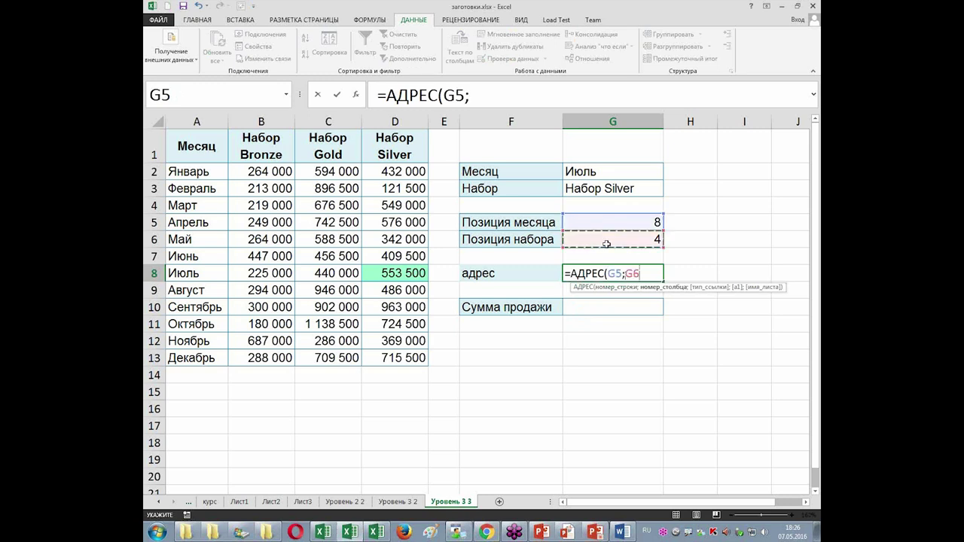
text())
key(Return)
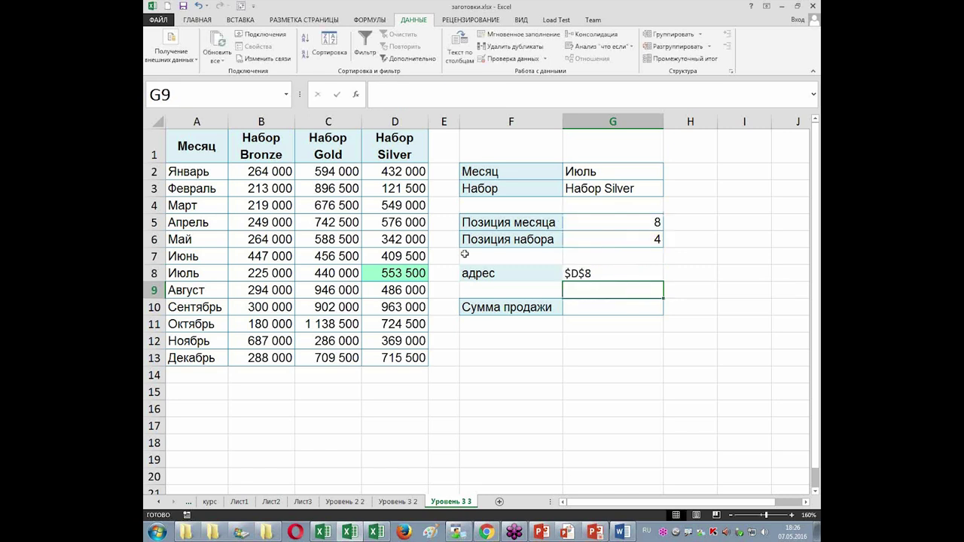
Check the highlighted July Silver amount against the address, and change the month in G2 to Октябрь
click(396, 271)
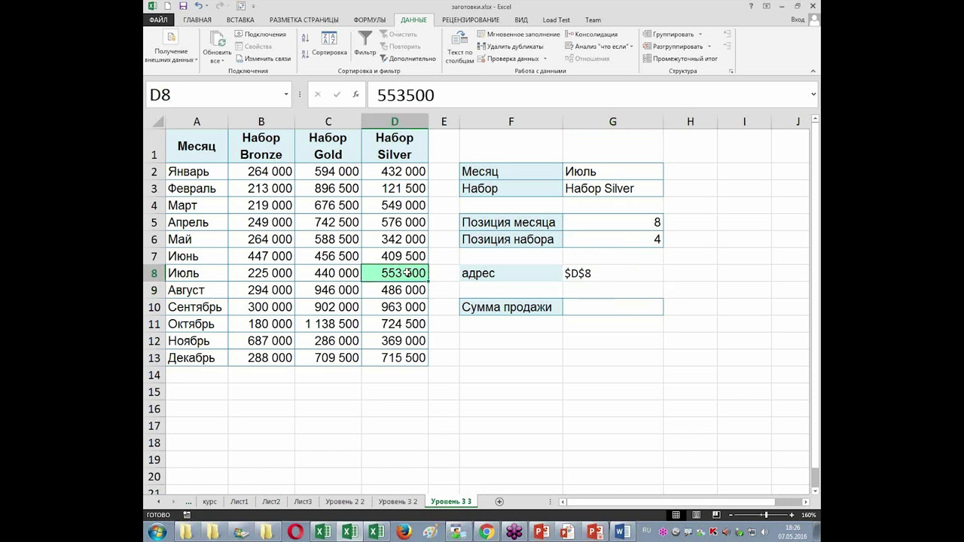
click(654, 176)
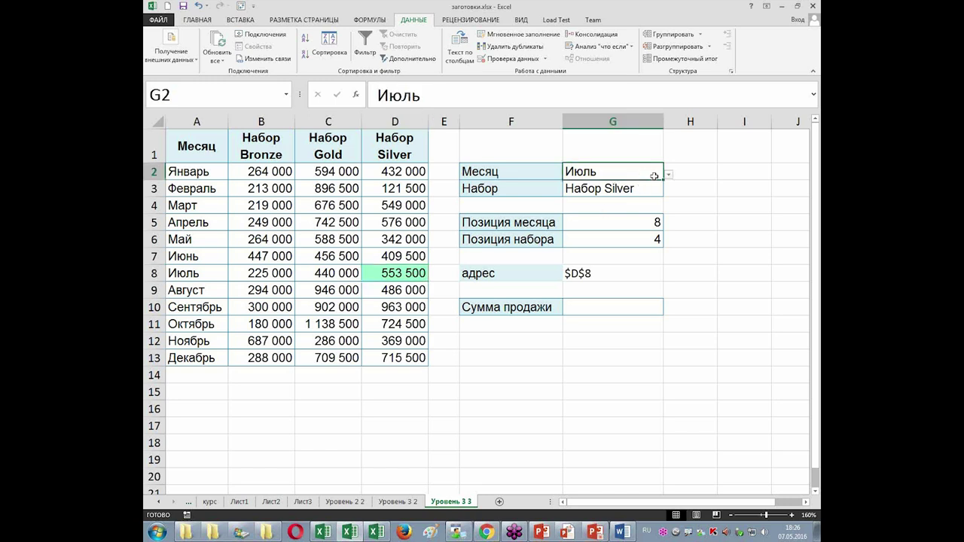
click(668, 175)
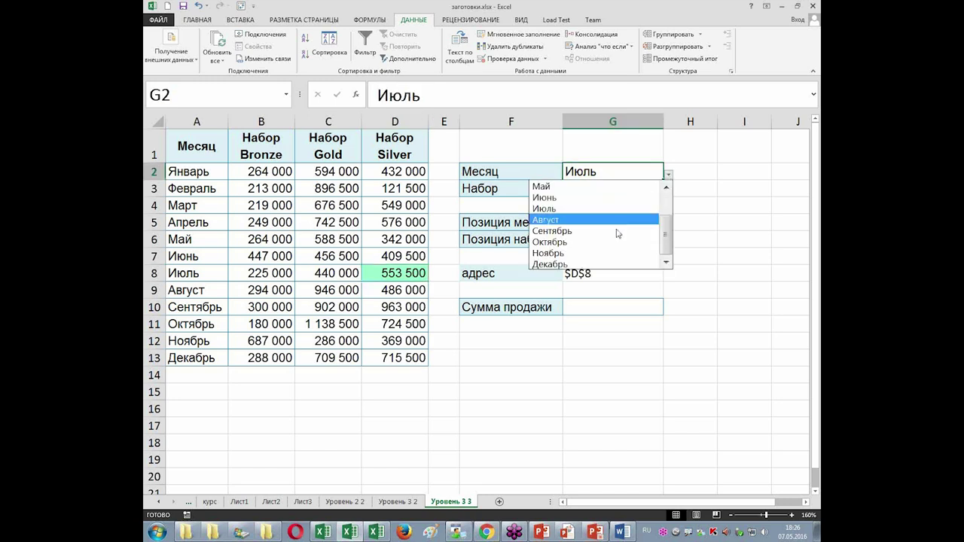
click(619, 241)
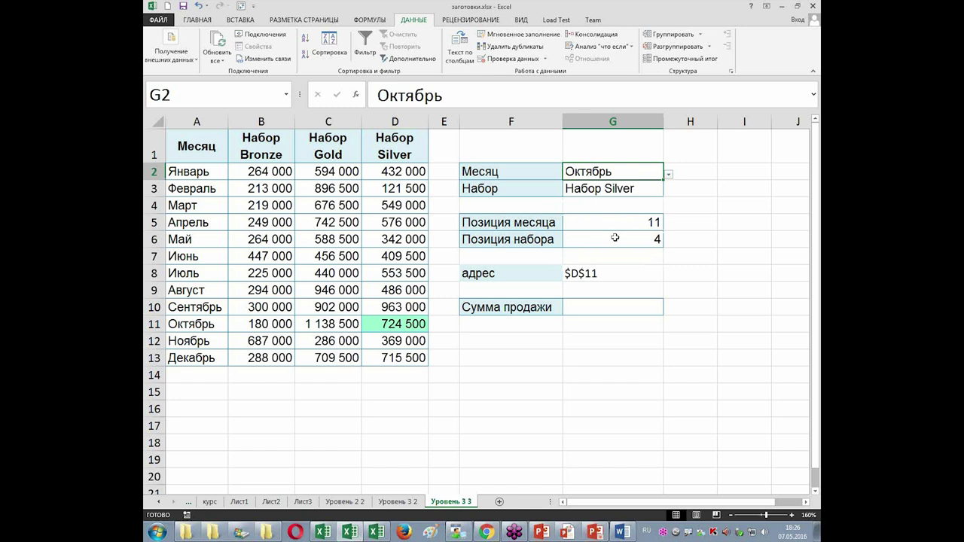
In G10, enter =ДВССЫЛ(G8) to return the sales amount stored at the address in G8
click(594, 305)
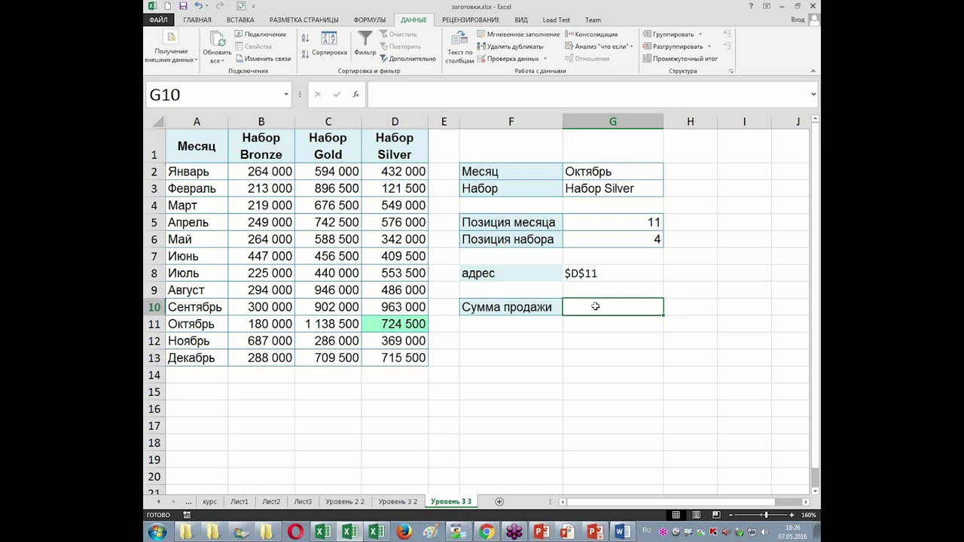
text(=)
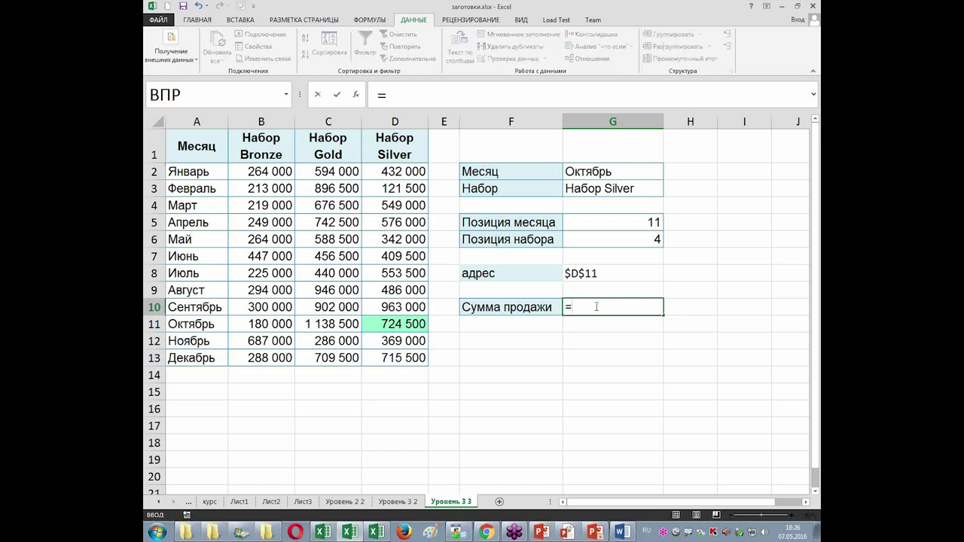
text(дв)
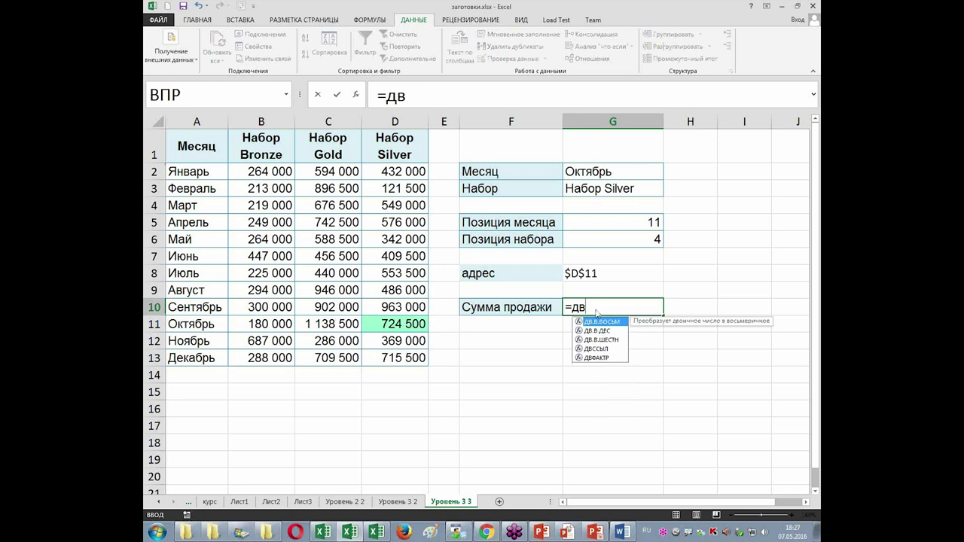
double_click(591, 349)
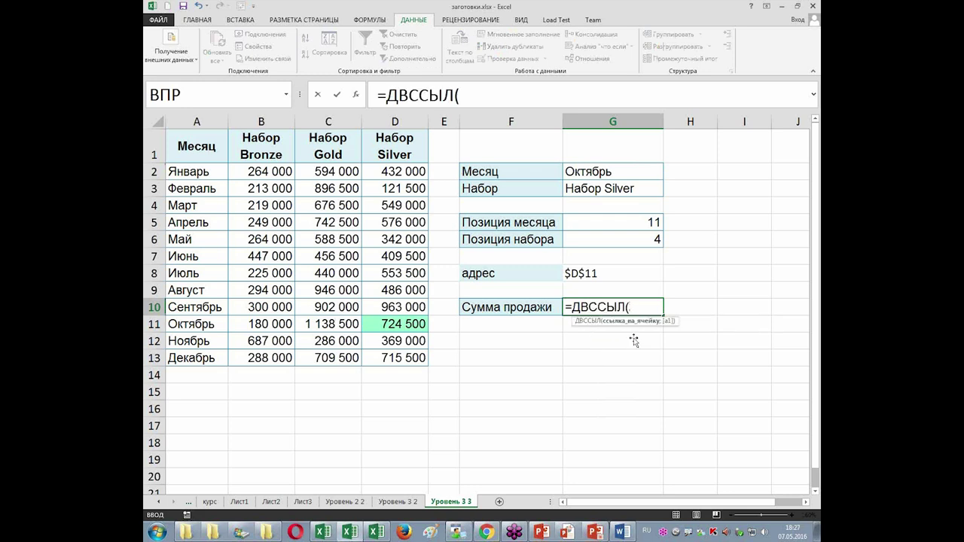
click(599, 274)
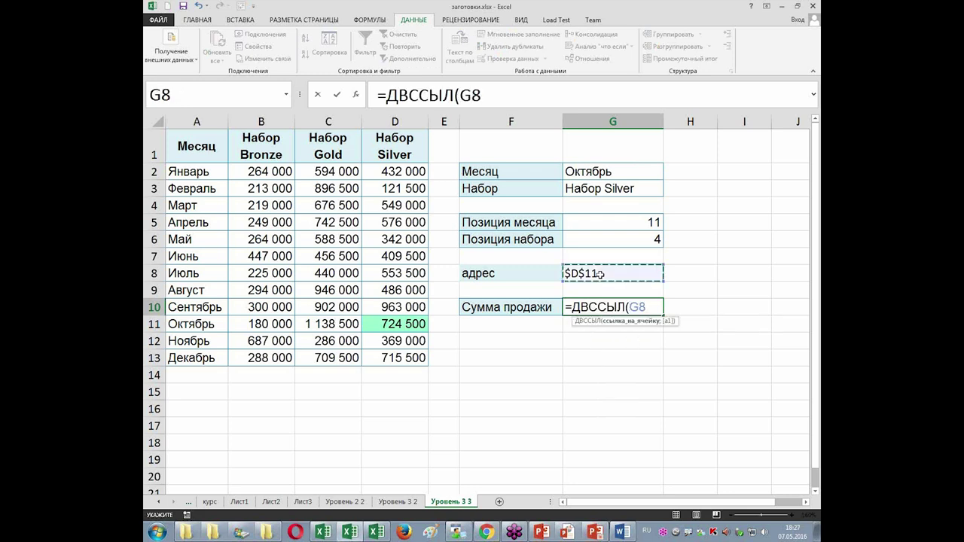
text())
key(Return)
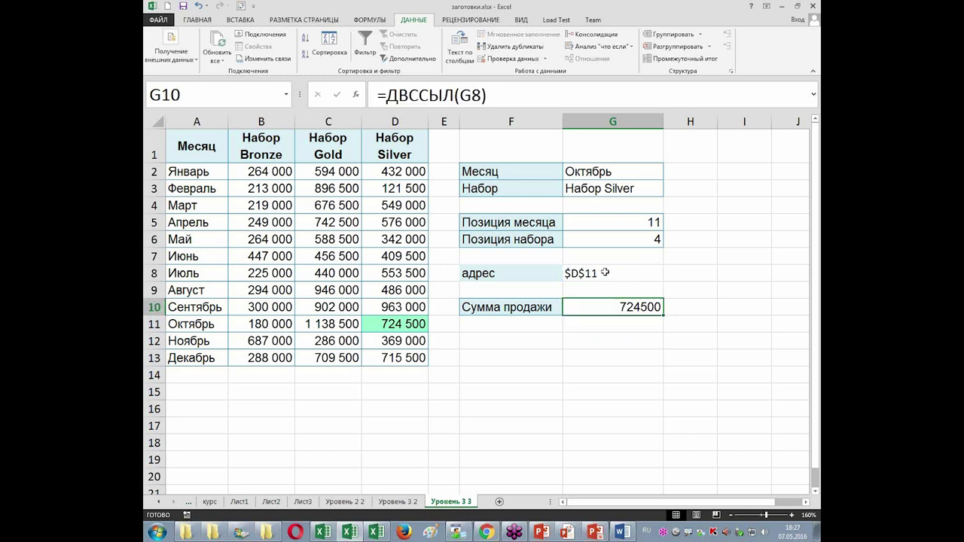
Compare the address in G8 with the highlighted table cell, set the month in G2 to Июль, and point out the month and set headers
click(602, 273)
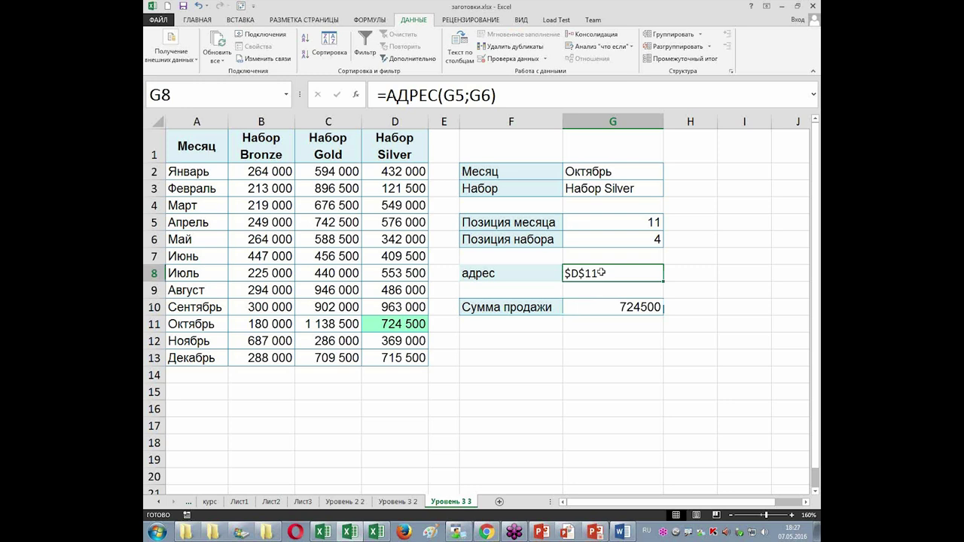
click(399, 324)
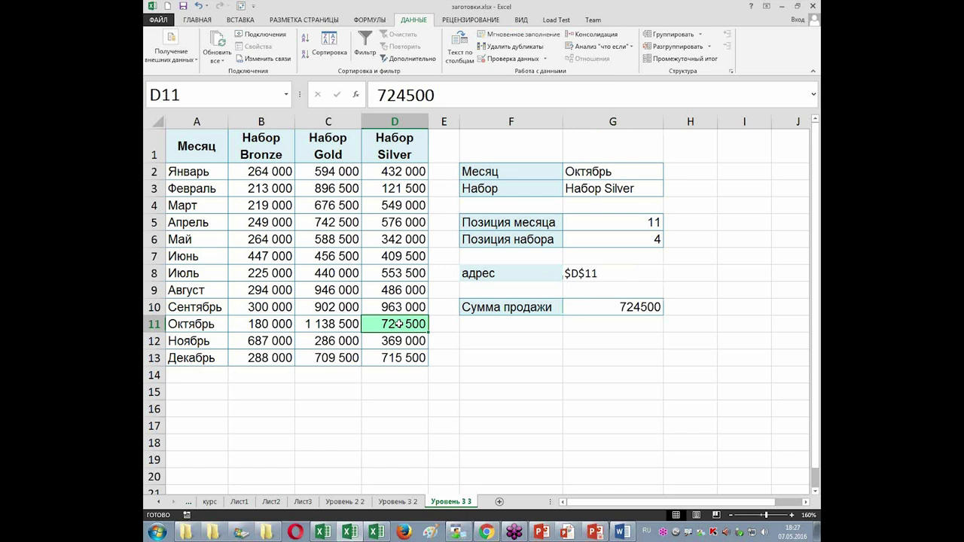
click(633, 175)
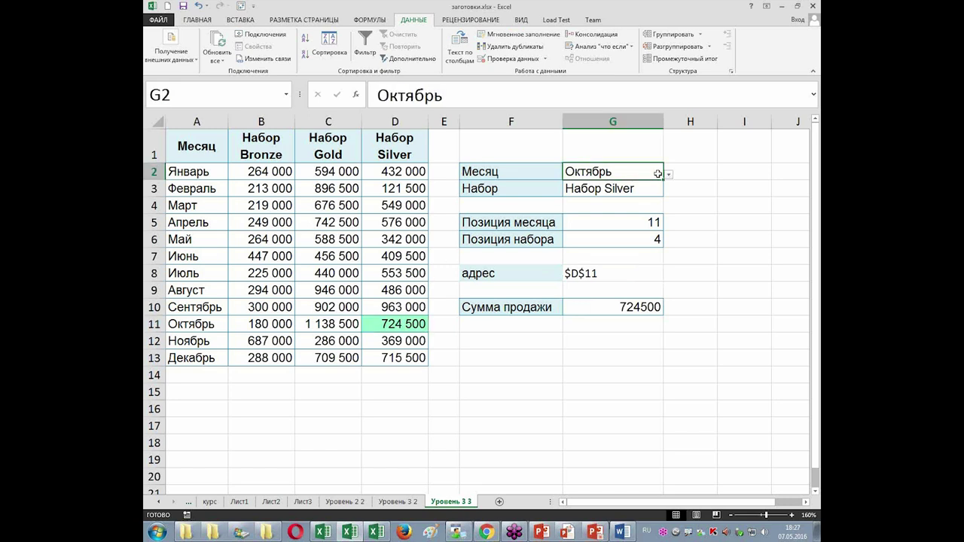
click(667, 174)
key(Escape)
click(611, 210)
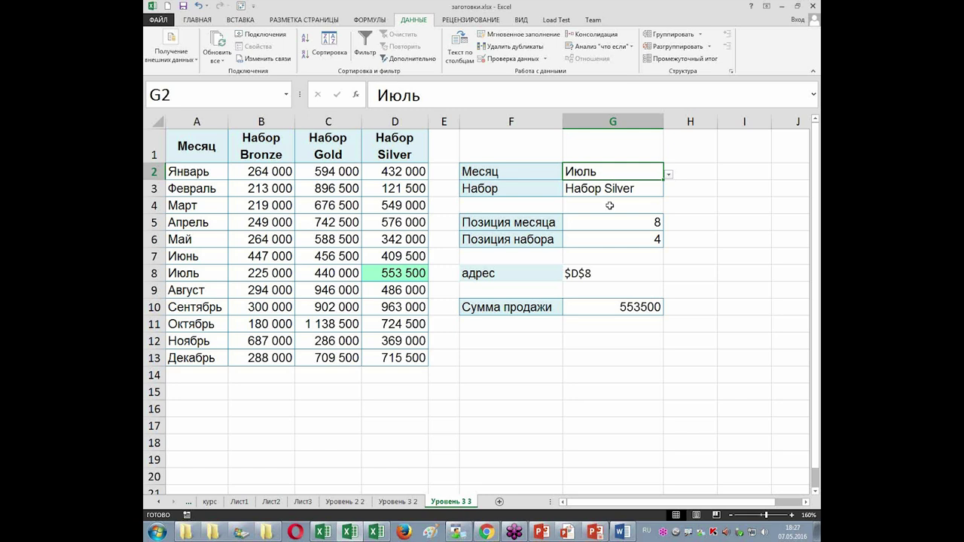
drag(185, 173, 185, 354)
drag(239, 150, 422, 152)
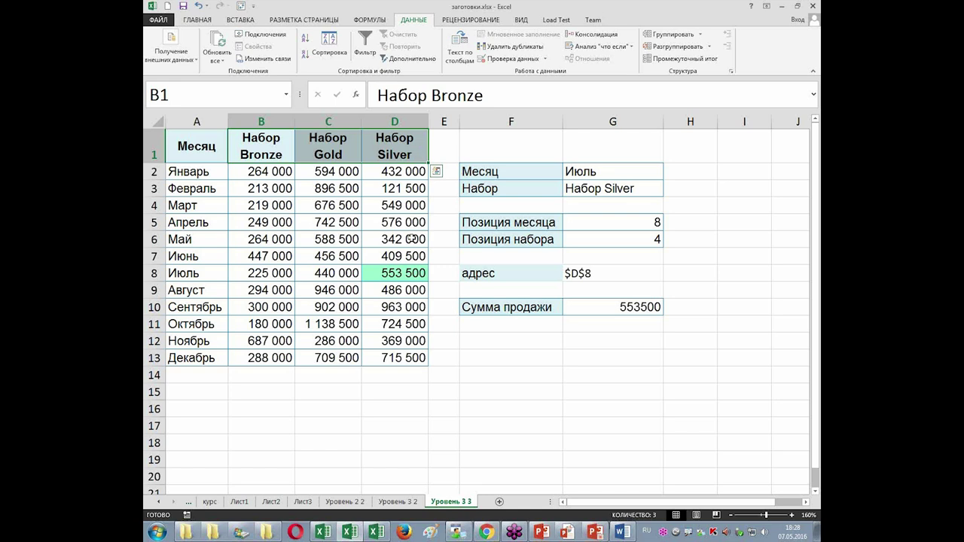
Label F12 as Новое значение and enter 10000 in G12 beside it
click(499, 340)
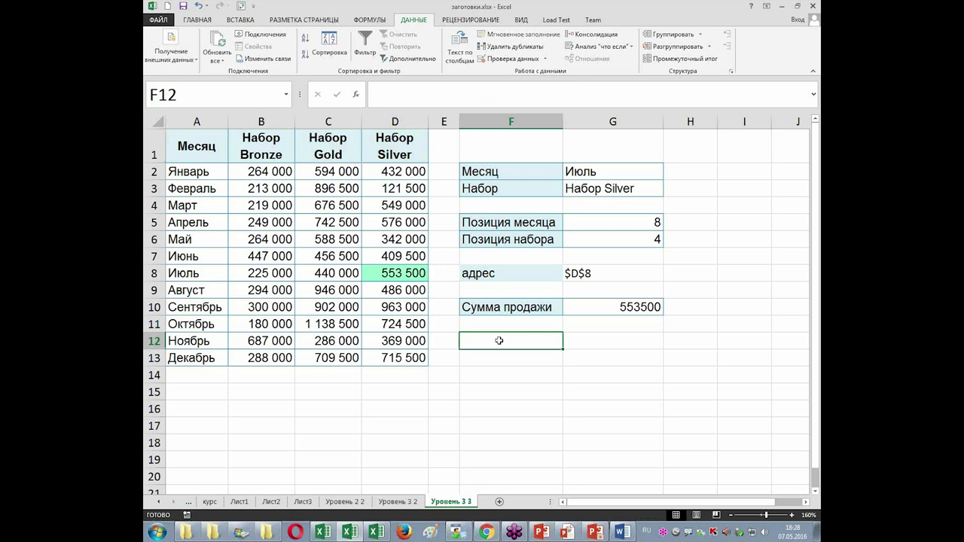
text(Ново)
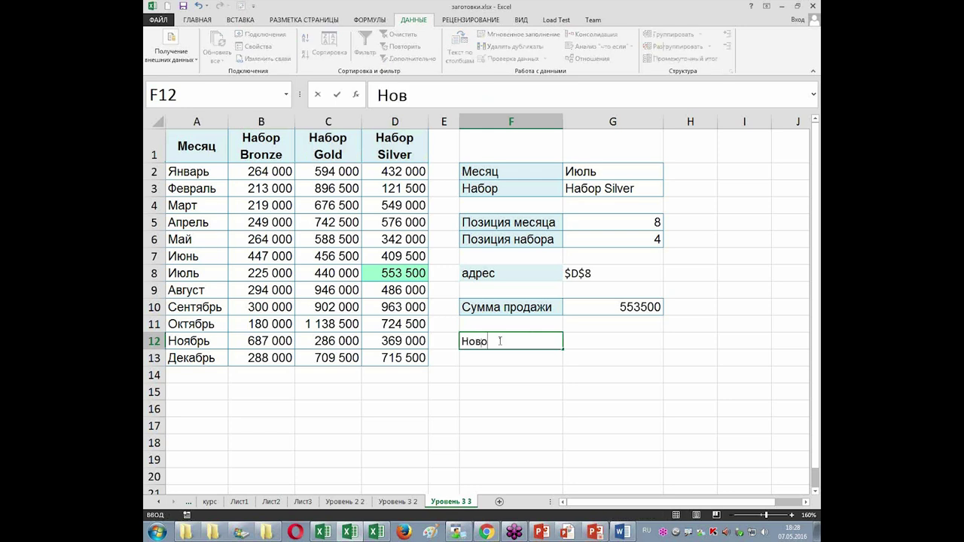
text(е значение)
key(Return)
key(Up)
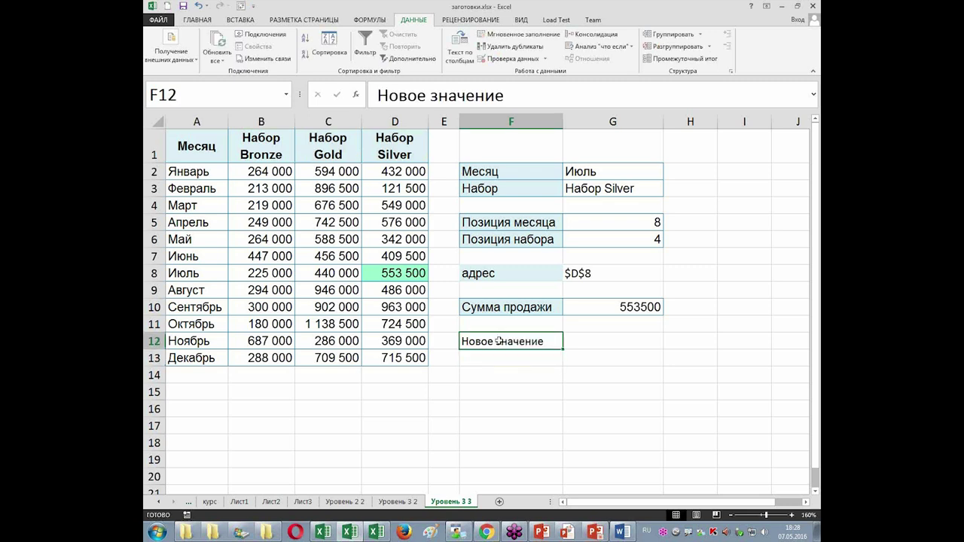
key(Right)
text(10000)
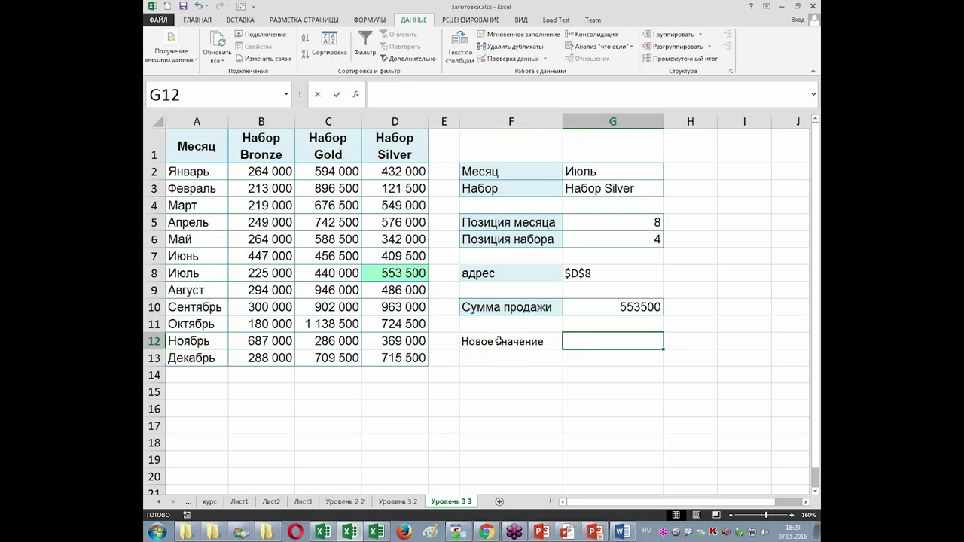
key(Return)
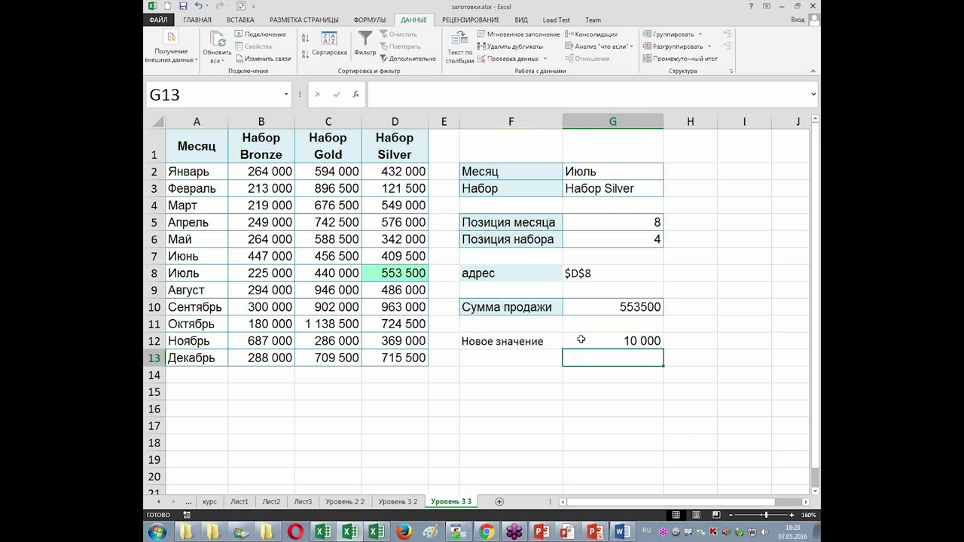
Examine the new value, the highlighted July Silver amount and the Сумма продажи formula, and view the workbook's calculation options
click(610, 342)
click(388, 275)
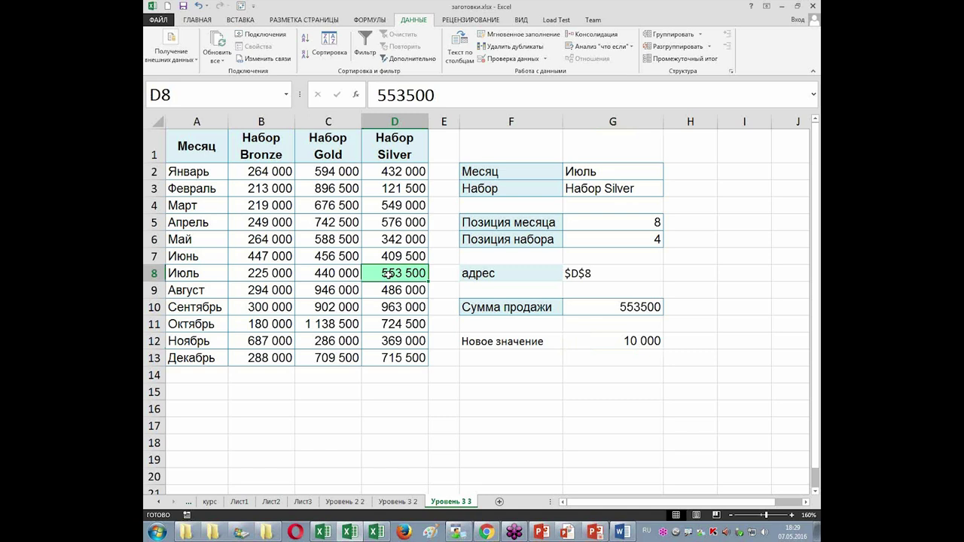
click(632, 307)
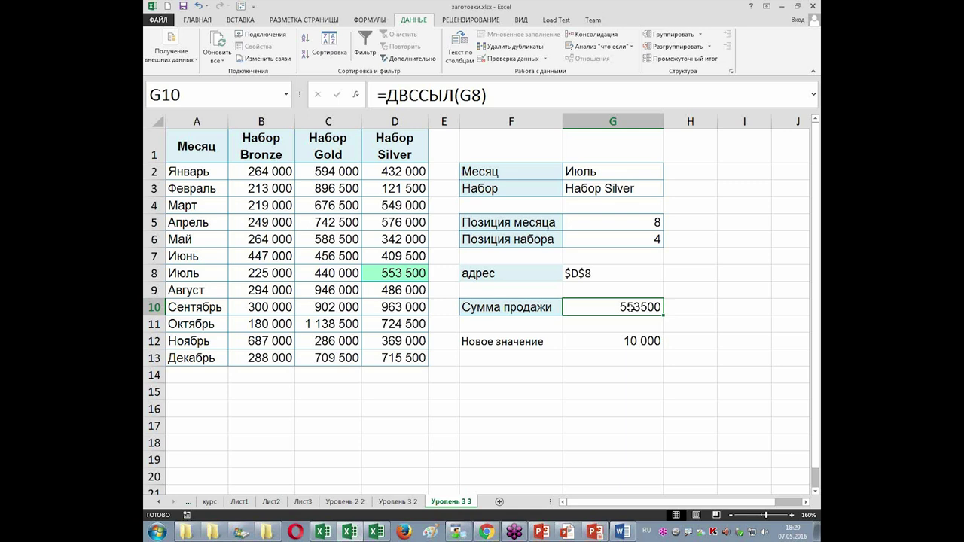
click(359, 23)
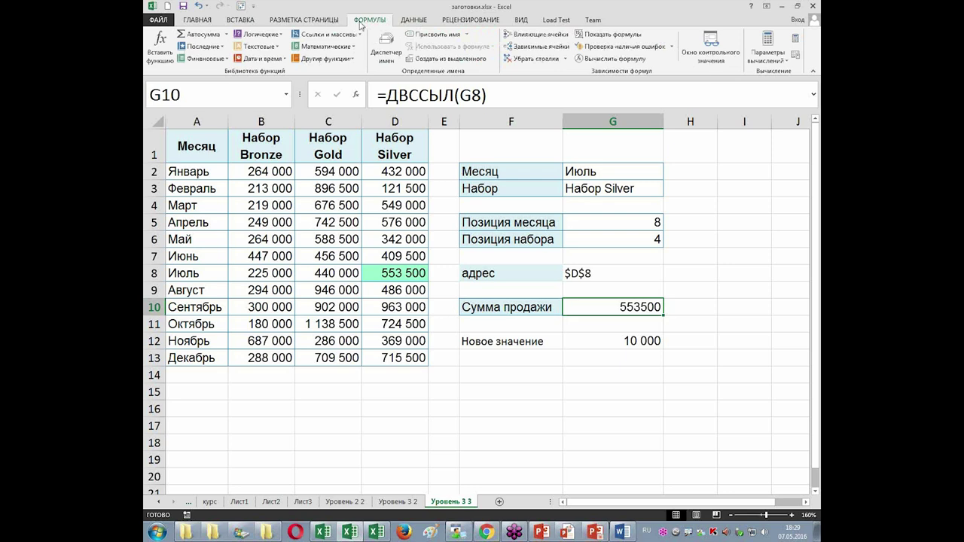
click(784, 60)
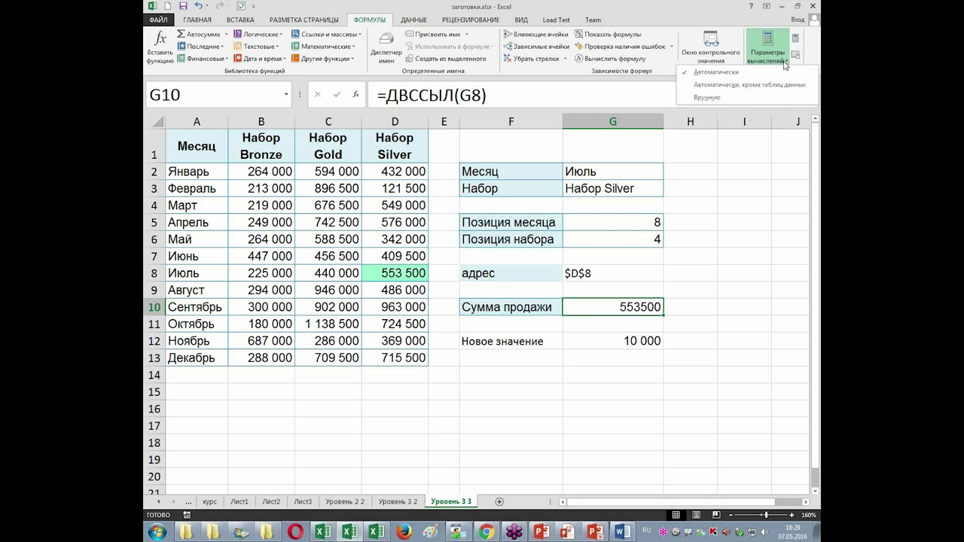
click(349, 425)
In C17, enter the random number formula =СЛЧИС()
click(344, 425)
text(=)
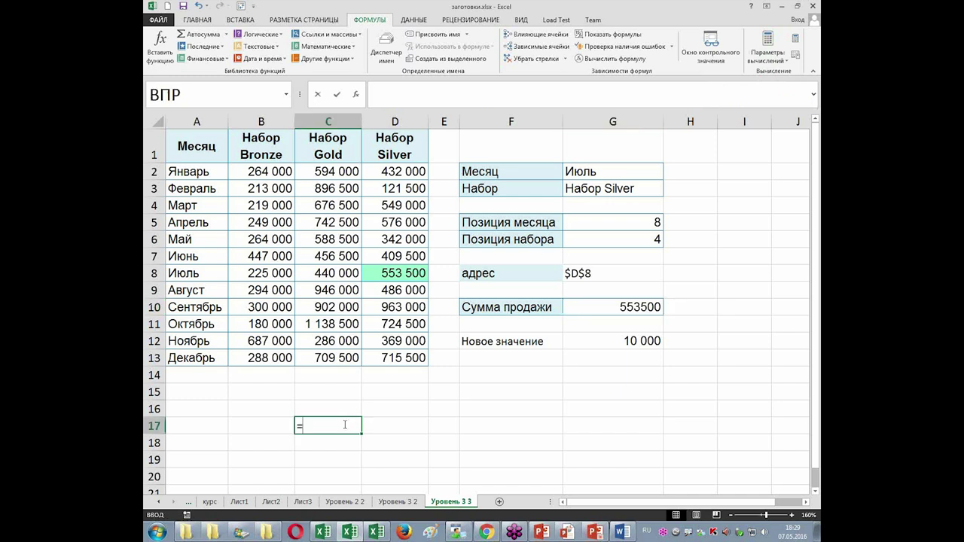
text(сл)
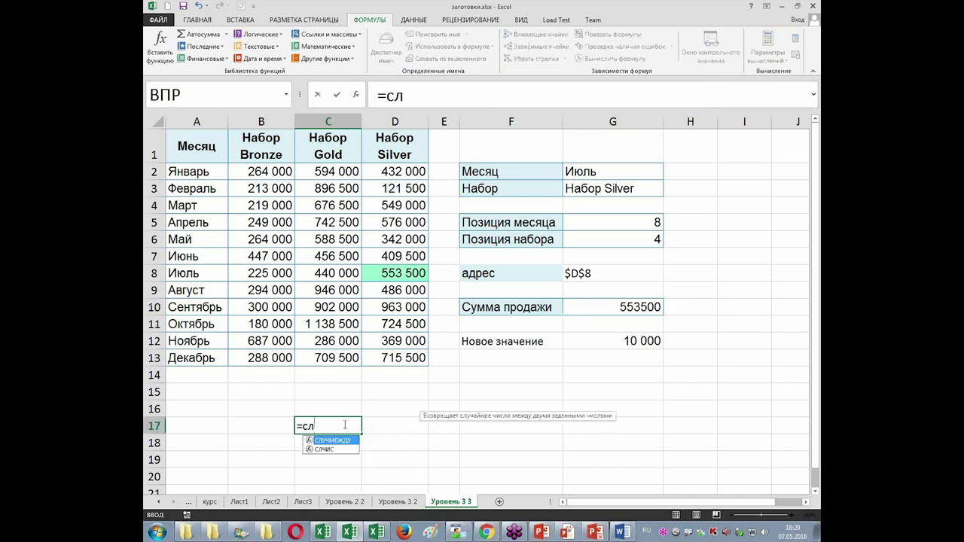
double_click(334, 449)
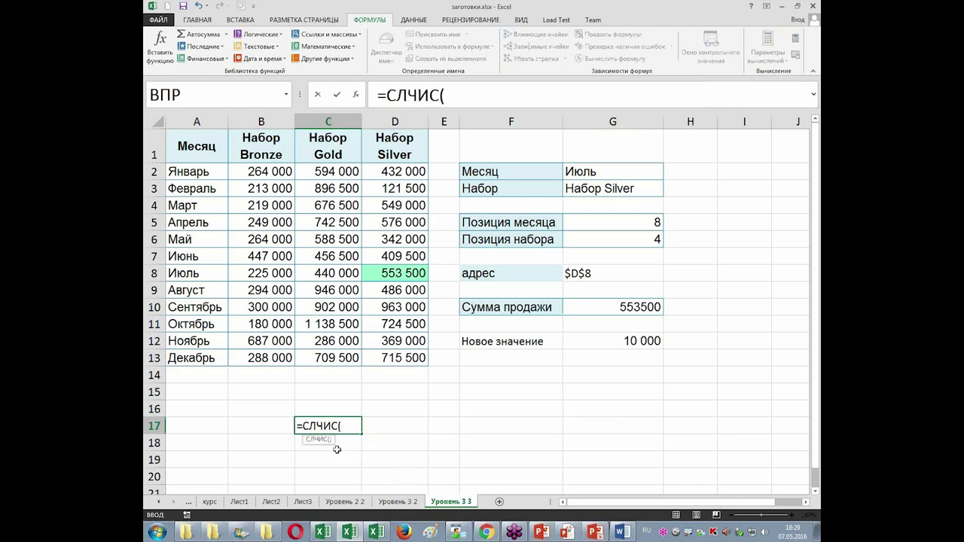
key(Return)
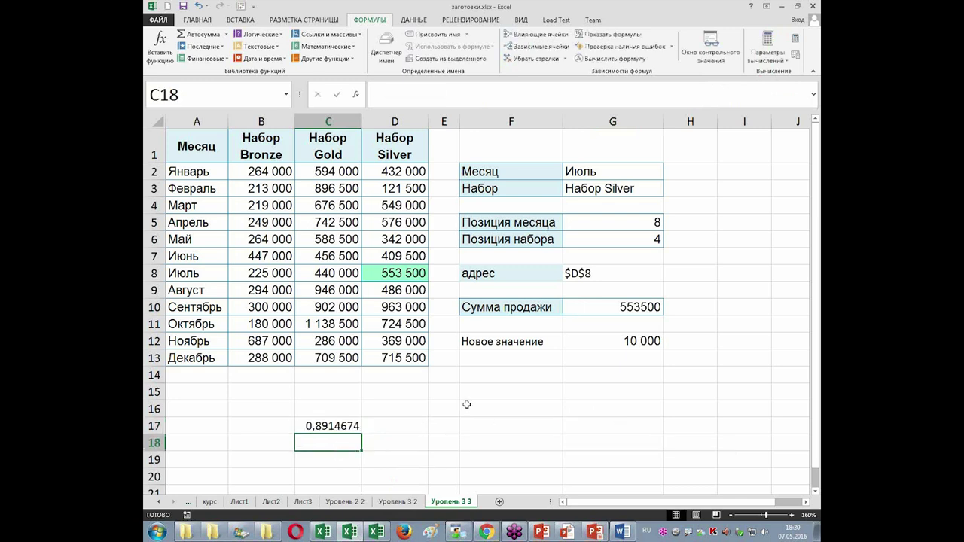
Enter 985 in F15 and clear it again to trigger recalculation of the random number in C17
click(472, 395)
text(985)
key(Return)
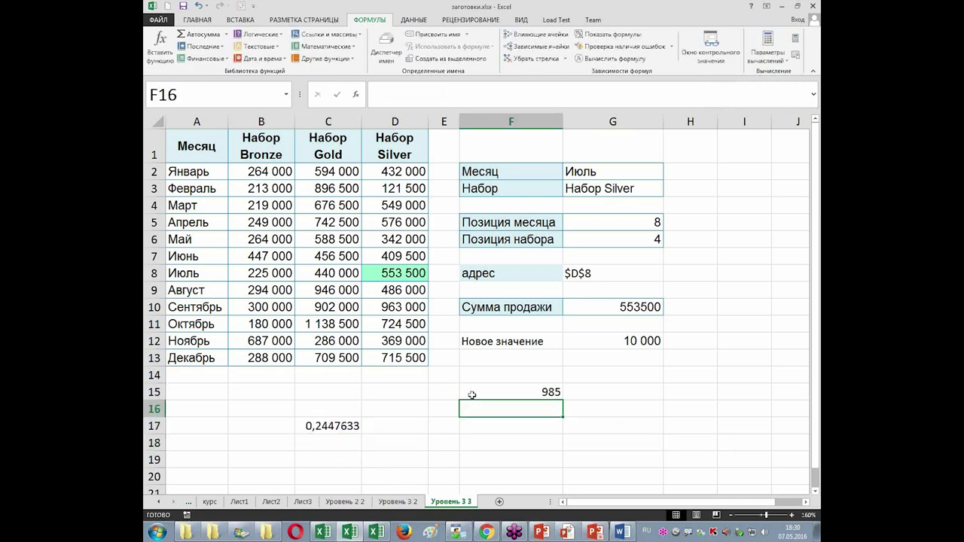
click(472, 395)
key(Delete)
key(Return)
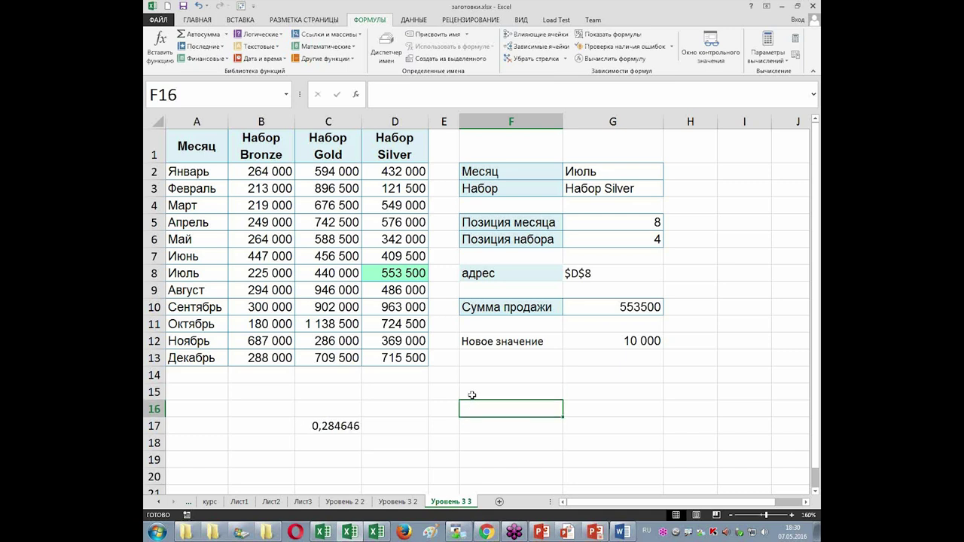
Set the workbook's calculation mode to manual, and test it by entering олршщор in F16 and clearing it
click(767, 52)
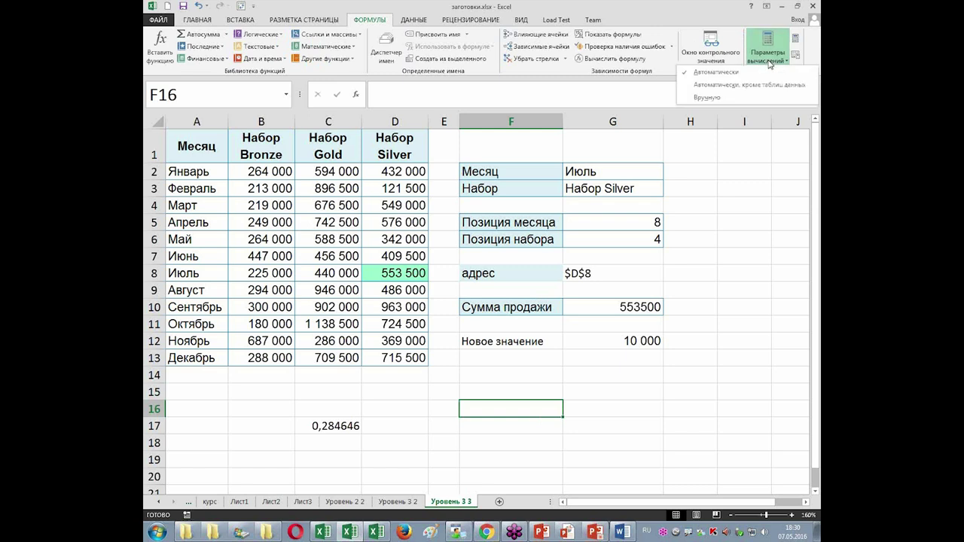
click(745, 98)
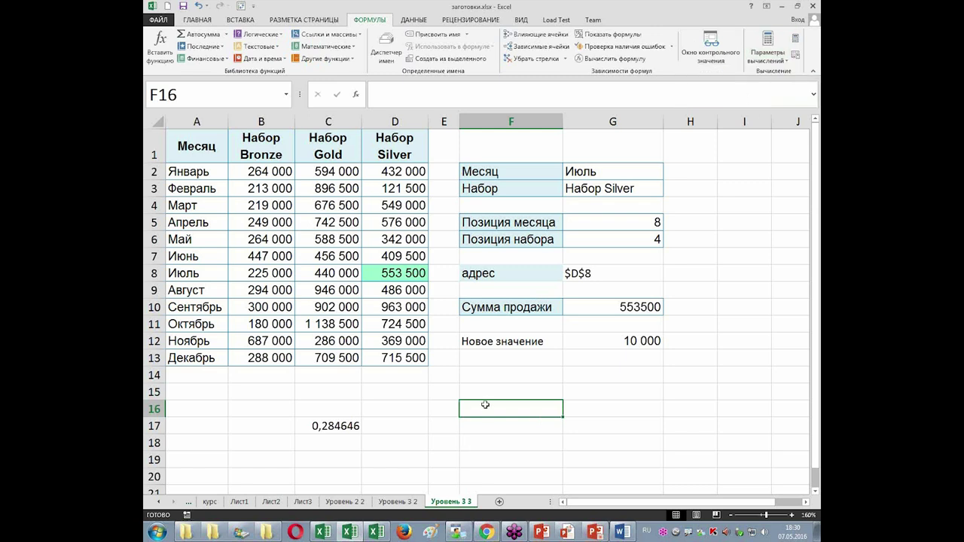
text(олршщор)
key(Return)
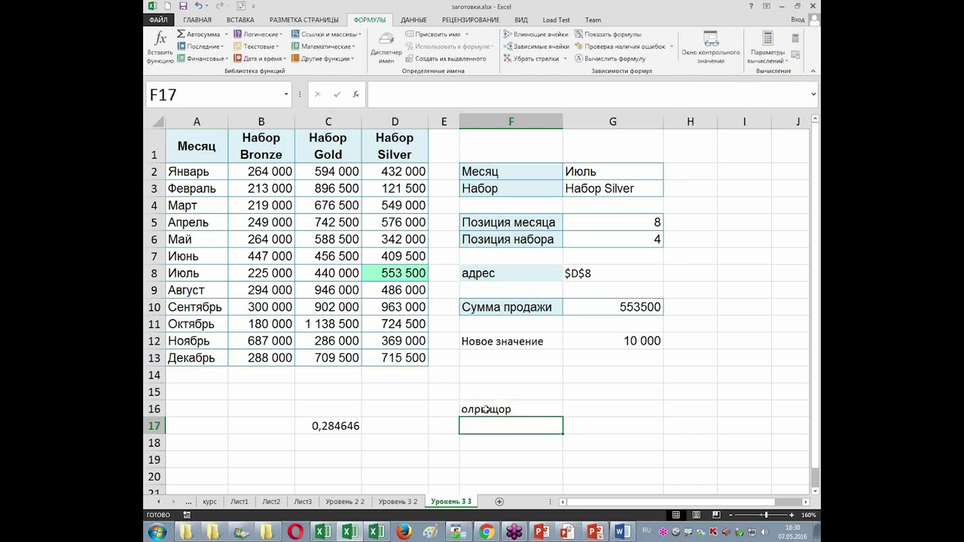
click(486, 409)
key(Delete)
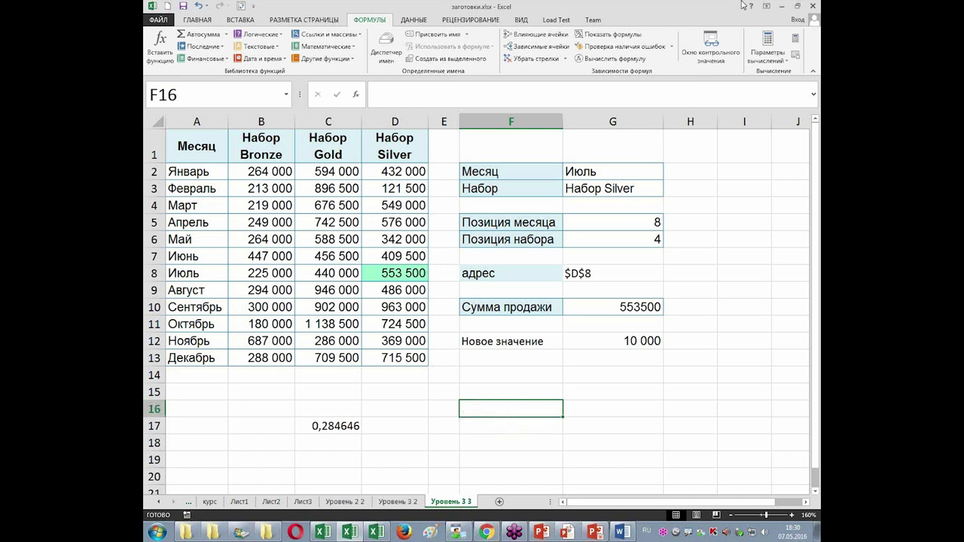
Recalculate the random number in C17 manually, using both the workbook and the sheet recalculation commands
click(797, 39)
click(796, 56)
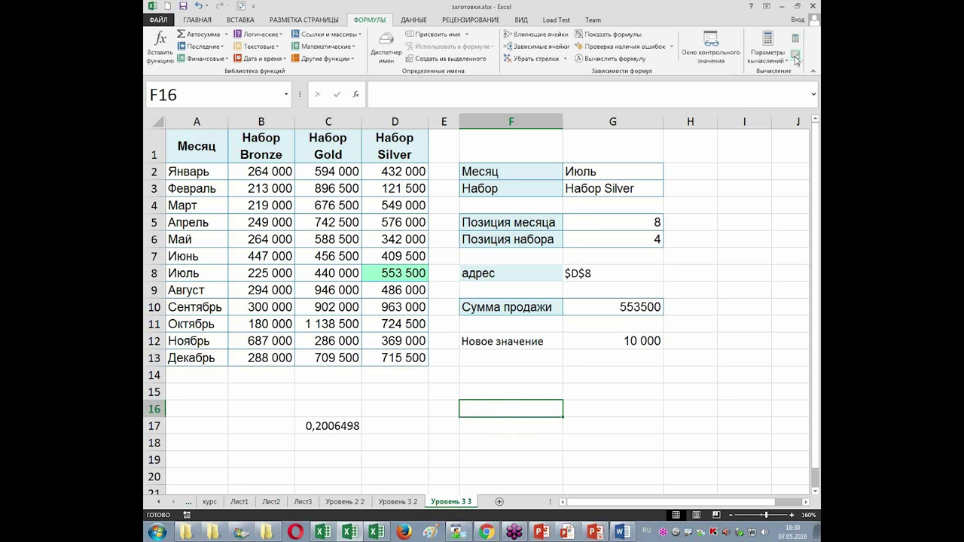
click(796, 57)
click(796, 40)
click(630, 340)
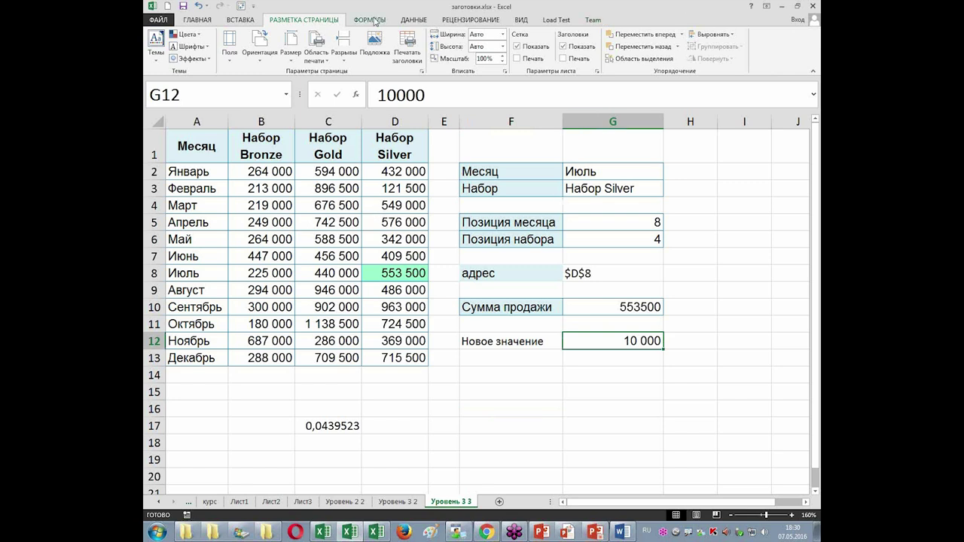
Return the workbook's calculation mode to automatic
click(376, 20)
click(778, 60)
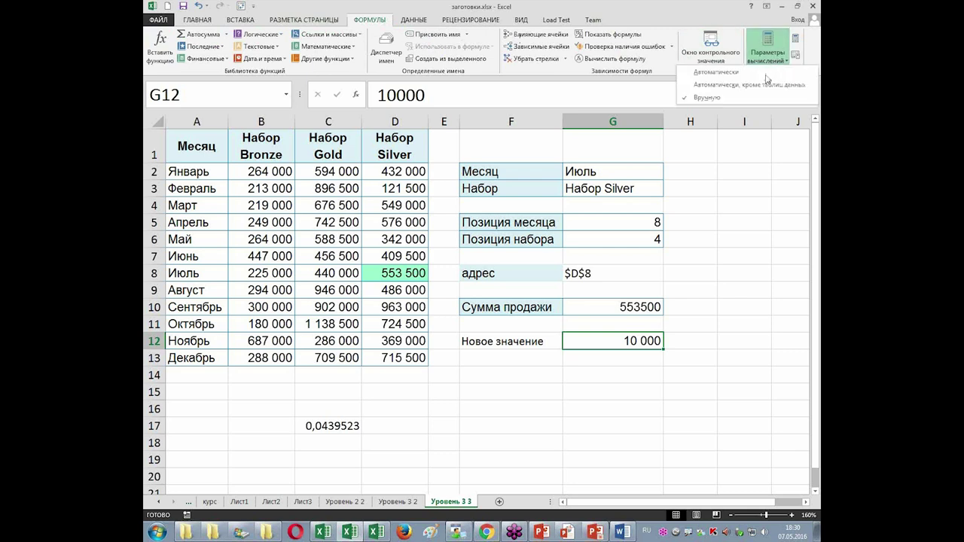
click(717, 72)
click(727, 216)
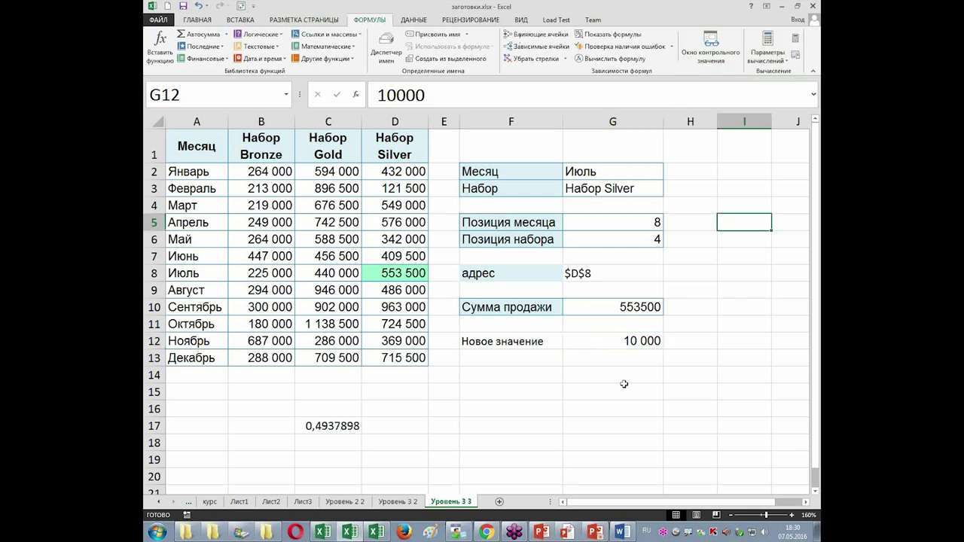
click(550, 405)
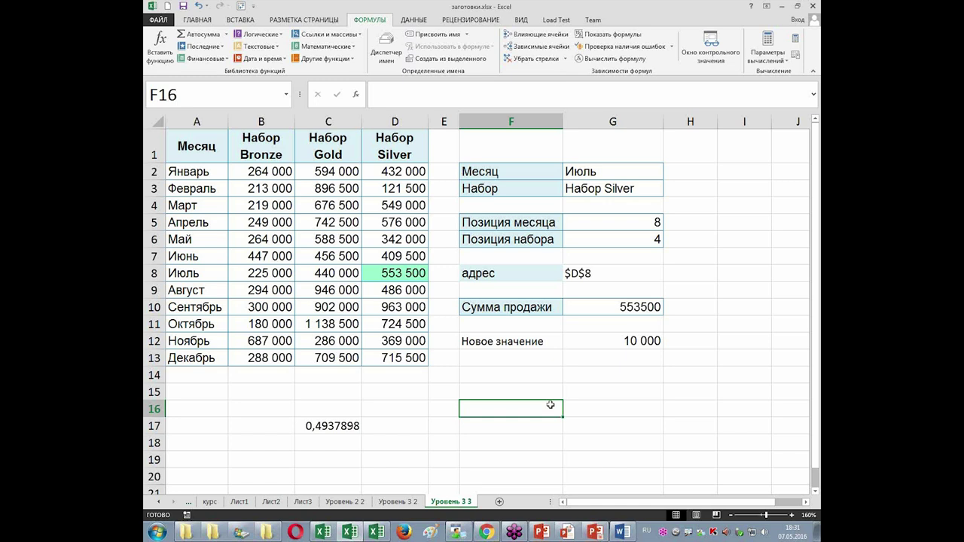
Enable the Разработчик tab in the Excel ribbon customization options
click(470, 19)
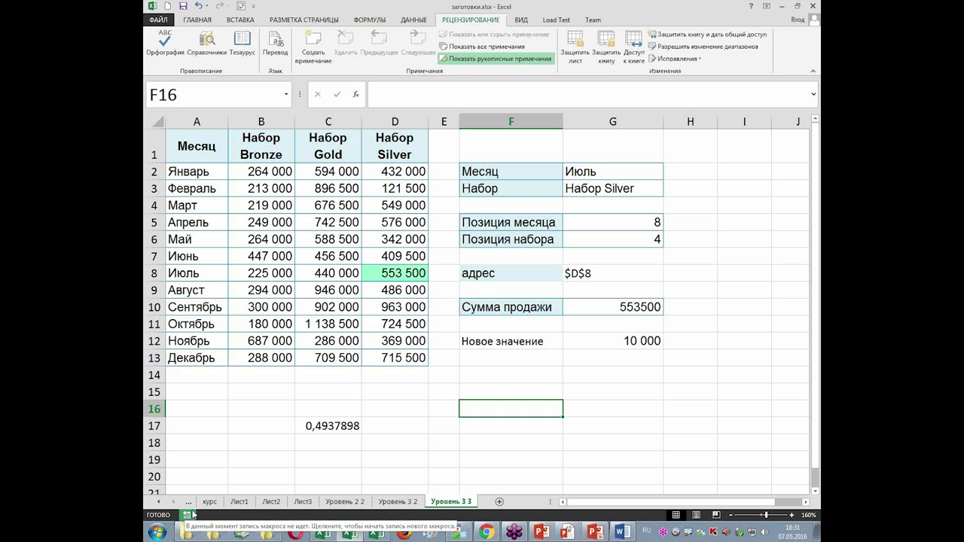
click(328, 410)
click(160, 20)
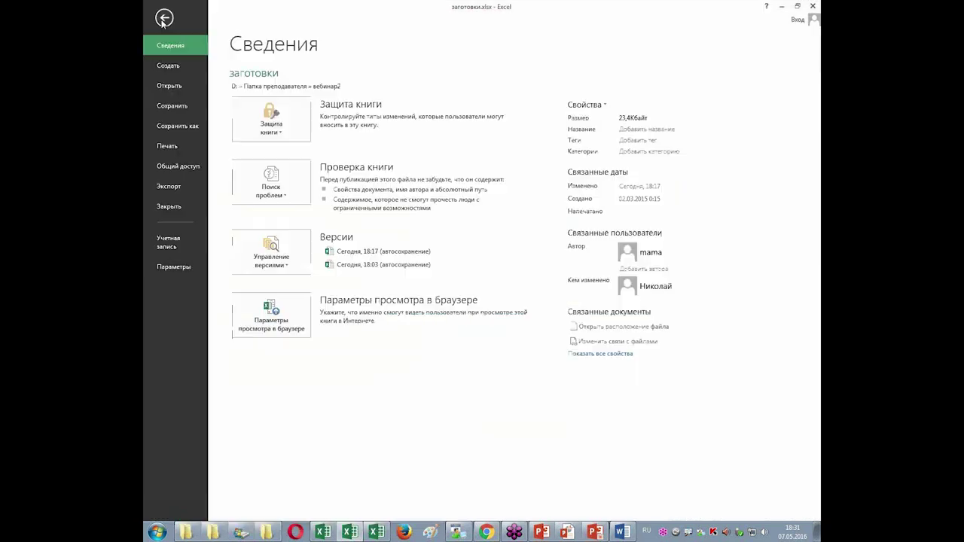
click(172, 267)
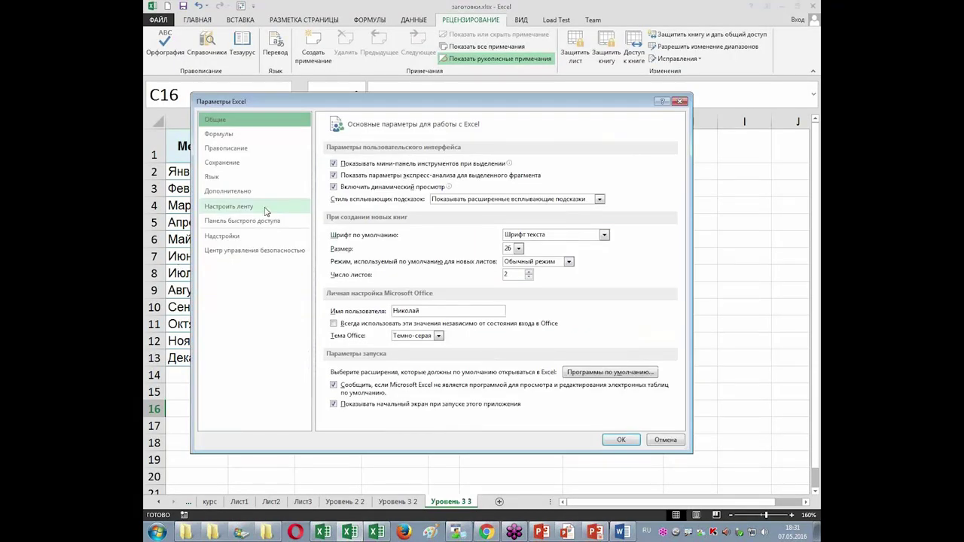
click(264, 208)
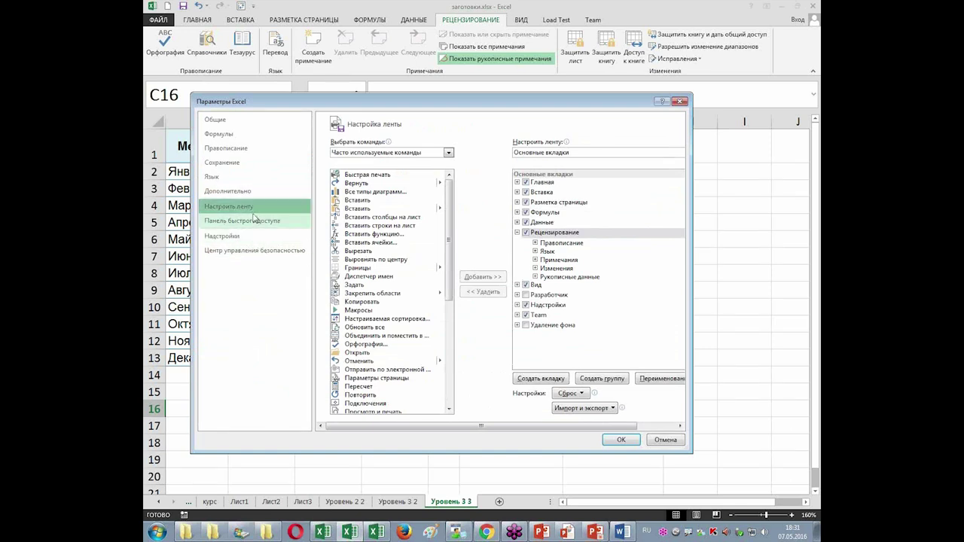
click(526, 295)
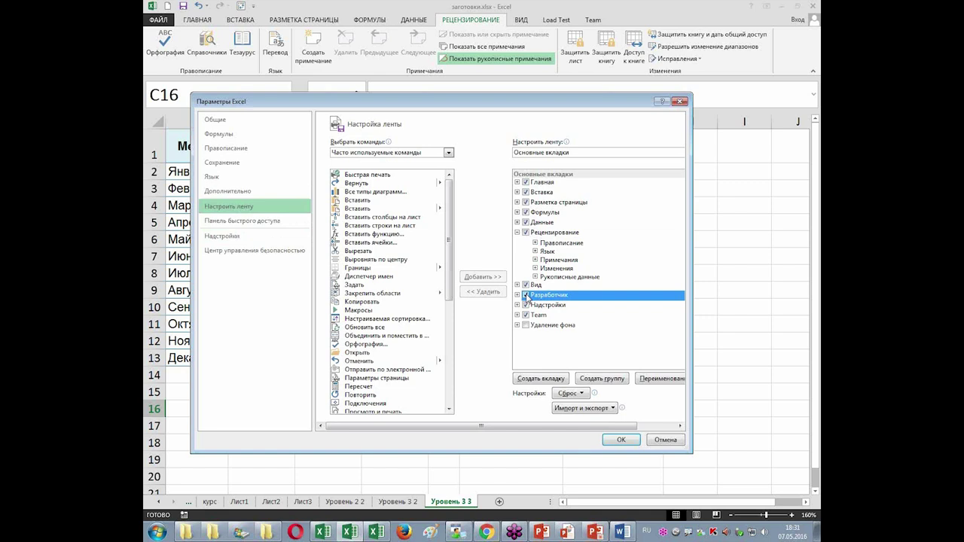
click(622, 440)
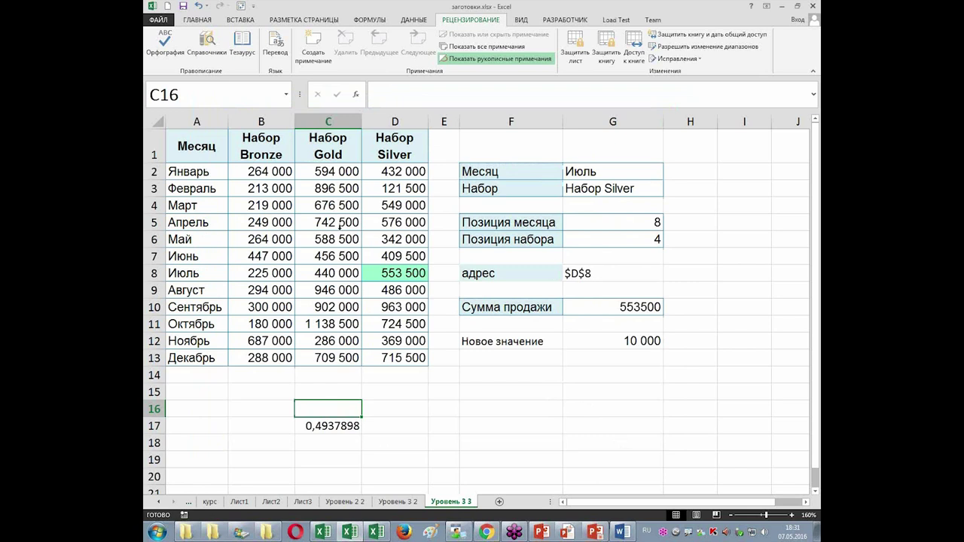
Examine the developer tools, including the insertable form and ActiveX controls and the list of macros
click(562, 20)
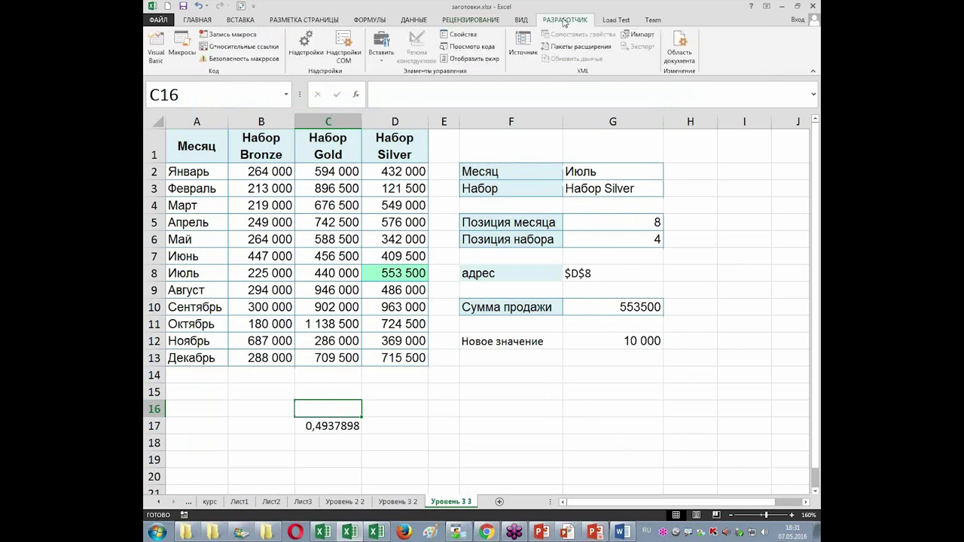
click(383, 63)
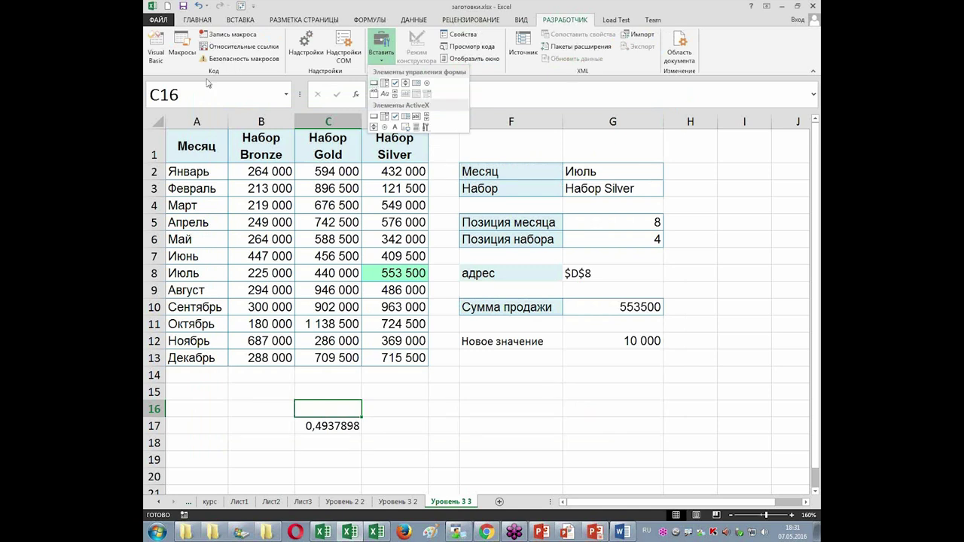
click(181, 53)
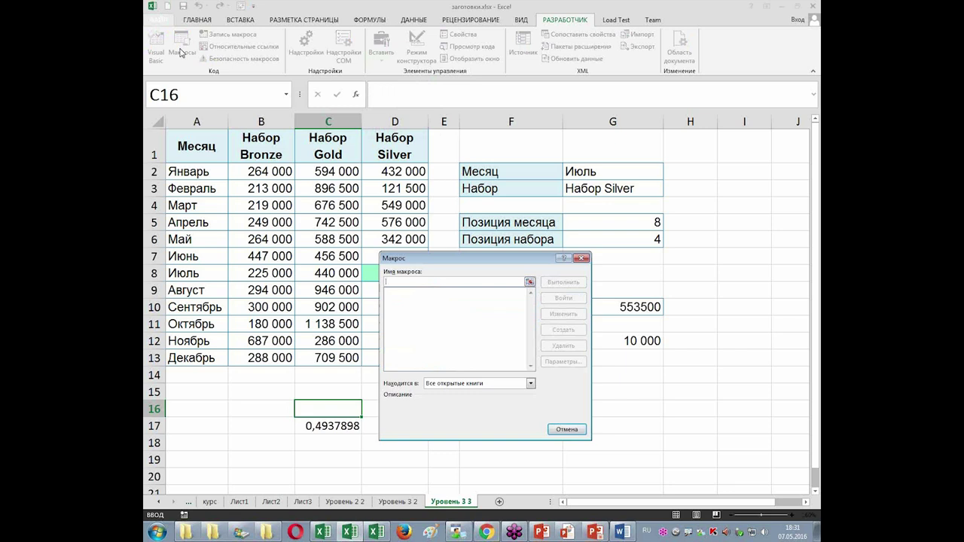
key(Escape)
Open the Visual Basic editor and insert a new code module into the заготовки.xlsx project
click(154, 47)
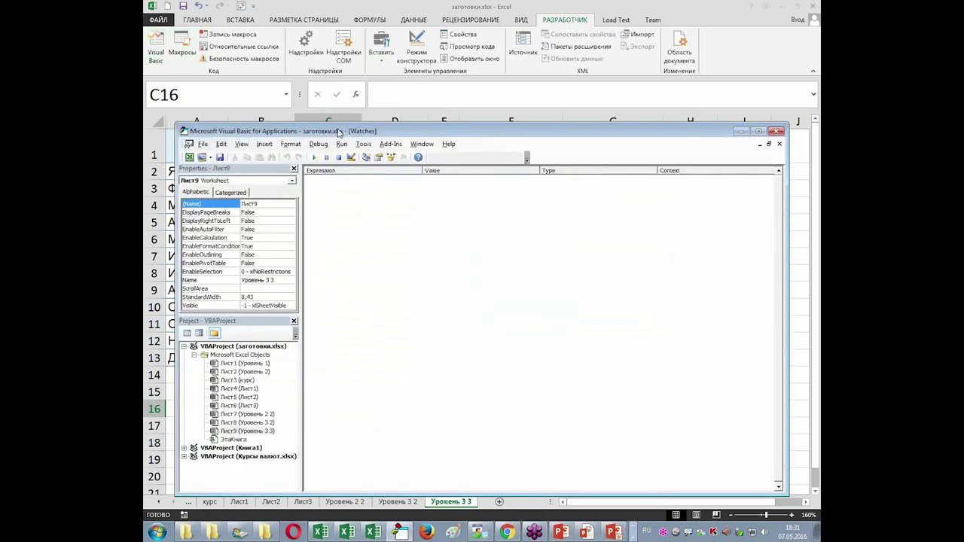
drag(339, 133, 350, 195)
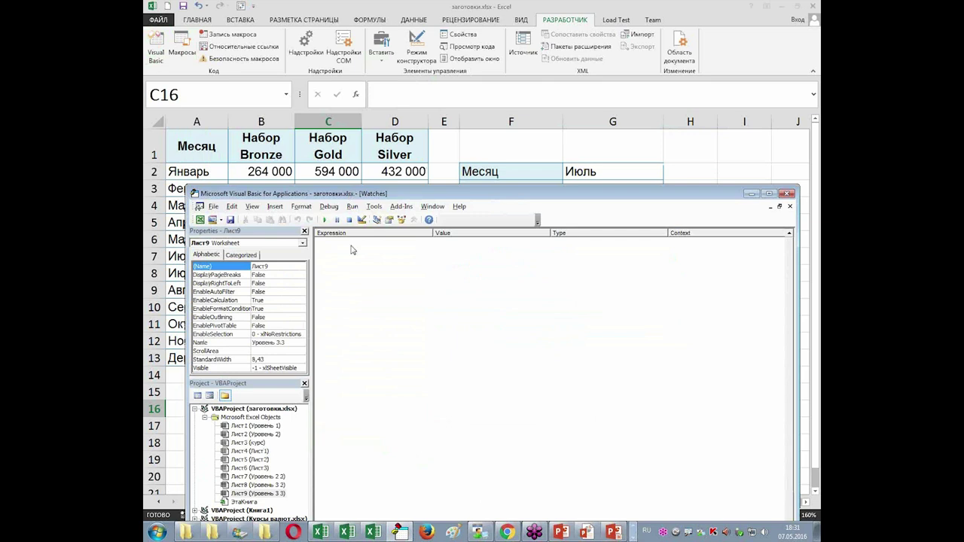
drag(344, 197, 367, 82)
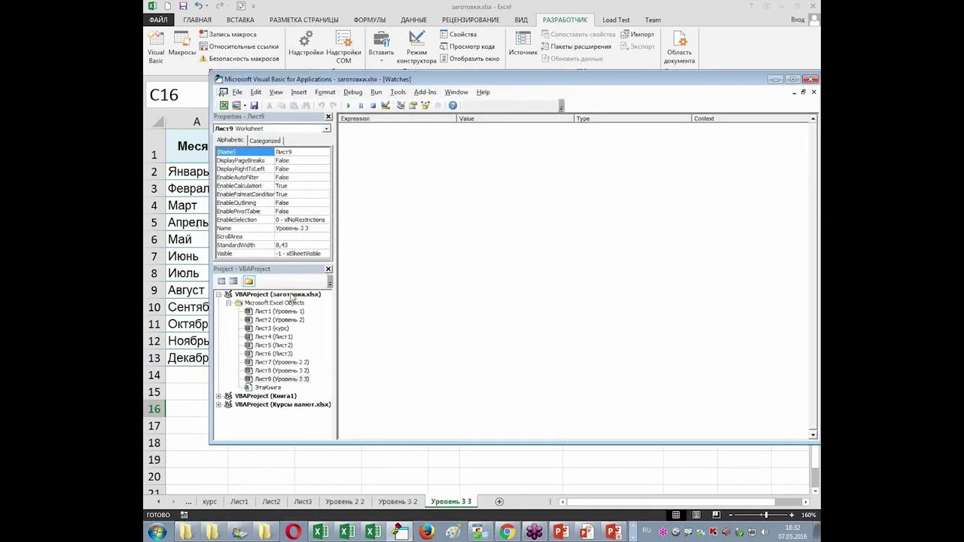
right_click(267, 387)
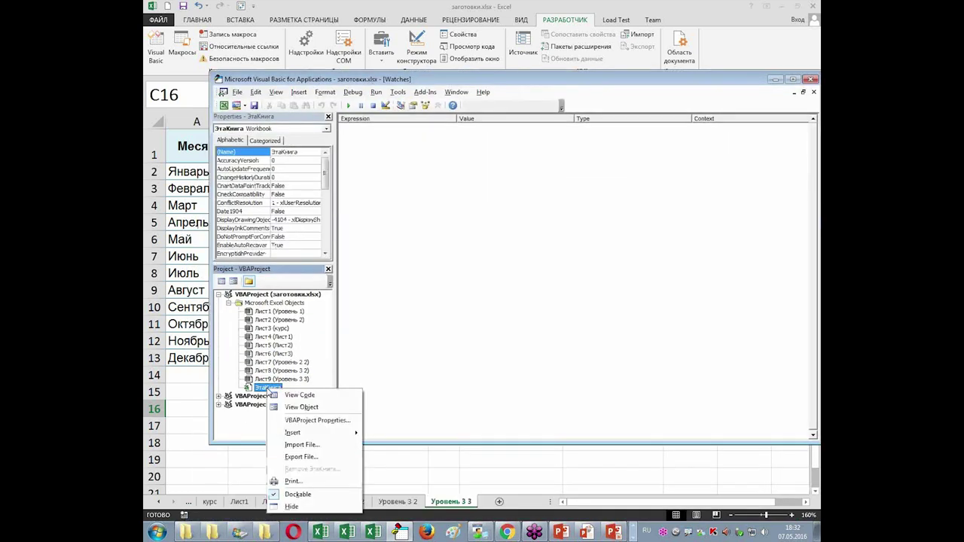
mouse_move(306, 432)
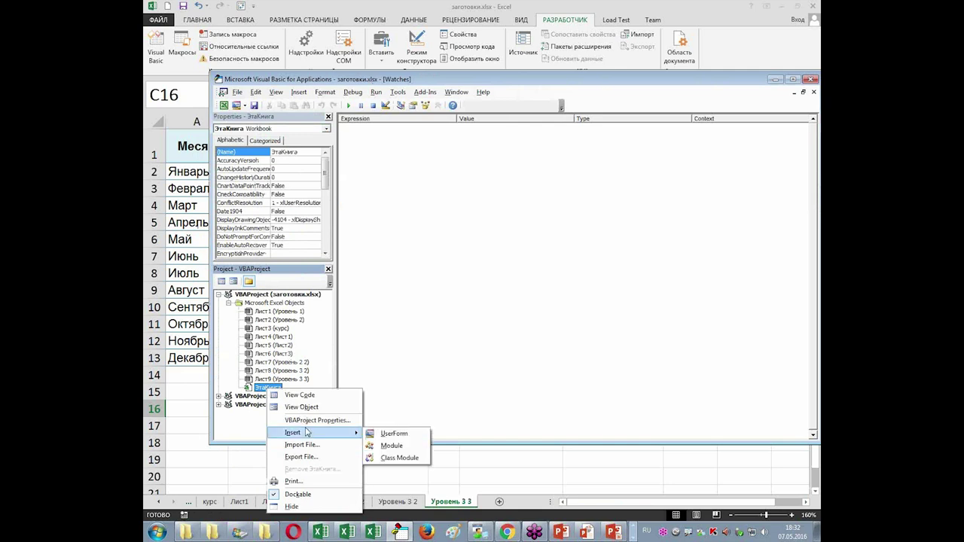
click(391, 449)
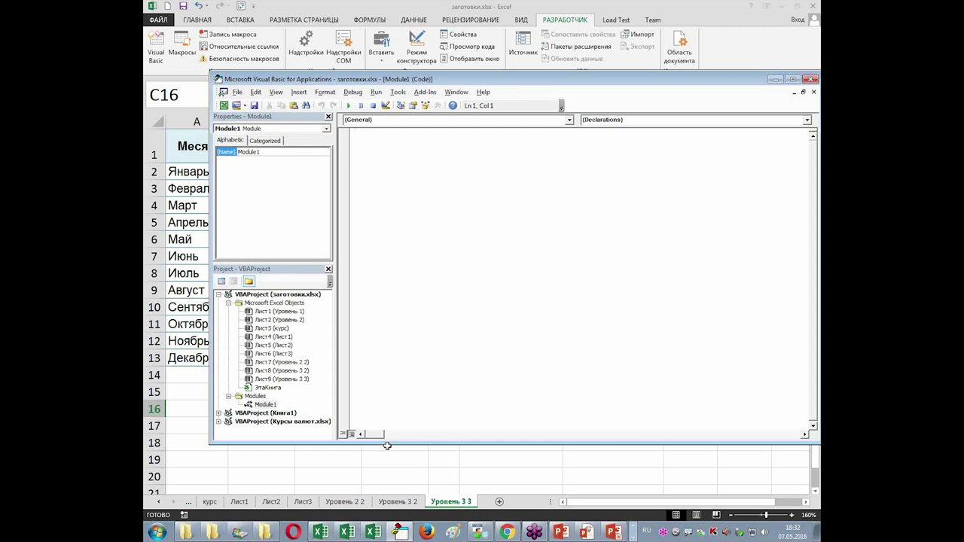
Start a procedure declaration in the new module with the text sub Из
text(Ы)
key(BackSpace)
text(ЫГИТ)
key(BackSpace)
key(BackSpace)
key(BackSpace)
key(BackSpace)
key(alt+shift)
text(sub)
key(alt+shift)
text(Из)
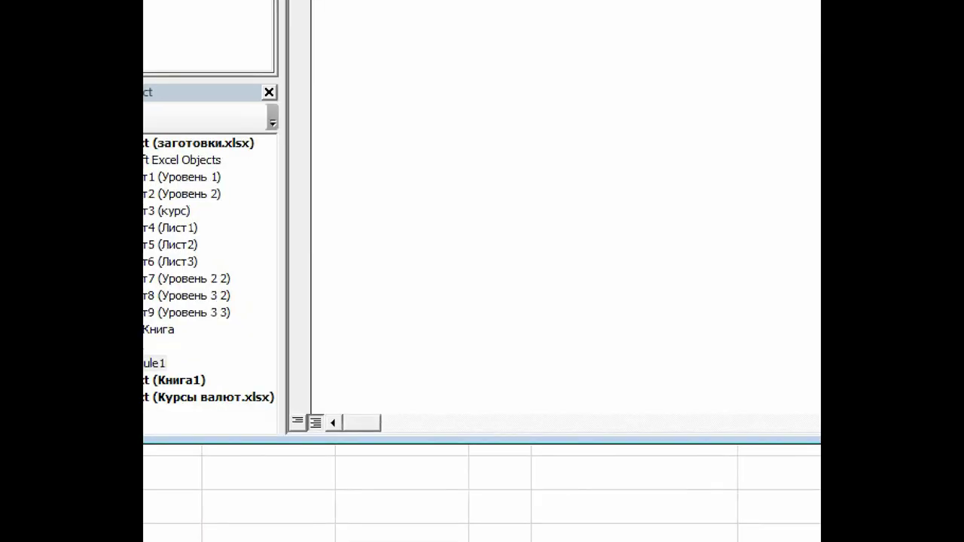
text(qr)
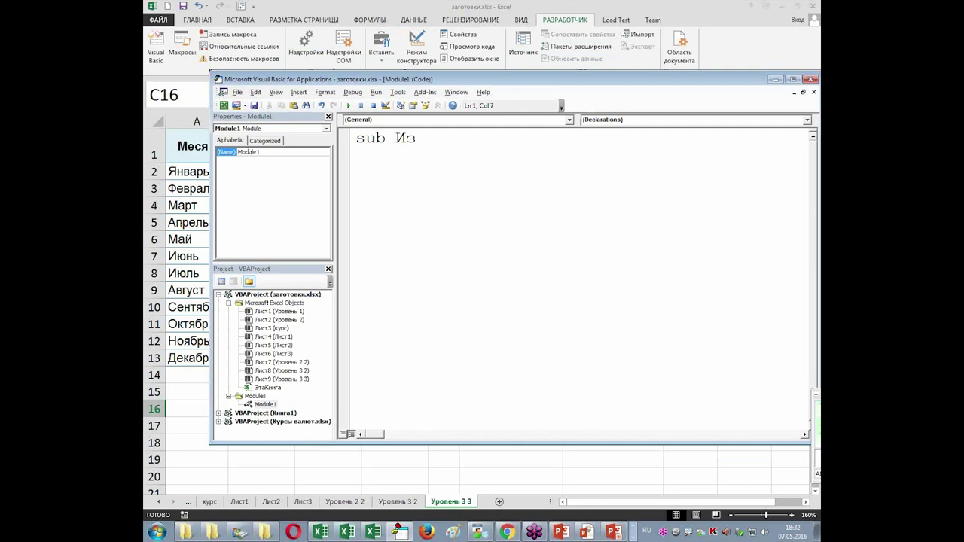
Complete the procedure declaration with the name Из_Cell_To_Cell() so that its body and End Sub are generated
key(alt+shift)
key(alt+shift)
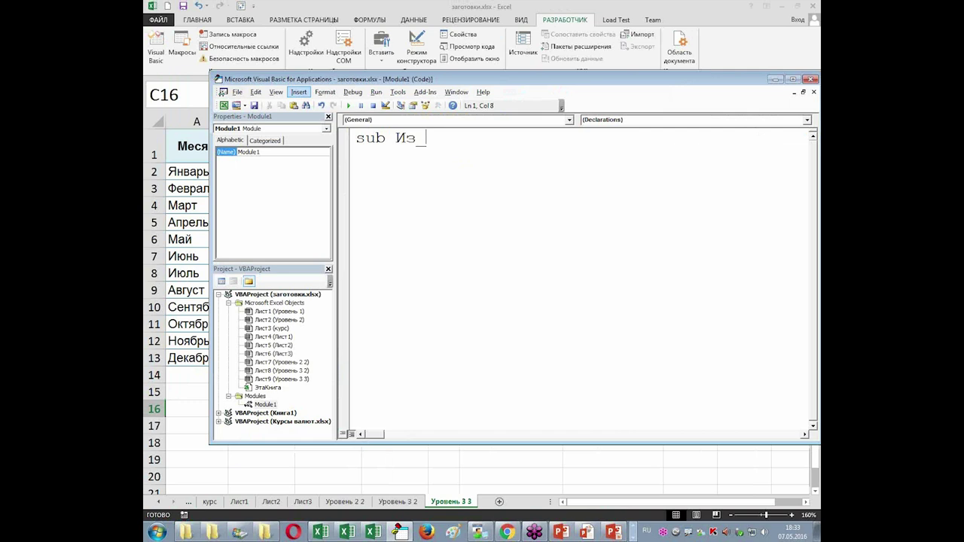
key(alt+shift)
key(r)
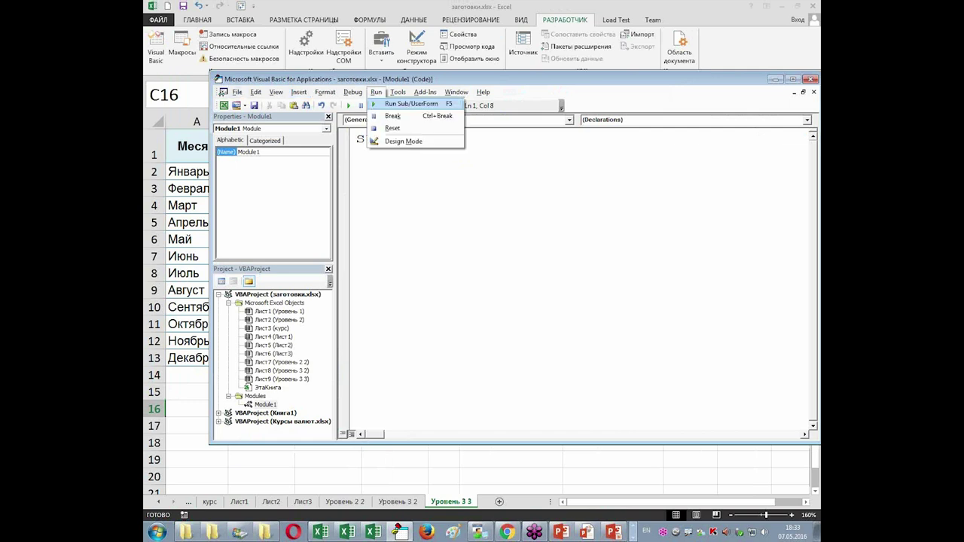
key(Escape)
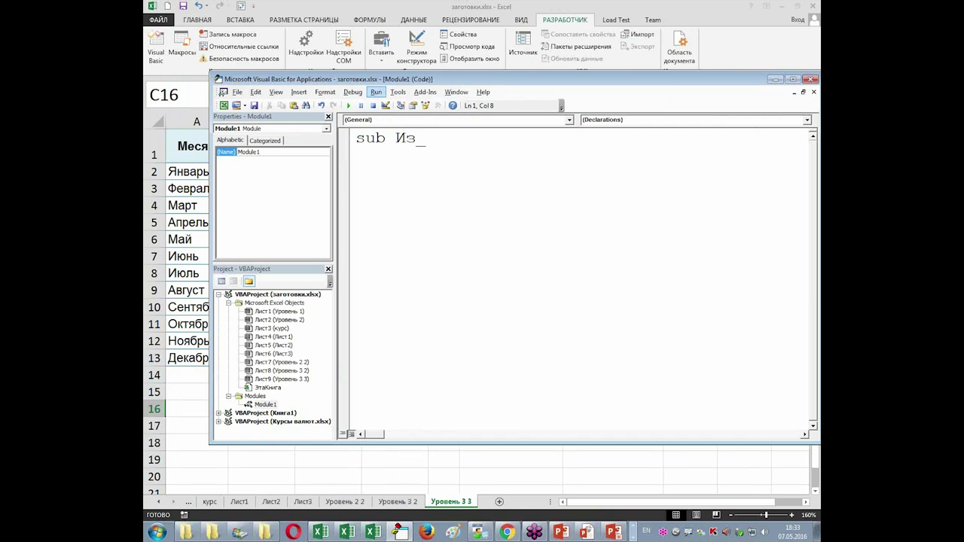
key(Left)
key(Left)
key(Left)
text(Се)
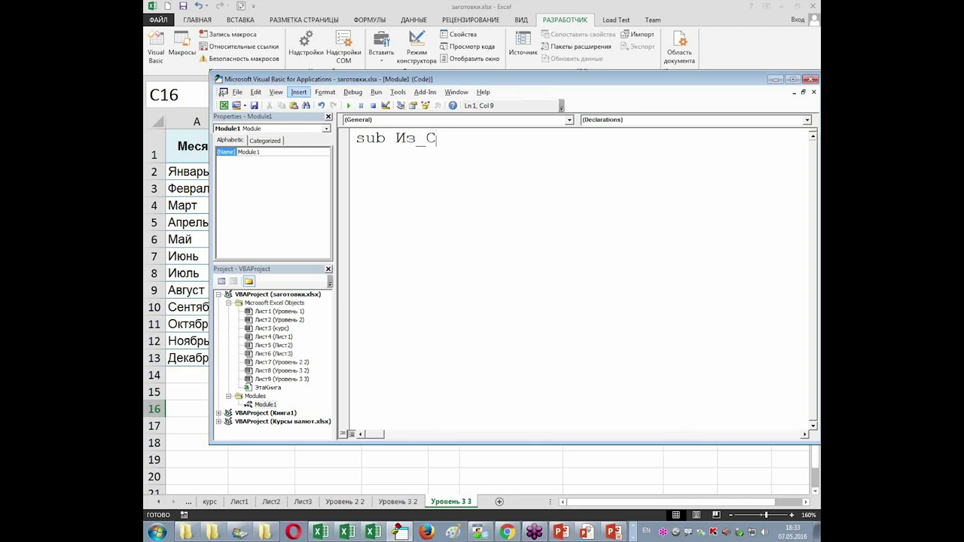
text(ll_To_Cell())
key(Return)
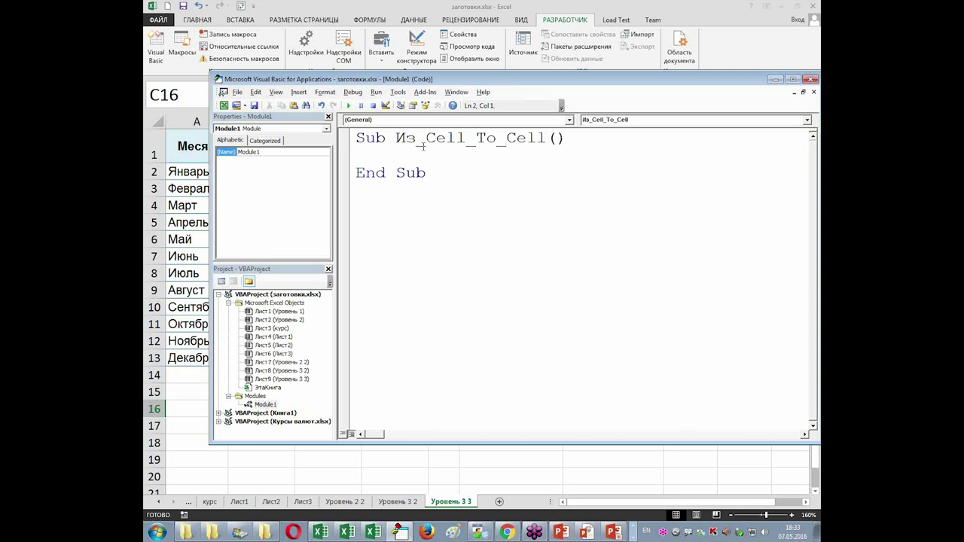
In the body of Из_Cell_To_Cell, write the nested reference range(range("G8")) while keeping the sheet's address cell in view
drag(427, 143, 417, 143)
click(384, 153)
drag(407, 78, 447, 304)
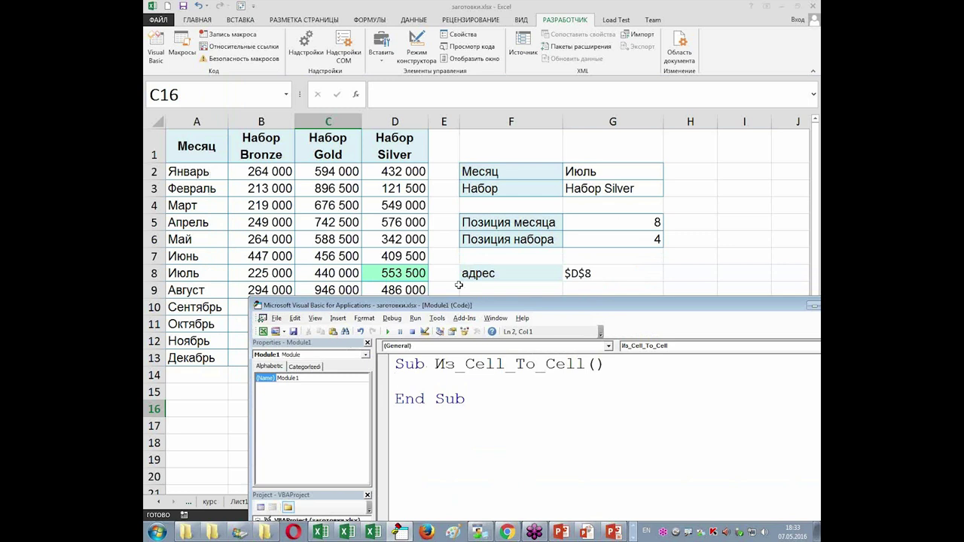
text(ra)
text(n)
text(ge)
text(())
text(rang)
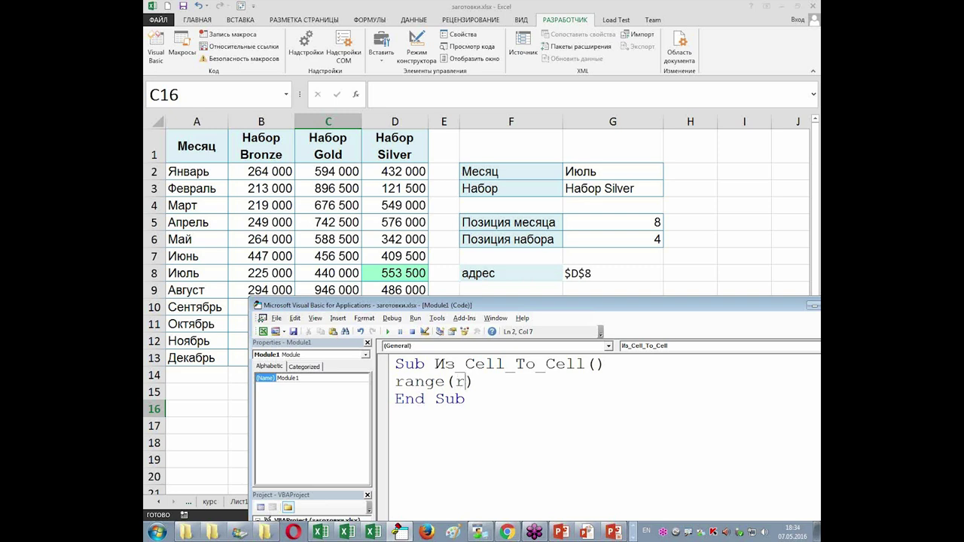
text(e())
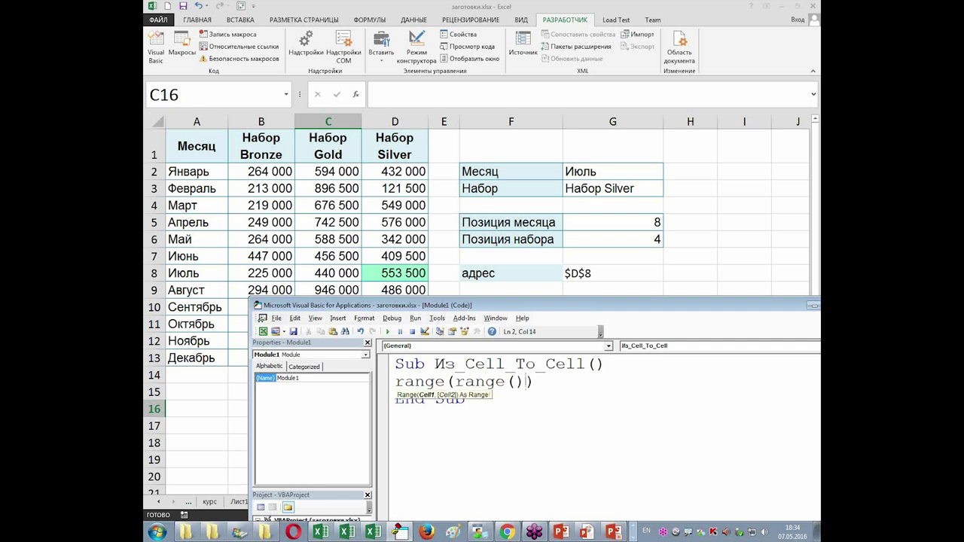
key(Left)
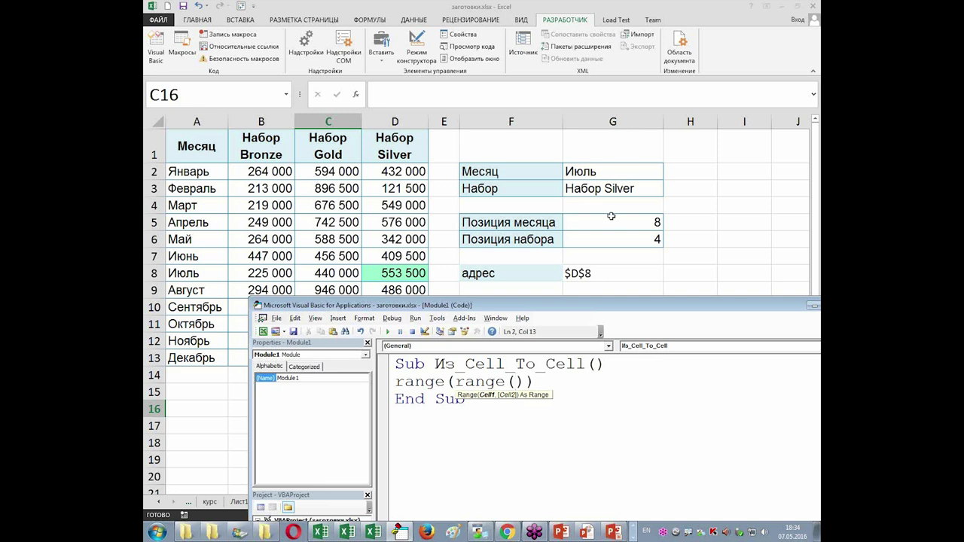
text("G8")
Add the Value property to the inner range("G8") reference so it reads range("G8").Value
click(456, 381)
drag(457, 382, 565, 382)
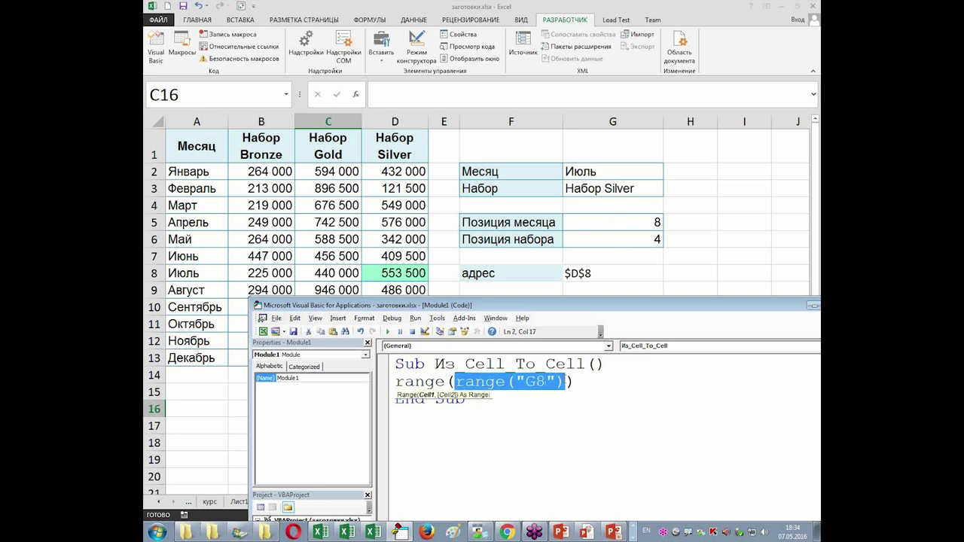
click(561, 382)
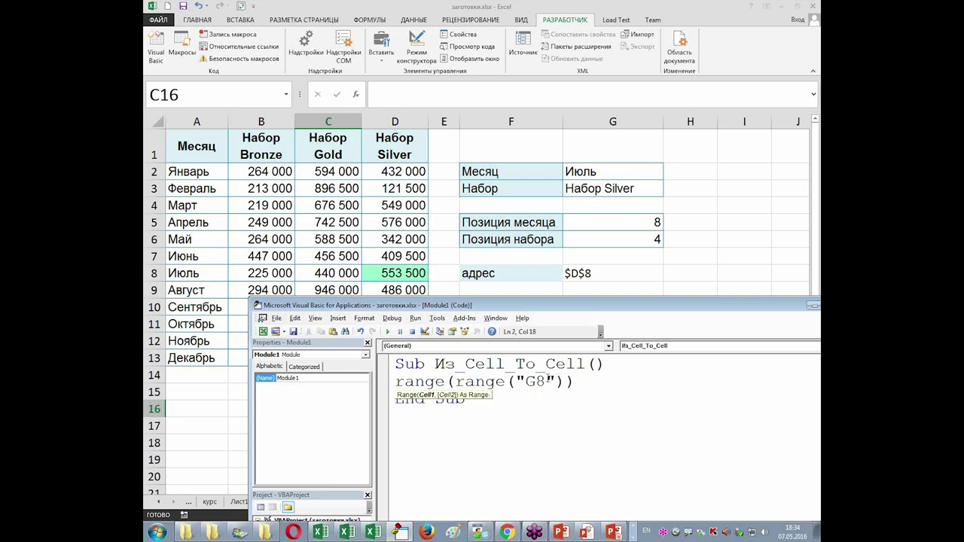
text(.)
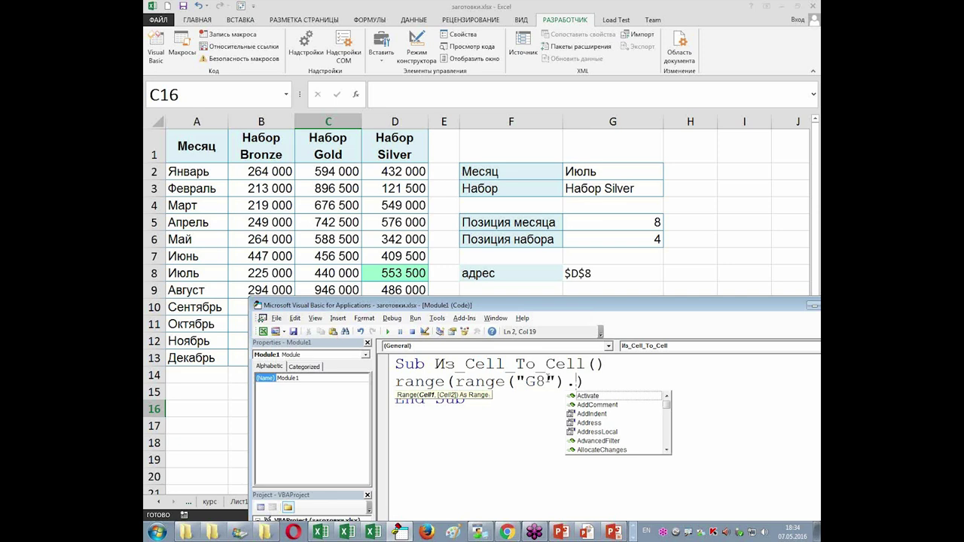
text(va)
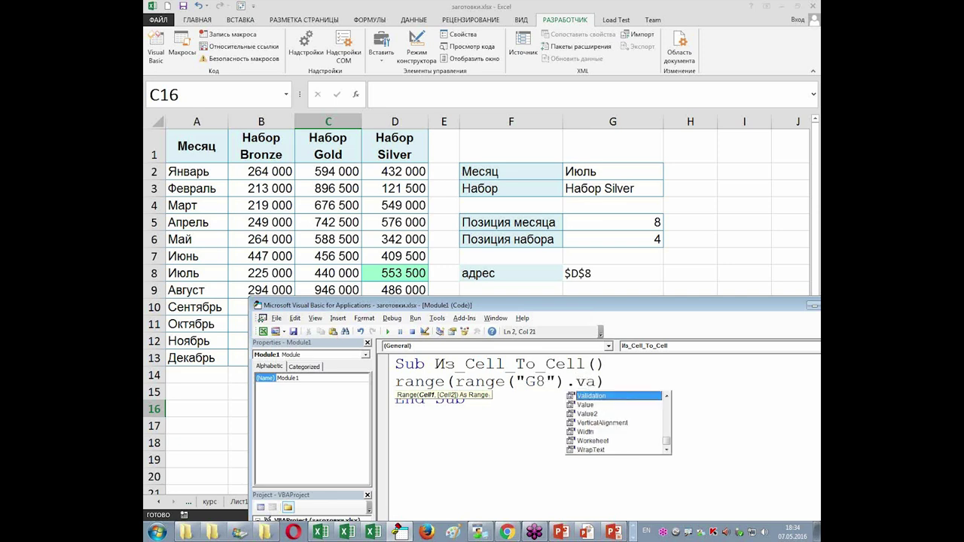
double_click(584, 404)
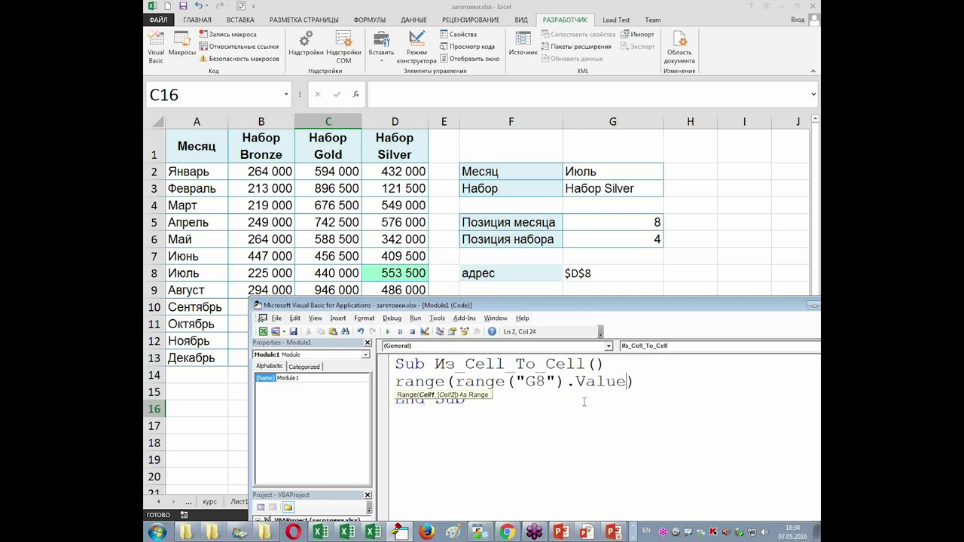
Add the Value property to the outer range reference, followed by an equals sign to start the assignment
click(637, 381)
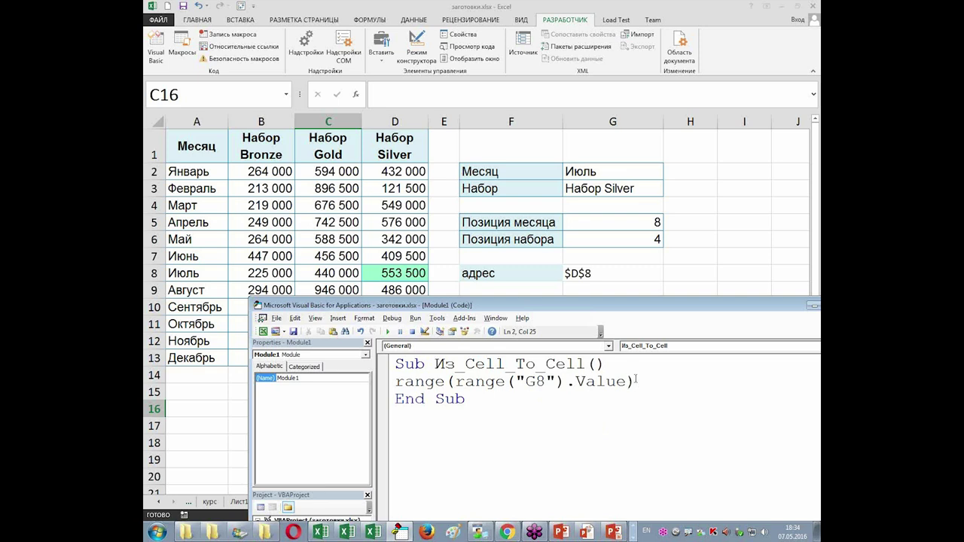
text(.)
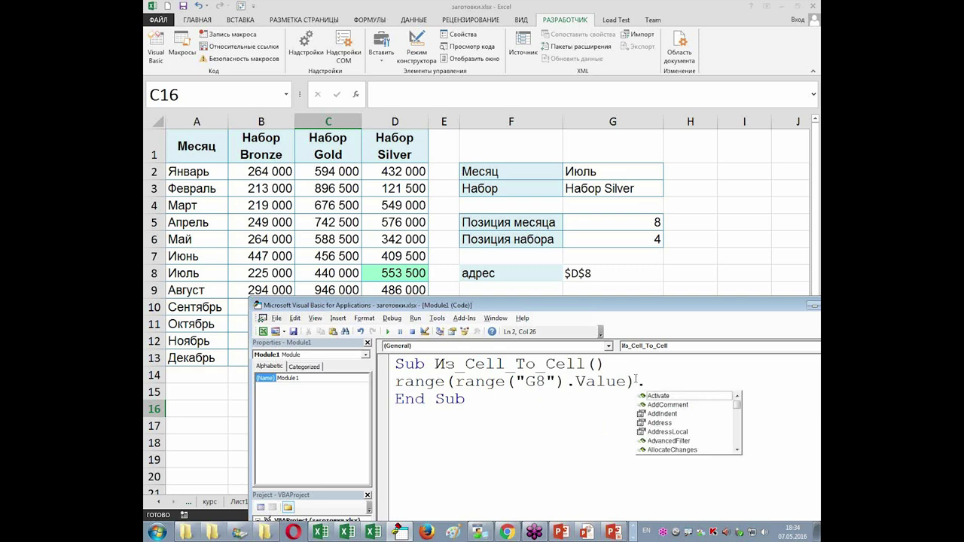
text(val)
key(Tab)
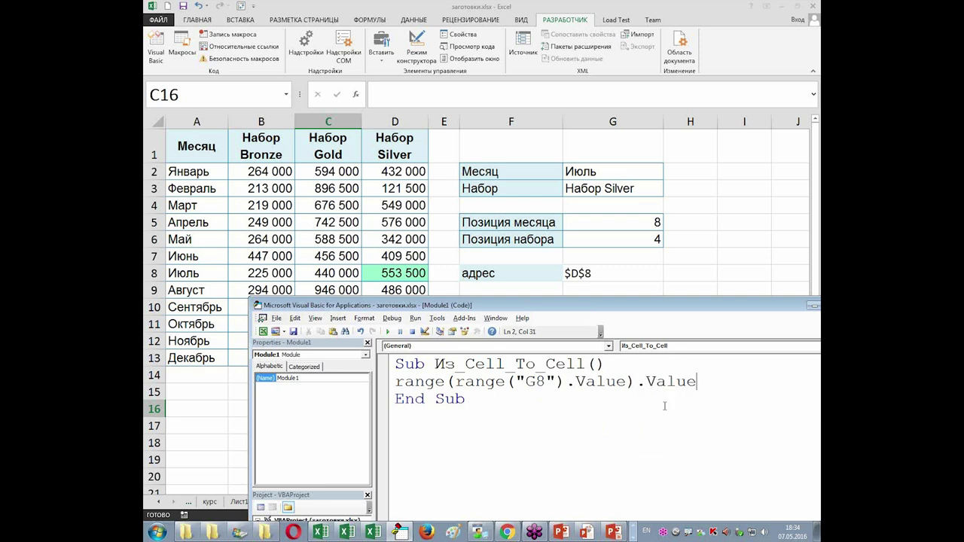
text(=)
Complete the assignment with range("G12").Value as its source, and enlarge the code editor to show the whole line
drag(602, 307, 578, 382)
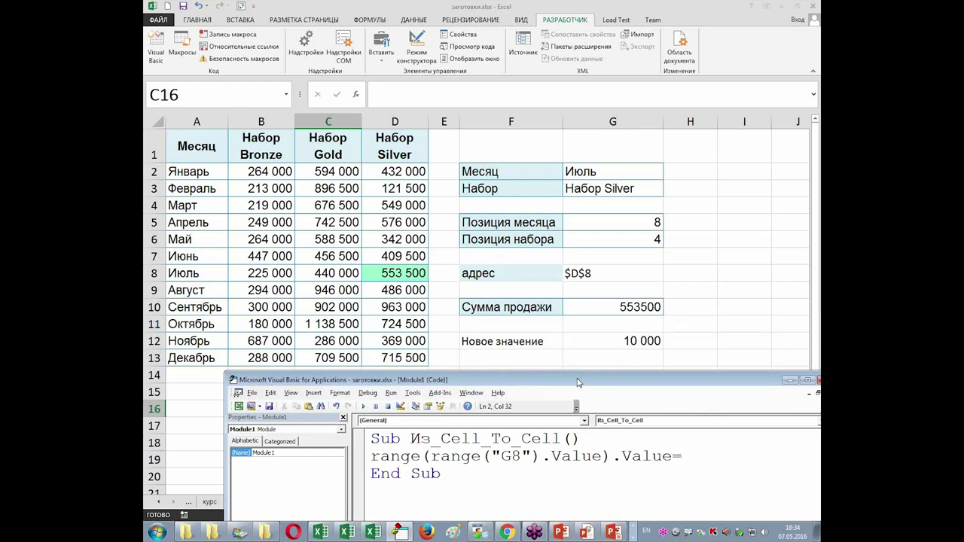
text(range()
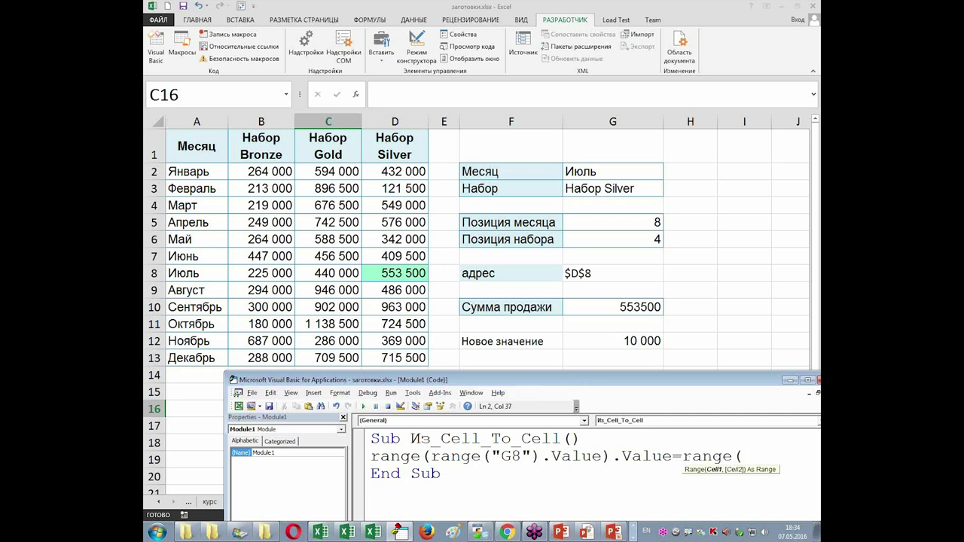
text("G12"),)
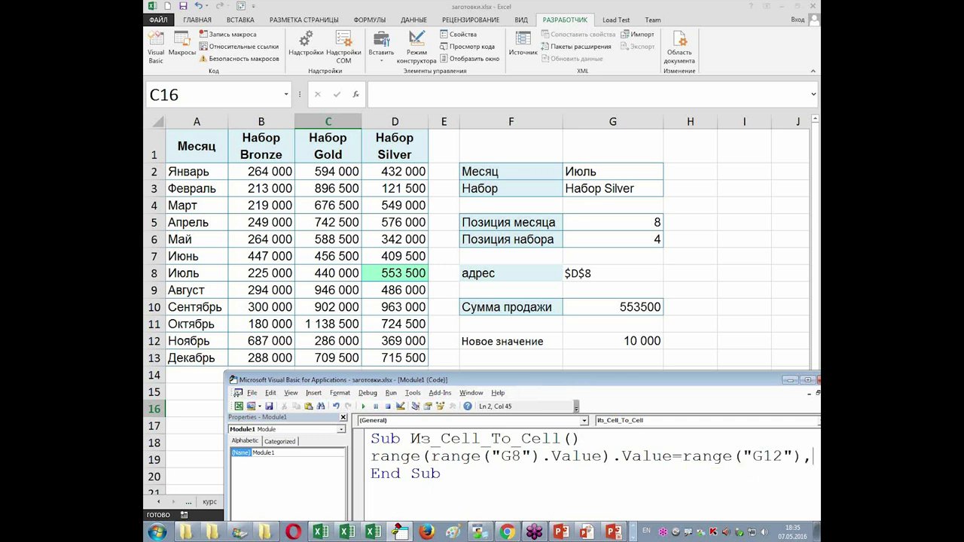
key(BackSpace)
text(.)
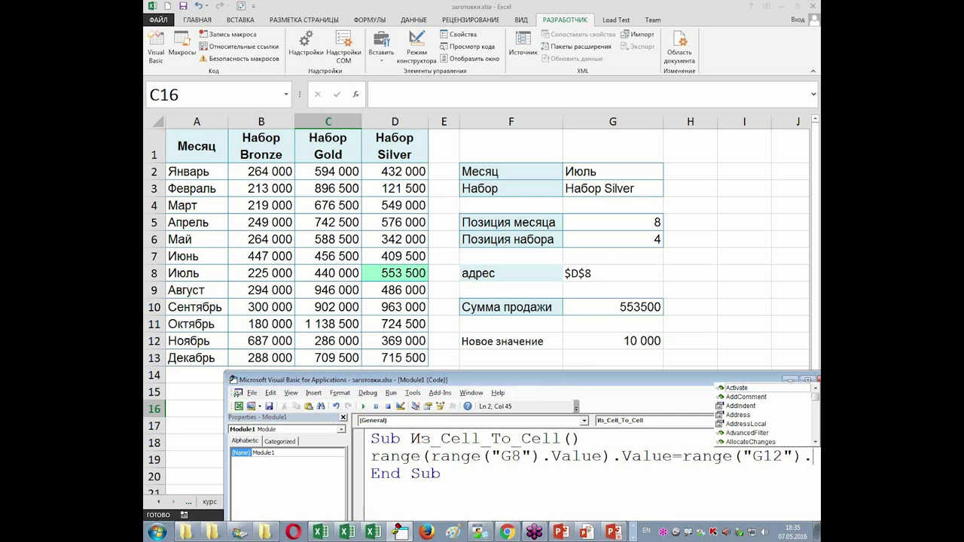
text(va)
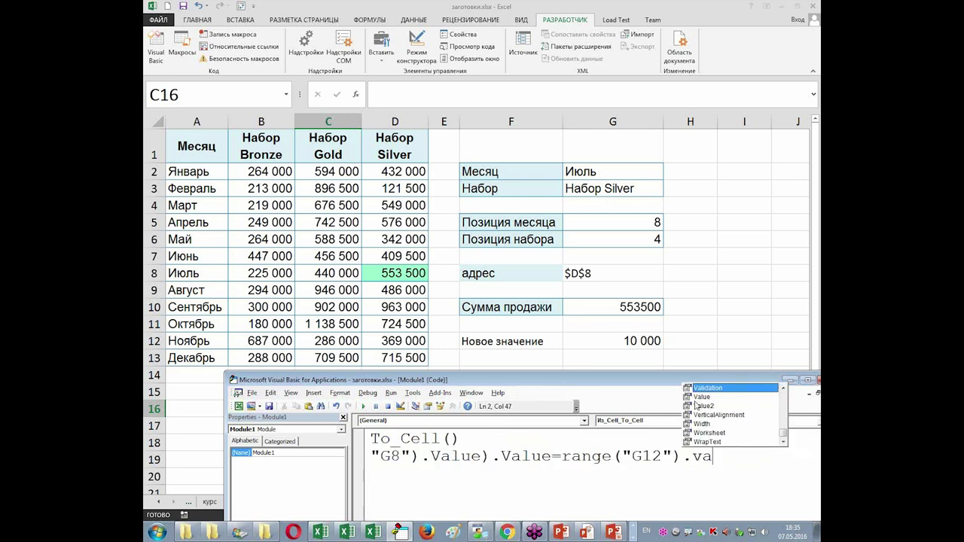
double_click(699, 397)
drag(660, 380, 579, 194)
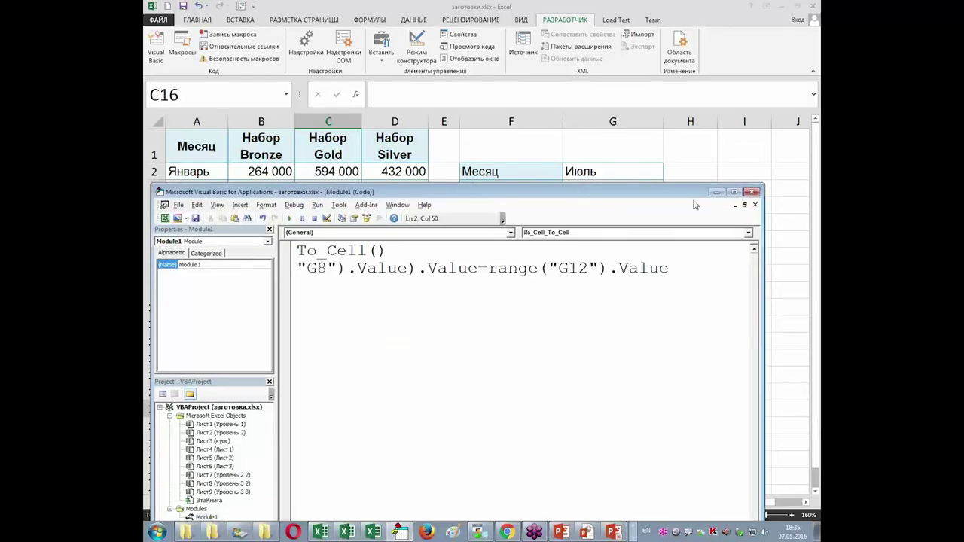
click(733, 191)
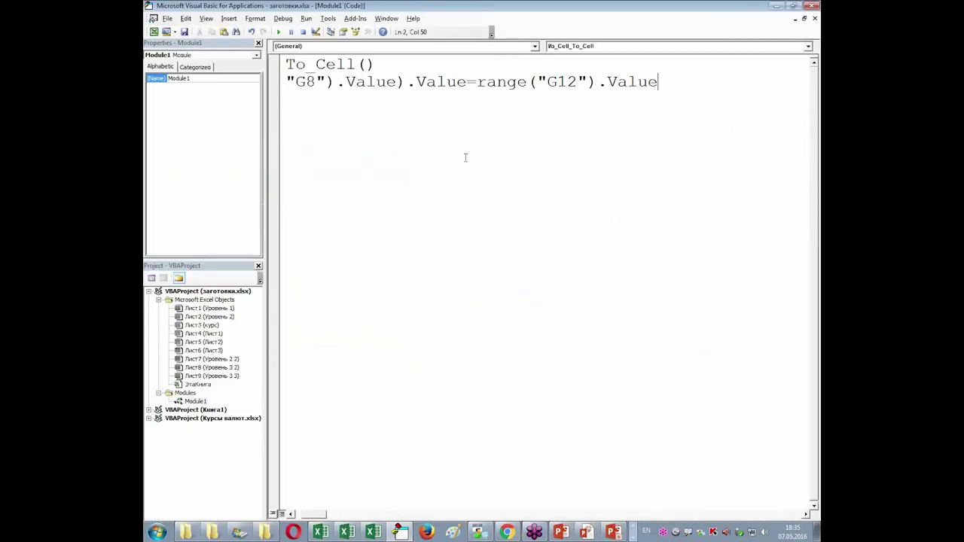
key(Return)
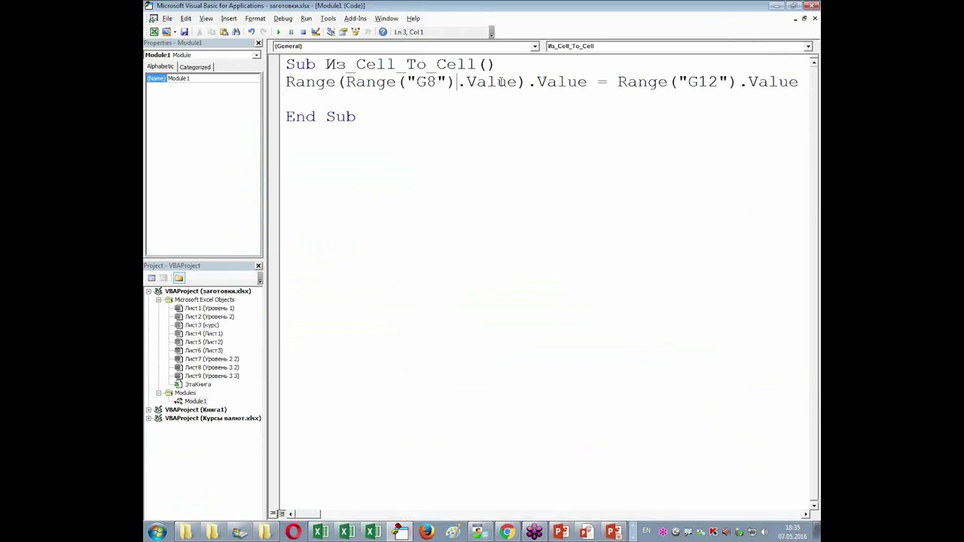
Highlight the inner and outer Value properties before the equals sign, and close the Visual Basic editor
drag(458, 83, 518, 82)
drag(588, 88, 529, 92)
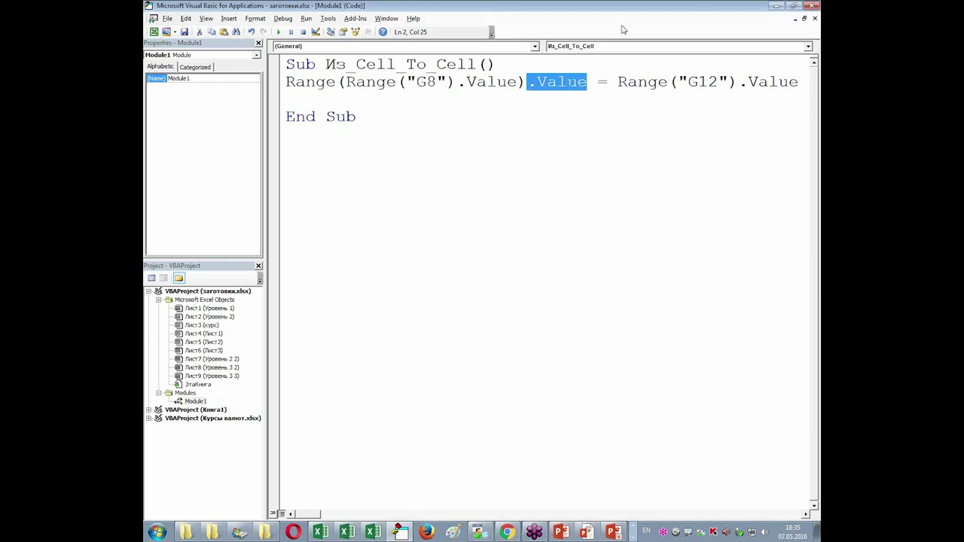
click(813, 6)
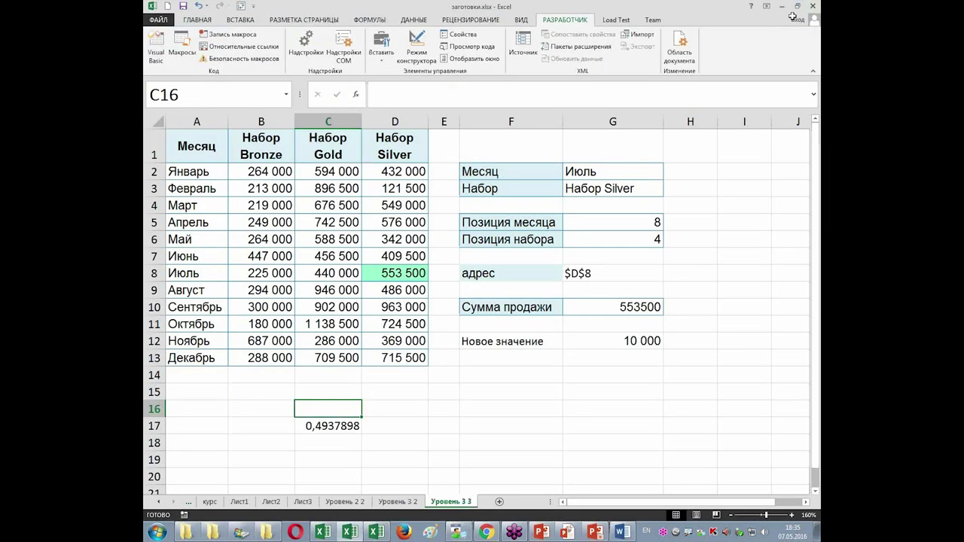
Place a form button linked to the macro Из_Cell_To_Cell below the Новое значение row and run the macro with it
click(383, 64)
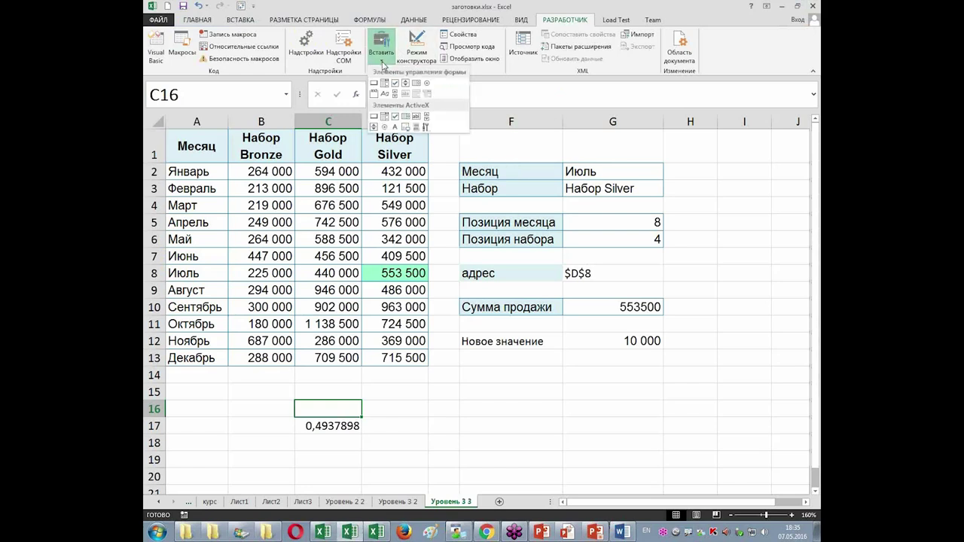
click(374, 85)
drag(491, 370, 600, 415)
click(410, 292)
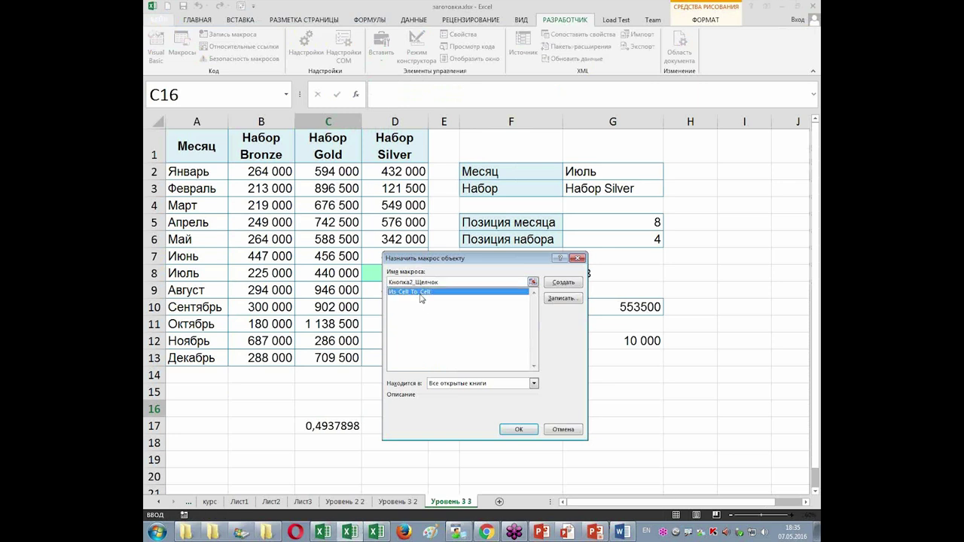
click(519, 430)
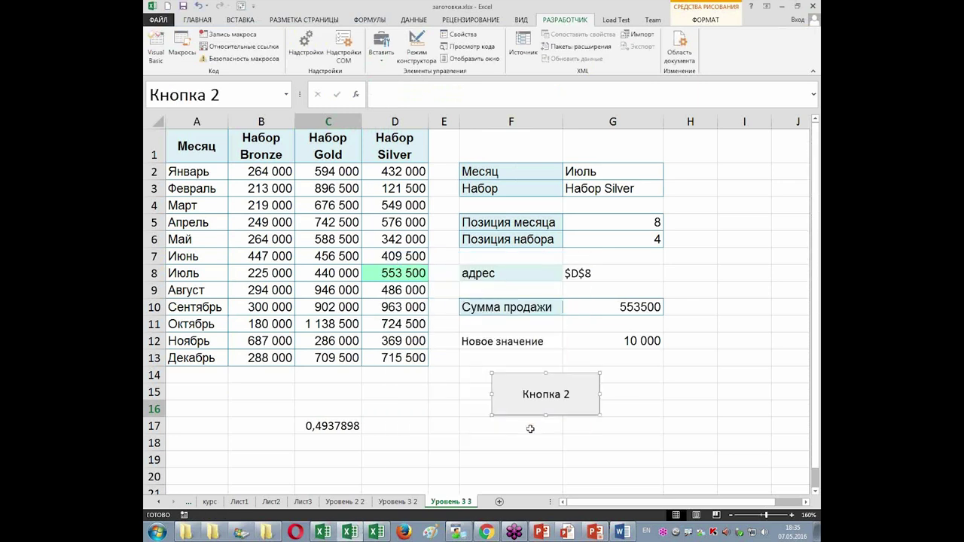
click(618, 408)
click(568, 405)
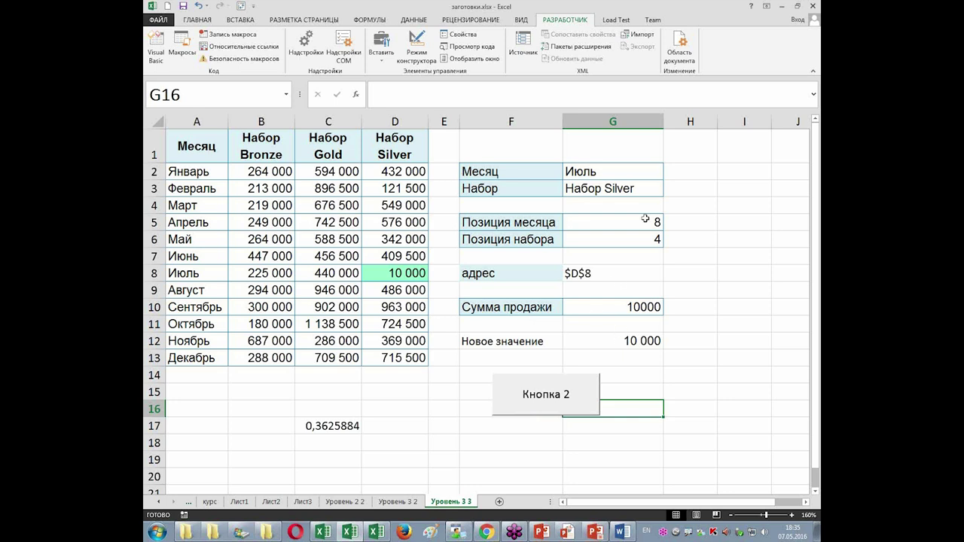
Set the month in cell G2 to Сентябрь
click(647, 172)
key(alt+Down)
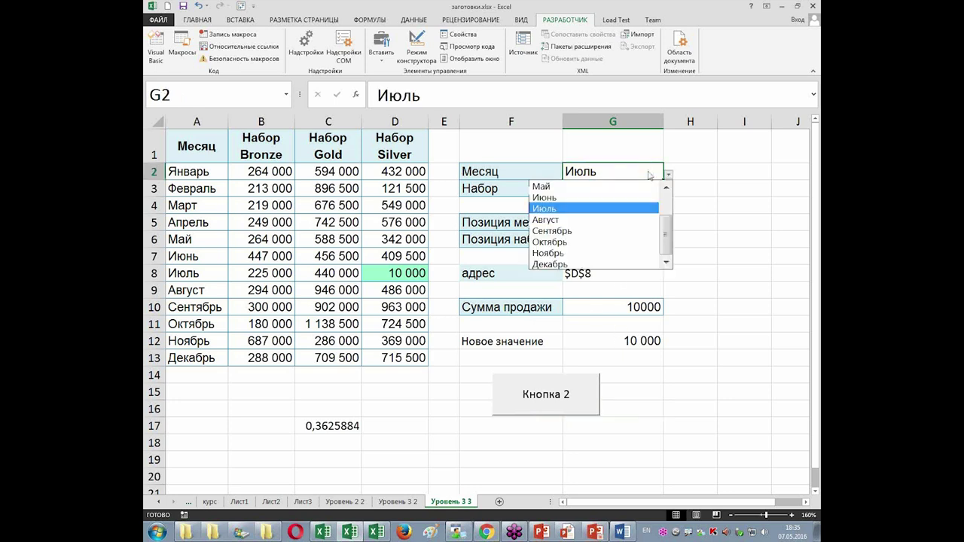
click(626, 231)
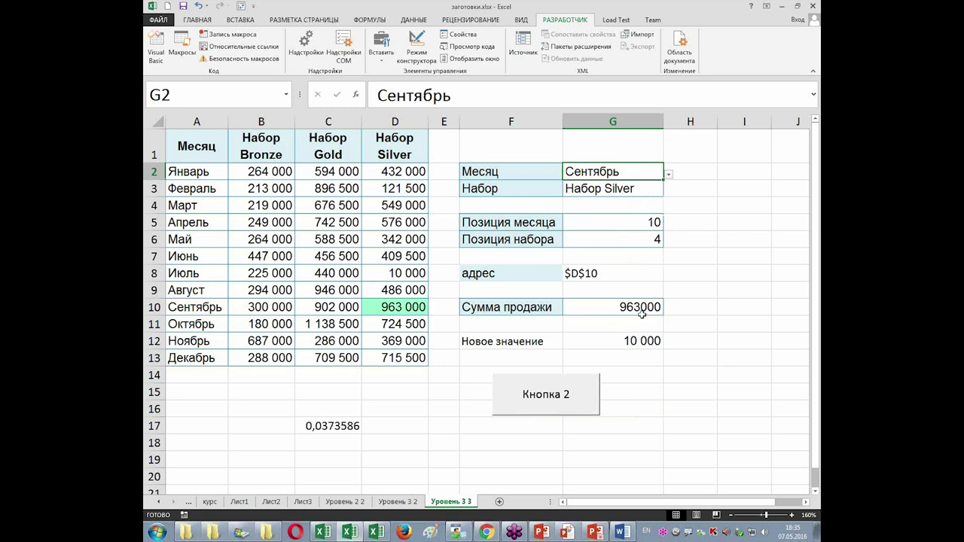
Set Новое значение in cell G12 to 5000 and run the macro with the button on the sheet
click(637, 342)
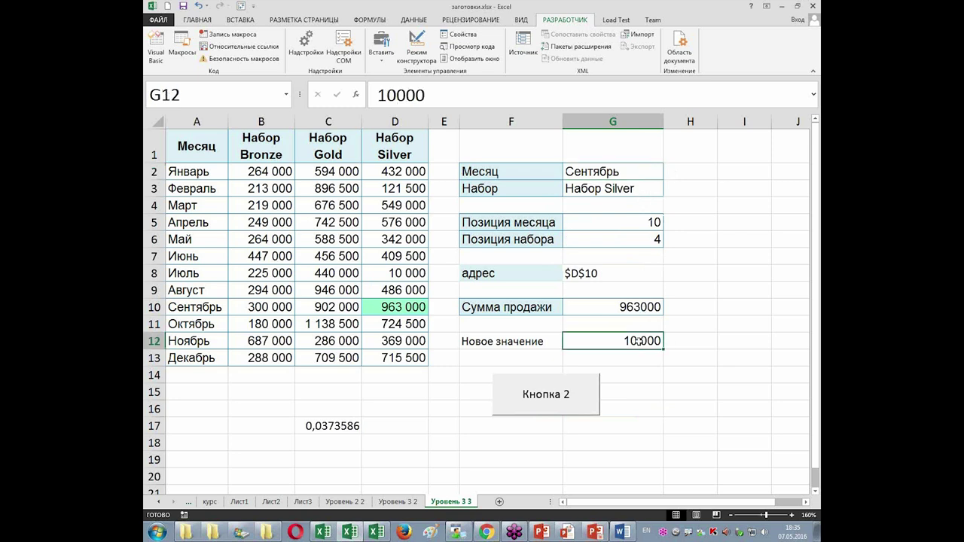
text(5000)
key(Return)
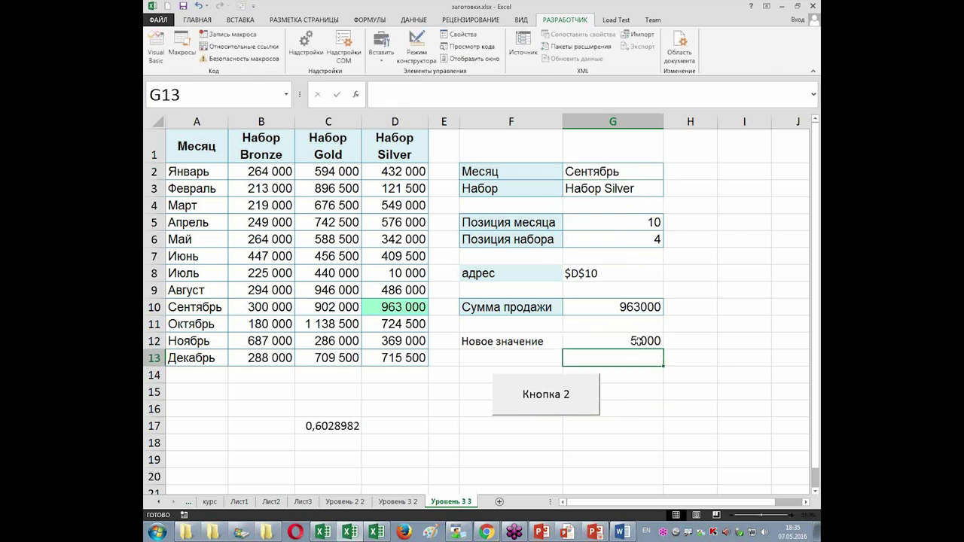
click(540, 399)
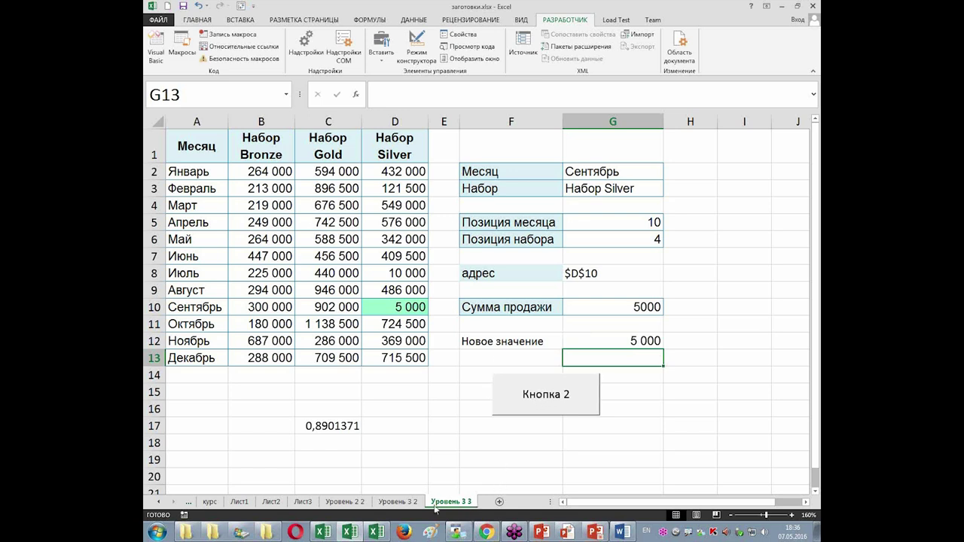
Glance at the sheet Уровень 3 2, and switch to the presentation's slide 4 и 5 Уровень Советы и Секреты
click(392, 502)
click(461, 502)
click(777, 6)
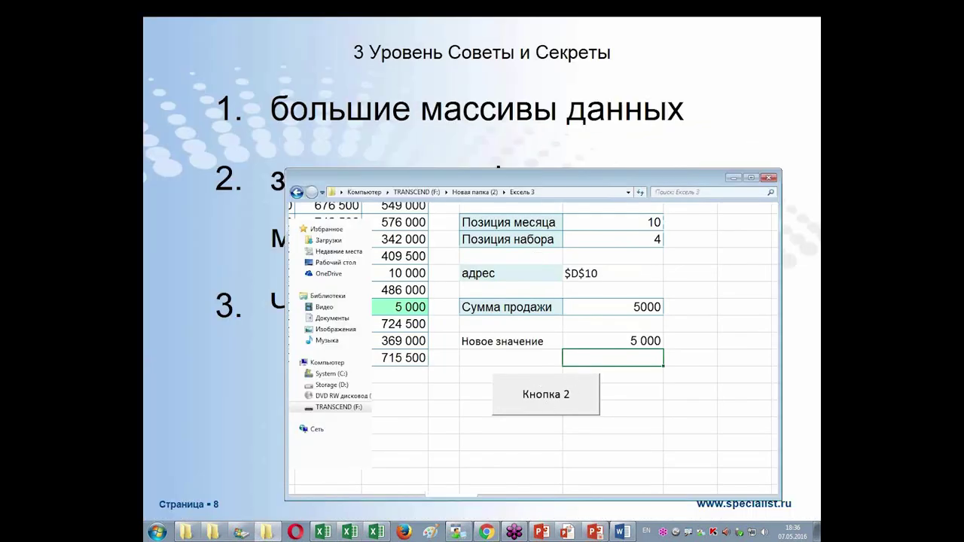
click(550, 134)
click(550, 131)
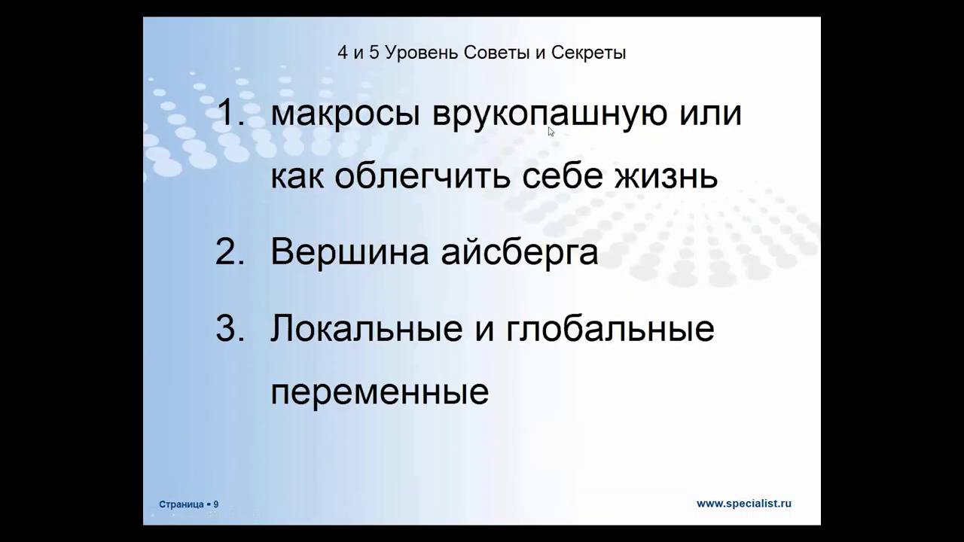
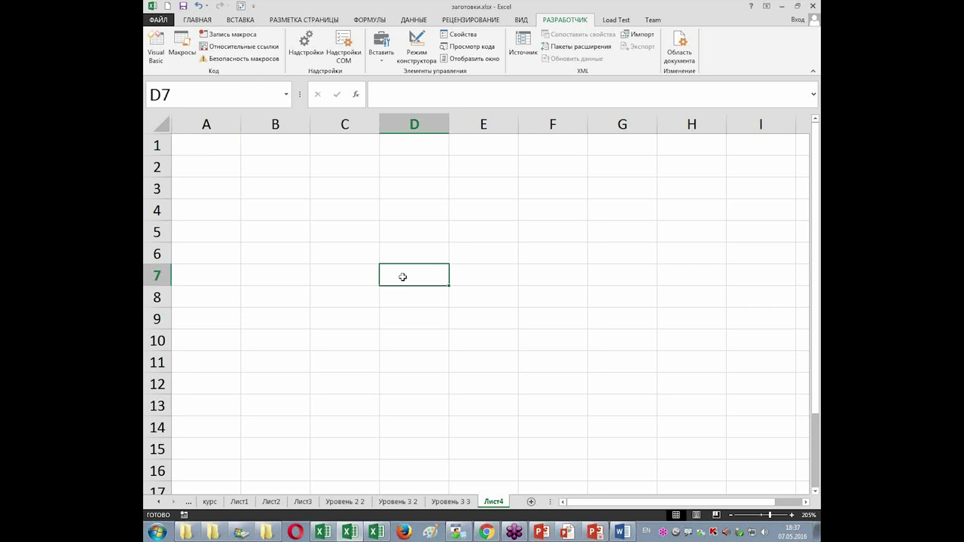
Enter the trial text Проверил согласен in cell D8 of the empty sheet Лист4 and clear it again
key(alt+shift)
key(ctrl+Home)
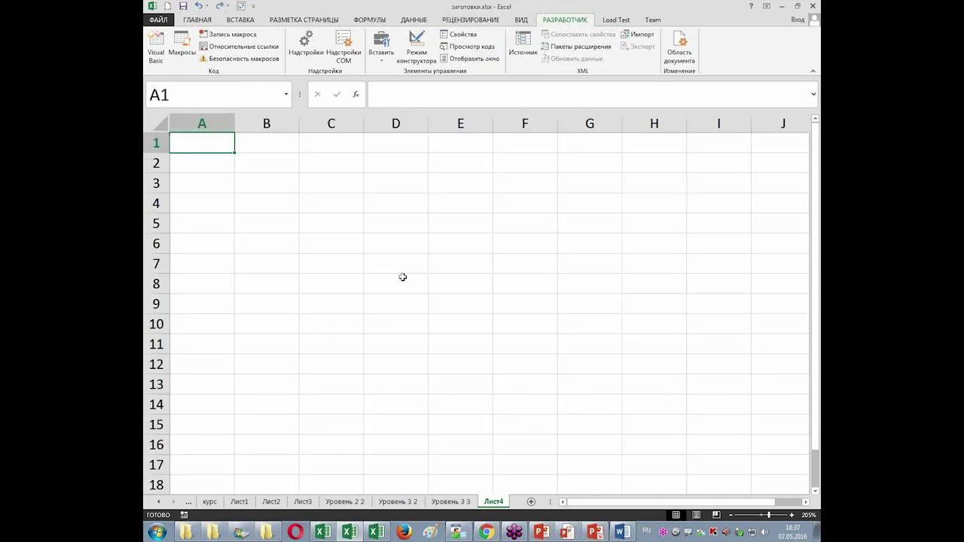
click(403, 277)
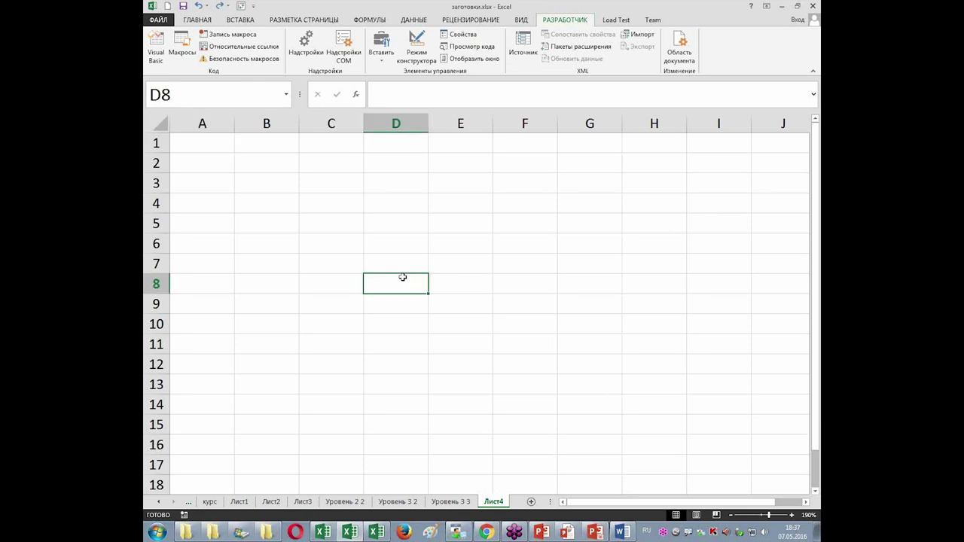
text(Провер)
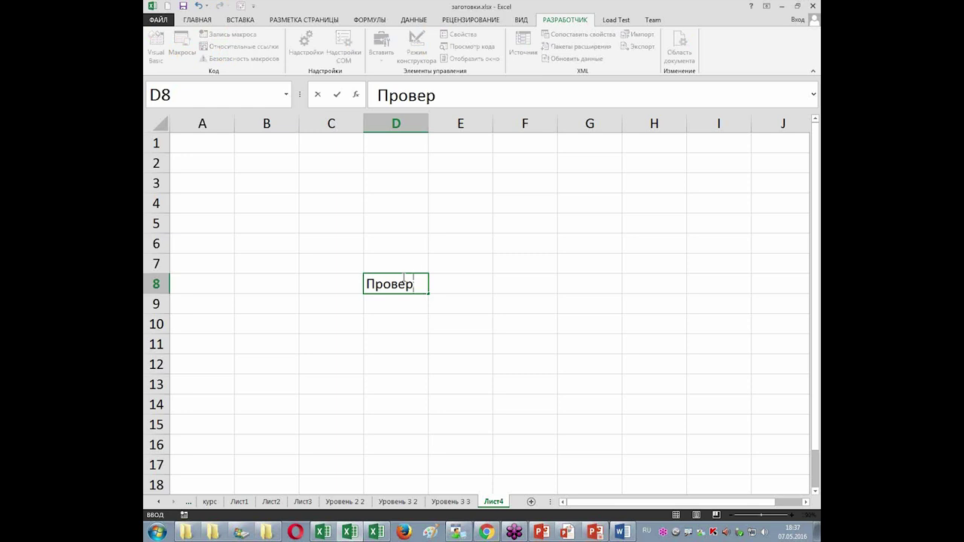
text(д)
key(BackSpace)
text(ил согласен)
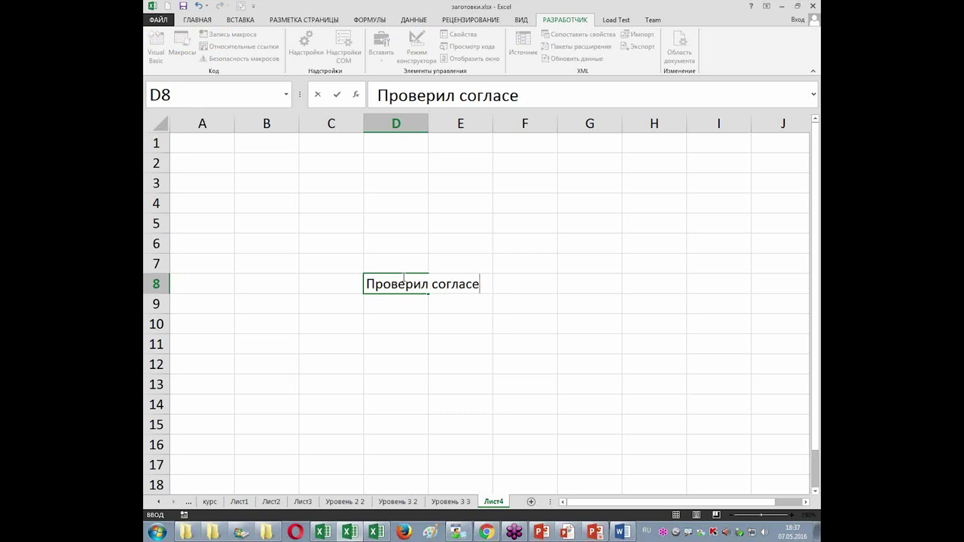
key(Return)
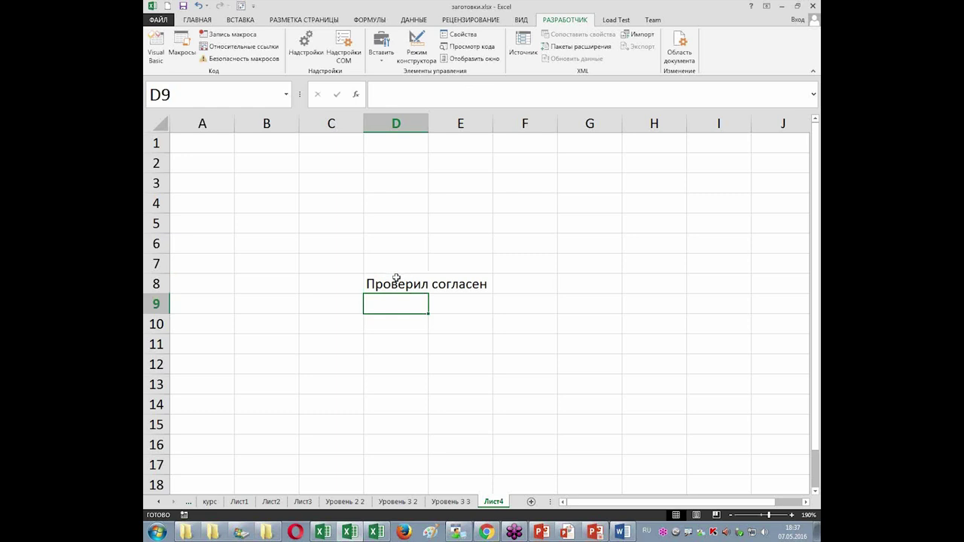
click(392, 285)
key(Delete)
Enter the note 1 Выделить D7 in cell F5
key(Up)
key(Up)
key(Up)
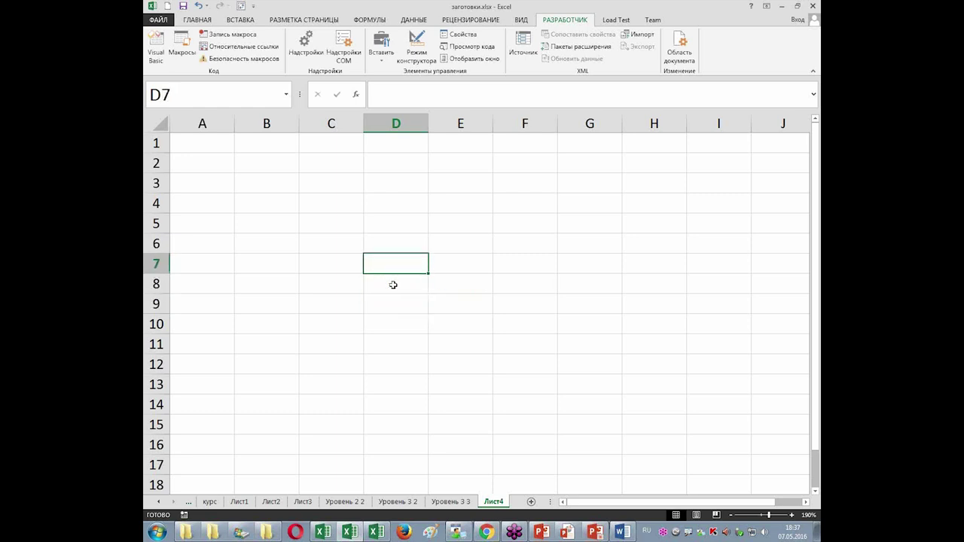
key(Right)
key(Right)
text(1)
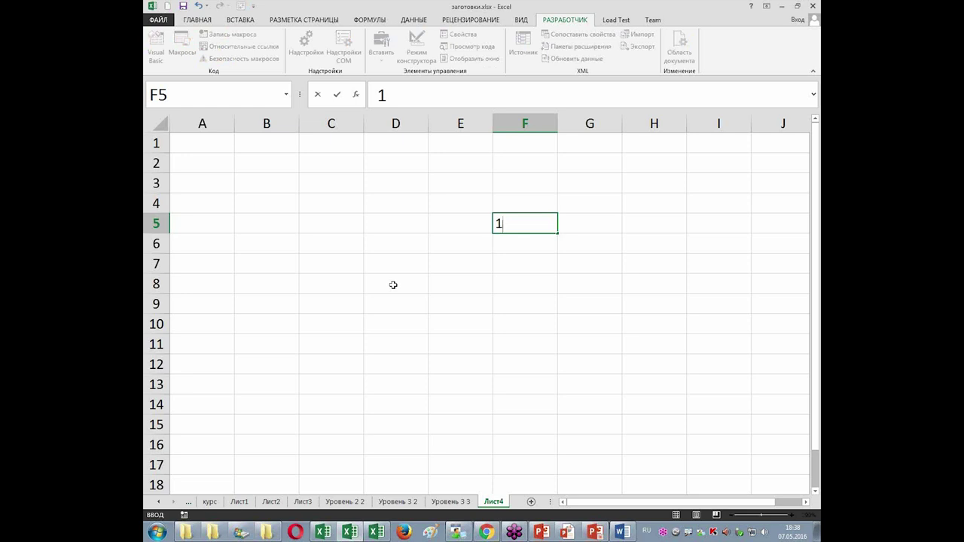
text(Выделить)
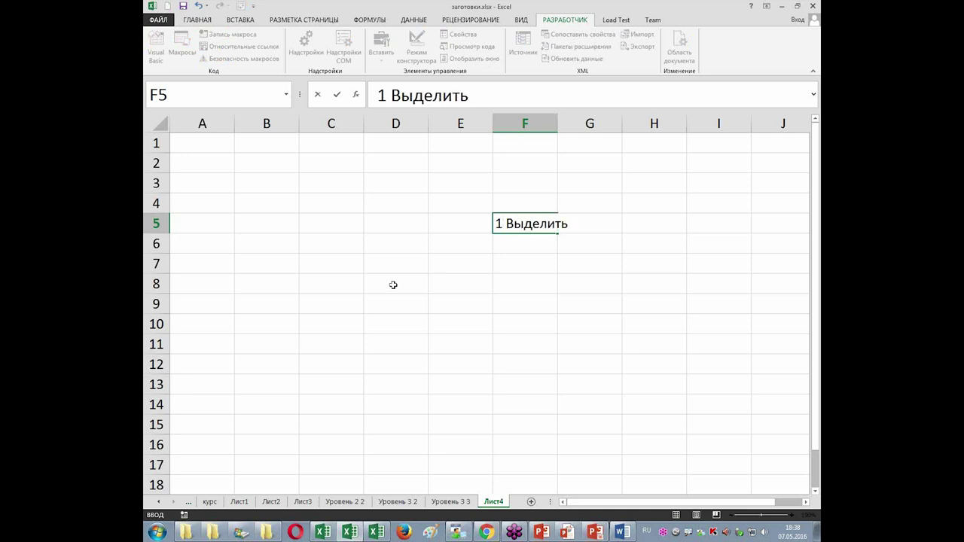
key(alt+shift)
key(alt)
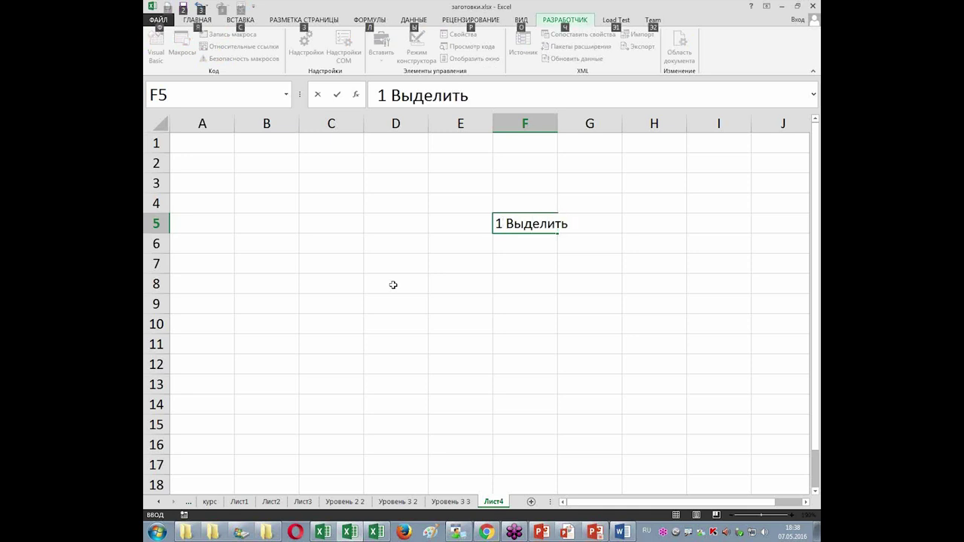
key(d)
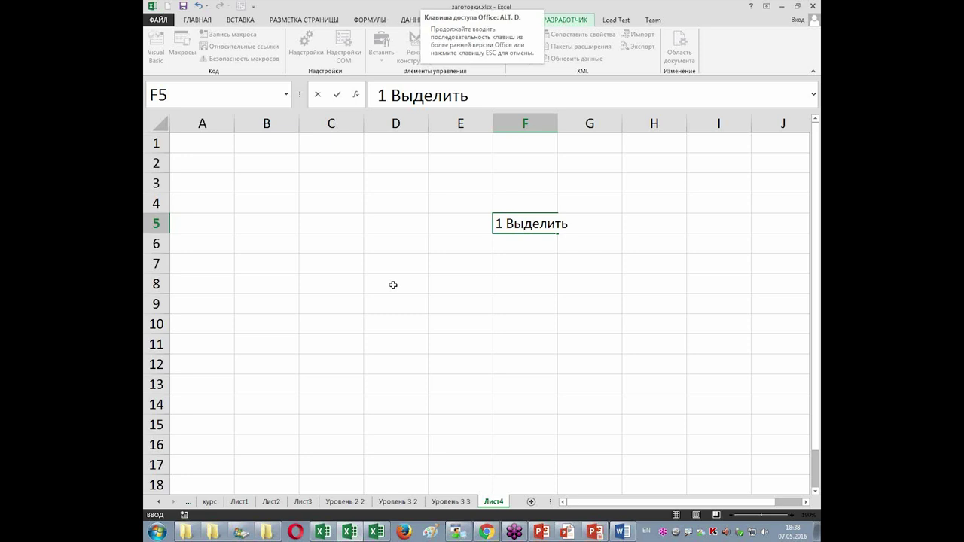
click(495, 89)
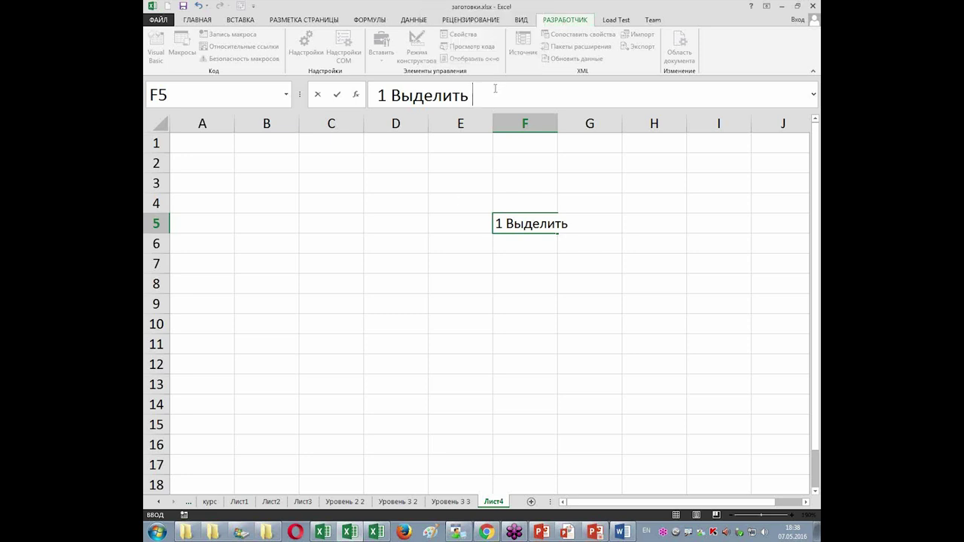
text(D7)
key(Return)
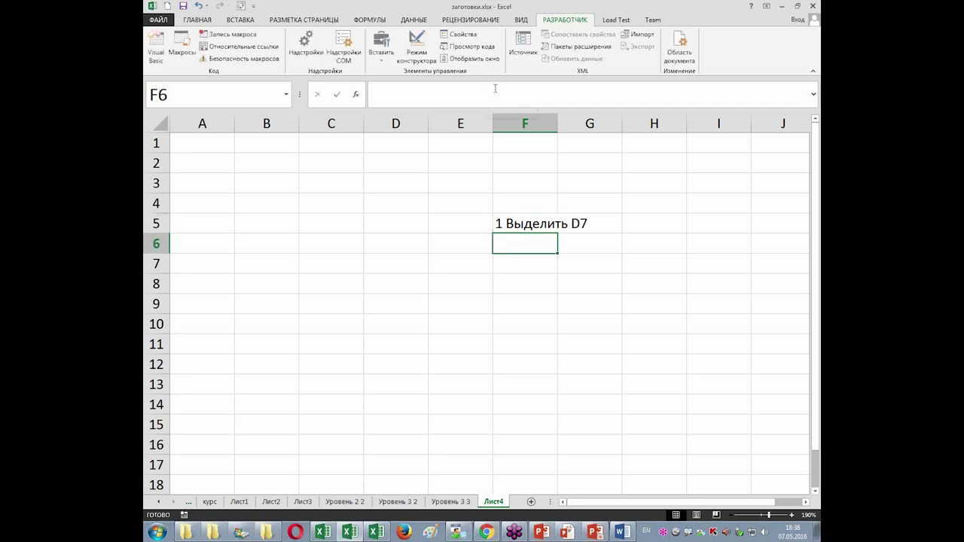
Enter the notes 2 Ввод текста in cell F6 and 3 Ентер in cell F7
text(2)
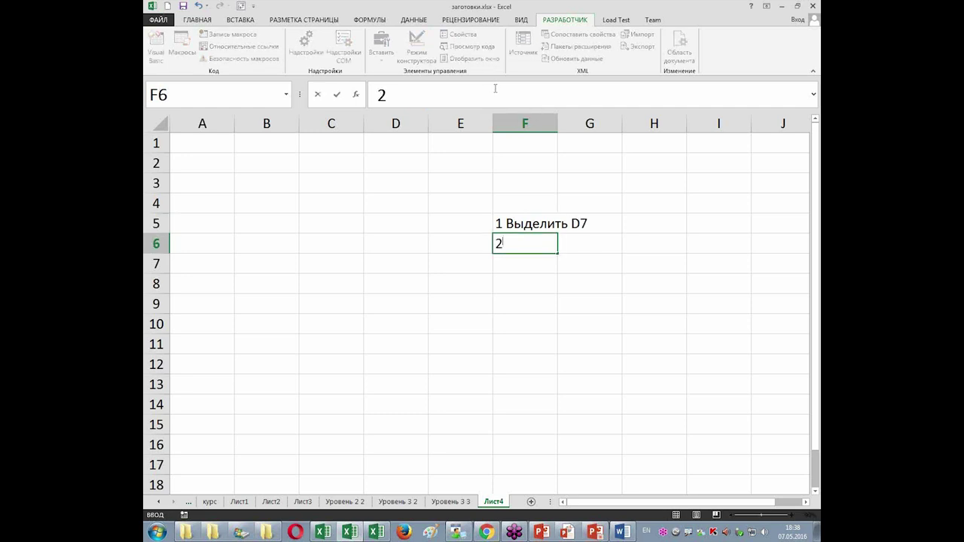
key(alt+shift)
click(397, 267)
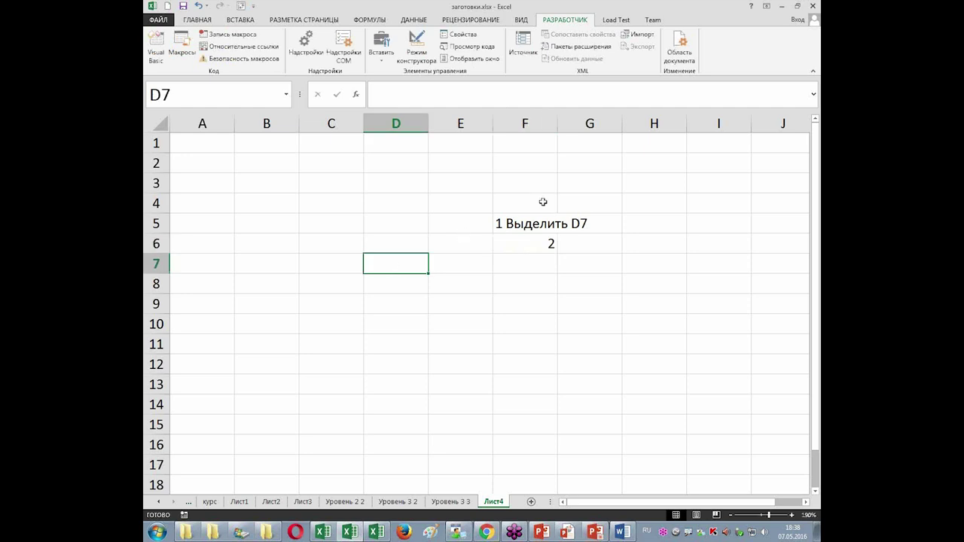
click(546, 242)
click(426, 90)
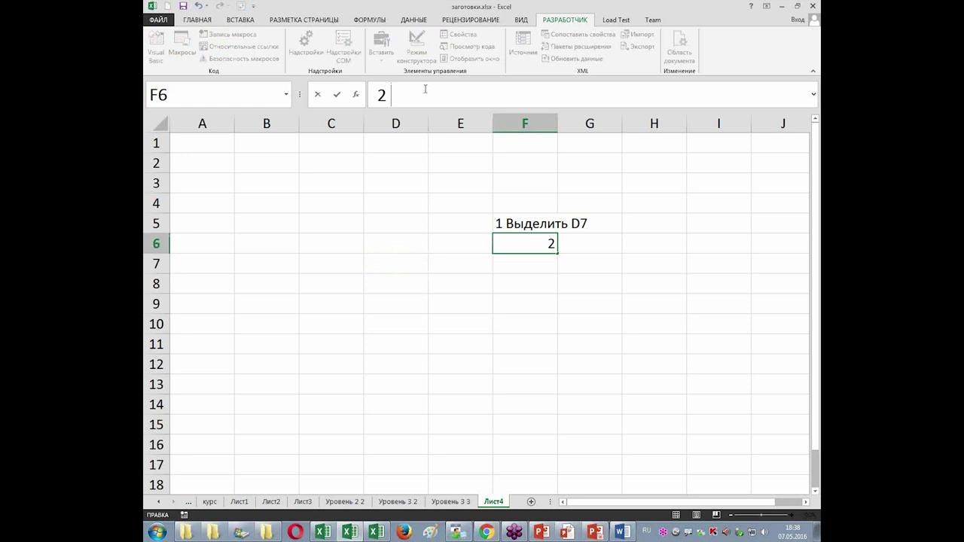
text(Ввод текста)
key(Return)
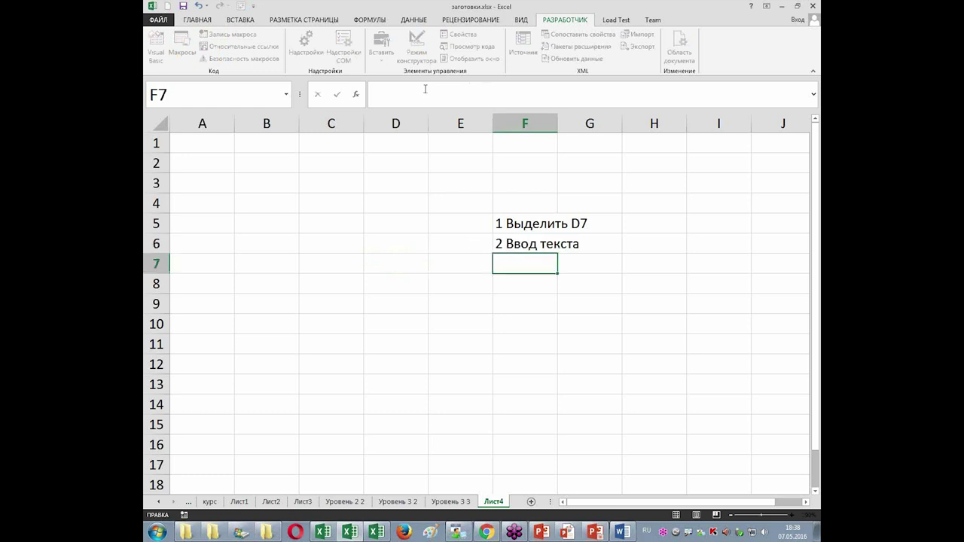
text(3 Ентер)
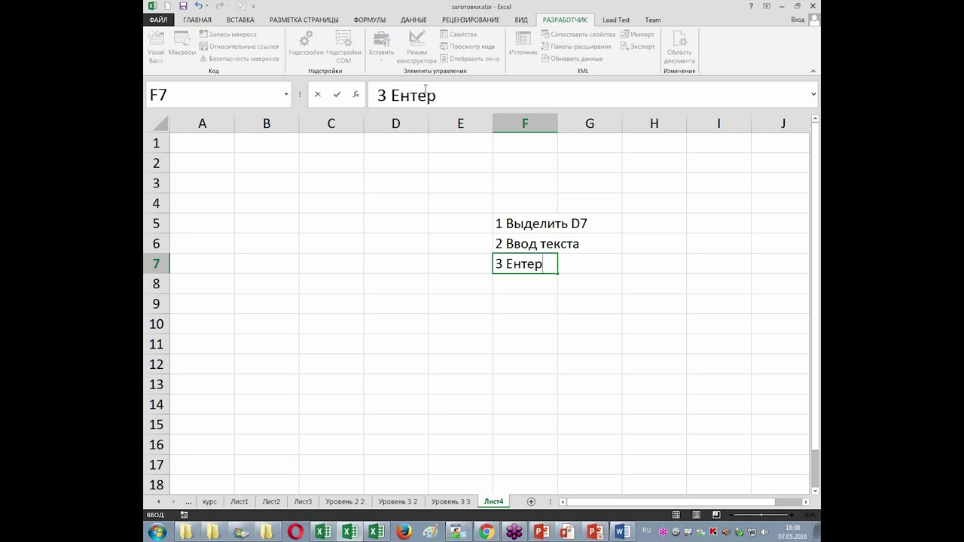
key(Return)
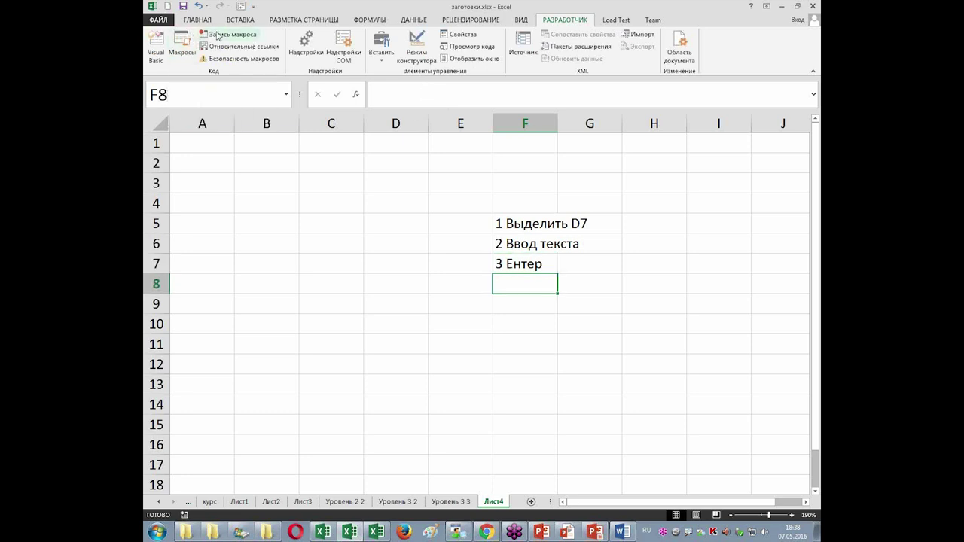
Start recording a macro named Подпись, stored in this workbook
click(217, 35)
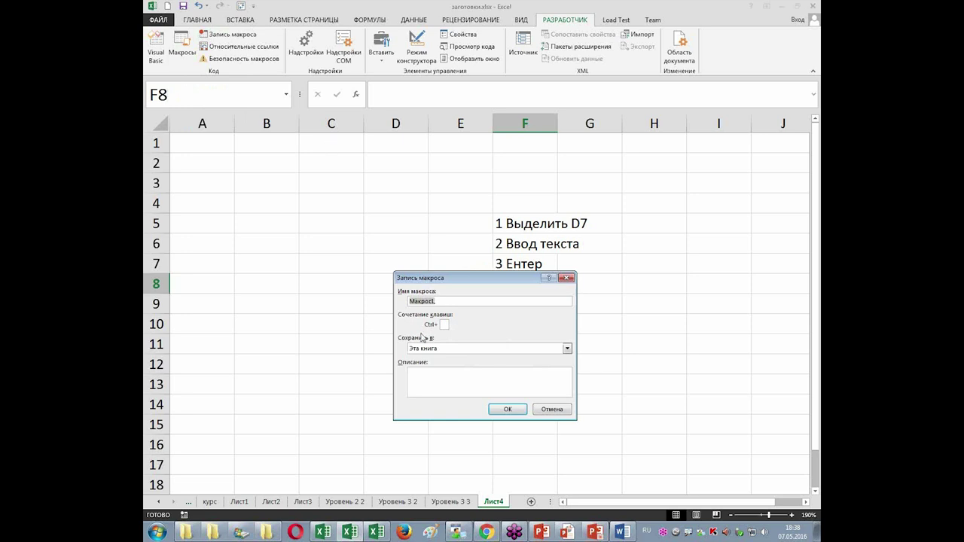
text(По)
text(дли)
click(508, 410)
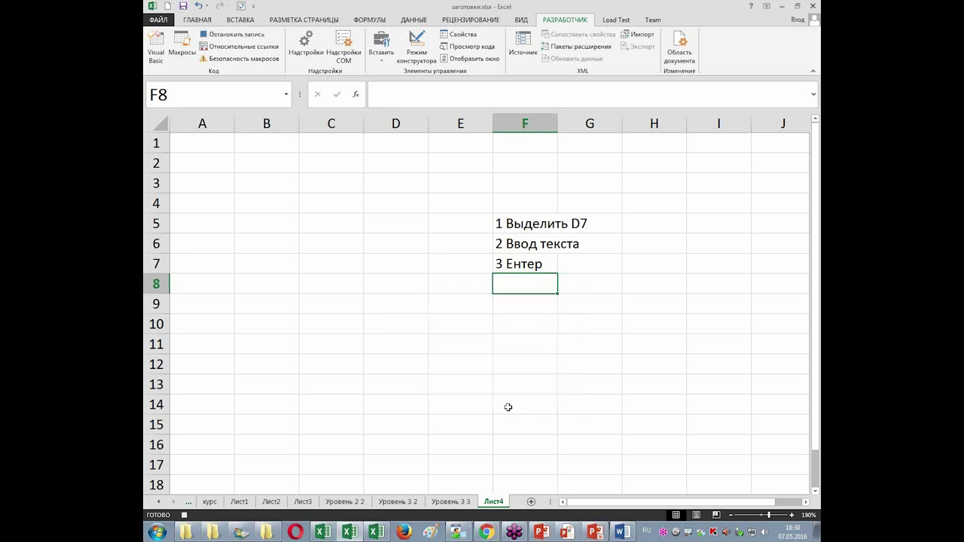
Record entering Проверил согласен in cell D7 and stop the macro recording
click(389, 259)
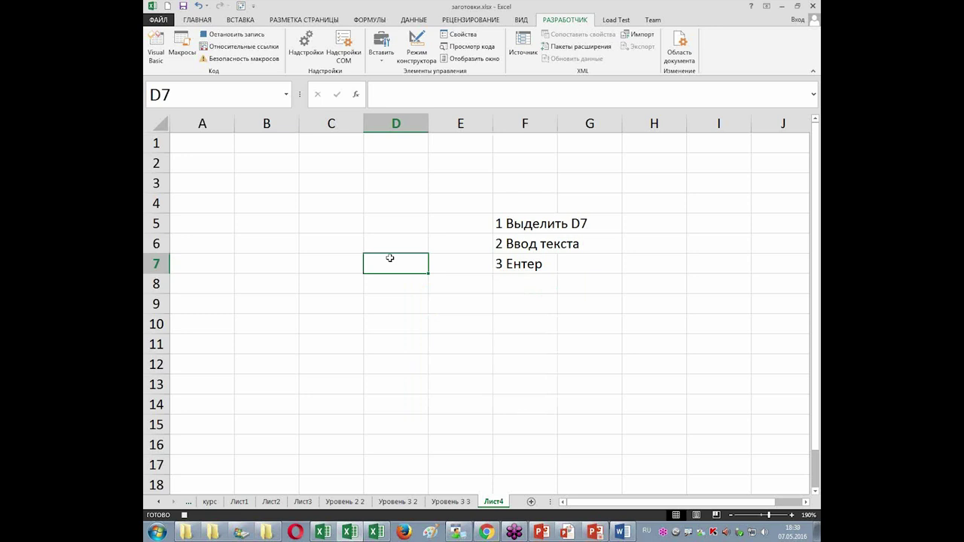
text(П)
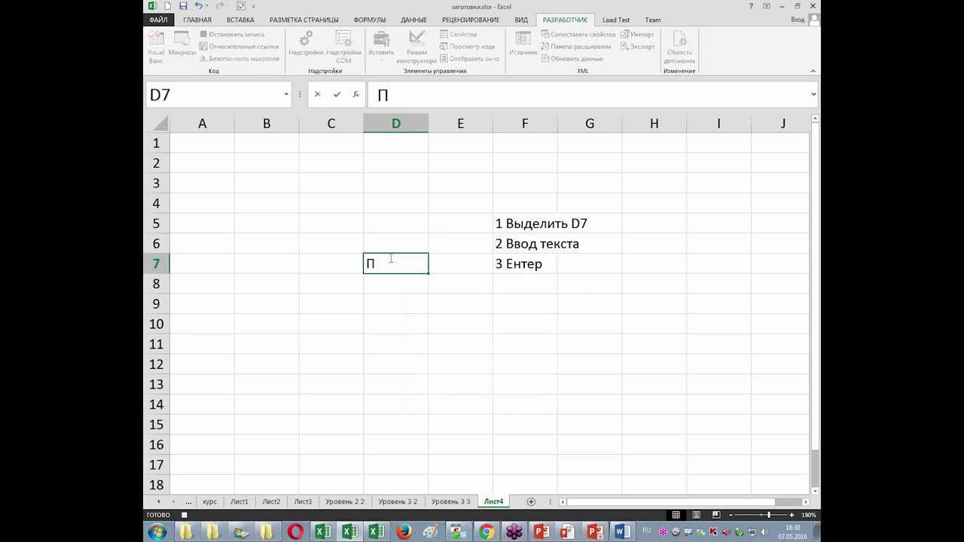
text(роверил)
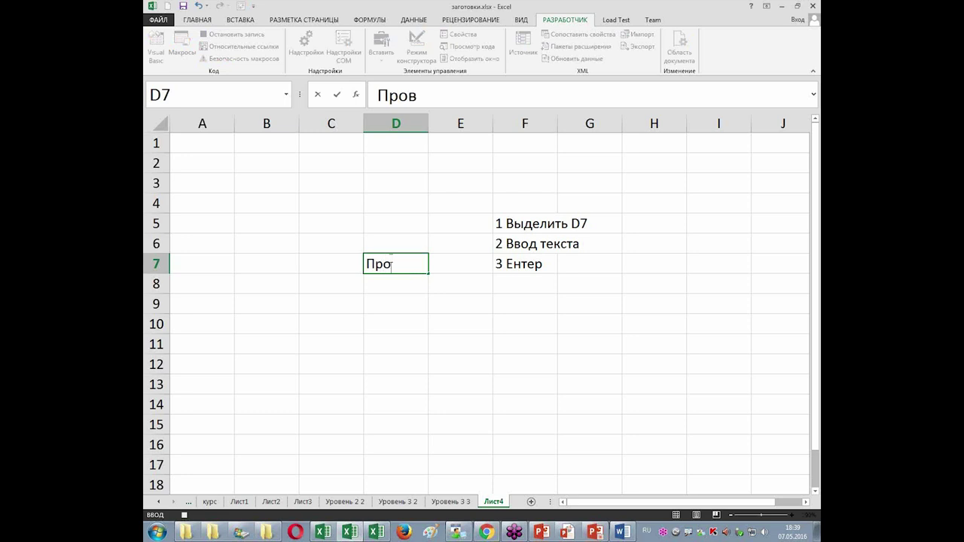
text( с)
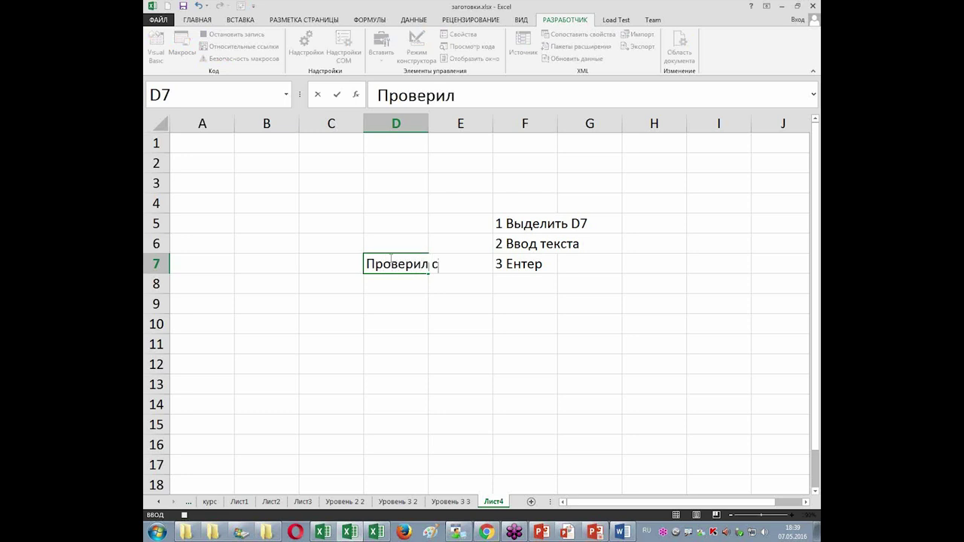
text(огласен)
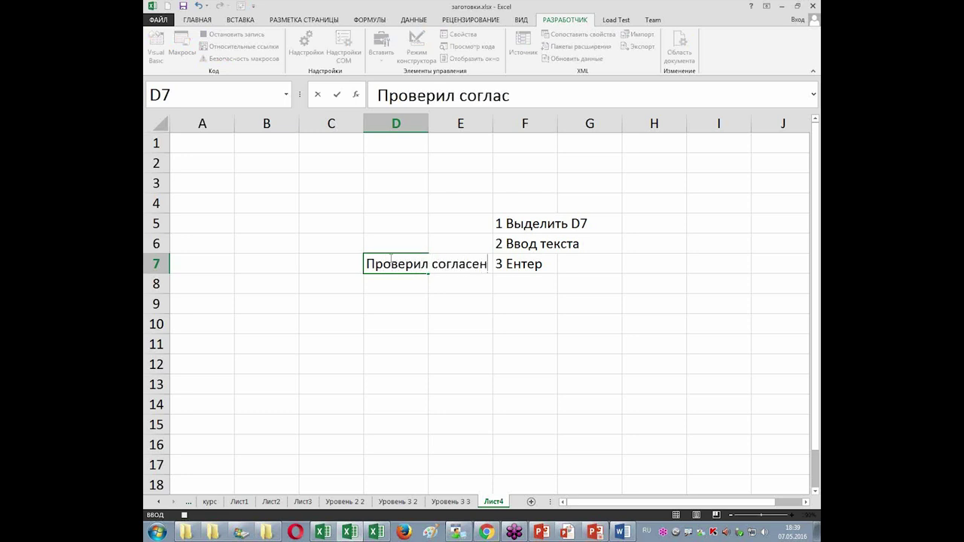
key(Return)
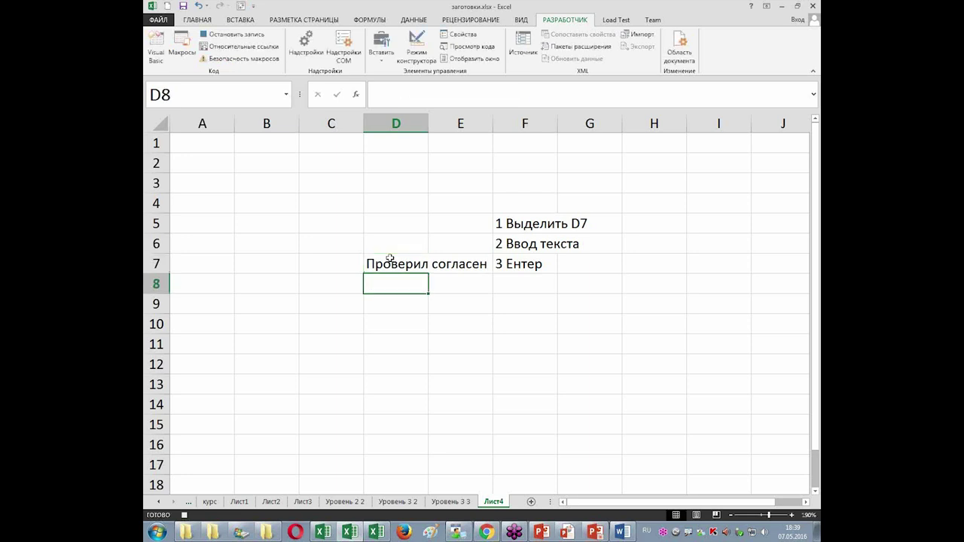
click(225, 34)
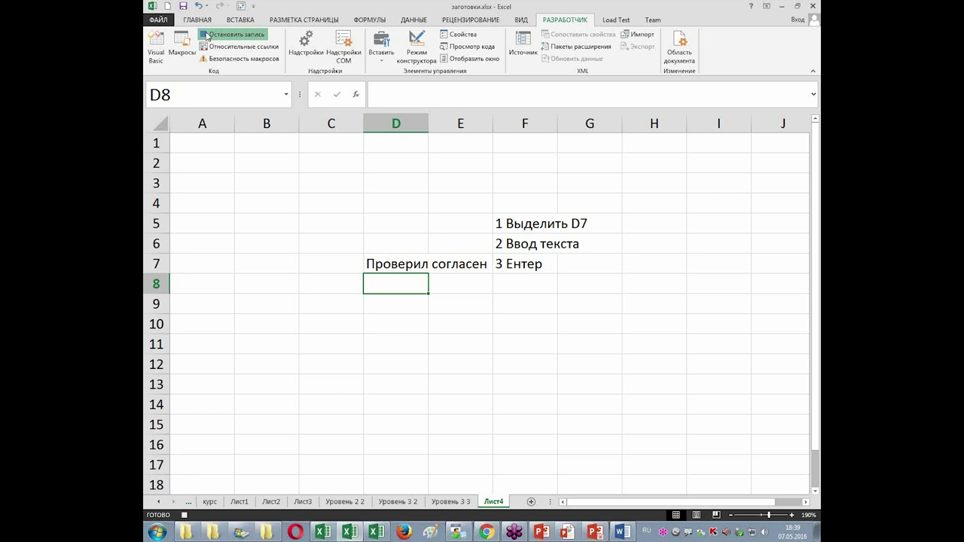
Empty cell D7, test-run the macro Подпись from the macro list, and clear the text it writes
click(385, 262)
key(Delete)
key(Return)
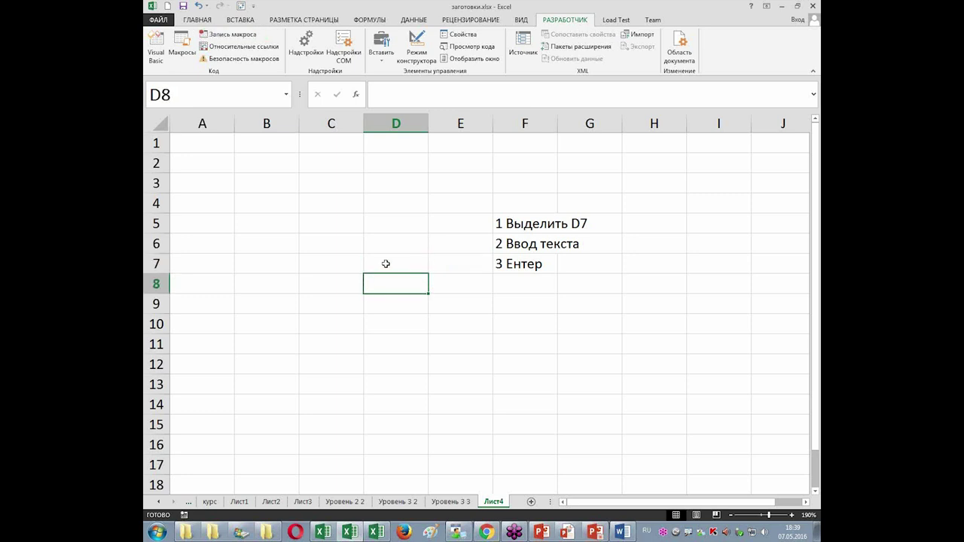
click(183, 47)
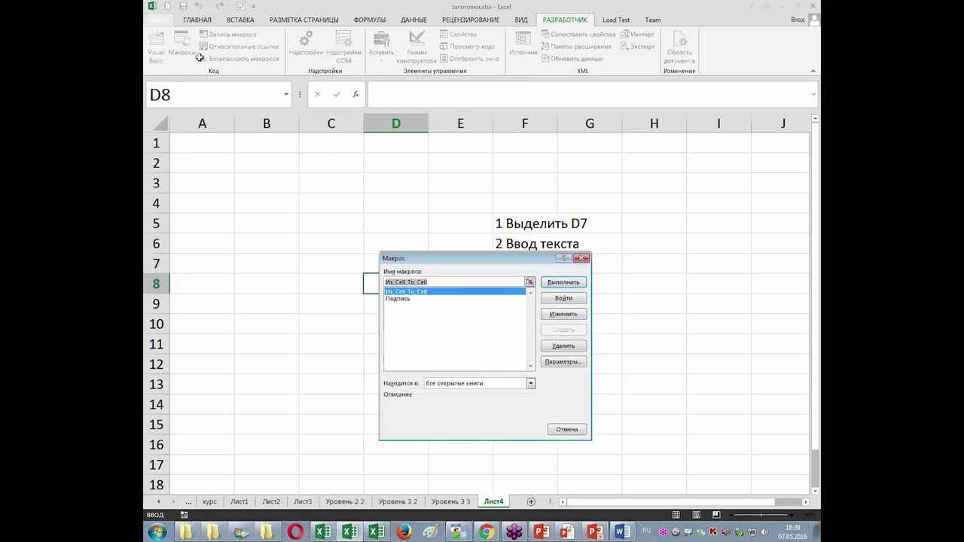
click(406, 298)
click(563, 282)
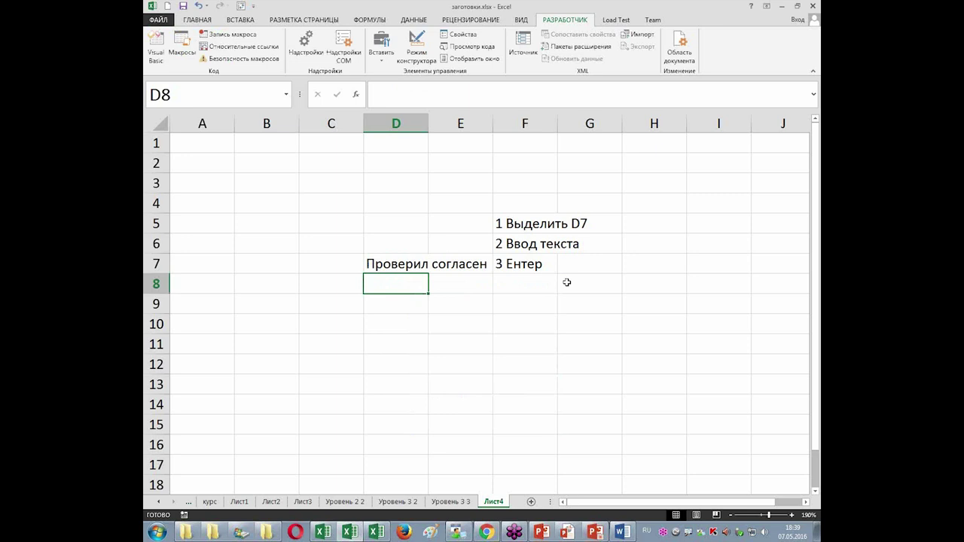
click(383, 265)
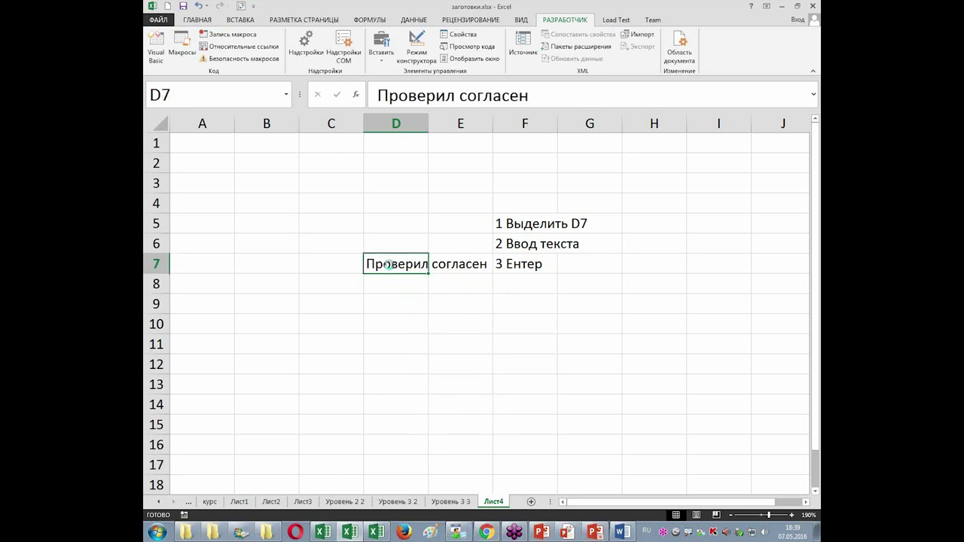
key(Delete)
Place a form button linked to the macro Подпись above the notes, across columns G and H, and run the macro with it
click(381, 45)
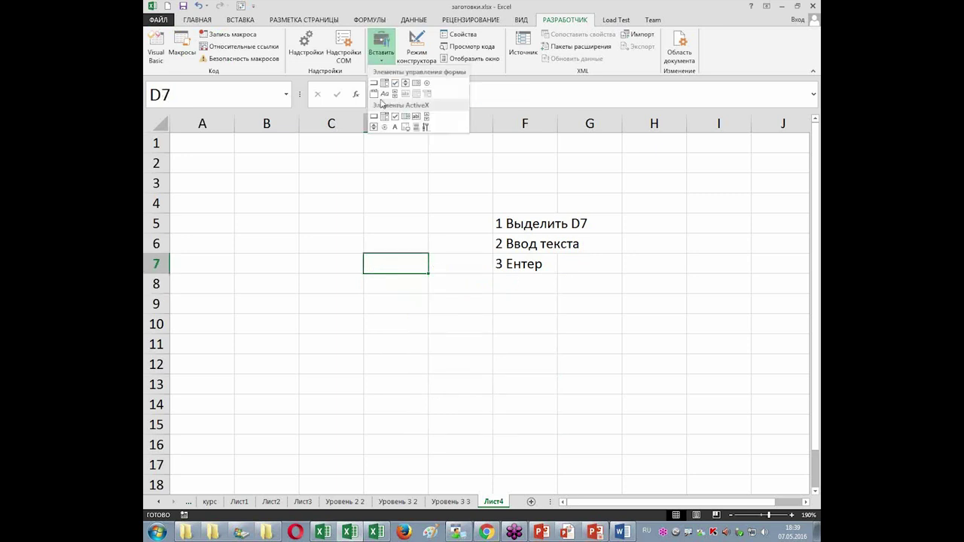
click(374, 83)
drag(611, 178, 687, 203)
click(431, 324)
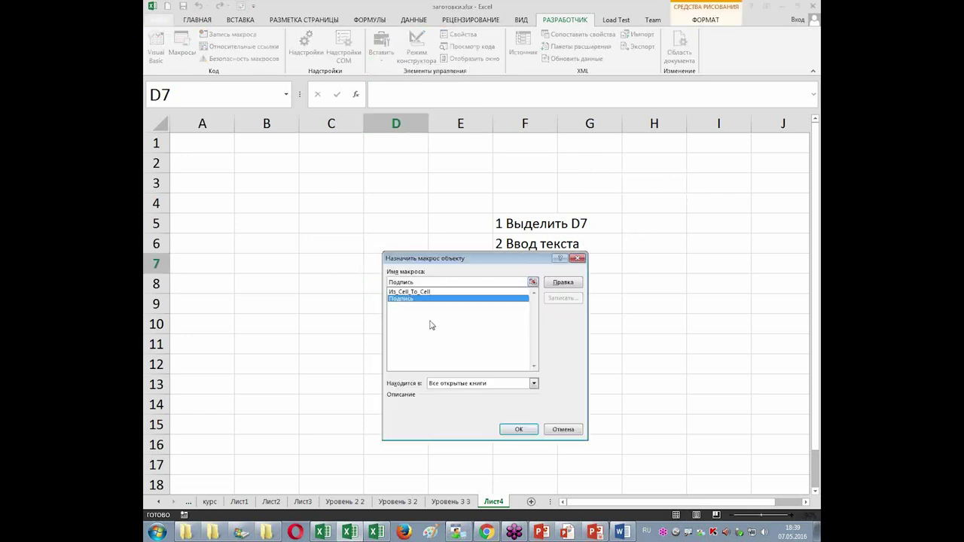
click(519, 429)
click(654, 284)
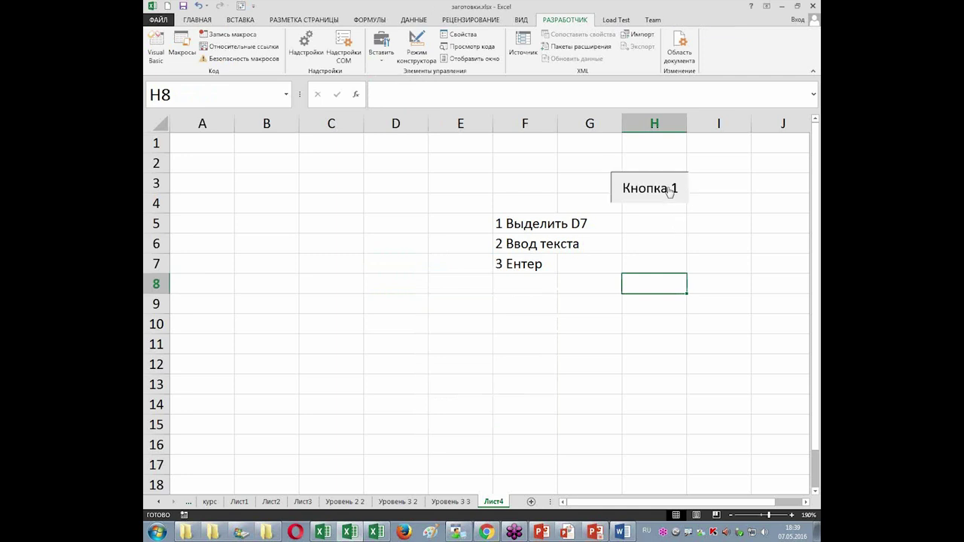
click(669, 193)
click(390, 262)
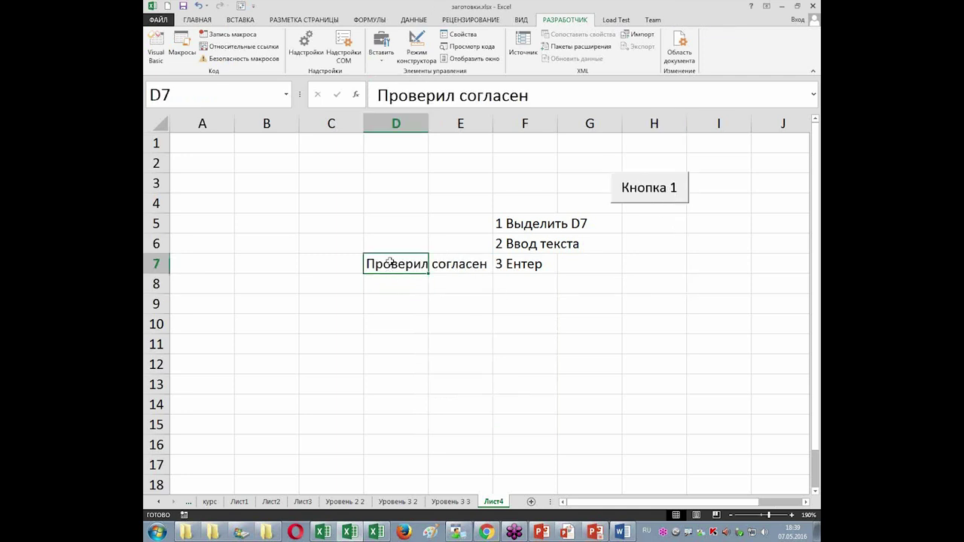
Clear cell D7 and run the macro Подпись again with Кнопка 1
key(Delete)
click(644, 193)
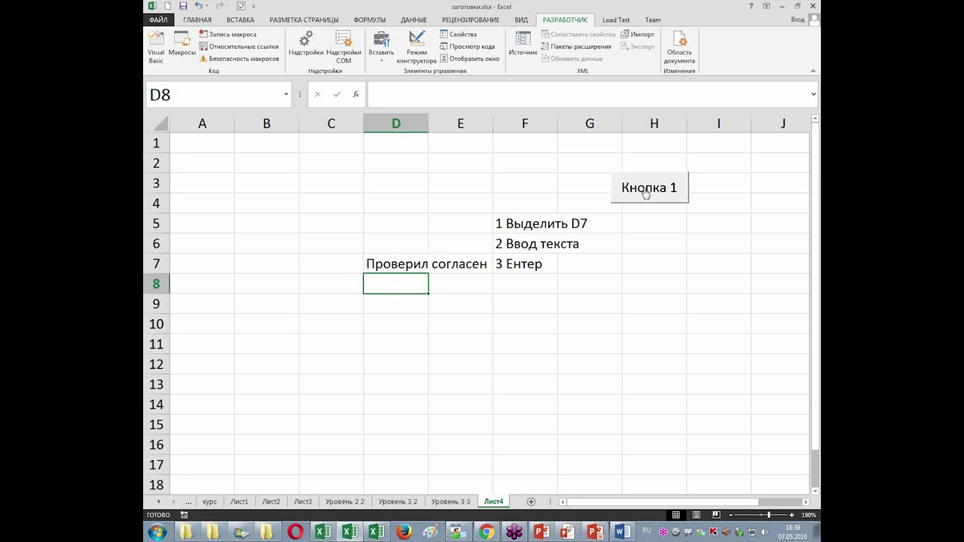
In the Visual Basic editor, open Module2 and duplicate the whole Подпись macro directly below the original
click(155, 44)
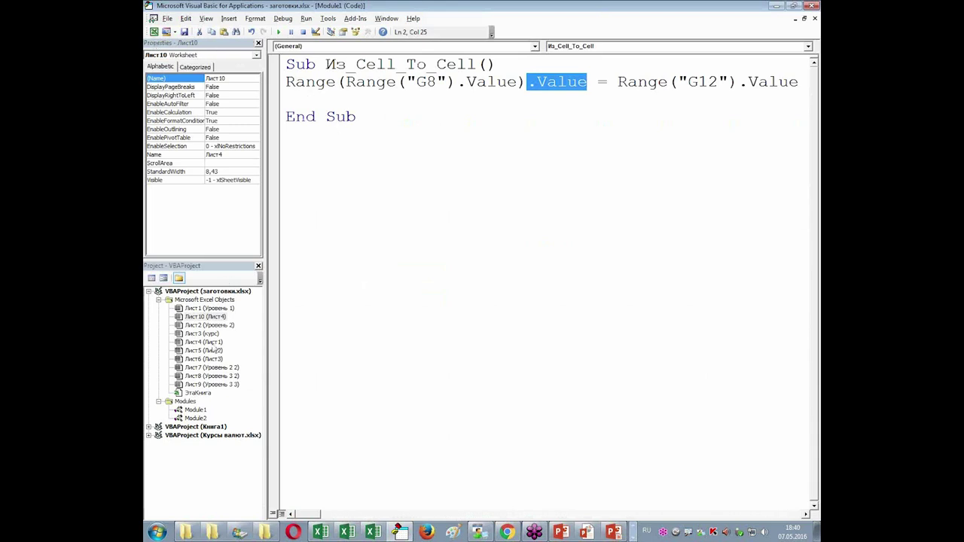
click(196, 418)
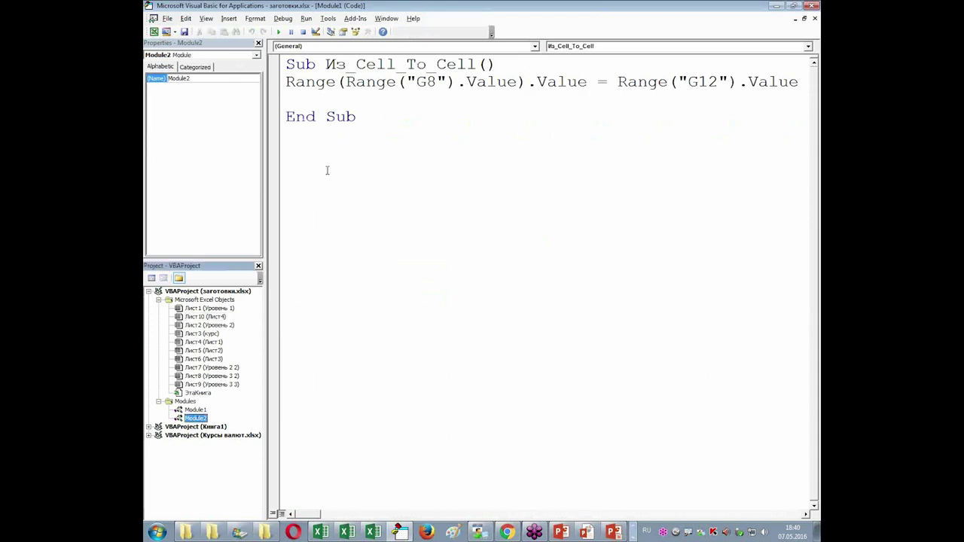
double_click(196, 418)
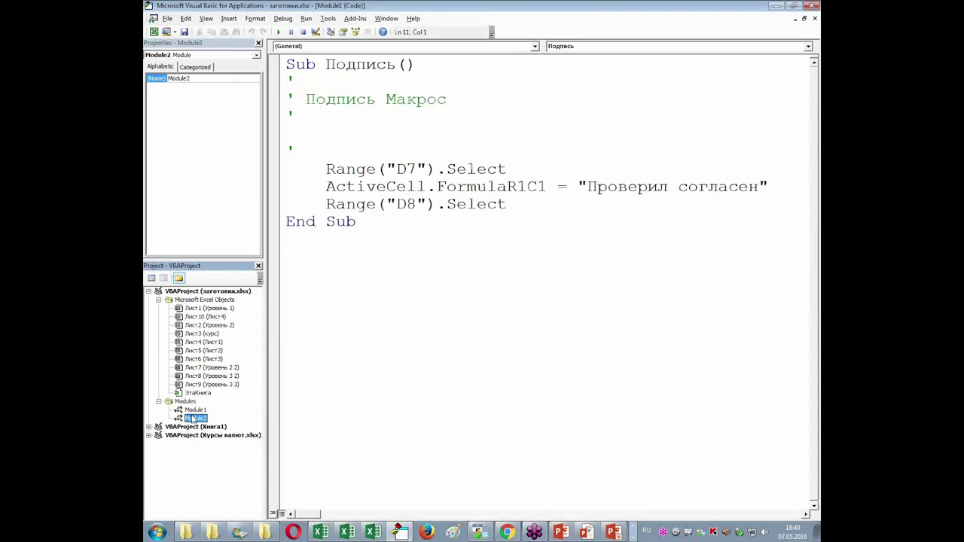
drag(286, 62, 374, 242)
key(ctrl+c)
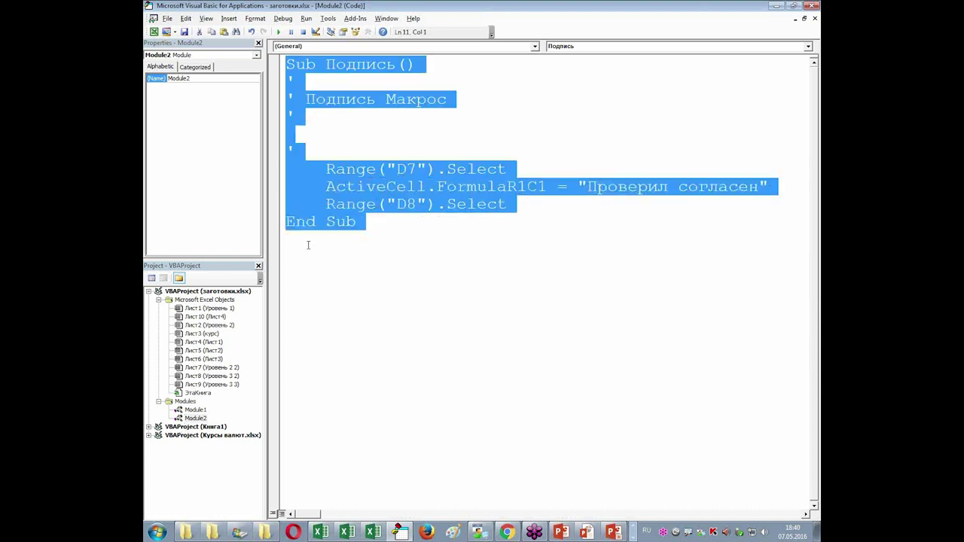
click(308, 245)
key(ctrl+v)
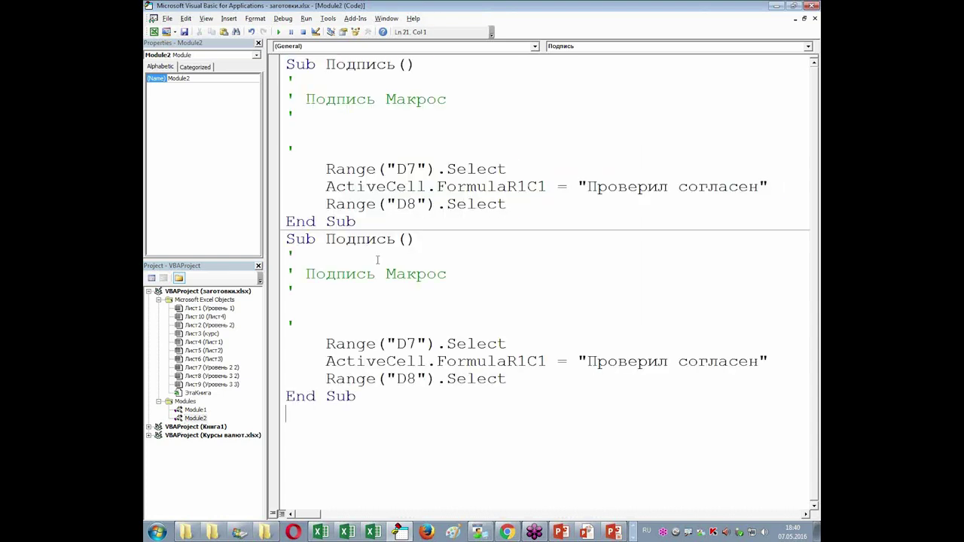
Rename the copied macro НеПодпись and change the text it writes to Проверил Не согласен
click(400, 238)
text(Не)
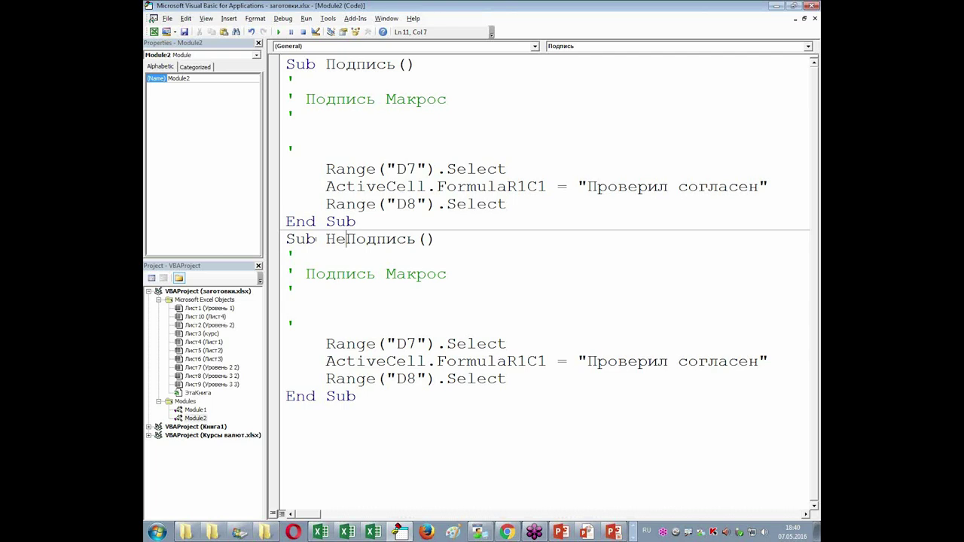
click(677, 362)
text(Не)
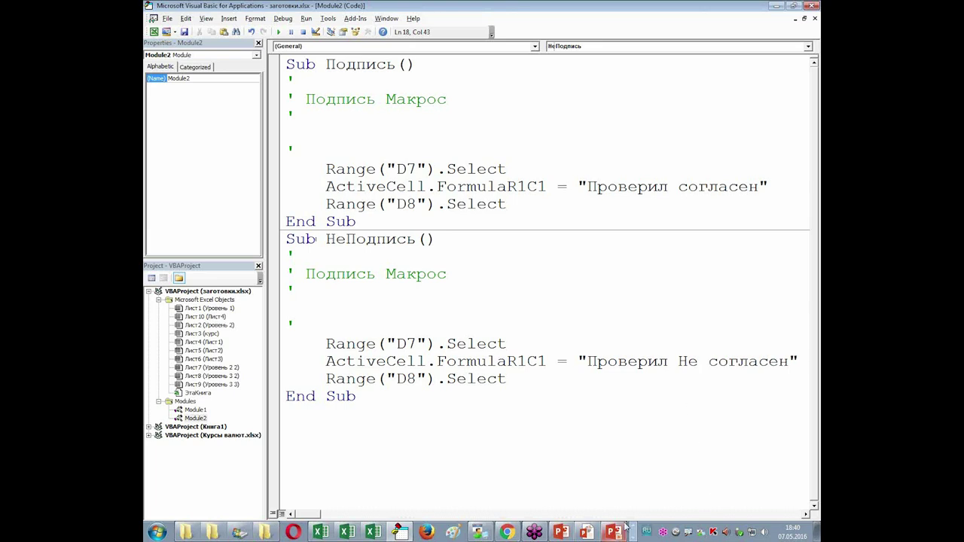
Switch from the code editor back to sheet Лист4 of the workbook заготовки.xlsx in Excel
click(587, 533)
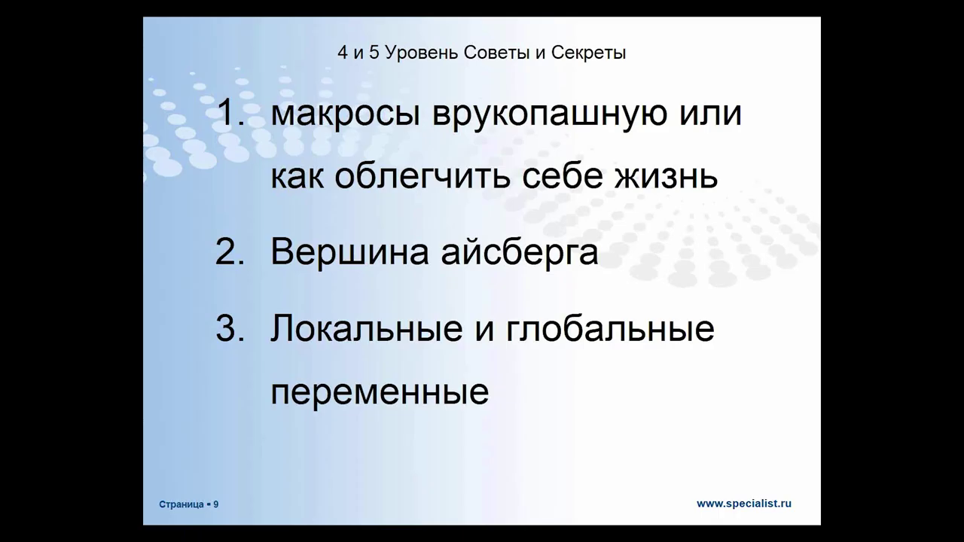
key(alt+Tab)
key(alt+Tab)
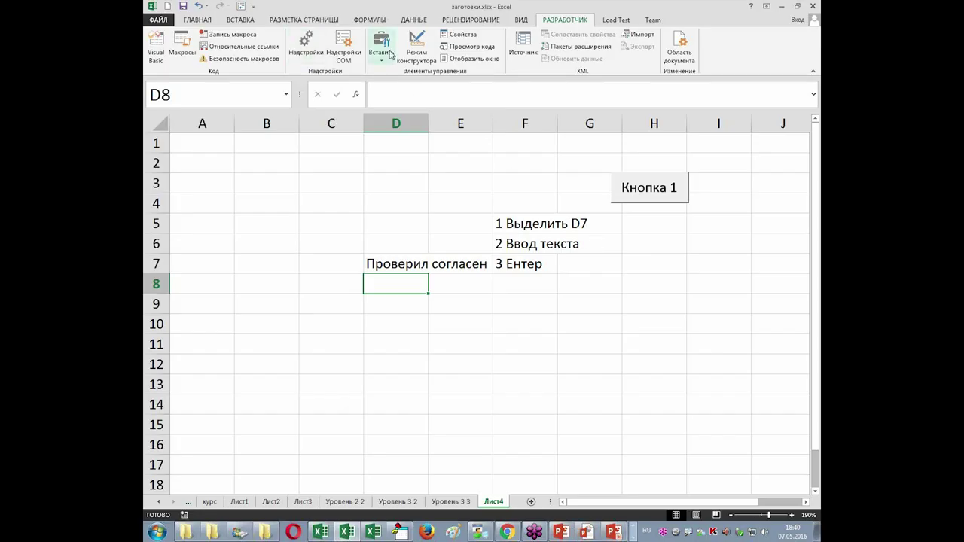
click(381, 59)
click(377, 86)
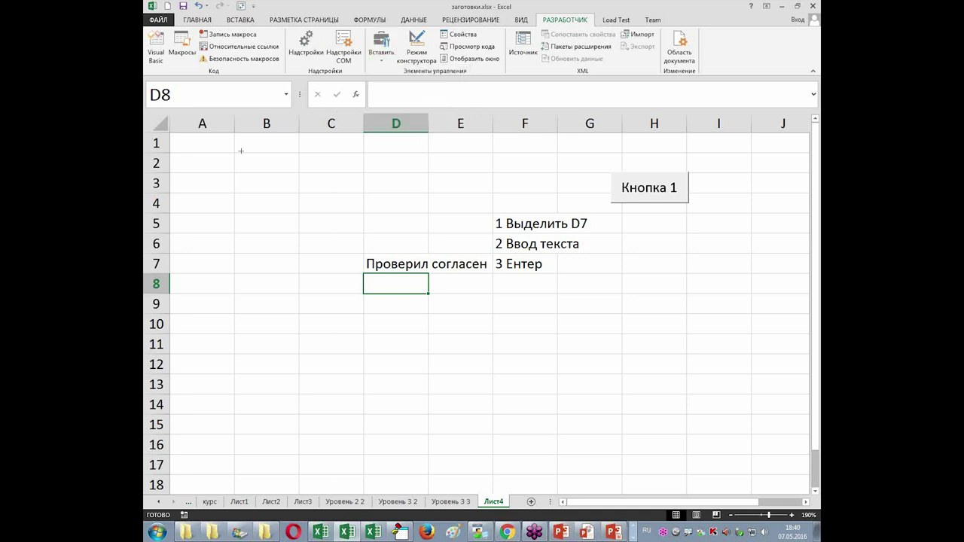
drag(233, 152, 288, 184)
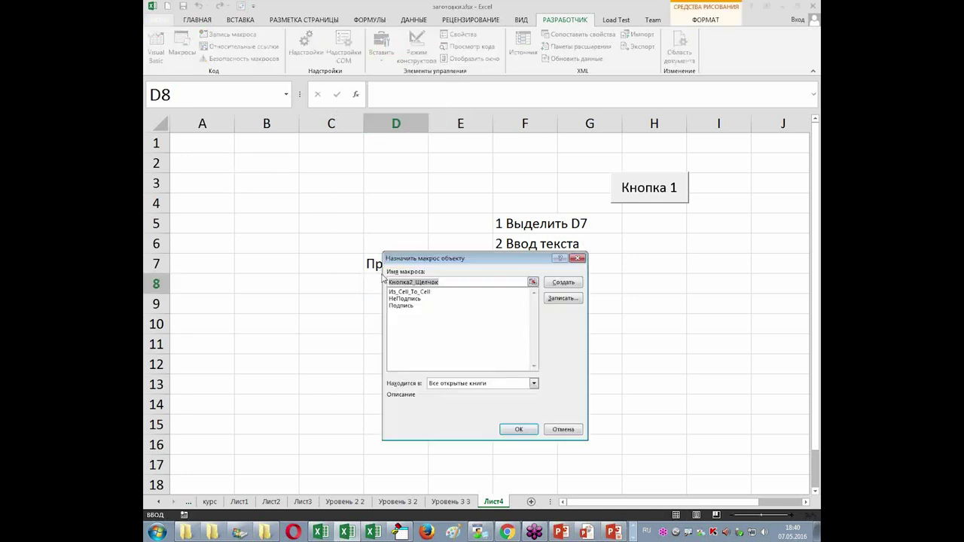
click(578, 258)
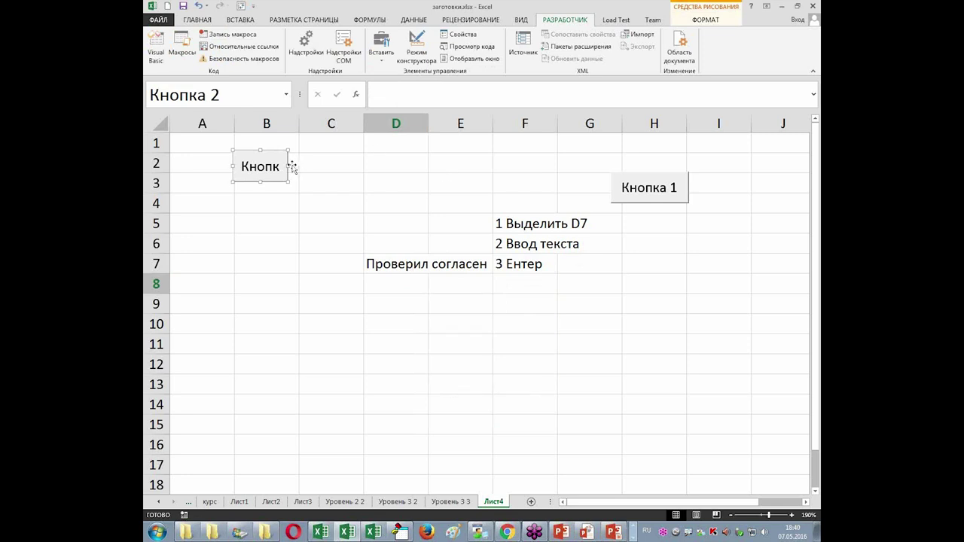
key(Delete)
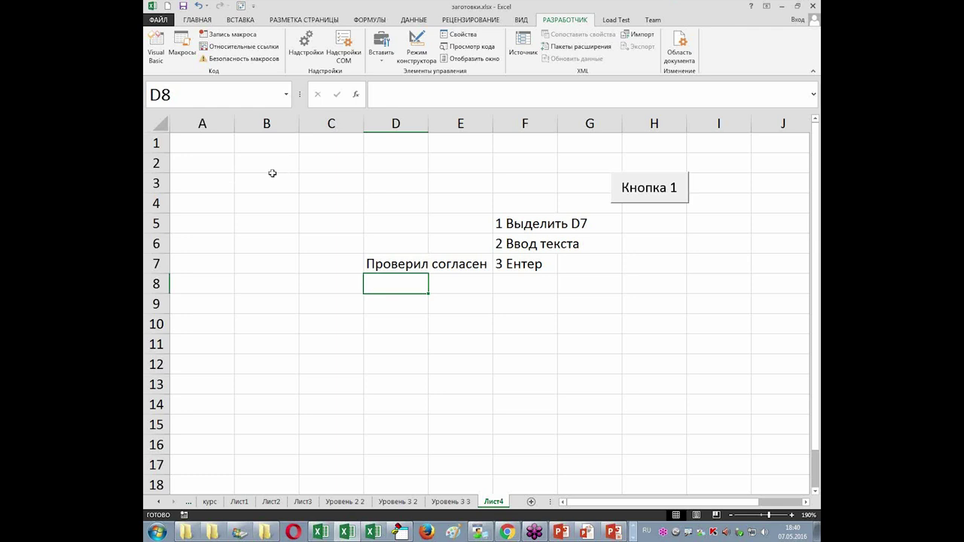
Add the macro НеПодпись to the Quick Access Toolbar for all documents
click(253, 7)
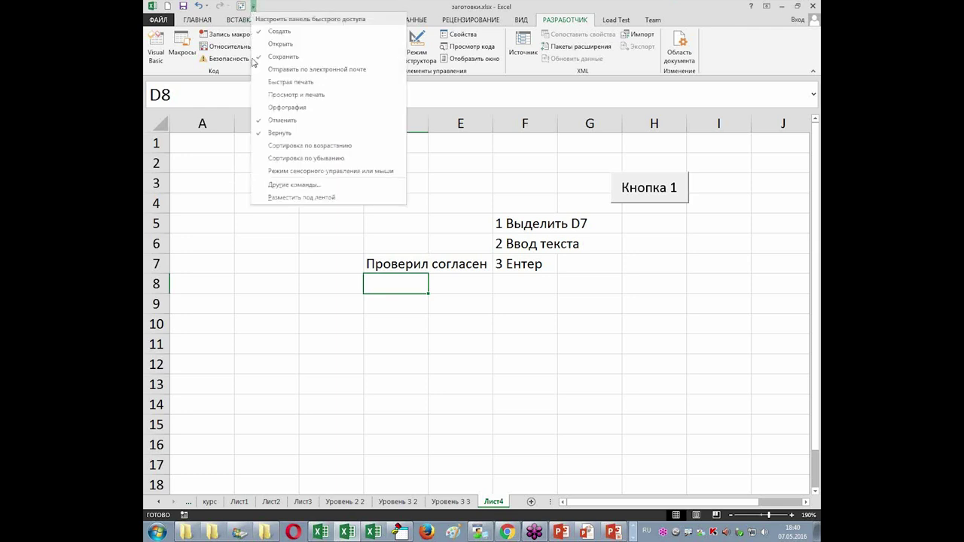
click(287, 185)
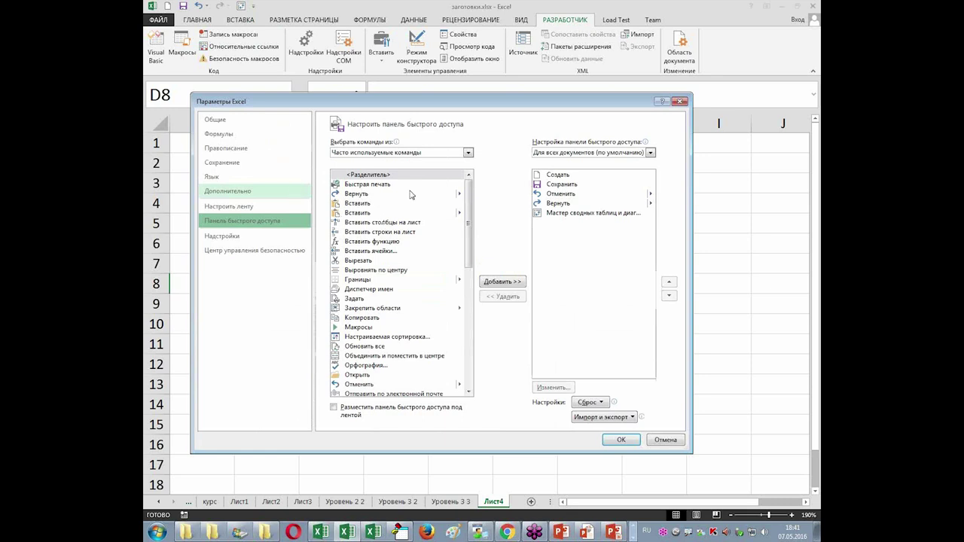
click(468, 153)
click(397, 193)
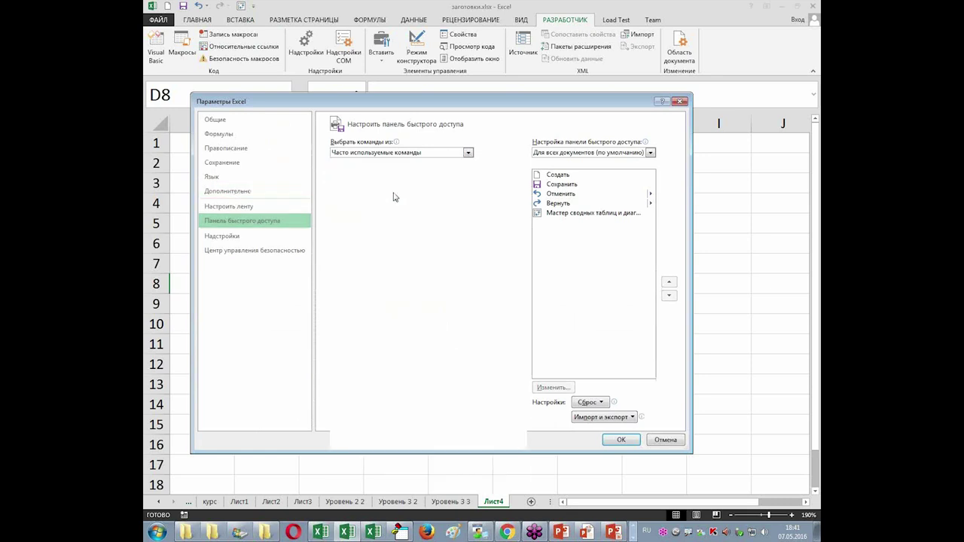
click(362, 195)
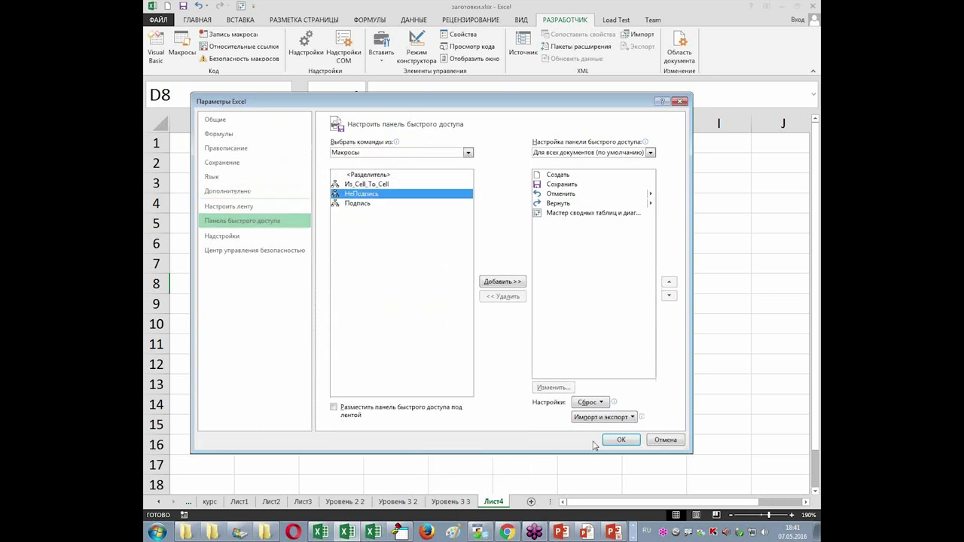
click(516, 283)
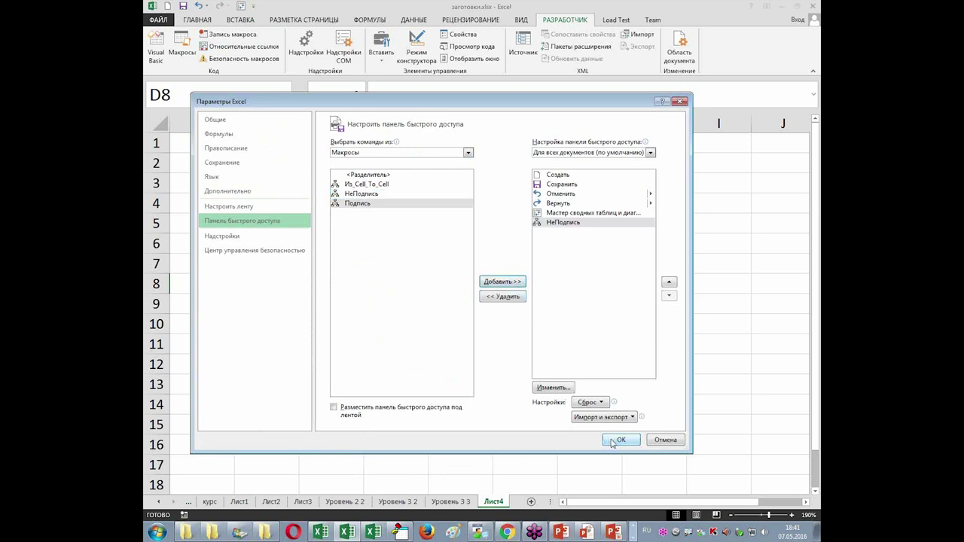
click(621, 440)
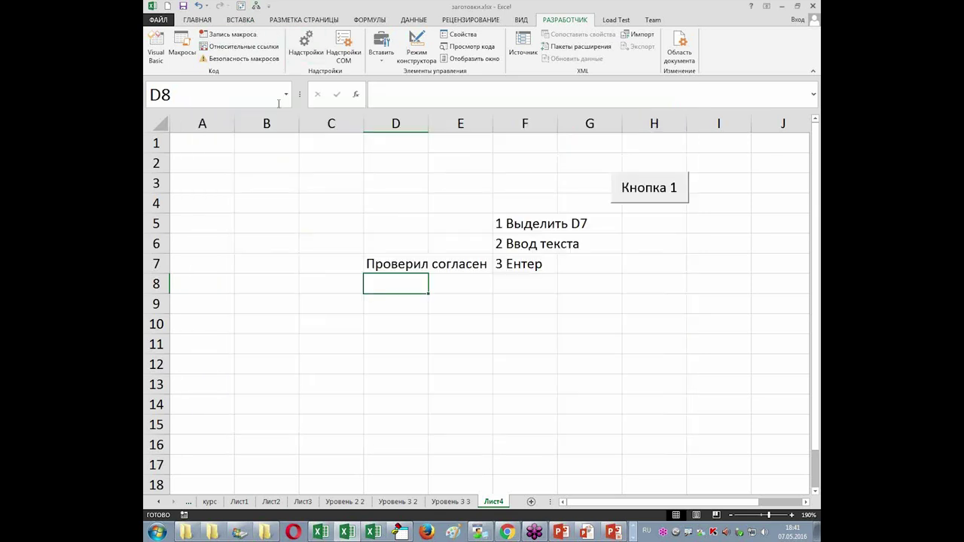
Test the macros by running НеПодпись, Подпись and НеПодпись again, checking the text written to cell D7
click(256, 6)
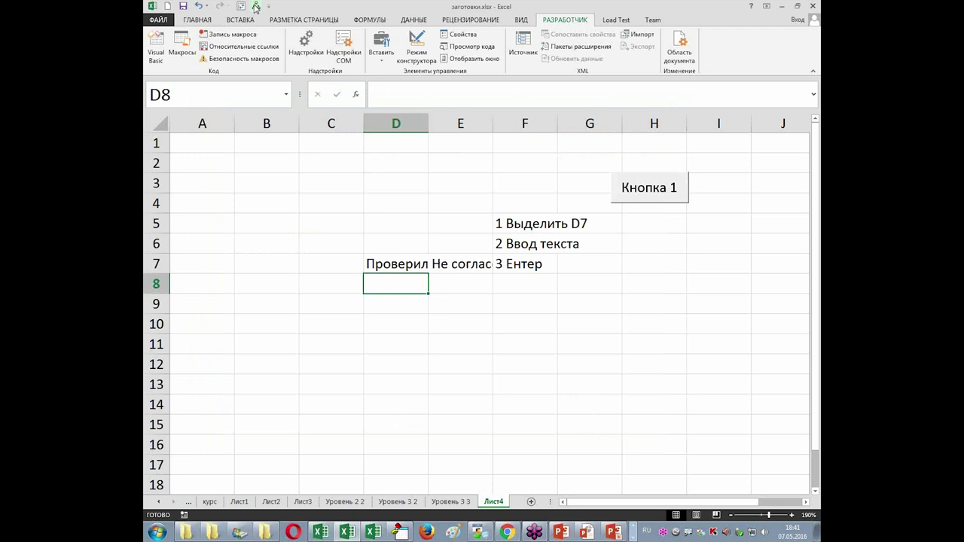
click(392, 265)
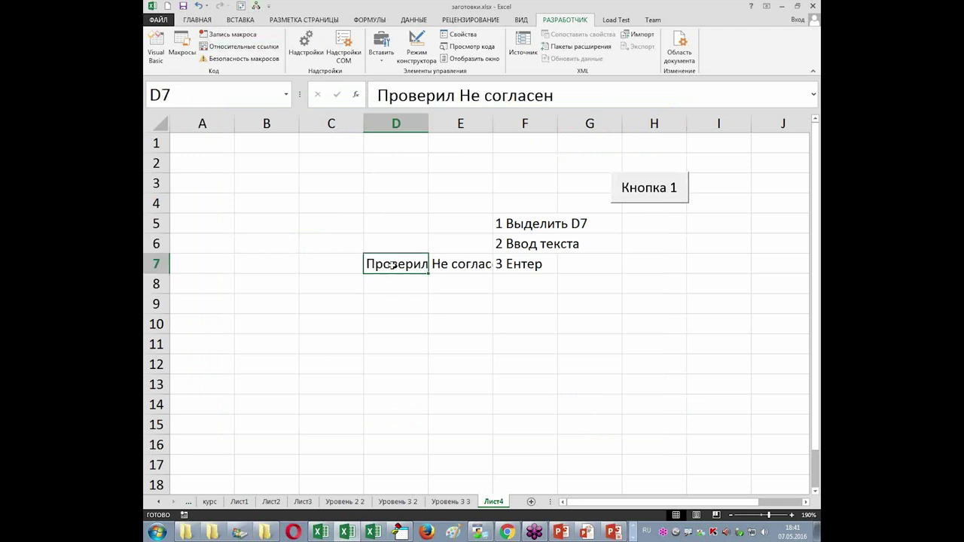
click(656, 203)
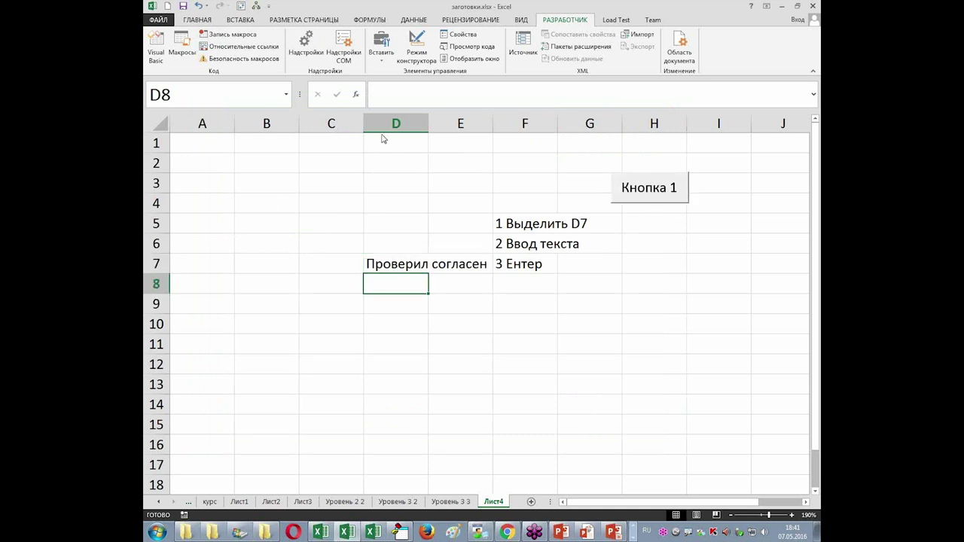
click(256, 6)
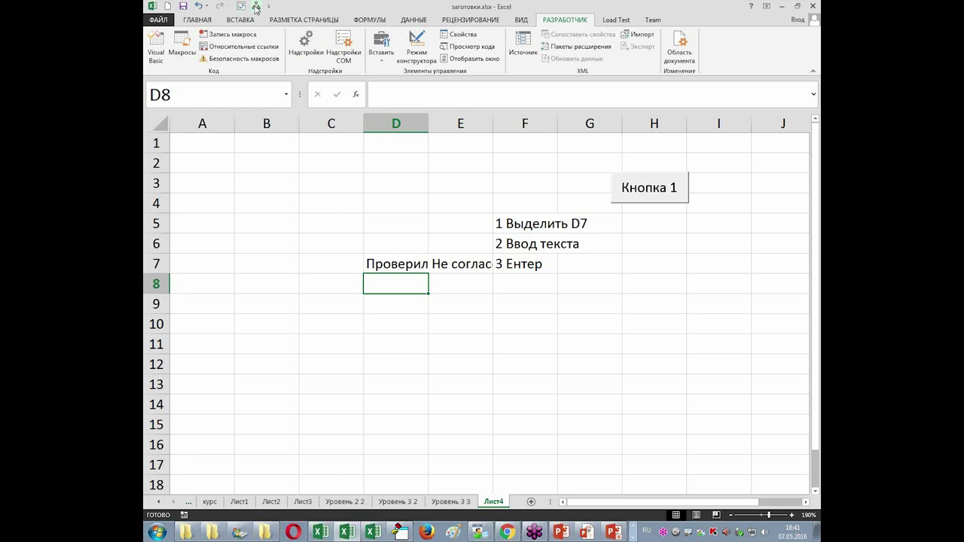
click(369, 266)
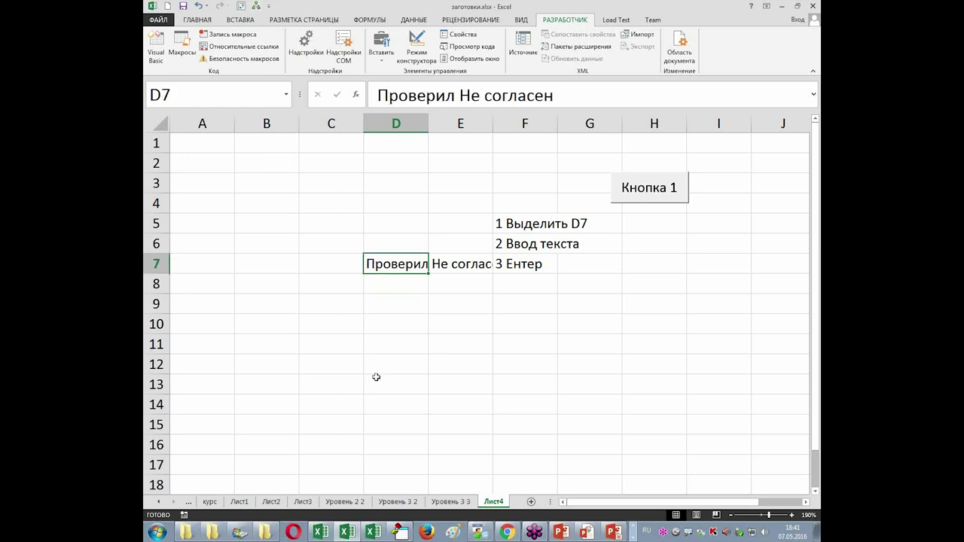
In the Visual Basic editor, remove the lines selecting D7 and D8 from the macro Подпись
click(402, 532)
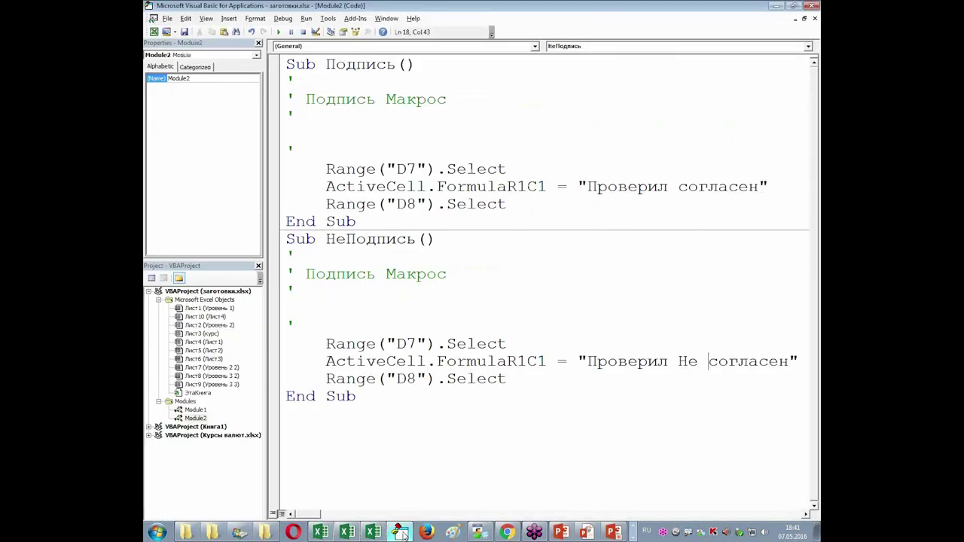
drag(513, 168, 316, 169)
key(Delete)
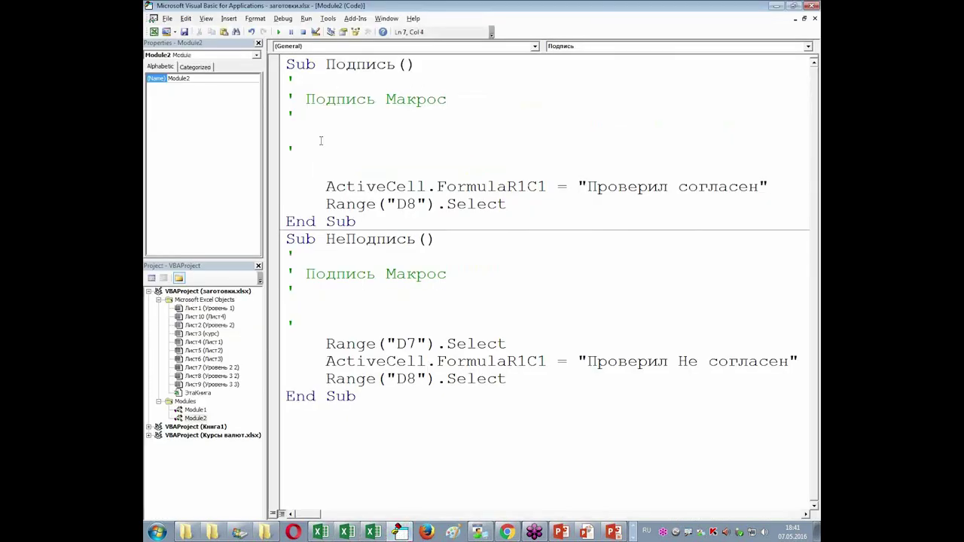
key(Down)
key(shift+End)
key(Delete)
Remove the lines selecting D7 and D8 from the macro НеПодпись, keeping only its ActiveCell line
key(Down)
key(Down)
key(Down)
key(Down)
key(Down)
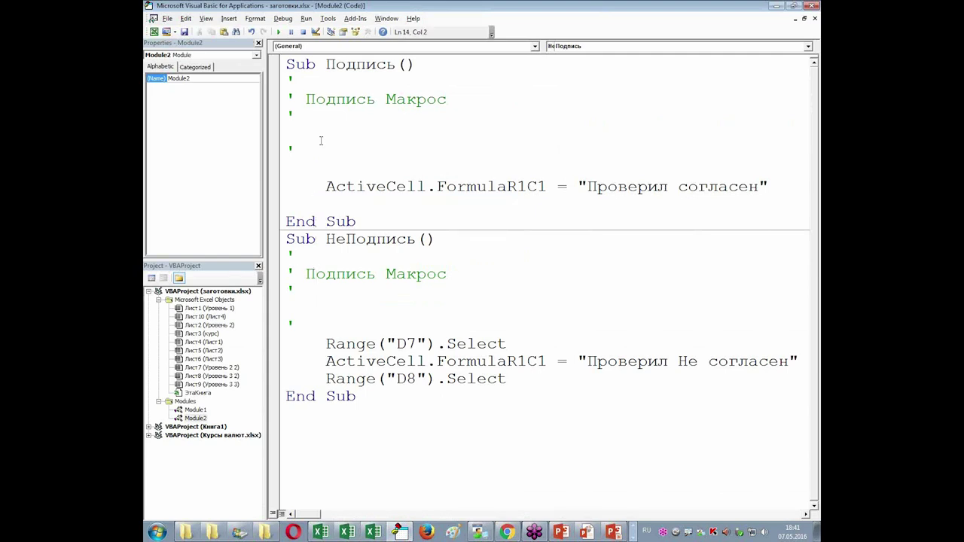
key(Down)
key(shift+End)
key(Delete)
key(Down)
key(Down)
key(shift+End)
key(Delete)
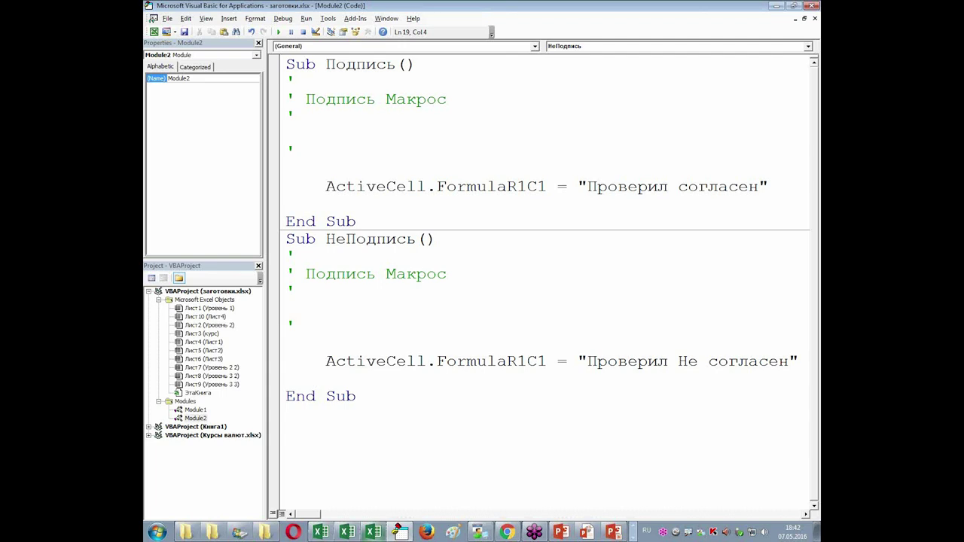
Back in the workbook заготовки.xlsx, run the macro Подпись on cell D13 and НеПодпись on cell B4
mouse_move(373, 532)
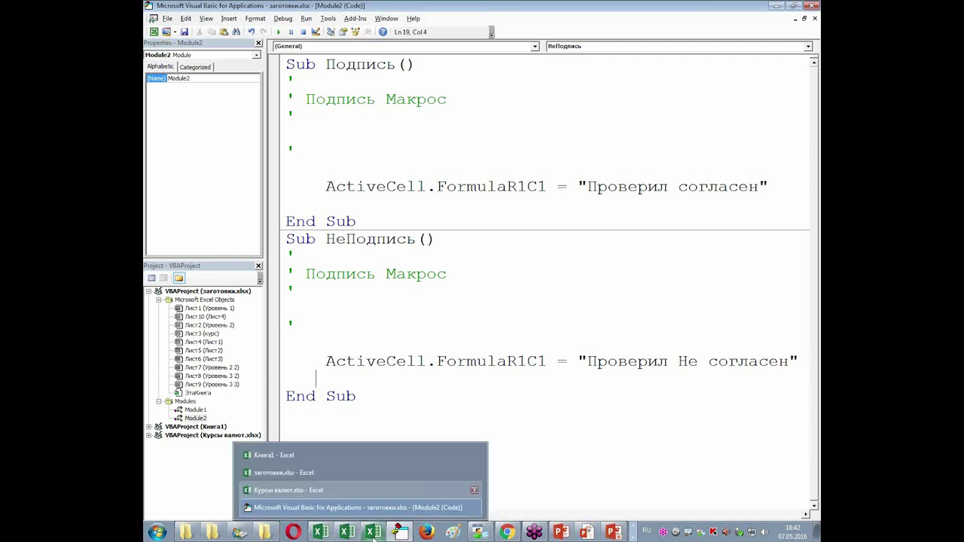
click(342, 473)
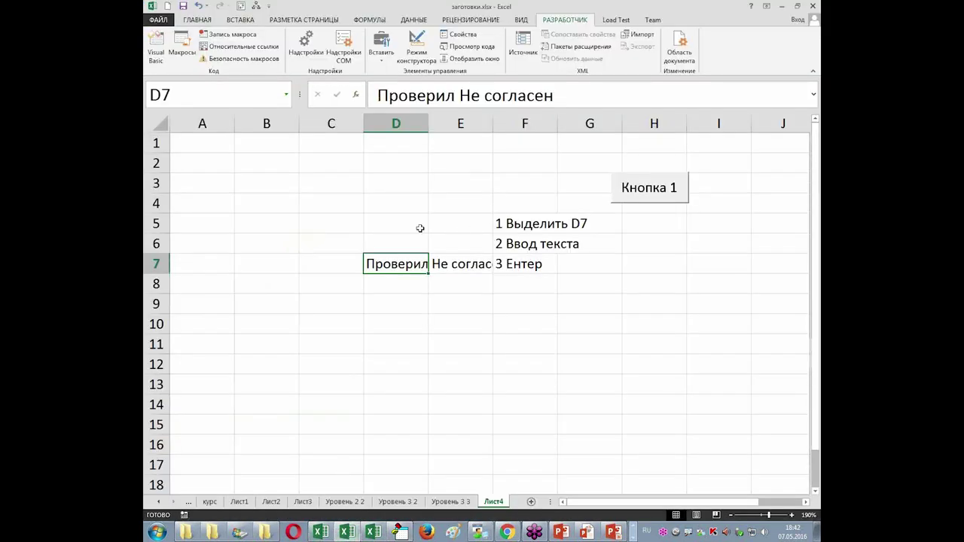
key(Down)
key(Down)
key(Down)
key(Down)
key(Down)
key(Down)
click(649, 176)
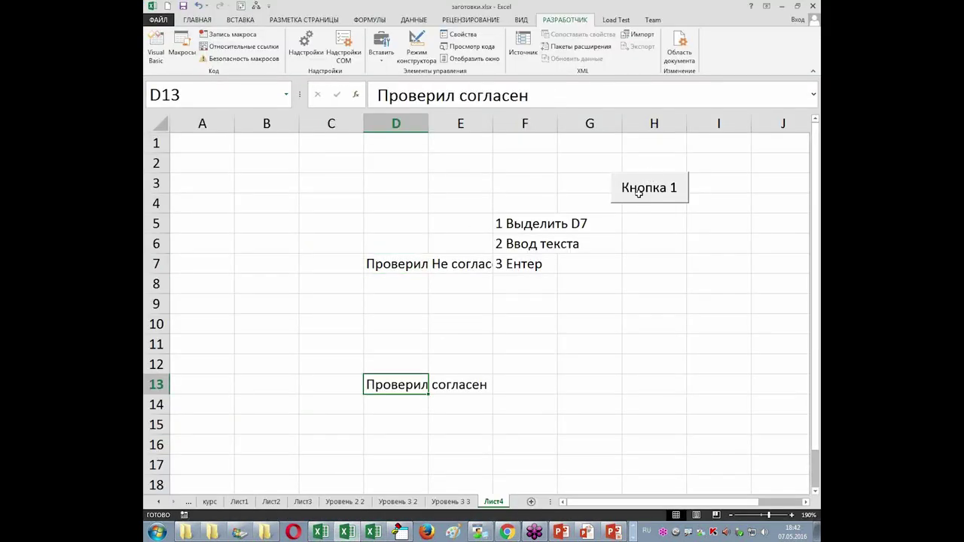
click(253, 208)
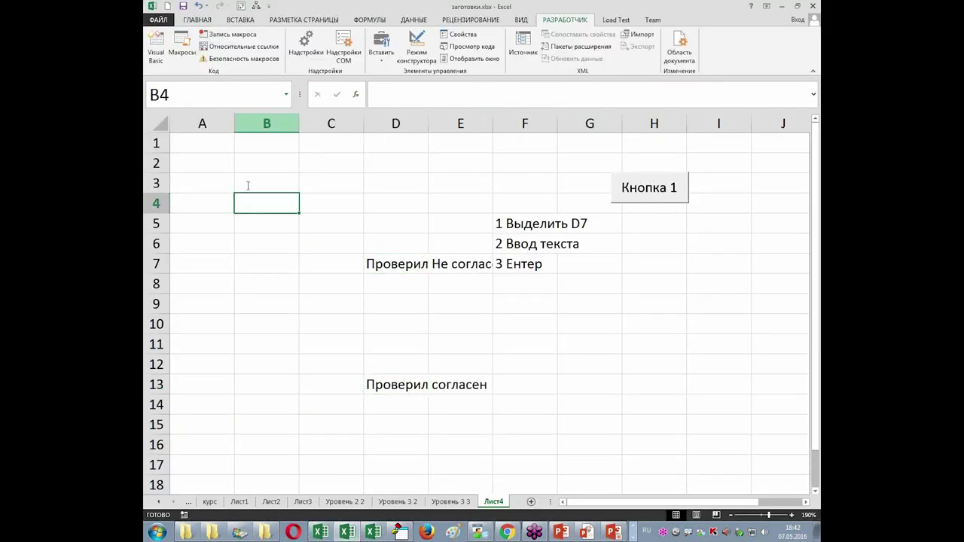
click(257, 7)
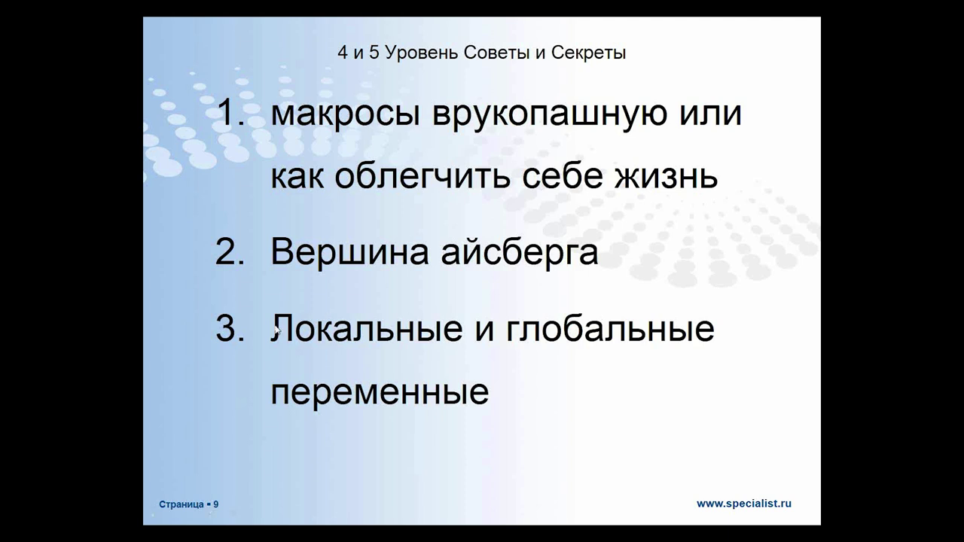
key(Right)
key(Left)
key(alt+Tab)
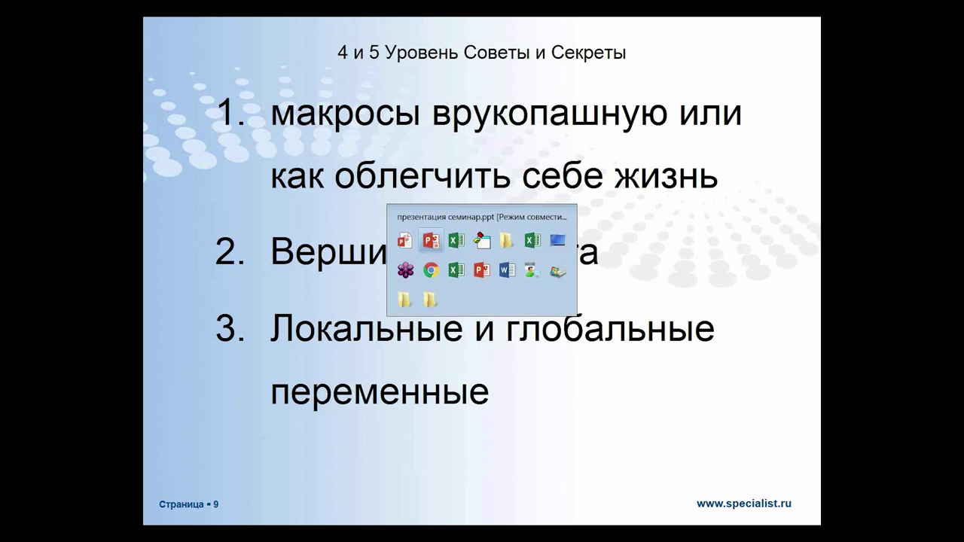
Switch to the Visual Basic editor, open Module1 and insert an empty line below the header of the macro Из_Cell_To_Cell
key(Tab)
key(Tab)
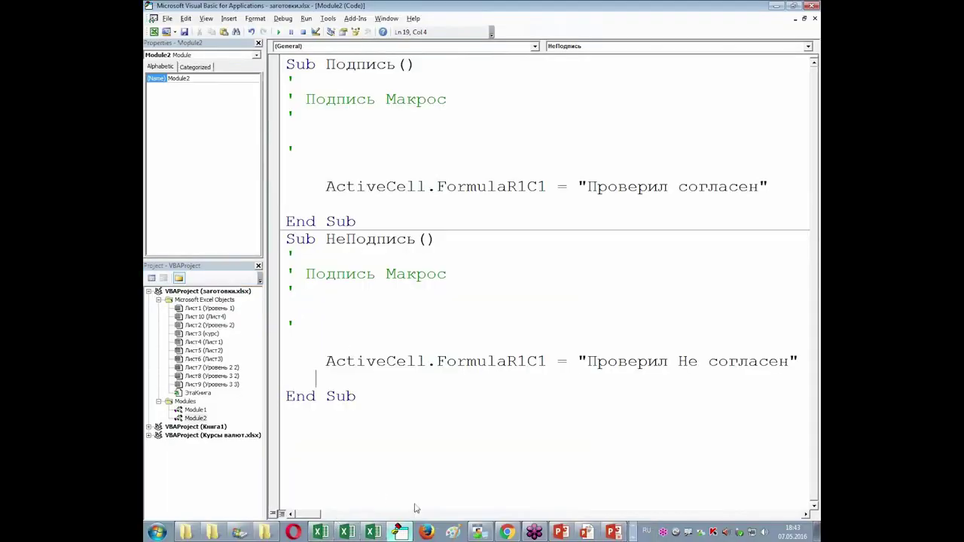
click(196, 412)
double_click(196, 418)
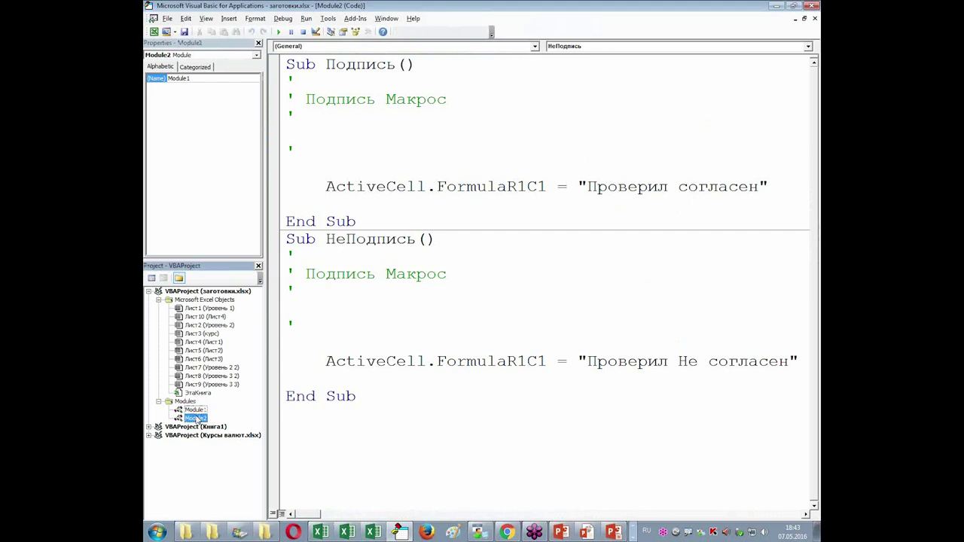
click(197, 420)
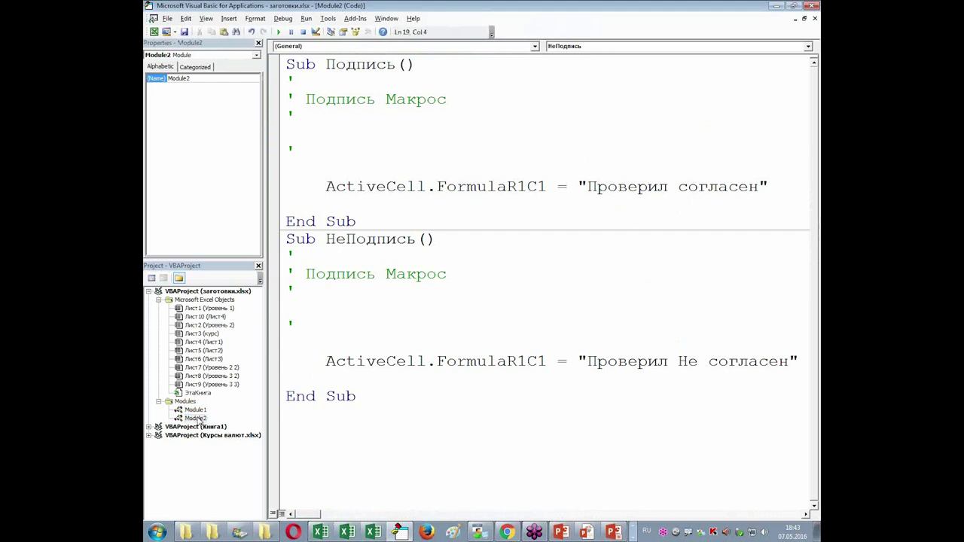
double_click(194, 411)
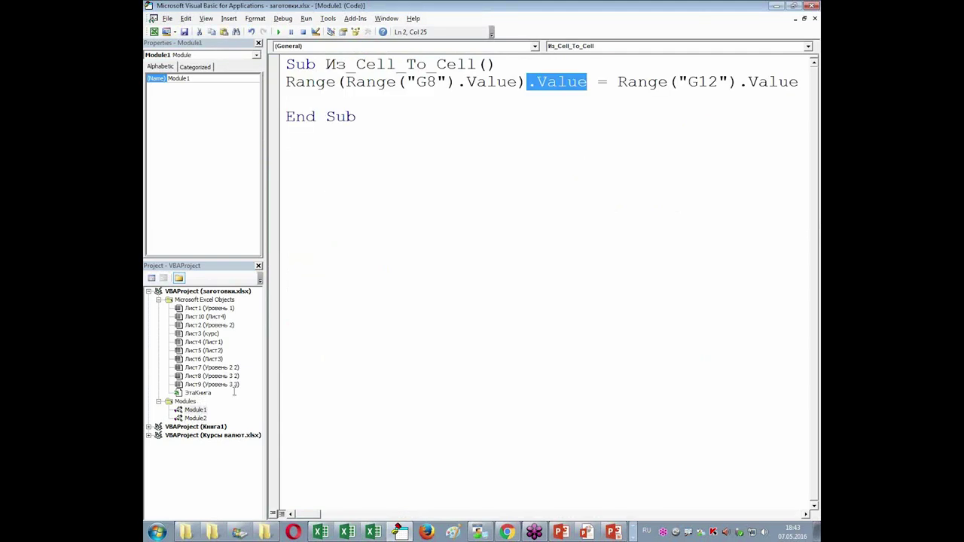
click(505, 64)
key(Return)
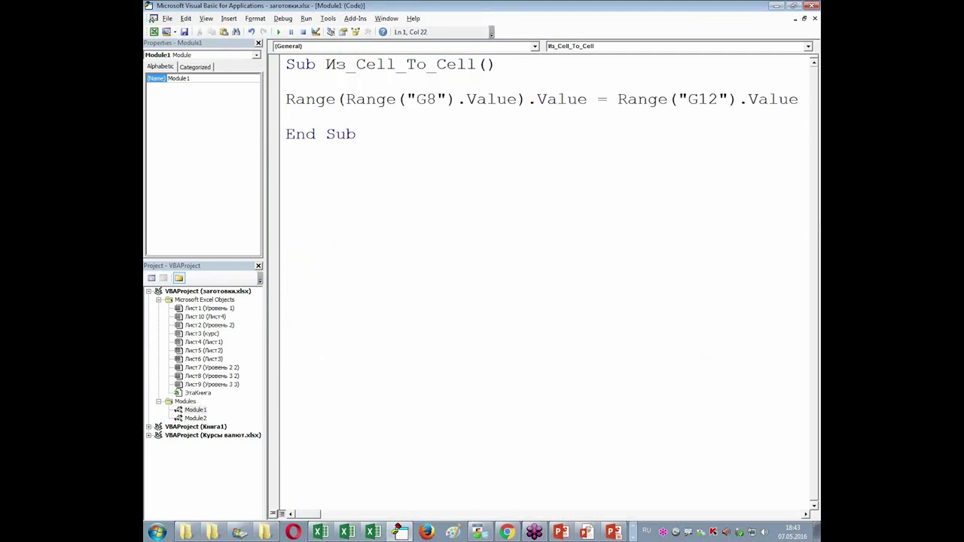
text(вшь я)
key(BackSpace)
key(BackSpace)
key(BackSpace)
key(BackSpace)
key(BackSpace)
key(alt+shift)
key(F8)
text(m)
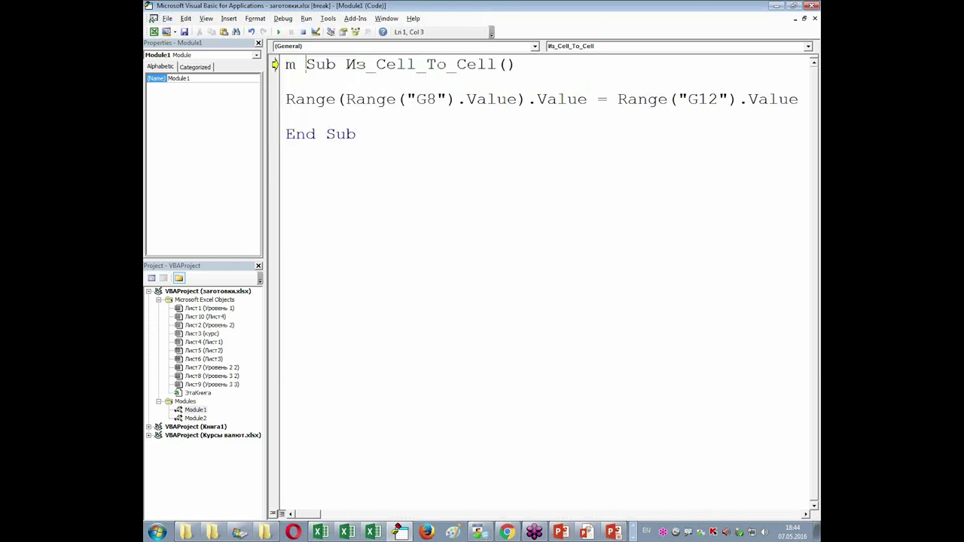
key(BackSpace)
key(BackSpace)
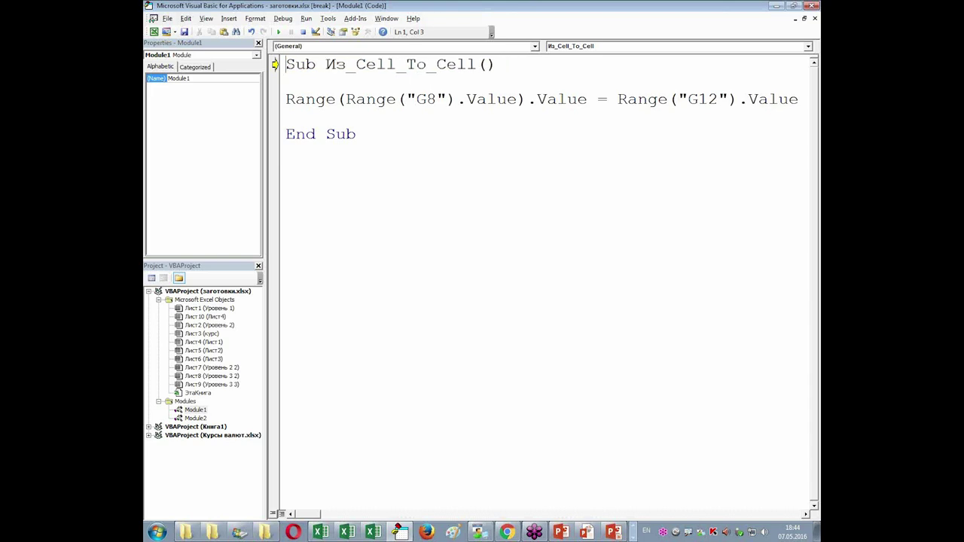
click(303, 32)
Declare a local variable with Dim x on the empty line inside the macro Из_Cell_To_Cell
text(dim x)
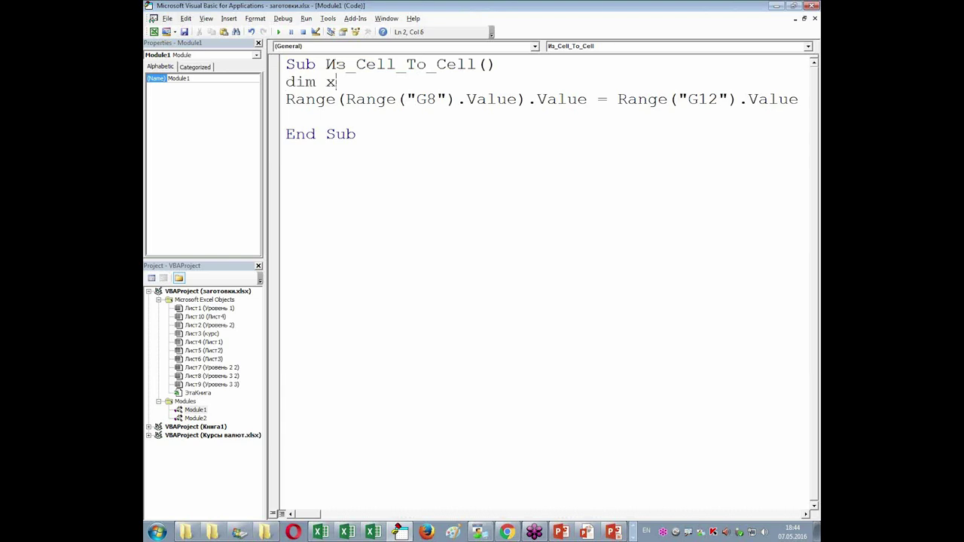
key(Down)
Open Module2 and declare a local variable with Dim x above the ActiveCell line of the macro Подпись
click(195, 419)
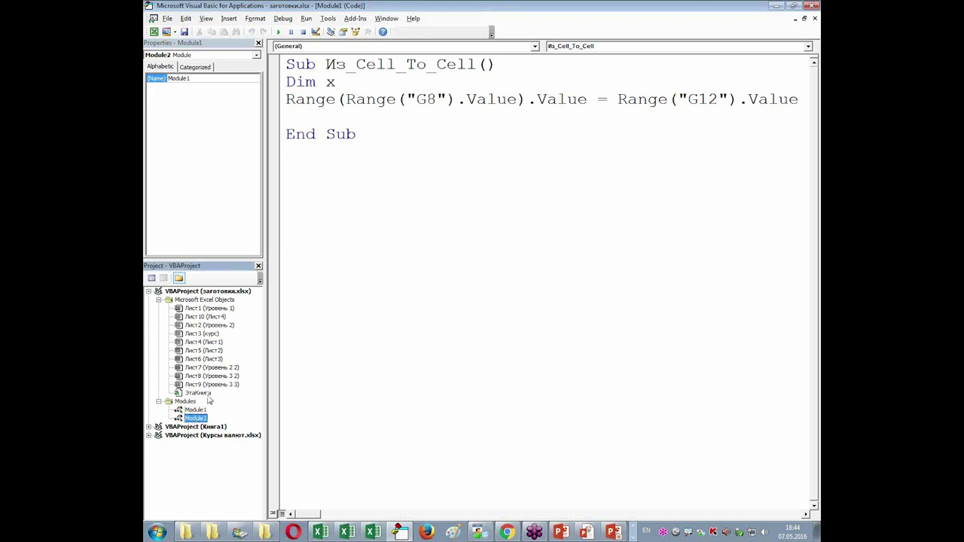
double_click(193, 419)
double_click(194, 419)
click(323, 79)
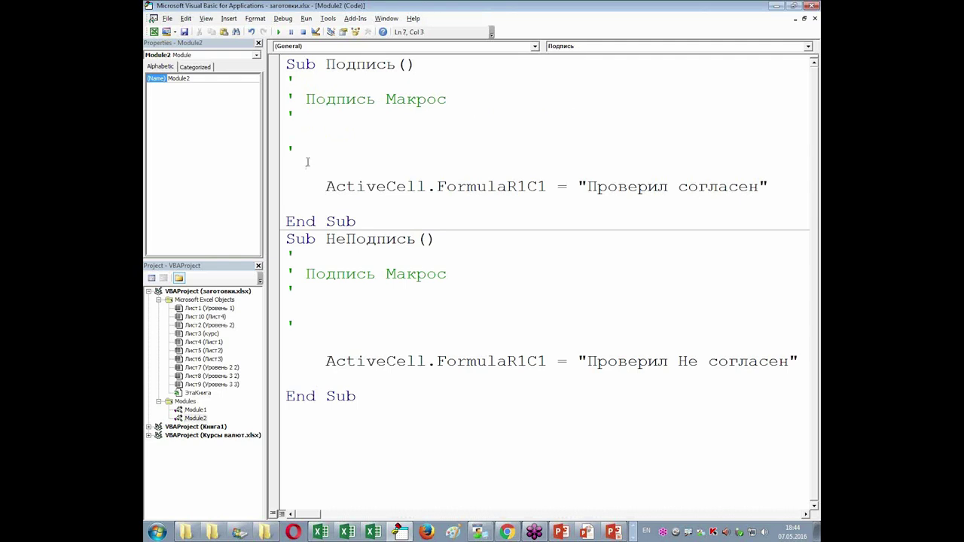
text(dim x)
click(357, 186)
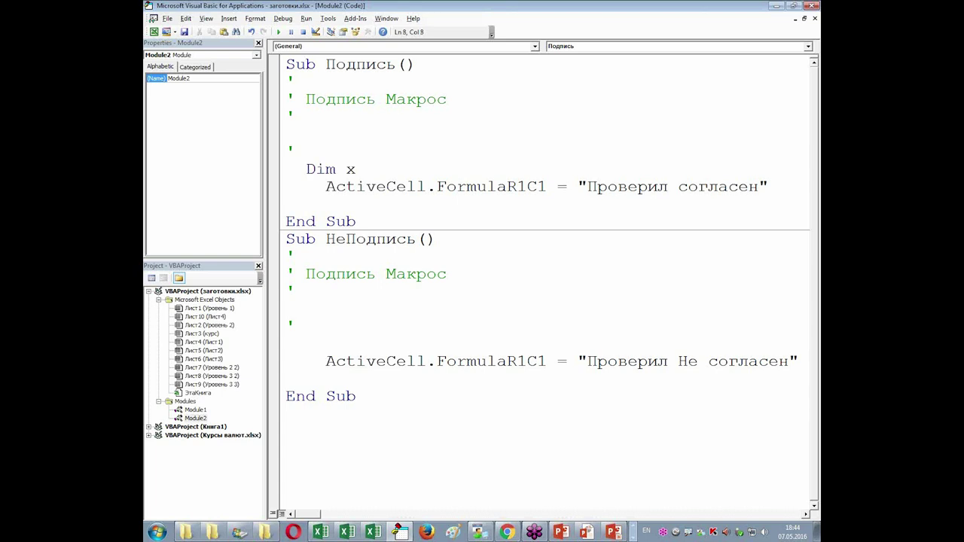